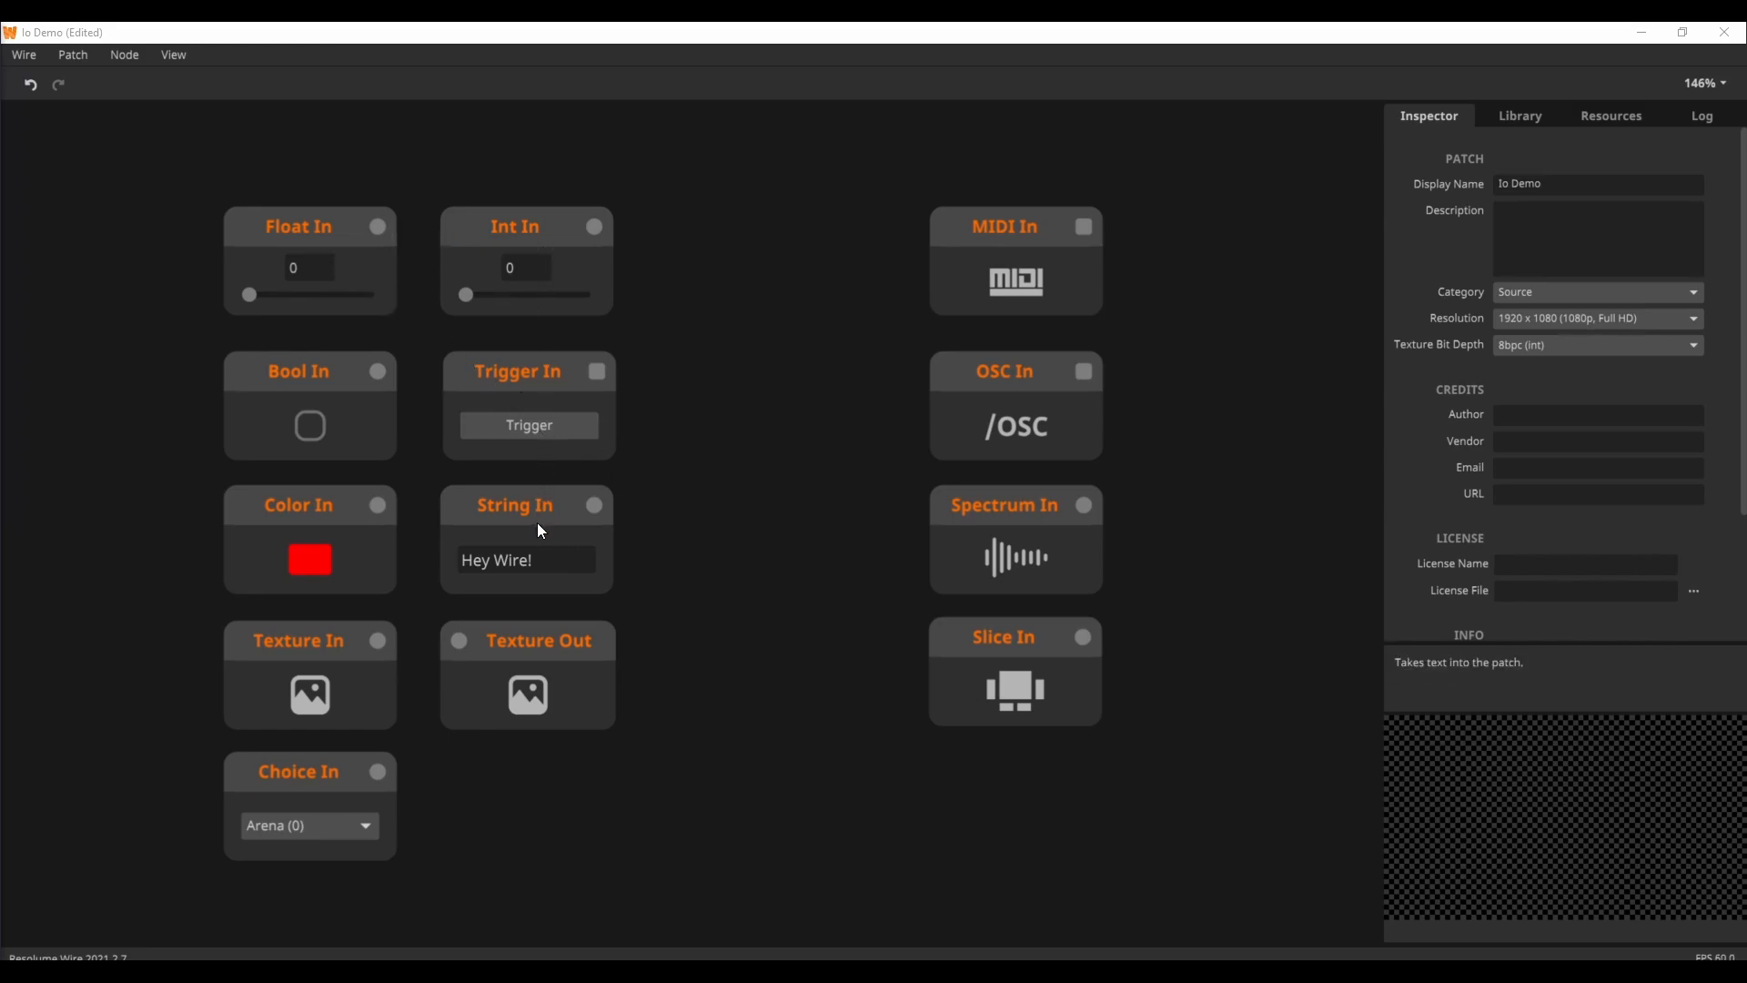
# Step: List the input node types available in the node library
pyautogui.rightClick(714, 551)
pyautogui.moveTo(804, 466)
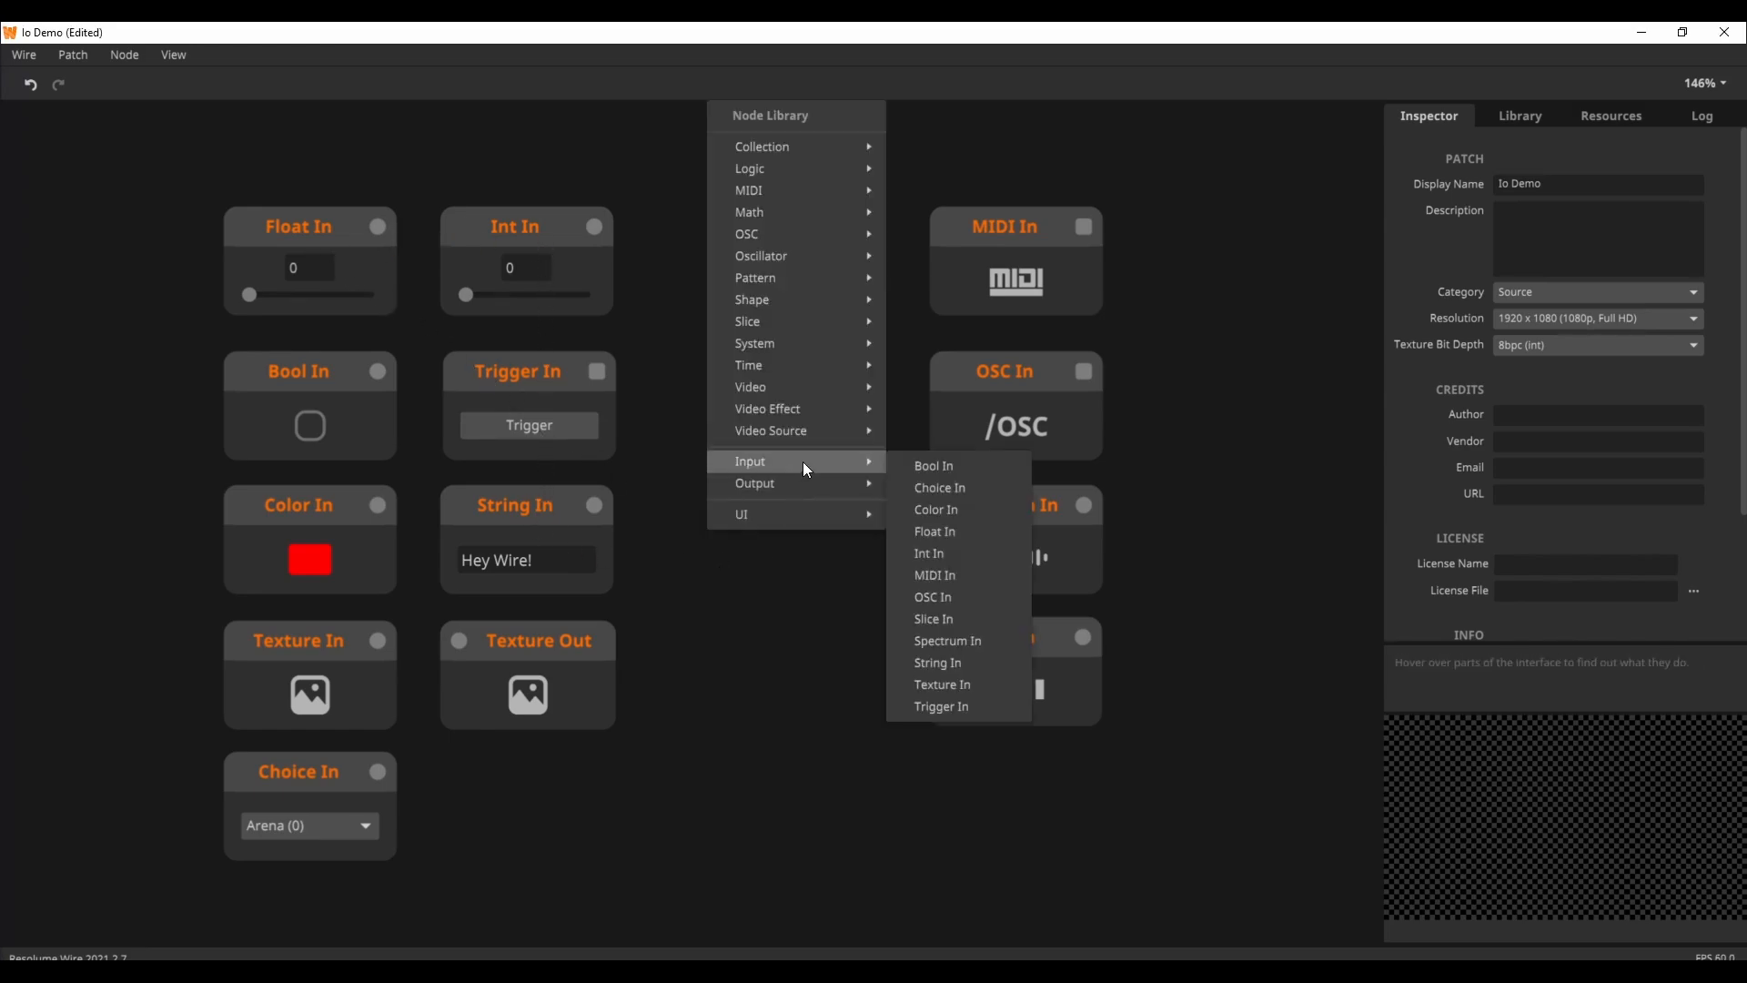
pyautogui.click(772, 619)
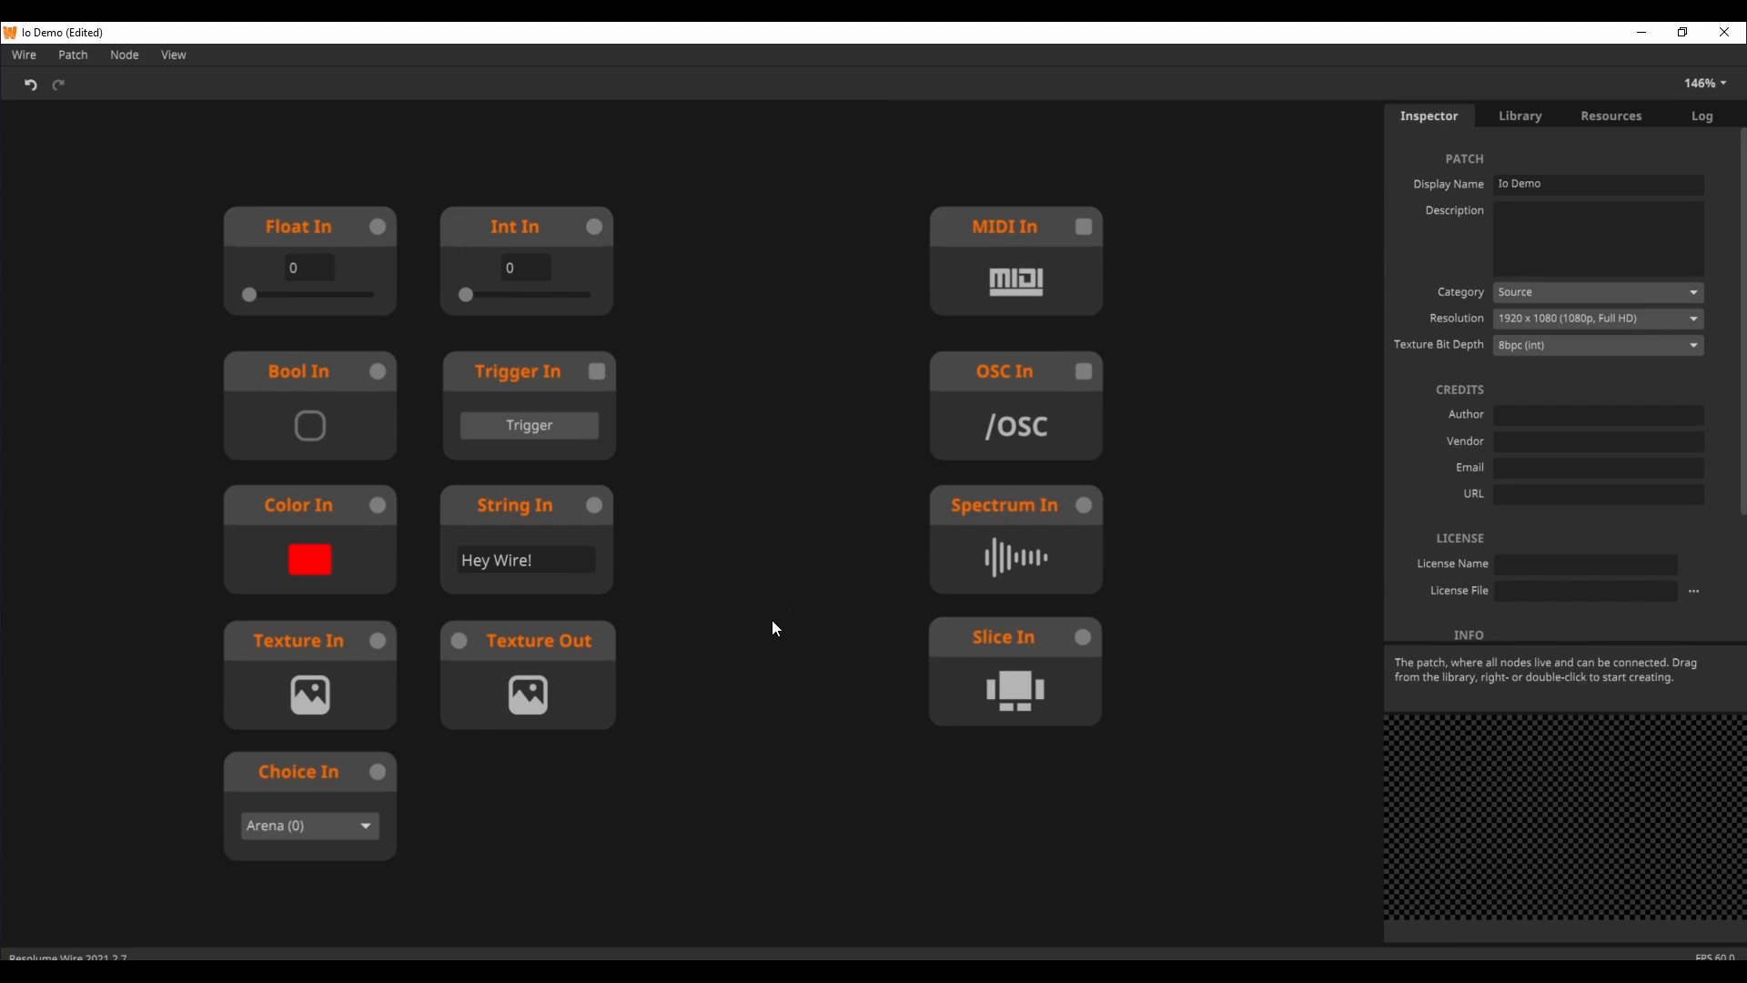
# Step: Examine the patch's input and output nodes one after another, including Float In, Color In, MIDI In, OSC In, Spectrum In and Slice In
pyautogui.moveTo(170, 172); pyautogui.dragTo(1312, 932)
pyautogui.click(1265, 881)
pyautogui.click(532, 257)
pyautogui.click(335, 290)
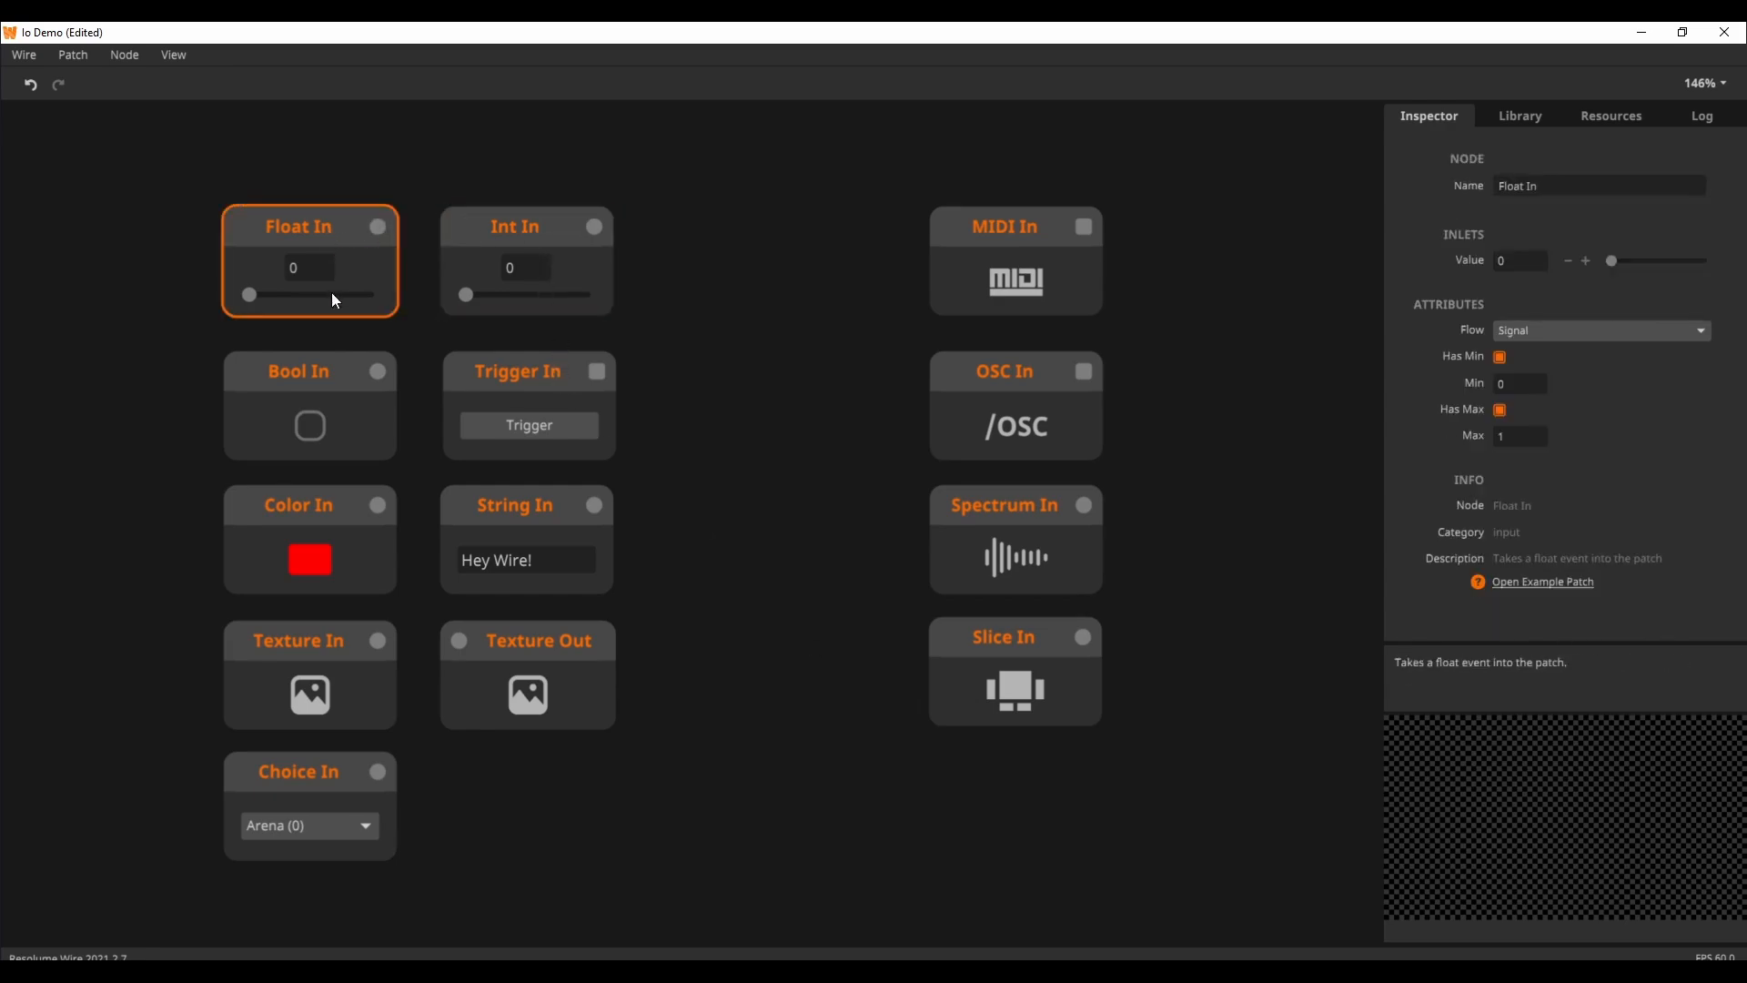
pyautogui.click(386, 401)
pyautogui.click(535, 419)
pyautogui.click(453, 520)
pyautogui.click(357, 532)
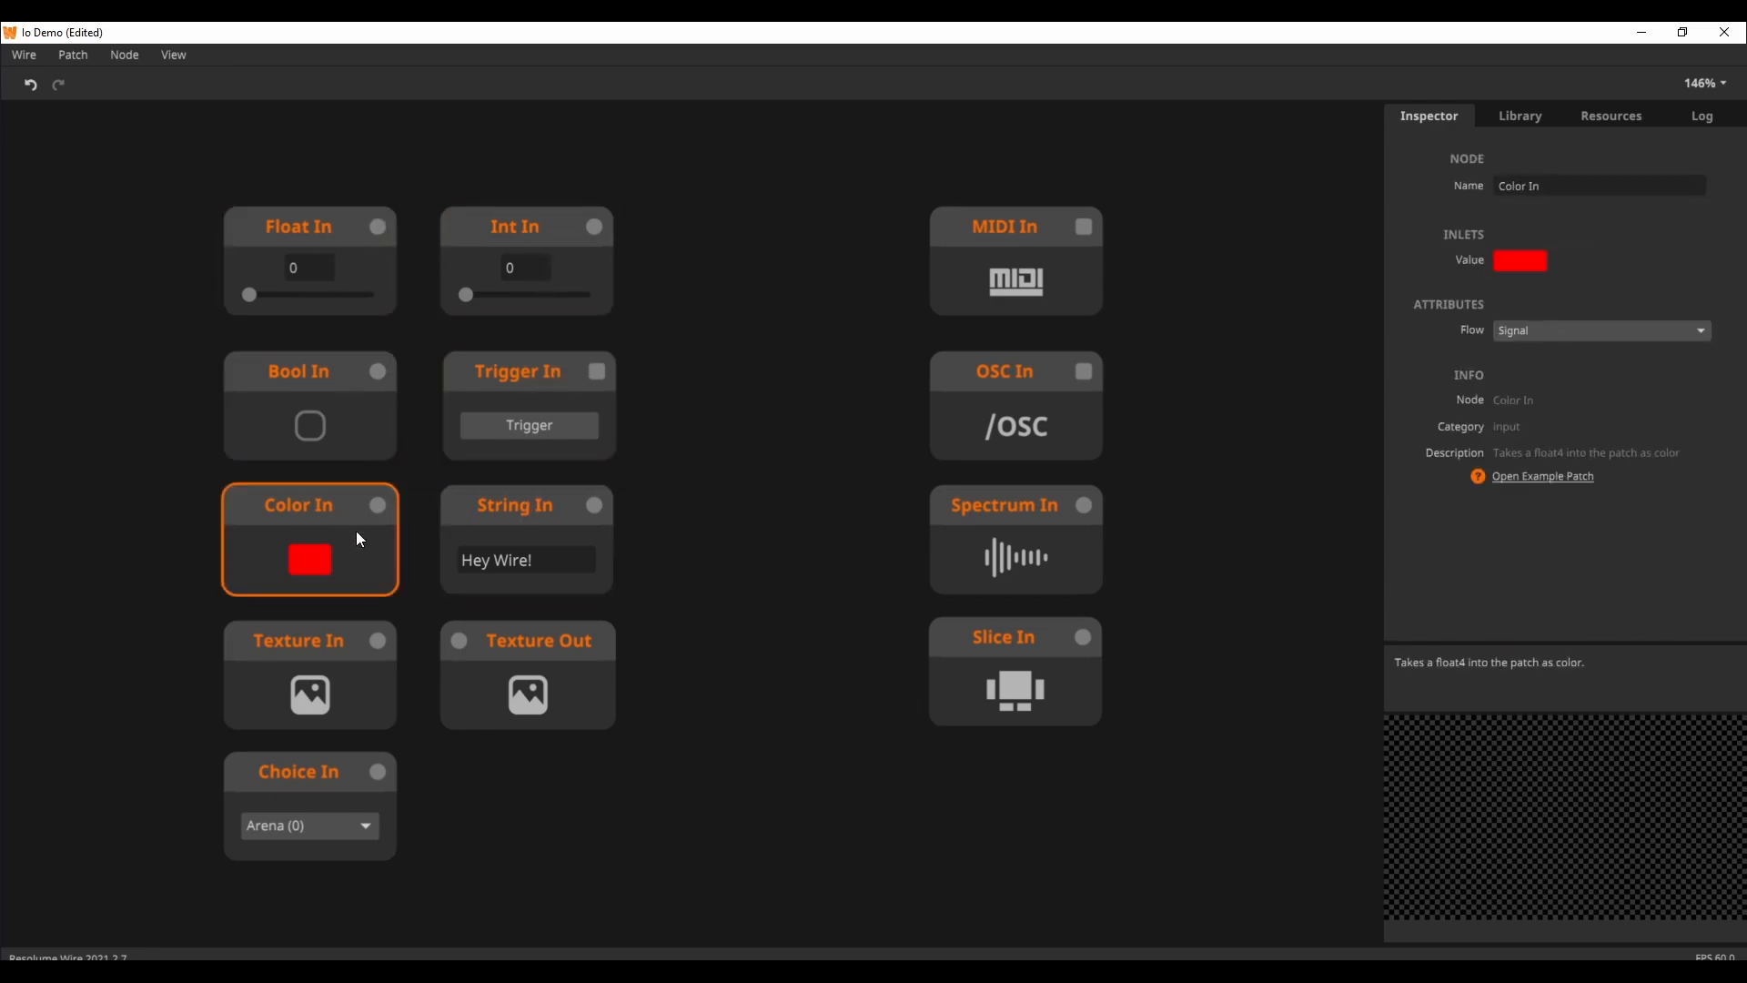
pyautogui.click(548, 638)
pyautogui.click(985, 280)
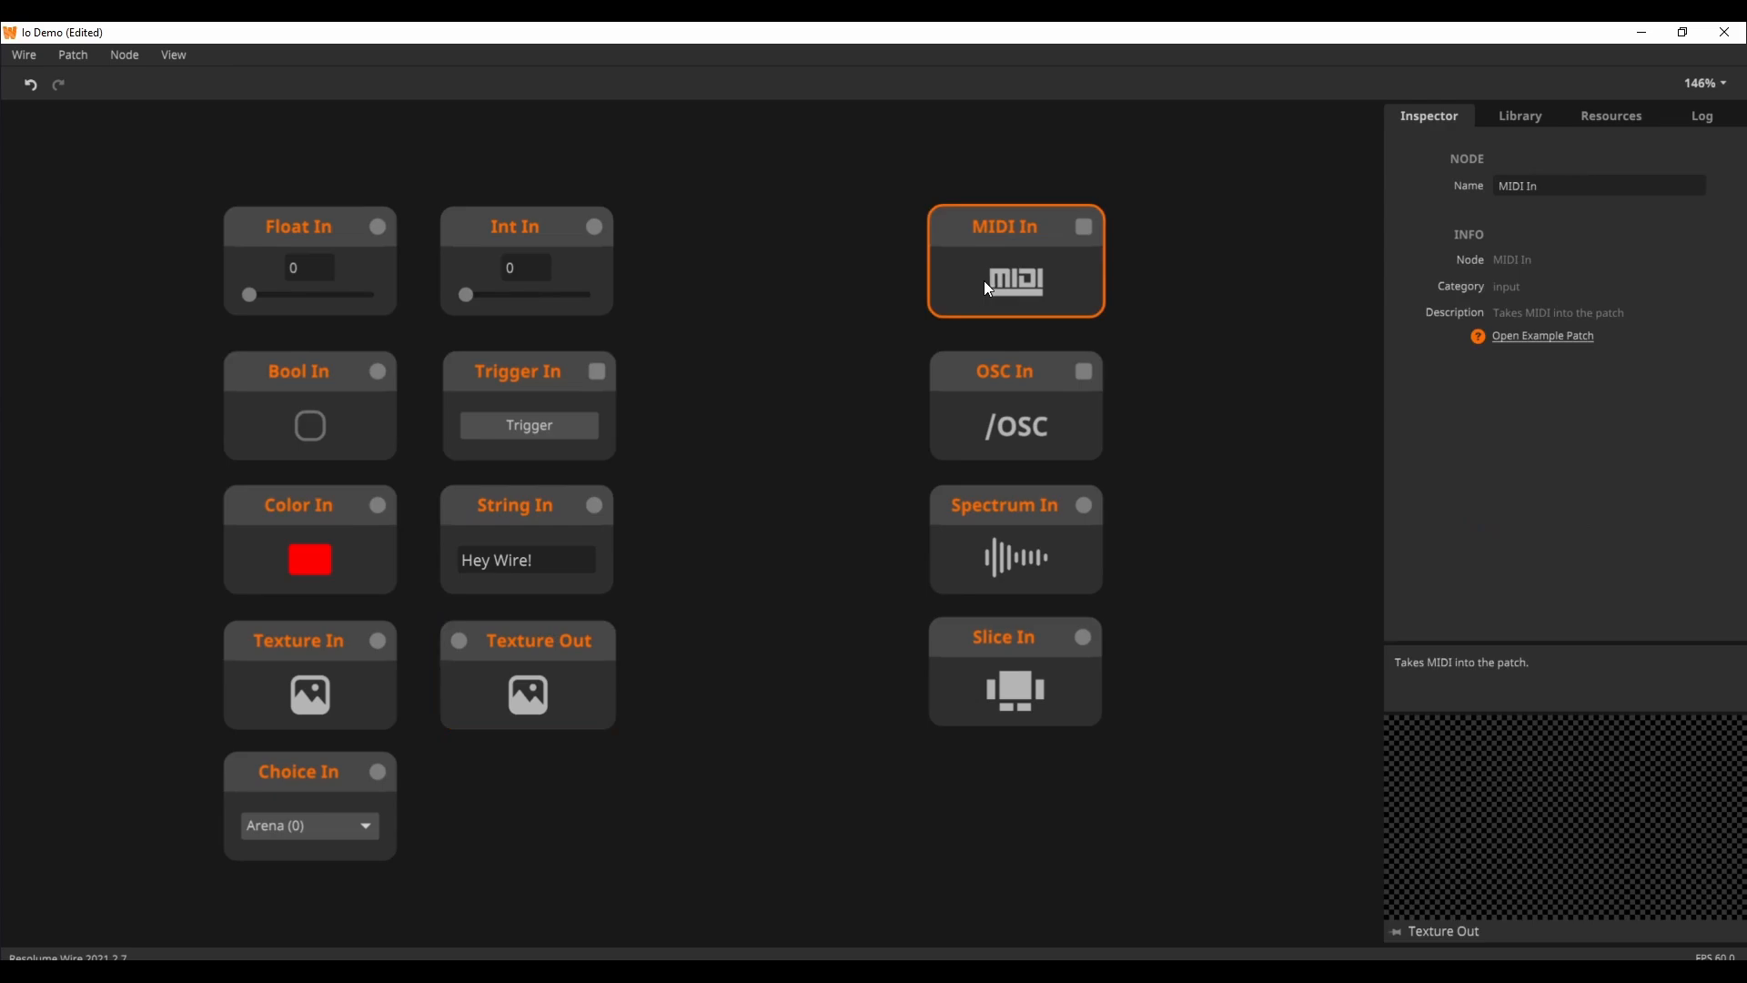
pyautogui.click(990, 386)
pyautogui.click(976, 506)
pyautogui.click(979, 639)
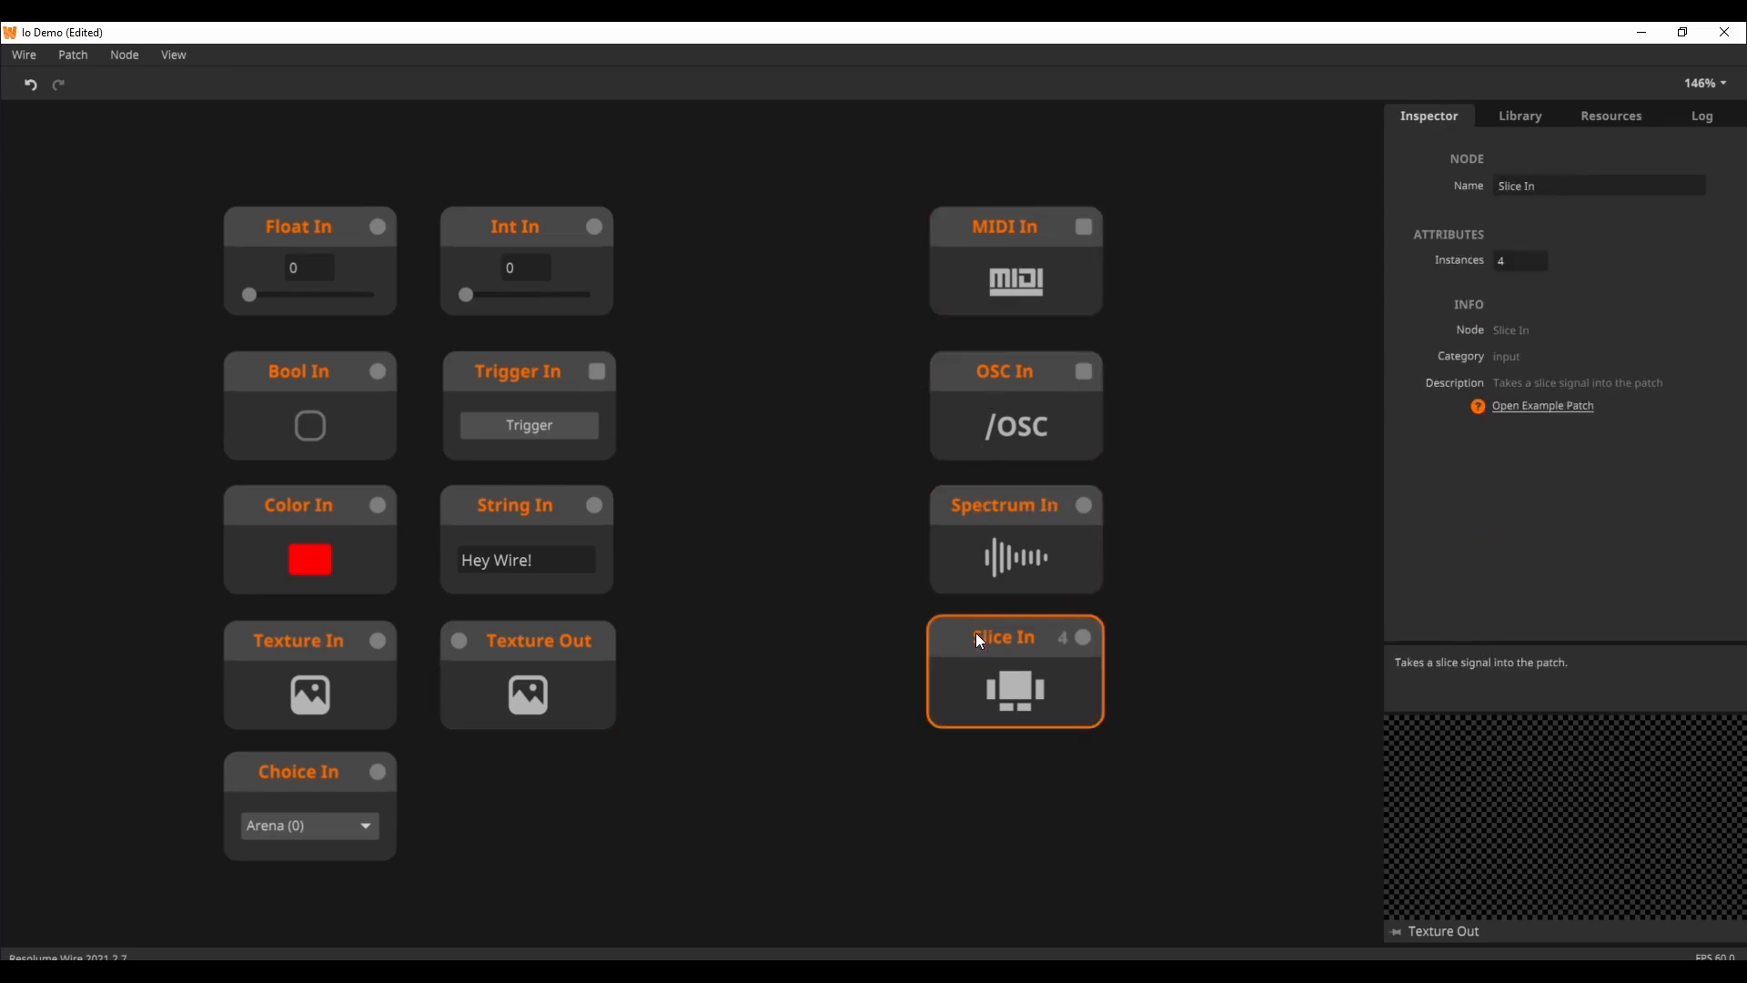
pyautogui.click(817, 623)
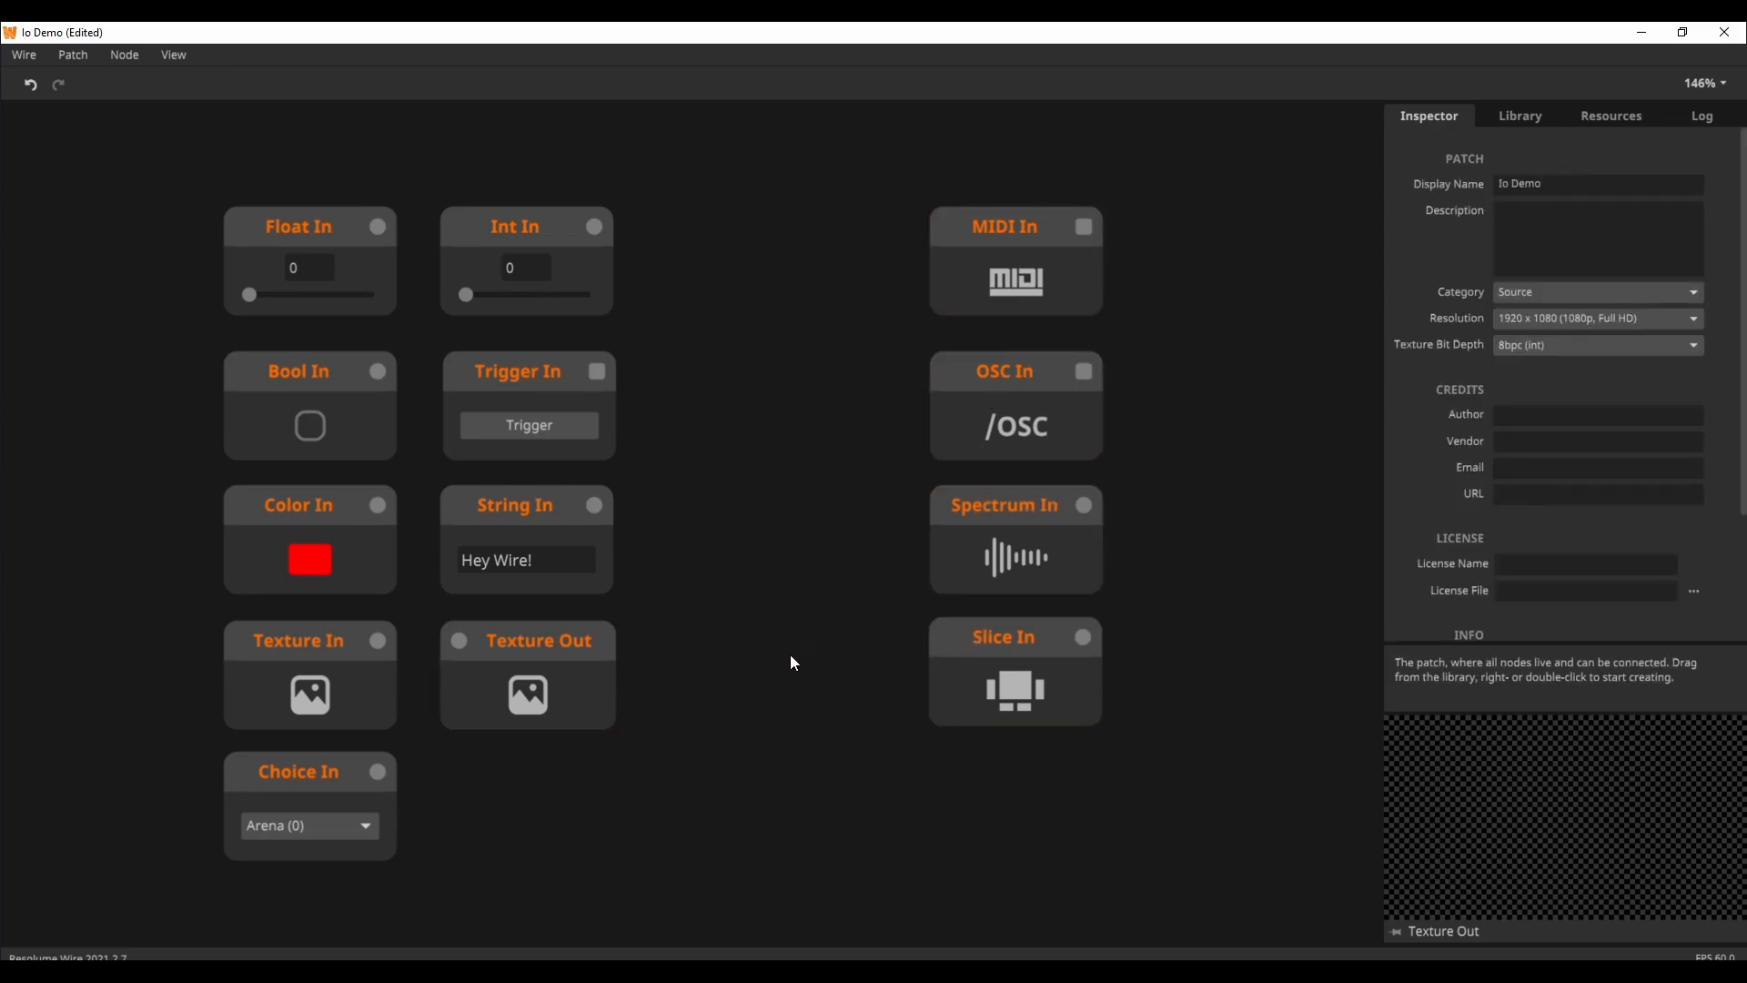
# Step: Delete the MIDI In, OSC In, Spectrum In and Slice In nodes together
pyautogui.moveTo(818, 748); pyautogui.dragTo(1160, 208)
pyautogui.rightClick(1034, 259)
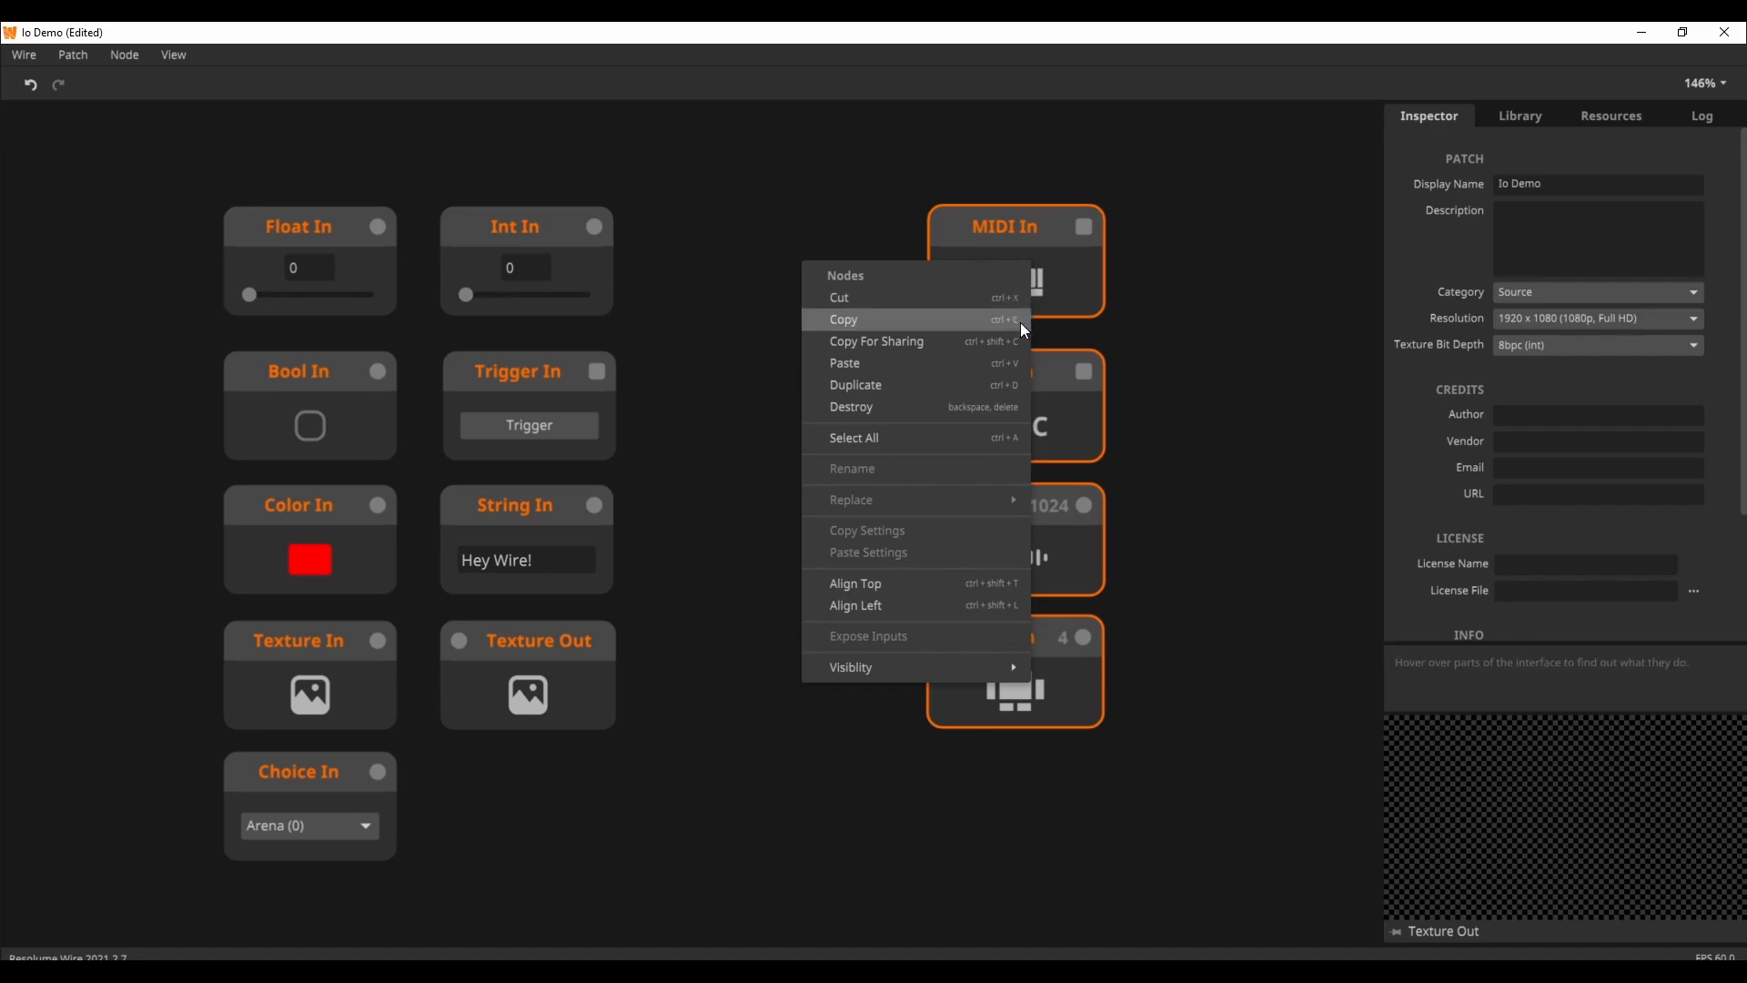
pyautogui.click(897, 414)
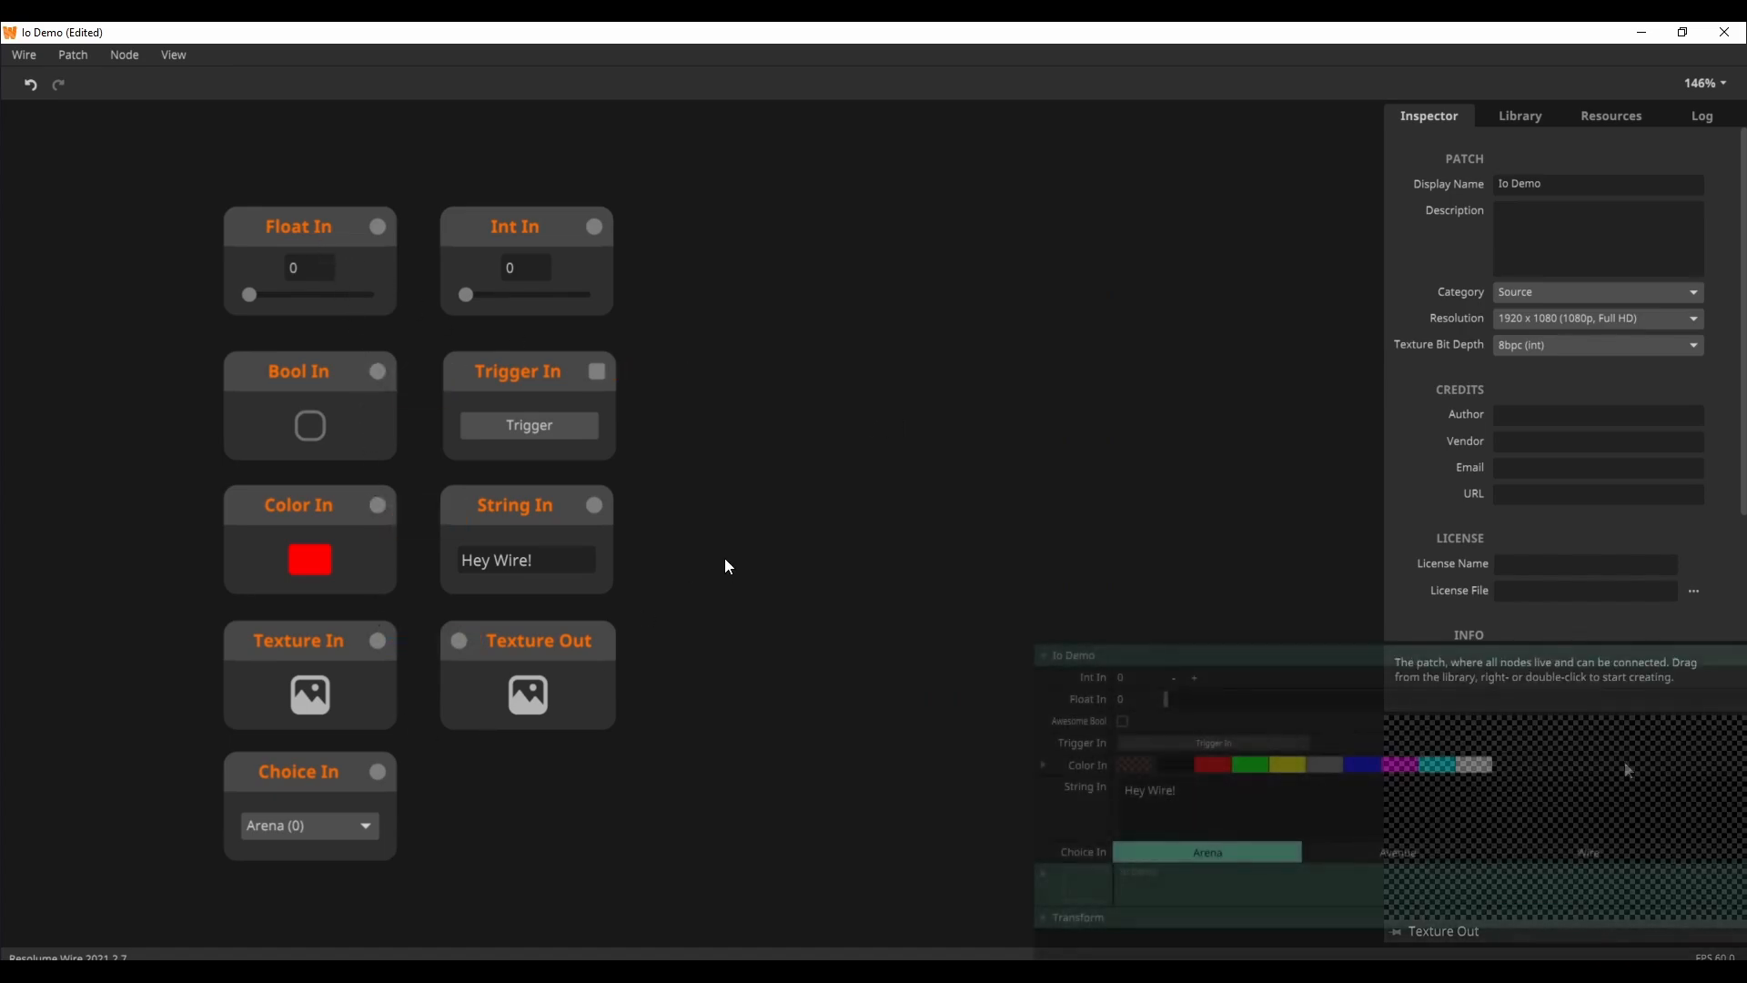
# Step: Review the input category of the node library again, down to Trigger In, without adding a node
pyautogui.rightClick(715, 505)
pyautogui.moveTo(858, 855)
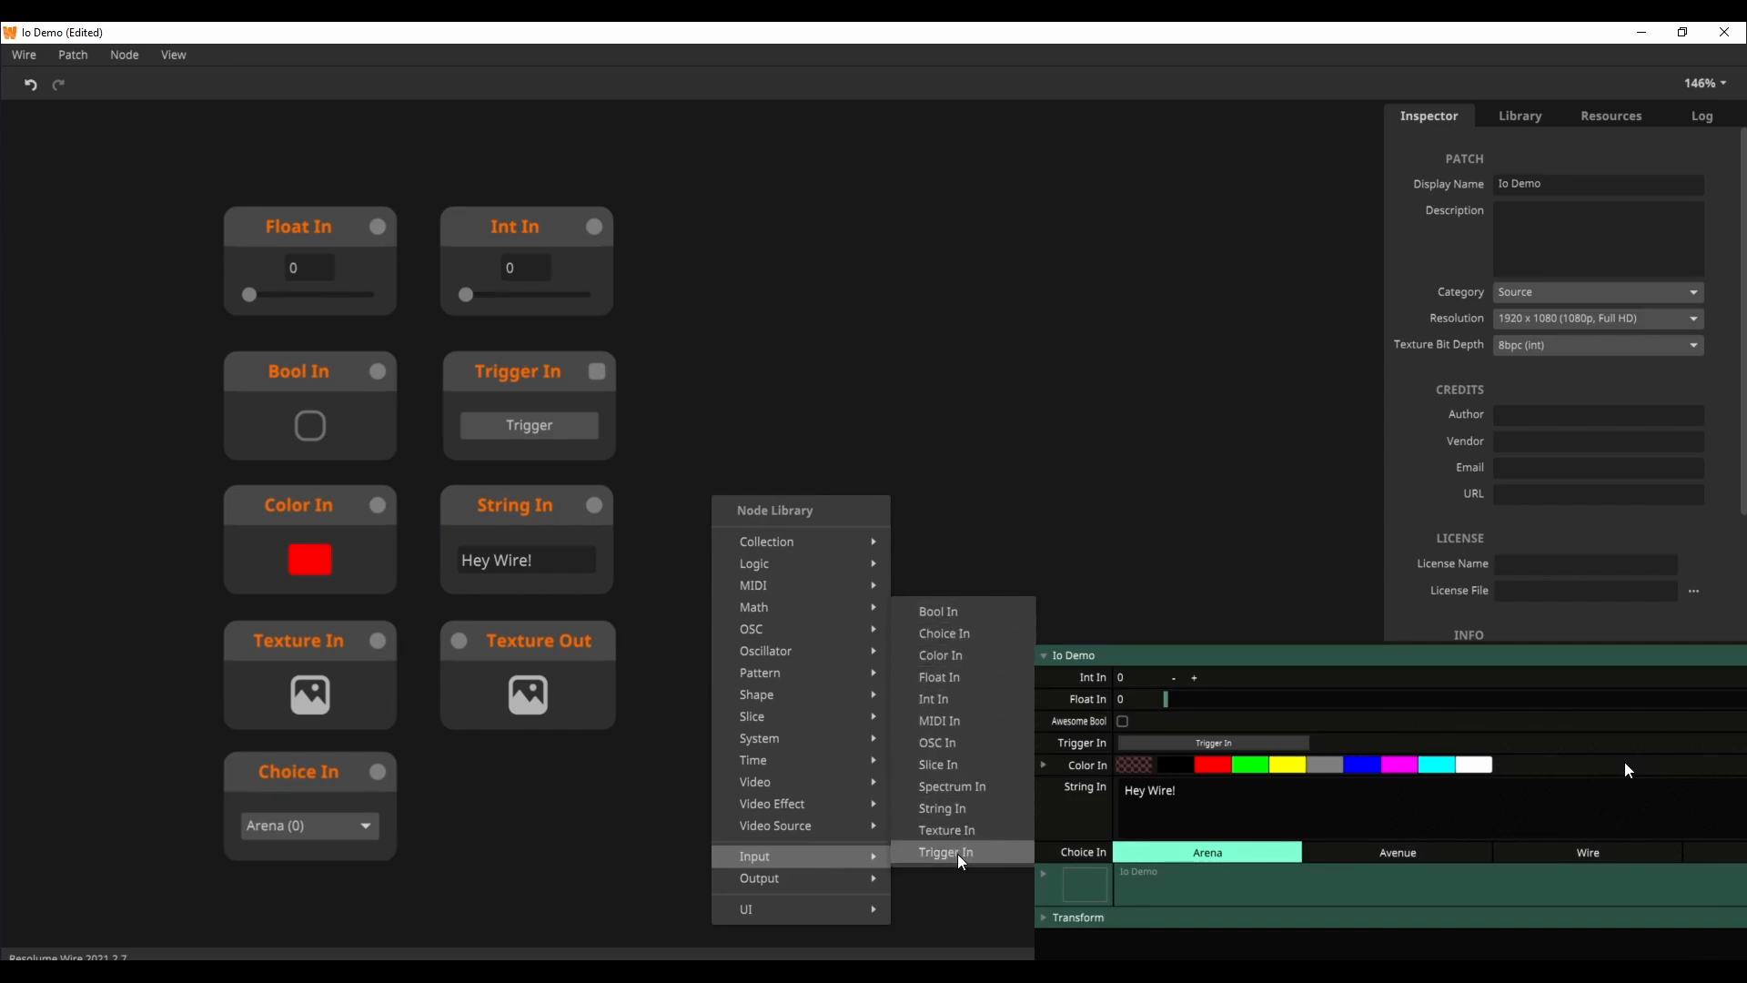
pyautogui.press('Escape')
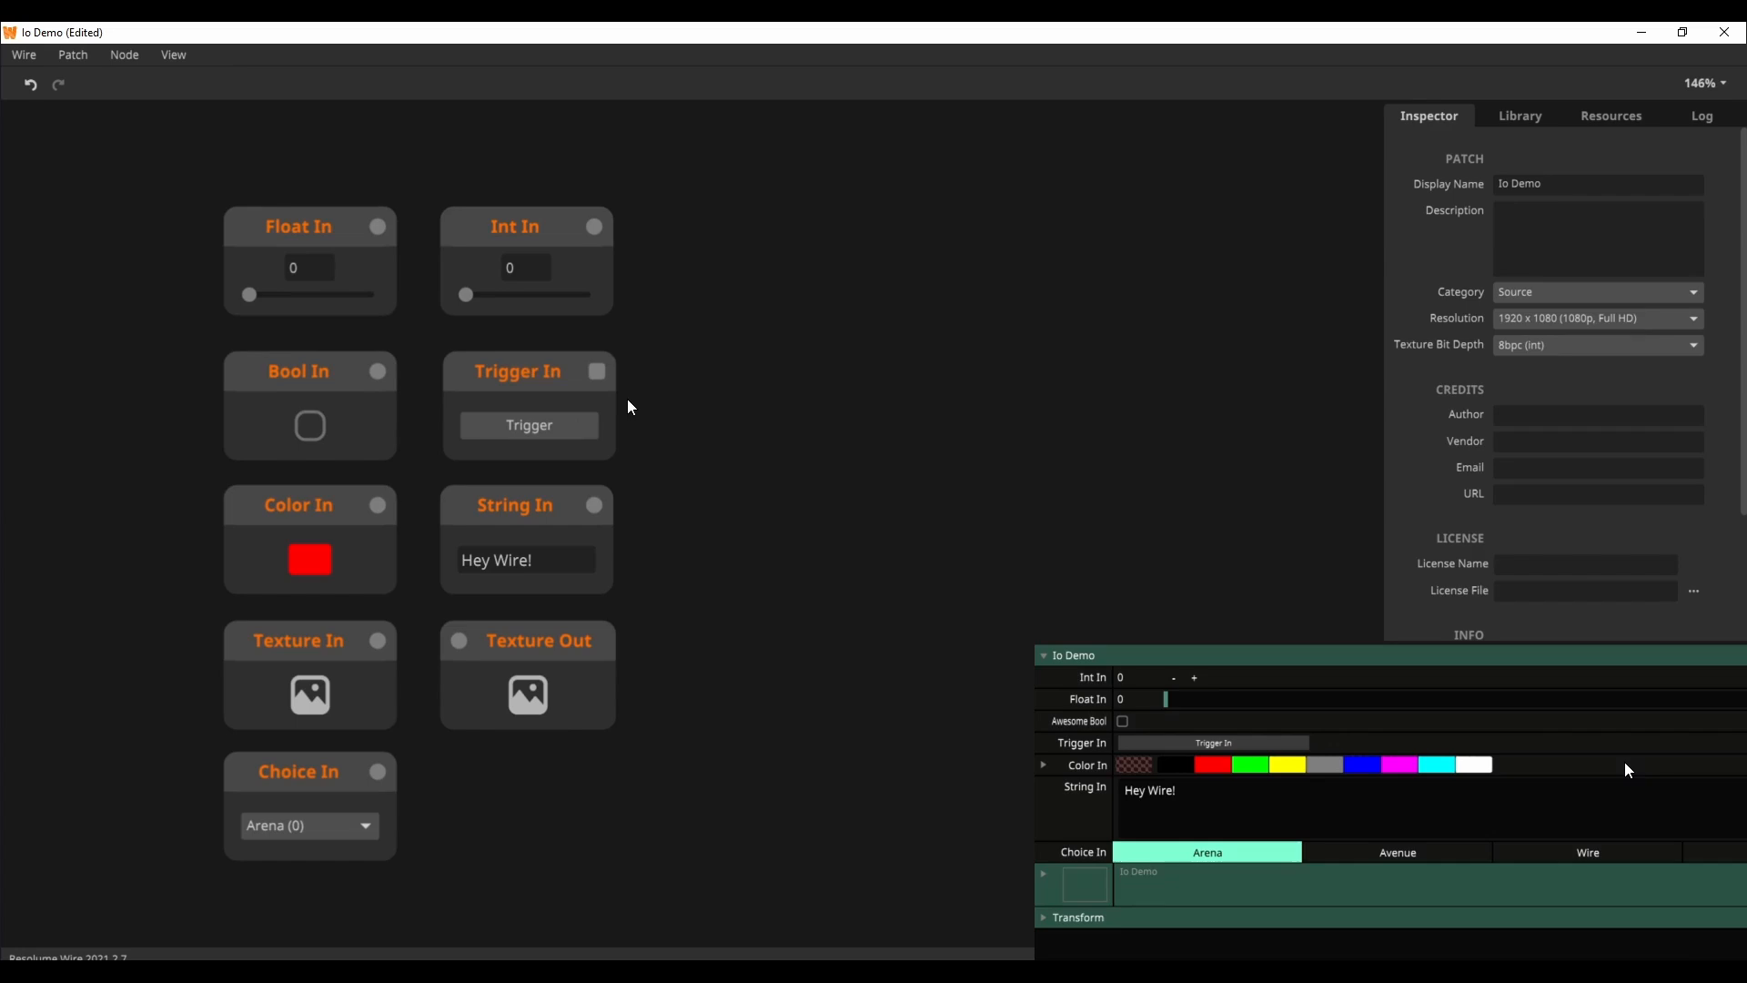
# Step: Rename the Bool In node to "Awesome Bool"
pyautogui.doubleClick(304, 372)
pyautogui.write('Awe')
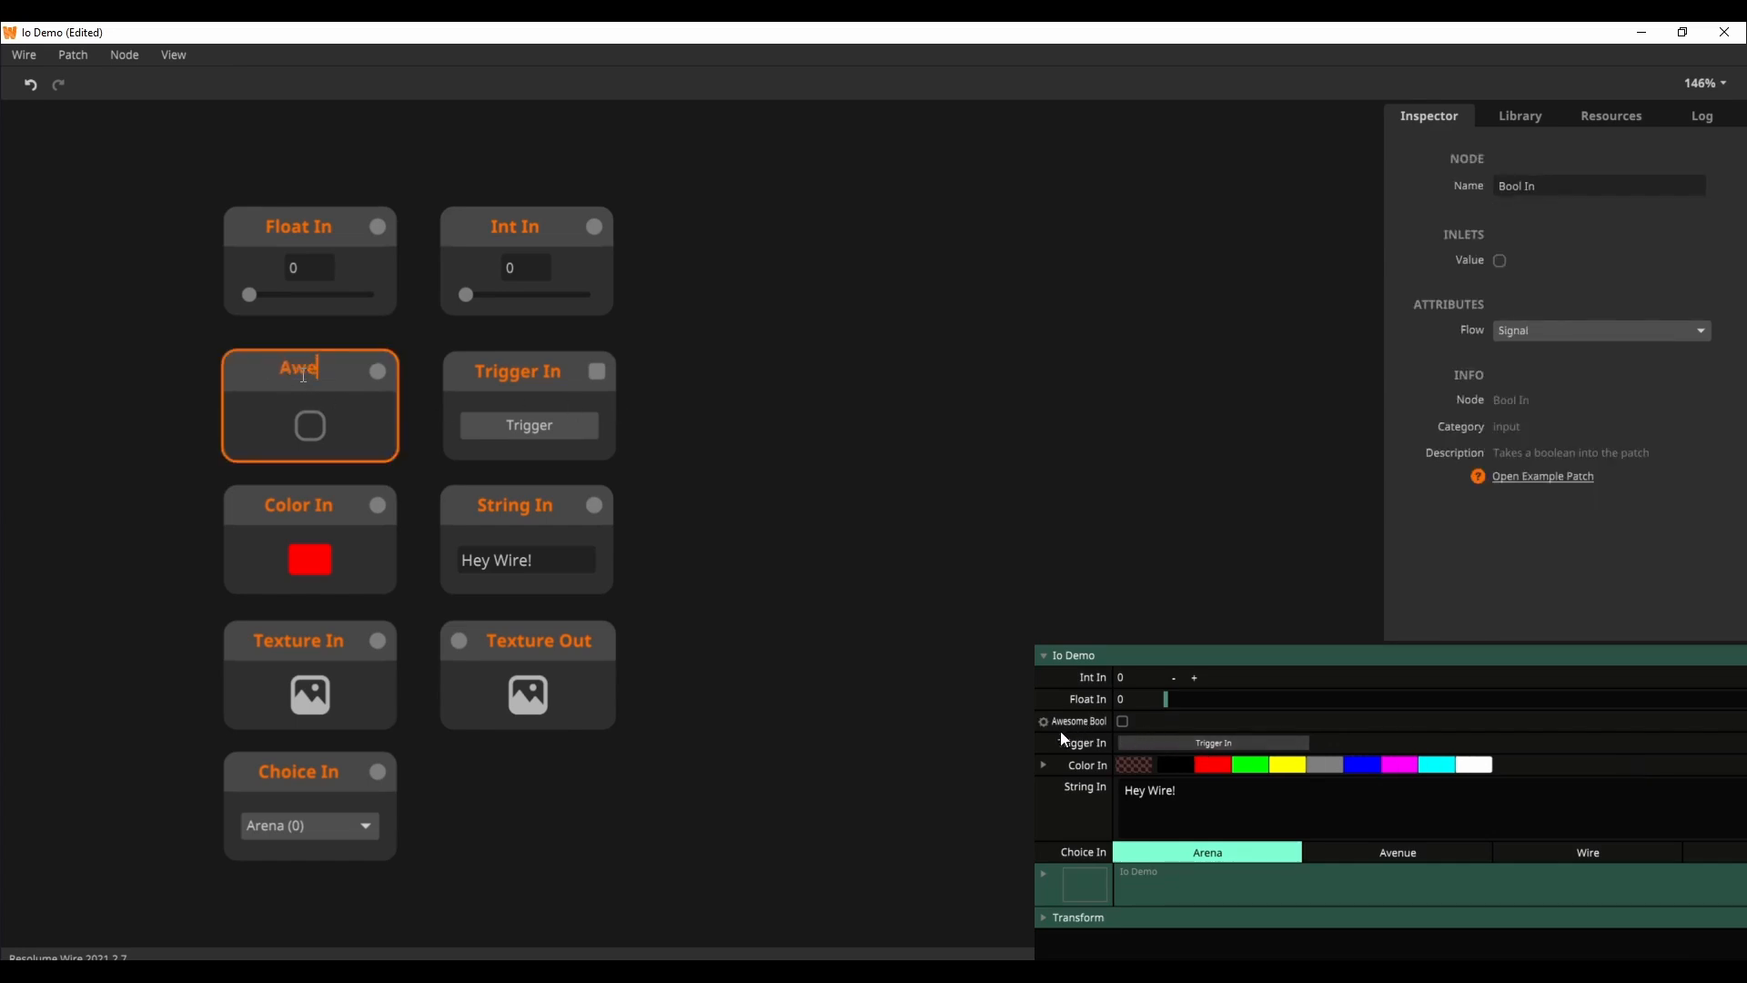
pyautogui.write('some Bool')
pyautogui.press('Return')
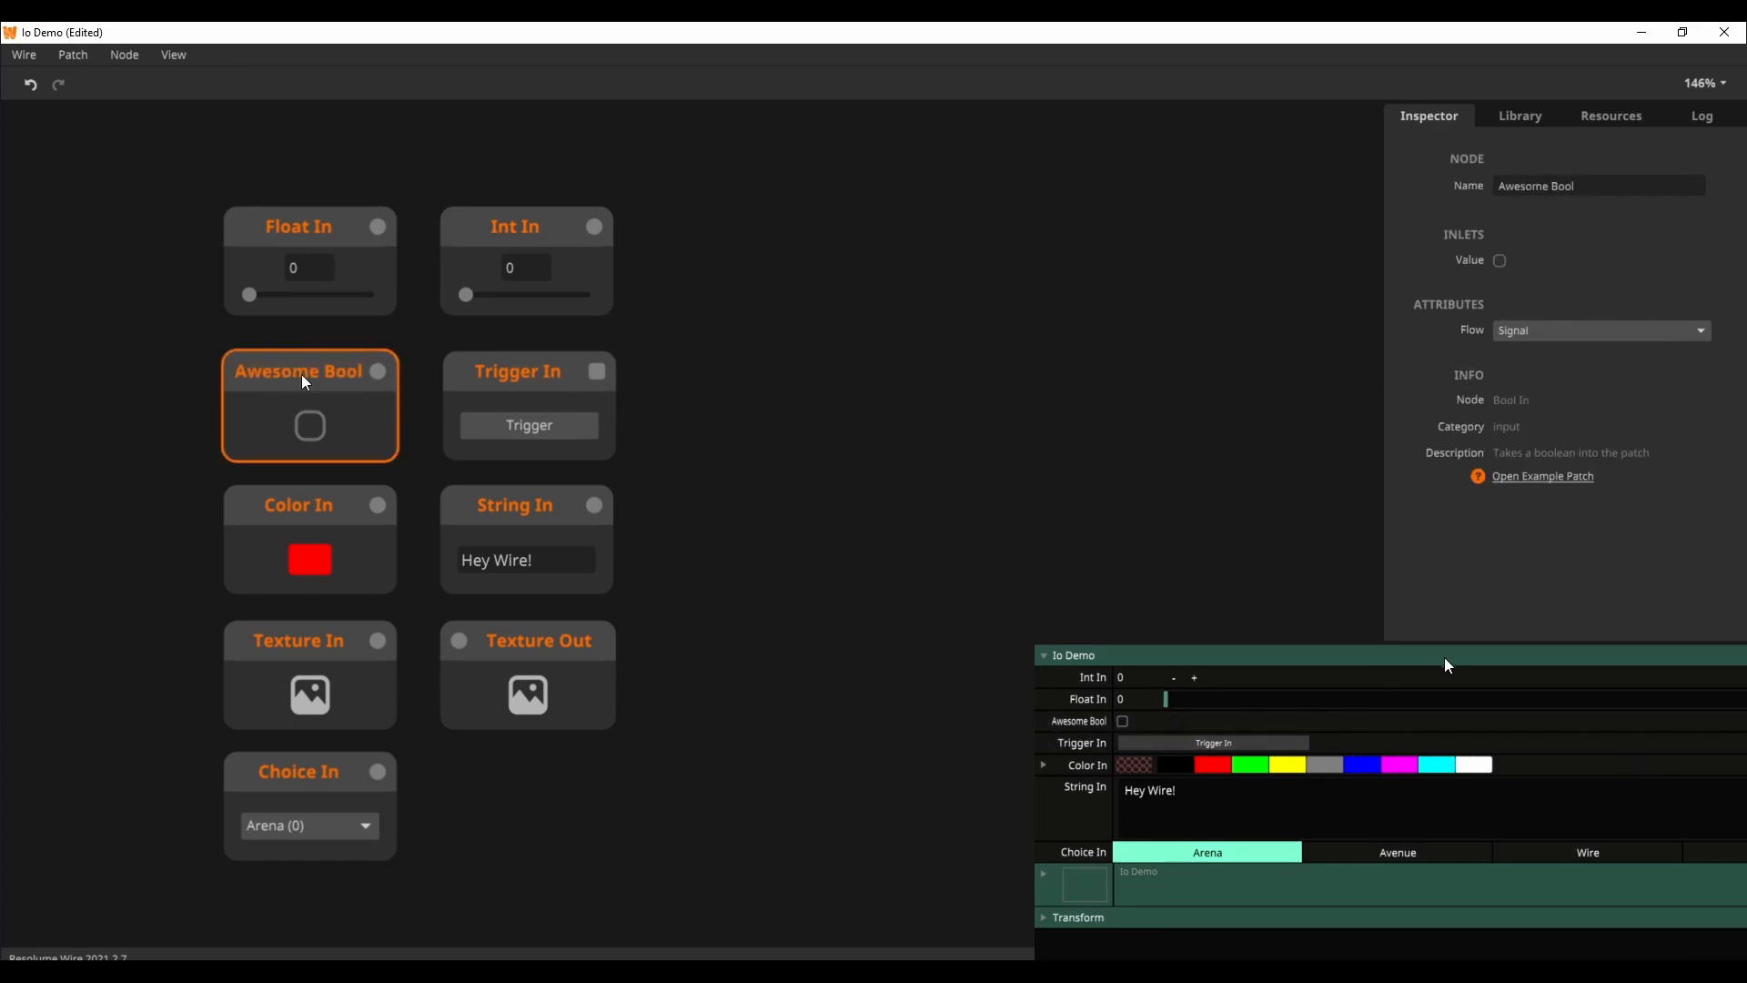
pyautogui.click(805, 446)
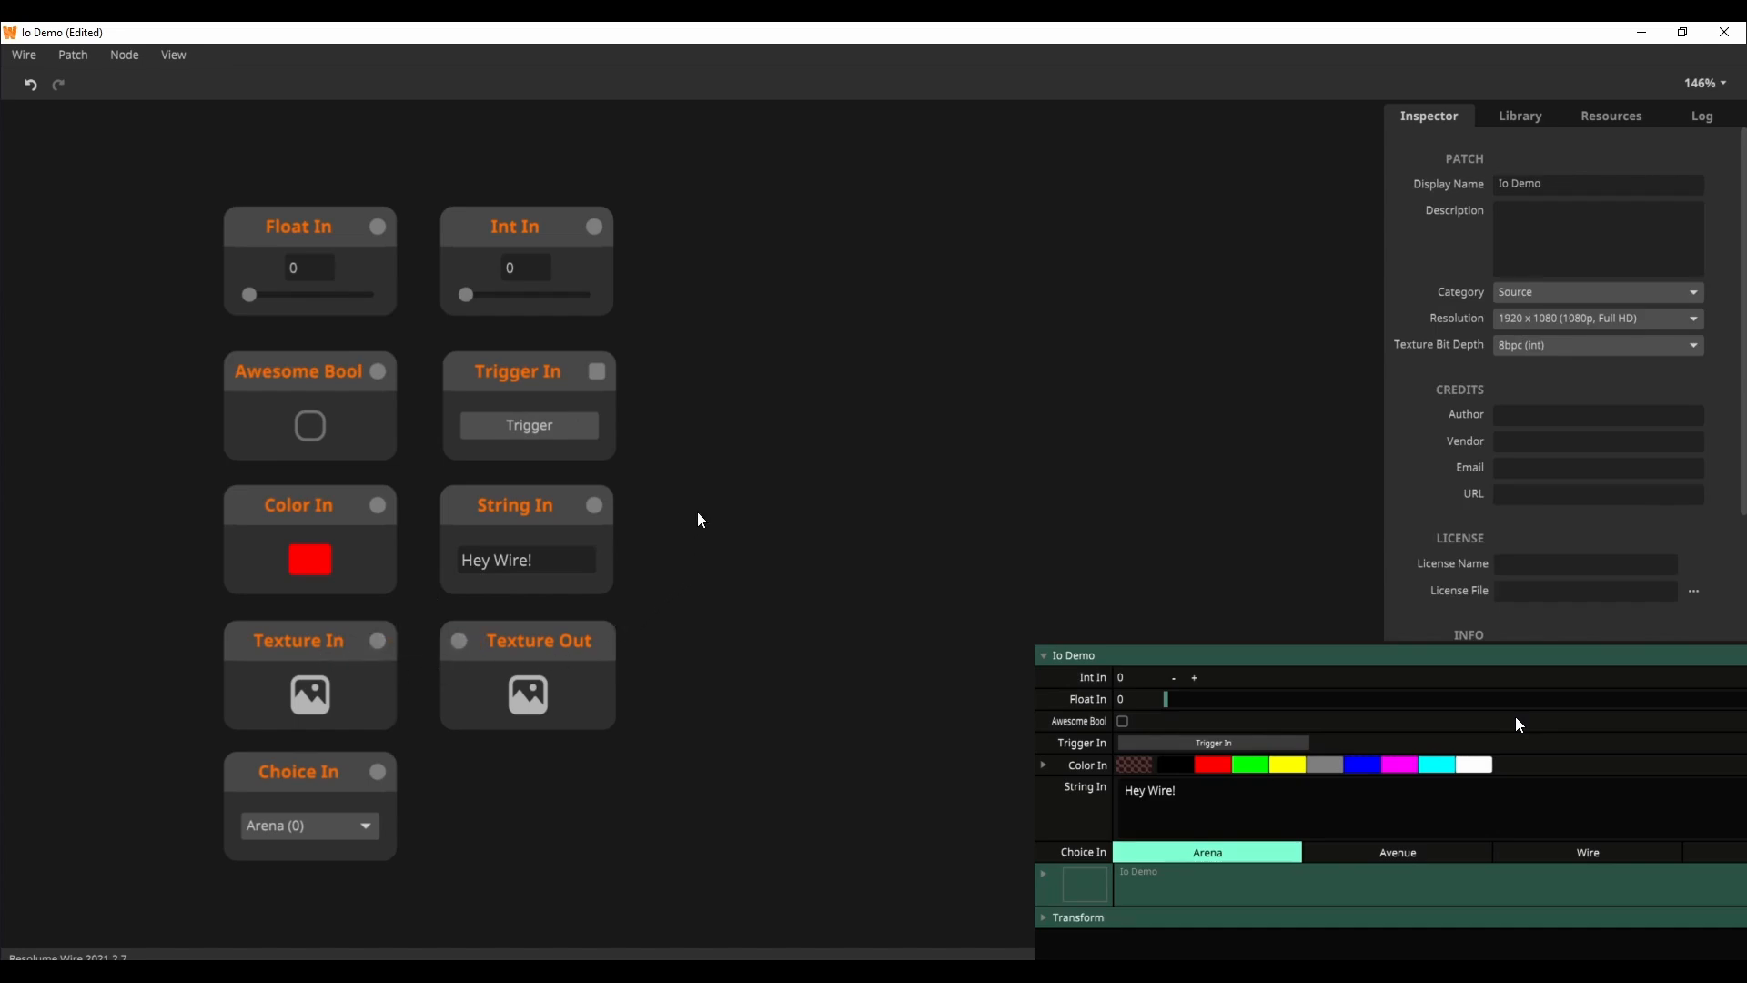
# Step: Select the Float In node and set the exposed Float In parameter to 1
pyautogui.click(291, 240)
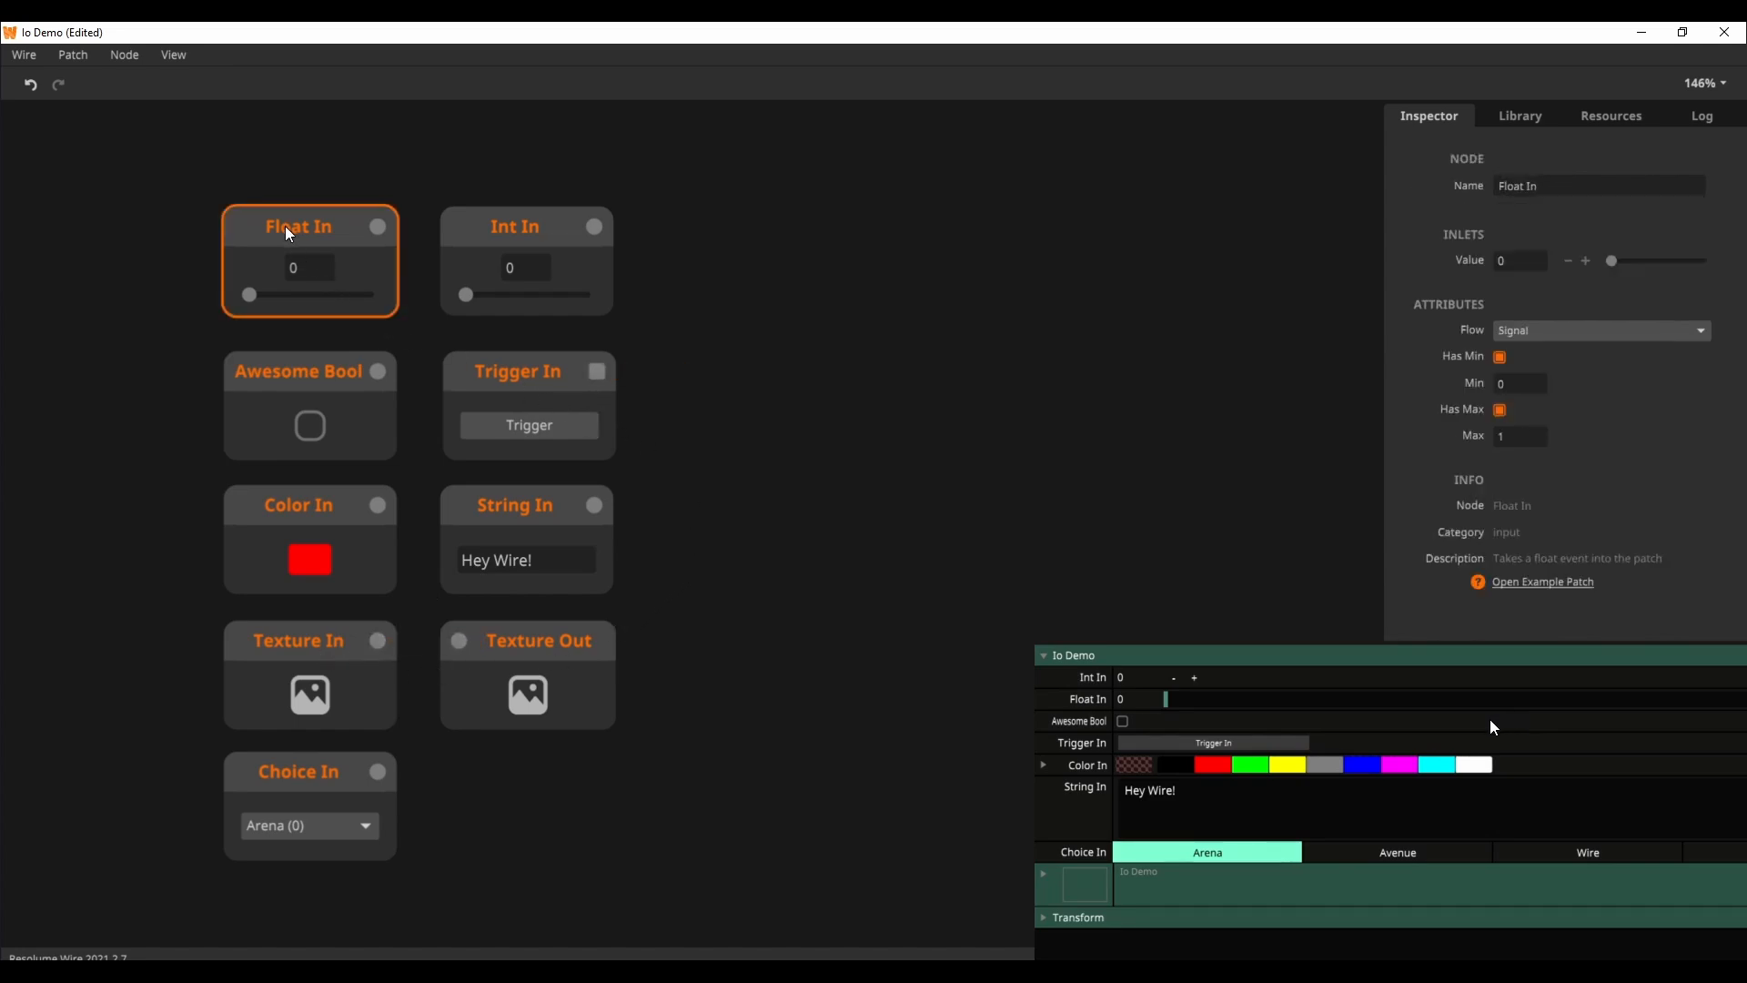
pyautogui.moveTo(1167, 700); pyautogui.dragTo(1663, 717)
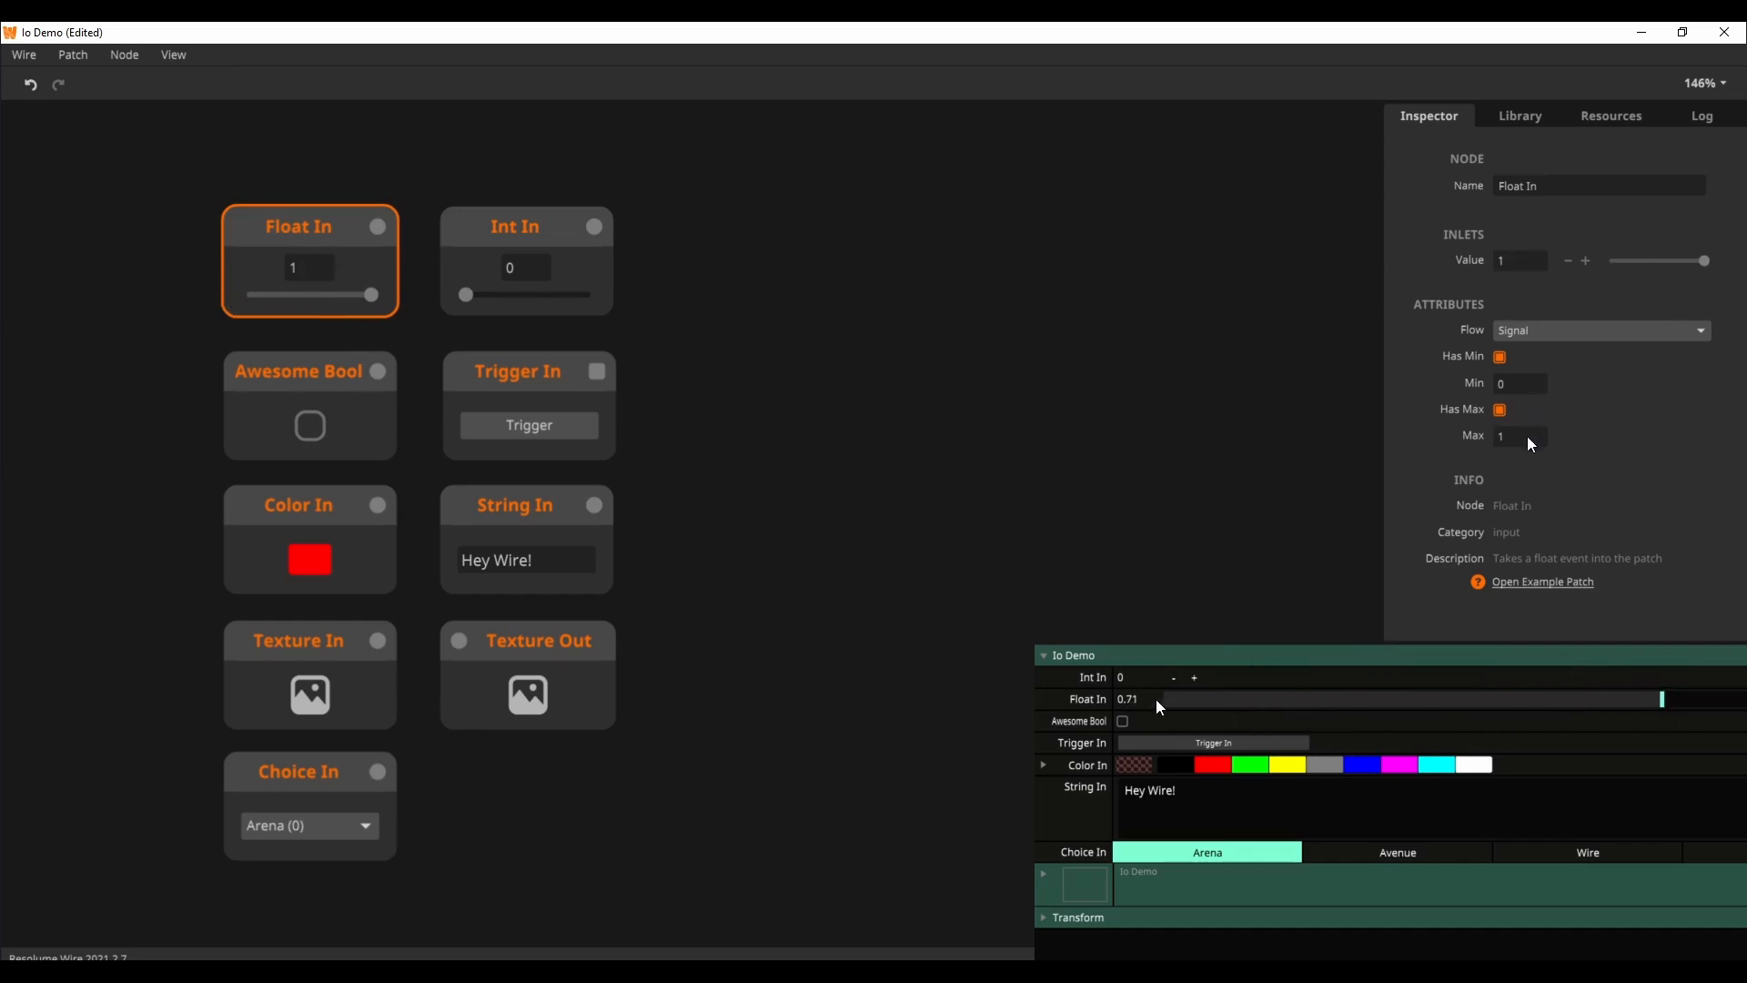
pyautogui.click(1128, 699)
pyautogui.write('1')
pyautogui.press('Return')
# Step: Toggle the Float In node's limits, leaving its minimum enabled and its maximum disabled
pyautogui.click(1499, 358)
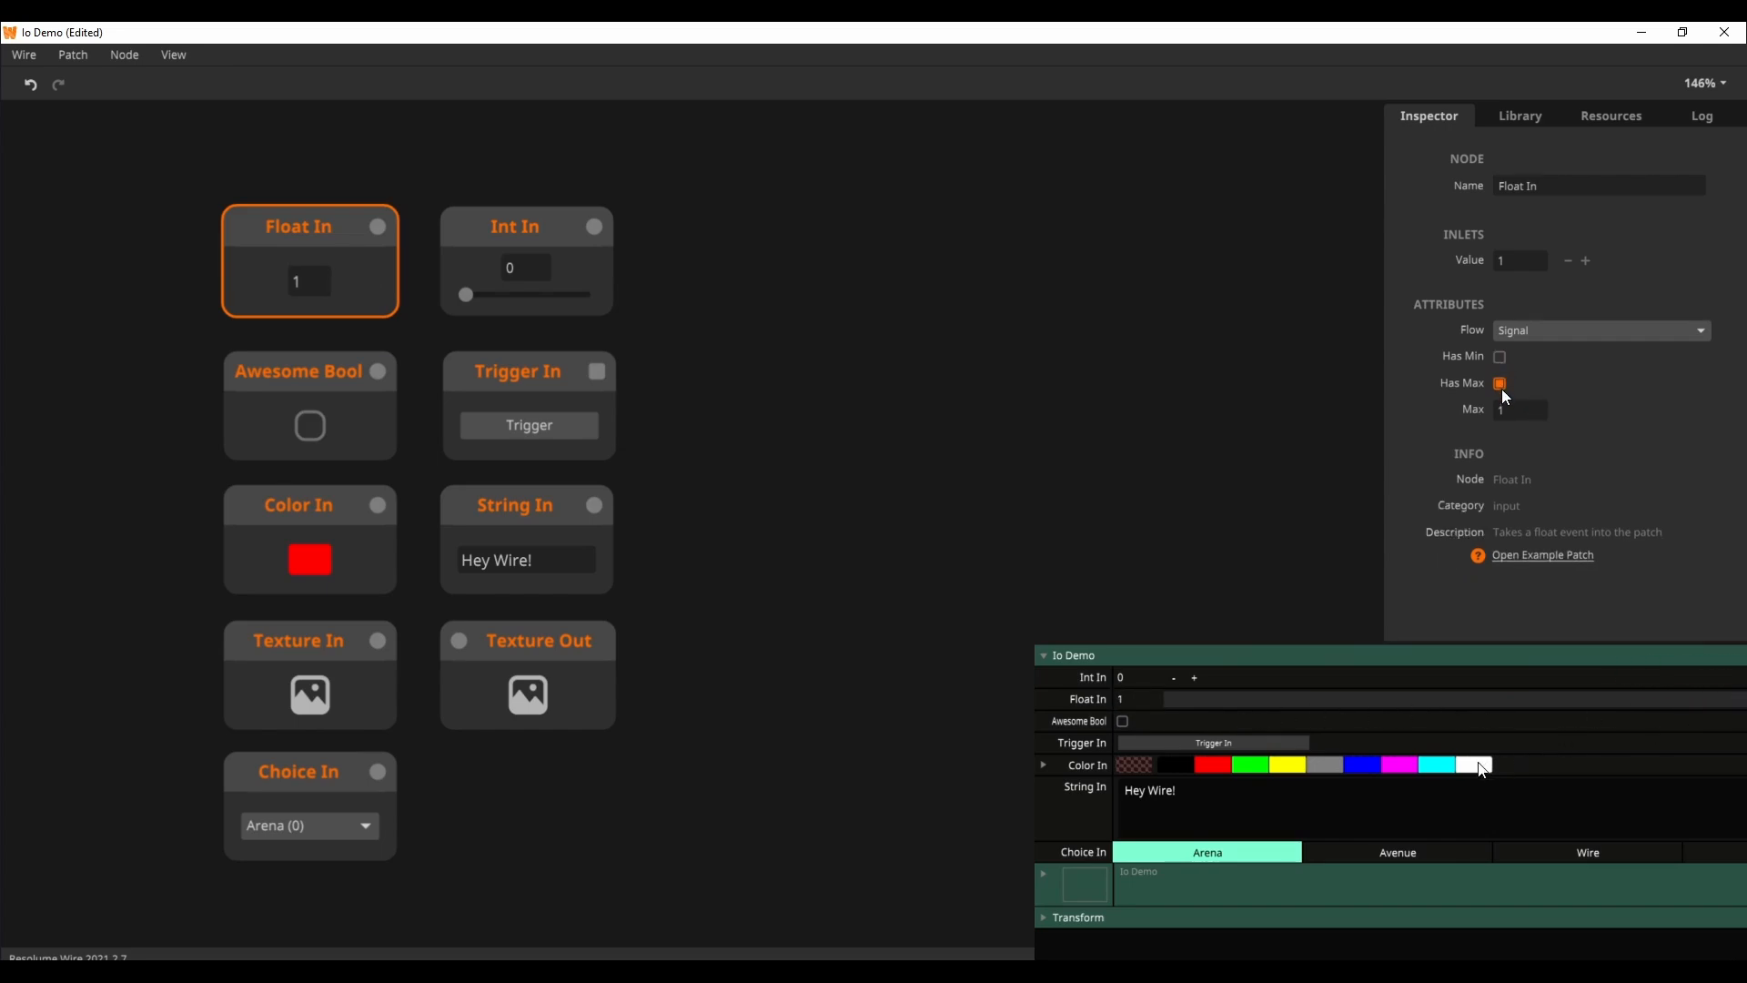
pyautogui.click(1502, 390)
pyautogui.click(1500, 383)
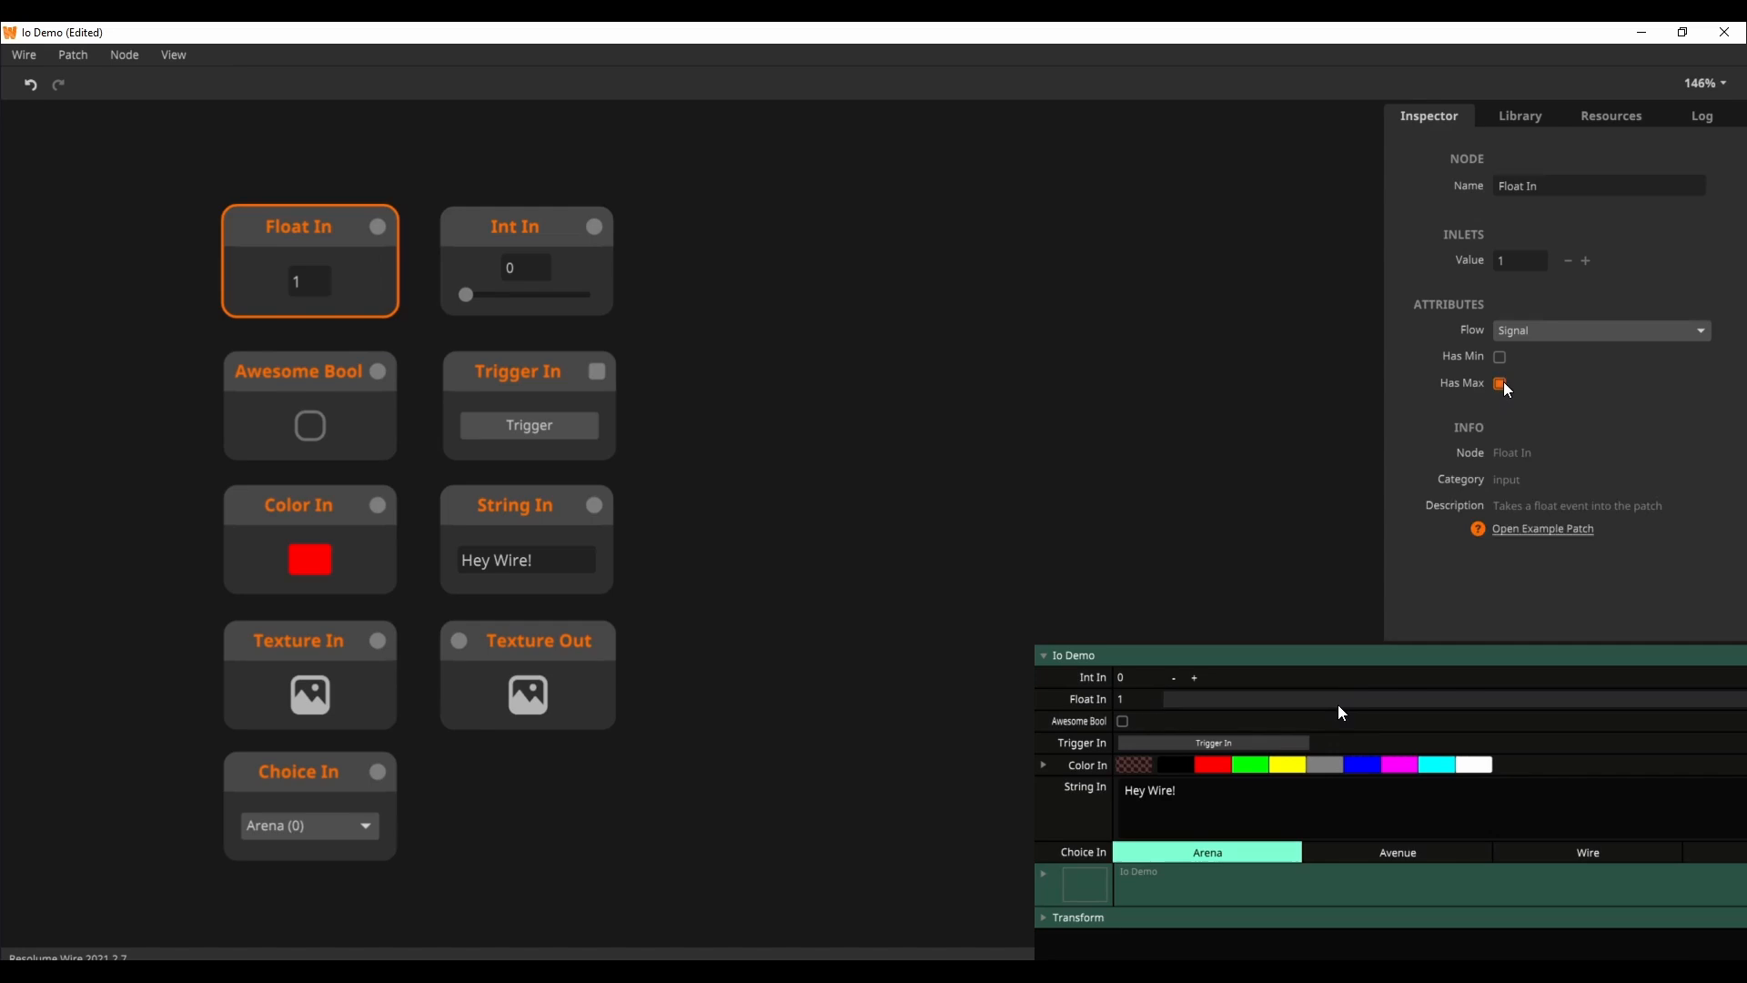
pyautogui.click(1500, 357)
pyautogui.click(1500, 410)
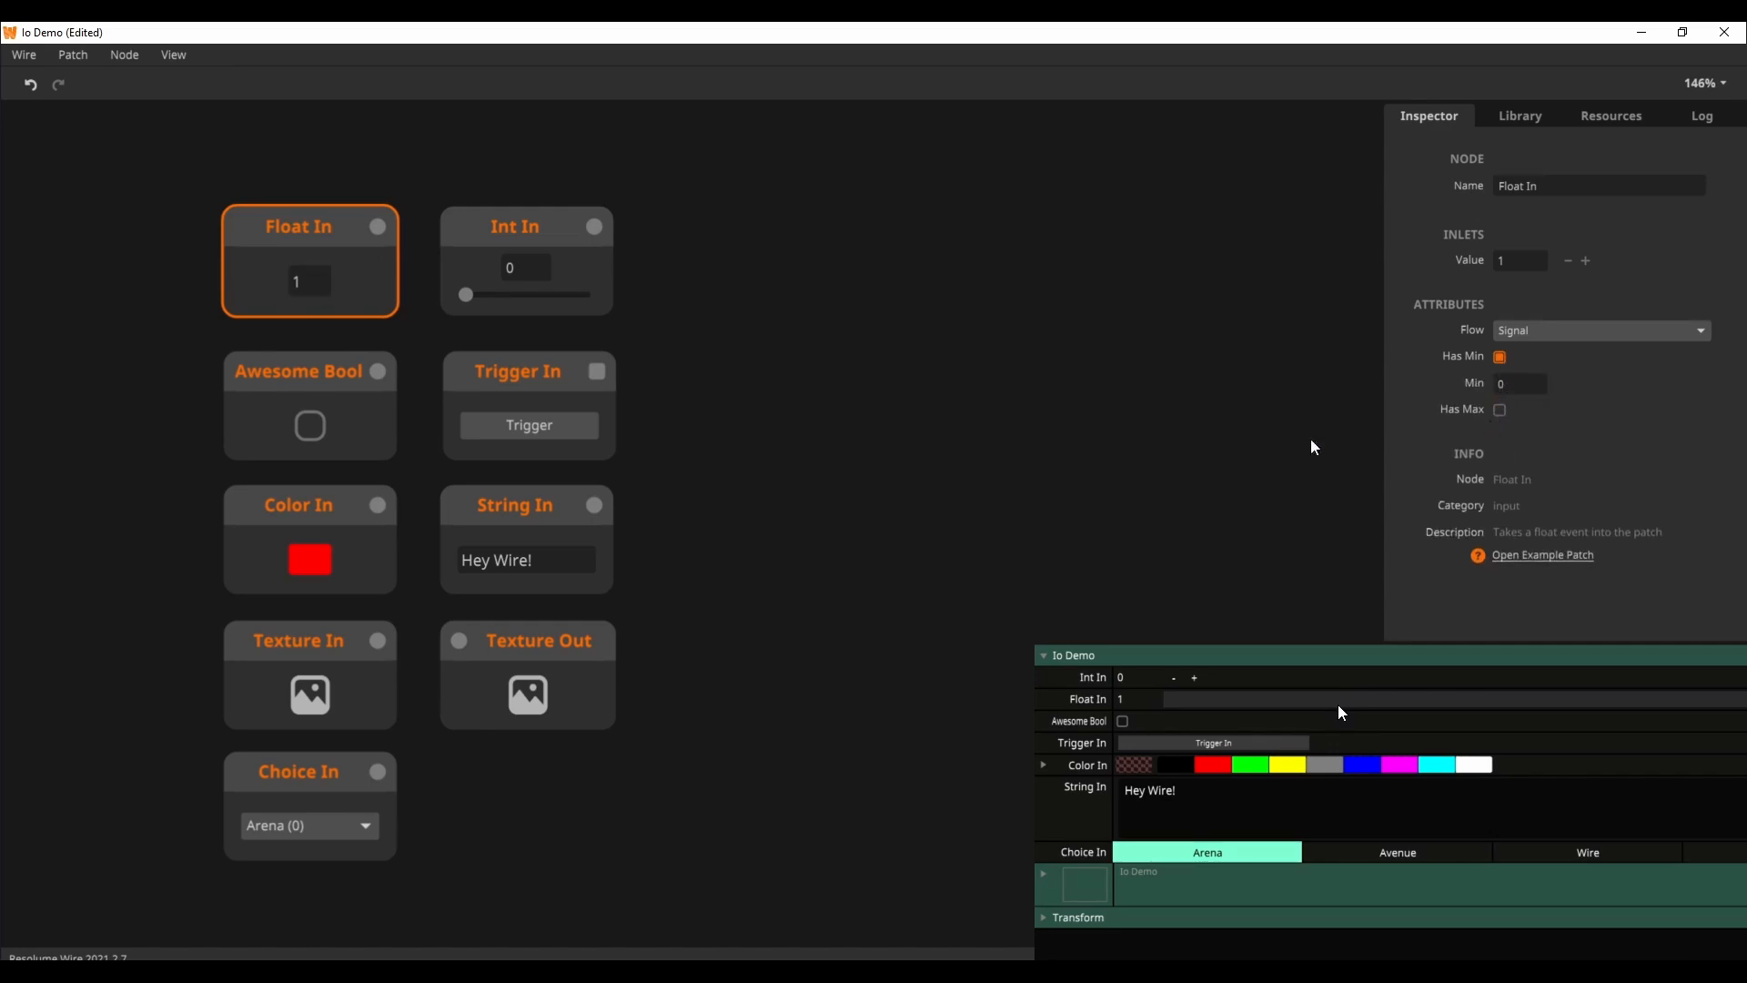
pyautogui.click(865, 353)
# Step: Set the Int In node's maximum to 19
pyautogui.click(537, 244)
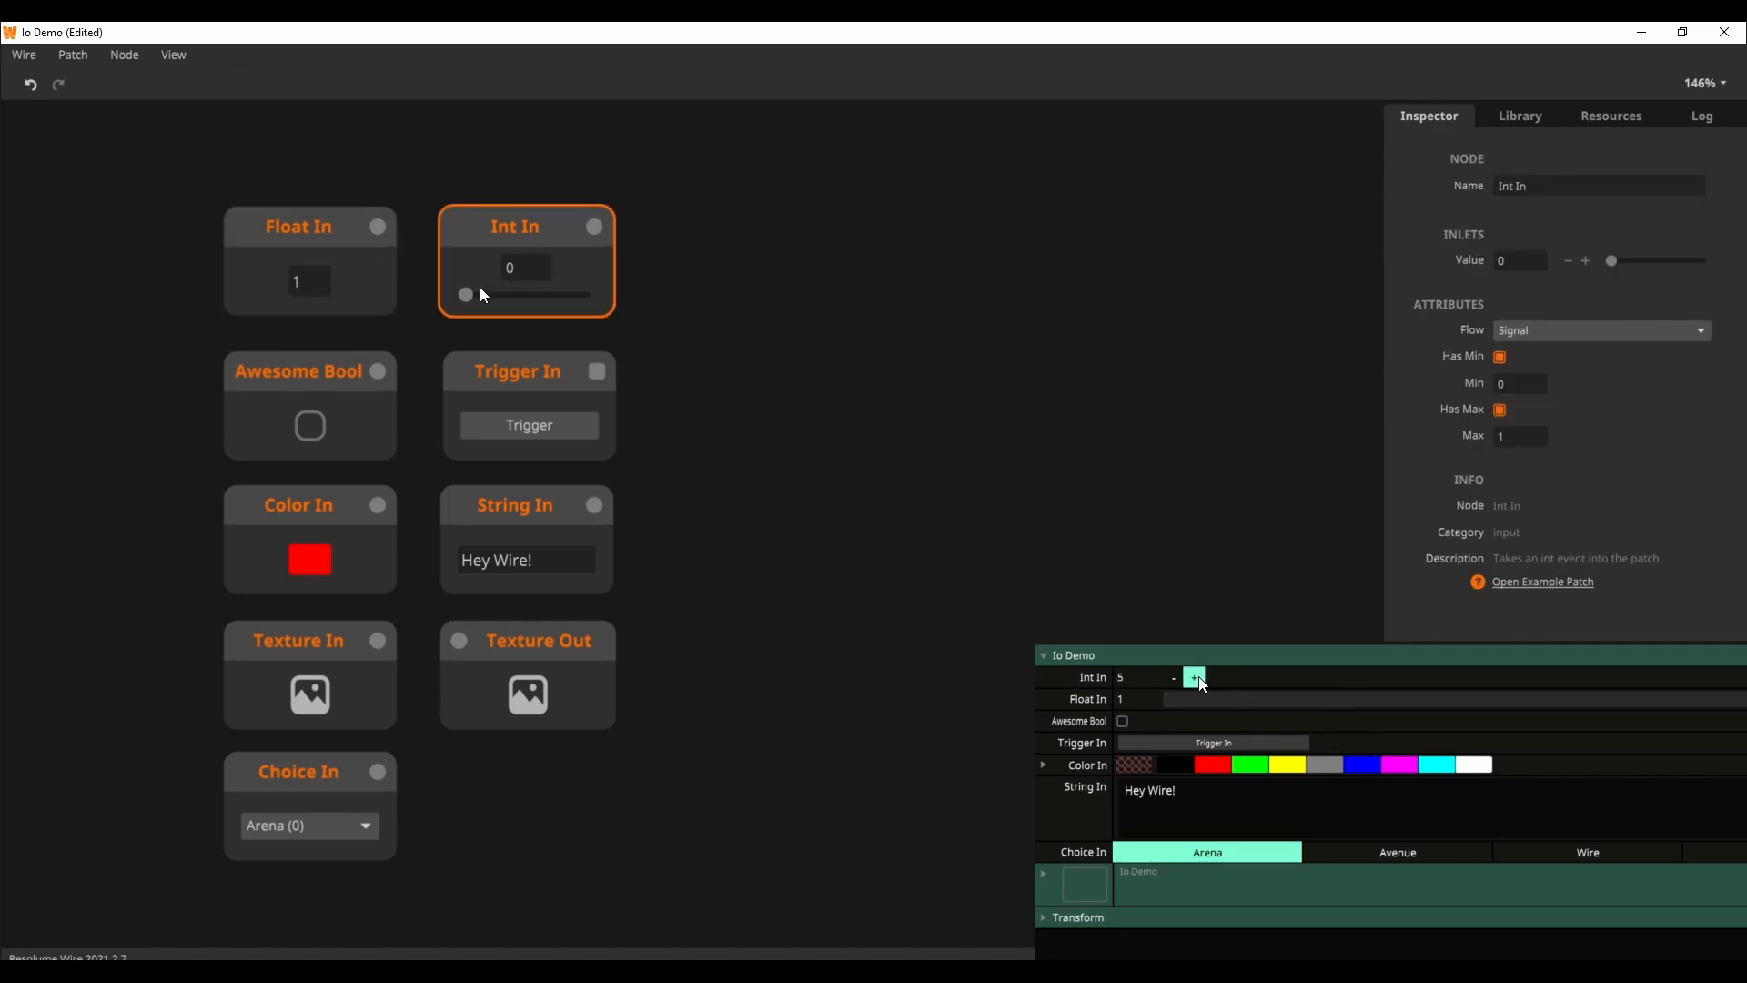
pyautogui.moveTo(474, 294)
pyautogui.mouseDown()
pyautogui.moveTo(553, 301)
pyautogui.moveTo(479, 299)
pyautogui.mouseUp()
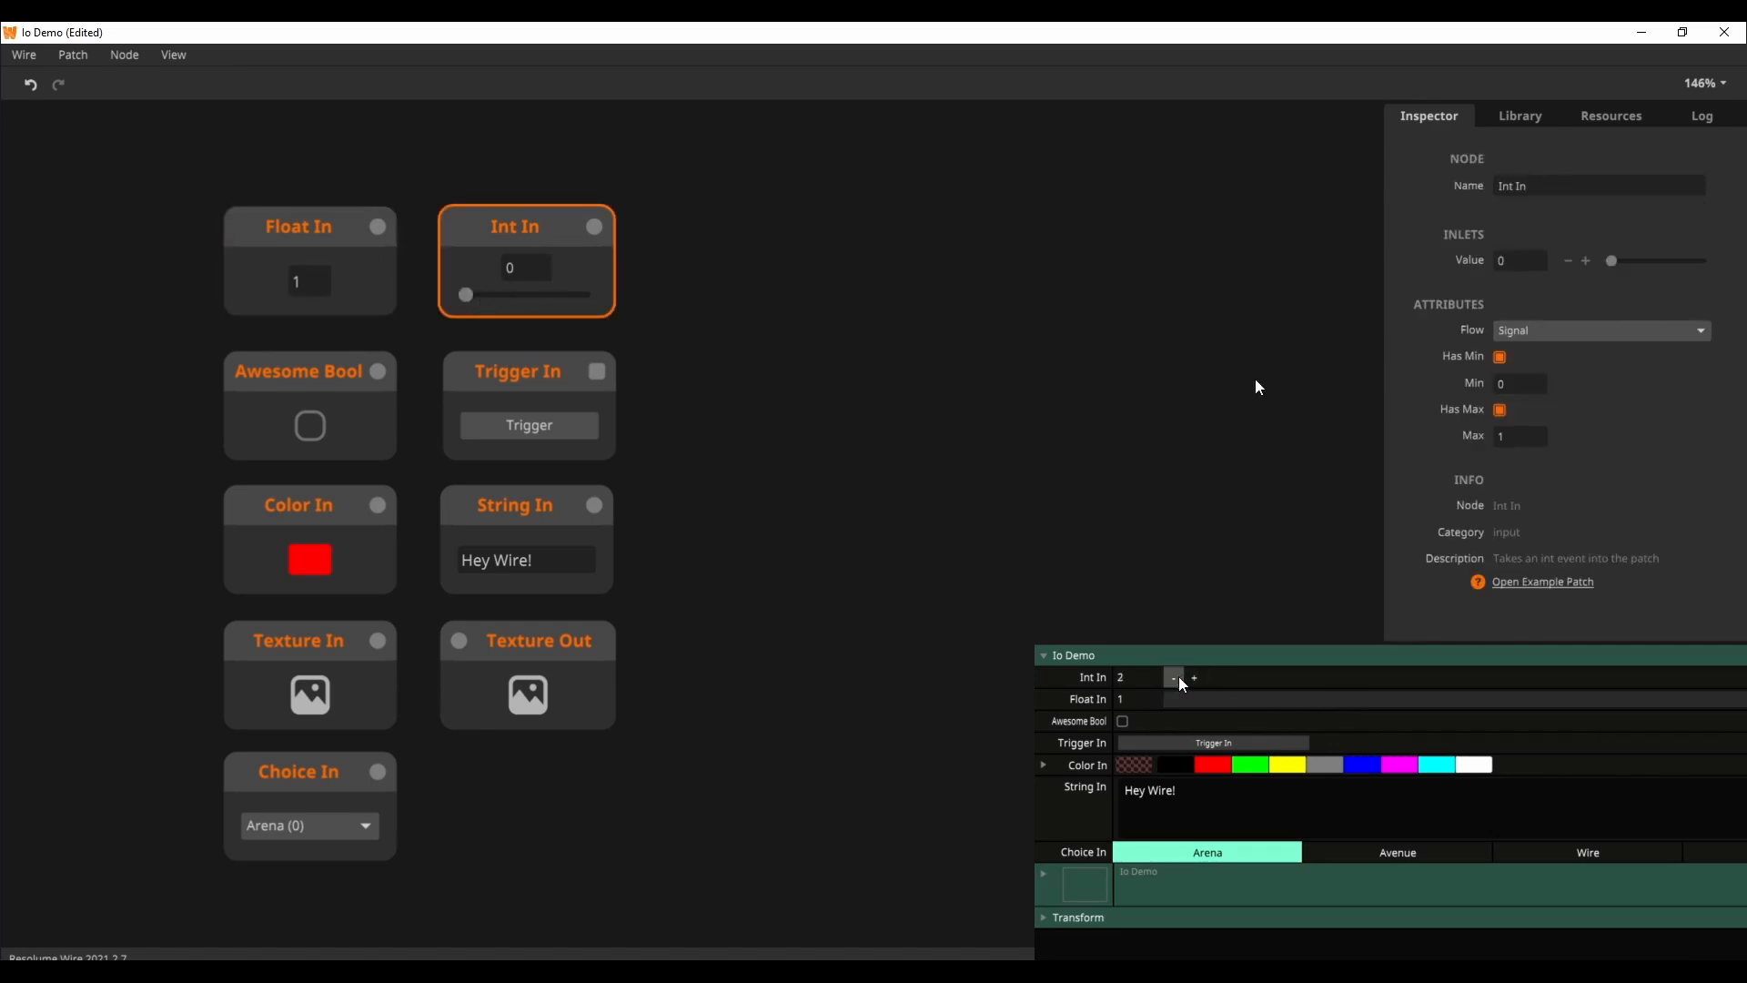
pyautogui.click(1534, 437)
pyautogui.write('19')
# Step: Toggle the Awesome Bool value on and off, leaving it off
pyautogui.click(310, 453)
pyautogui.click(314, 436)
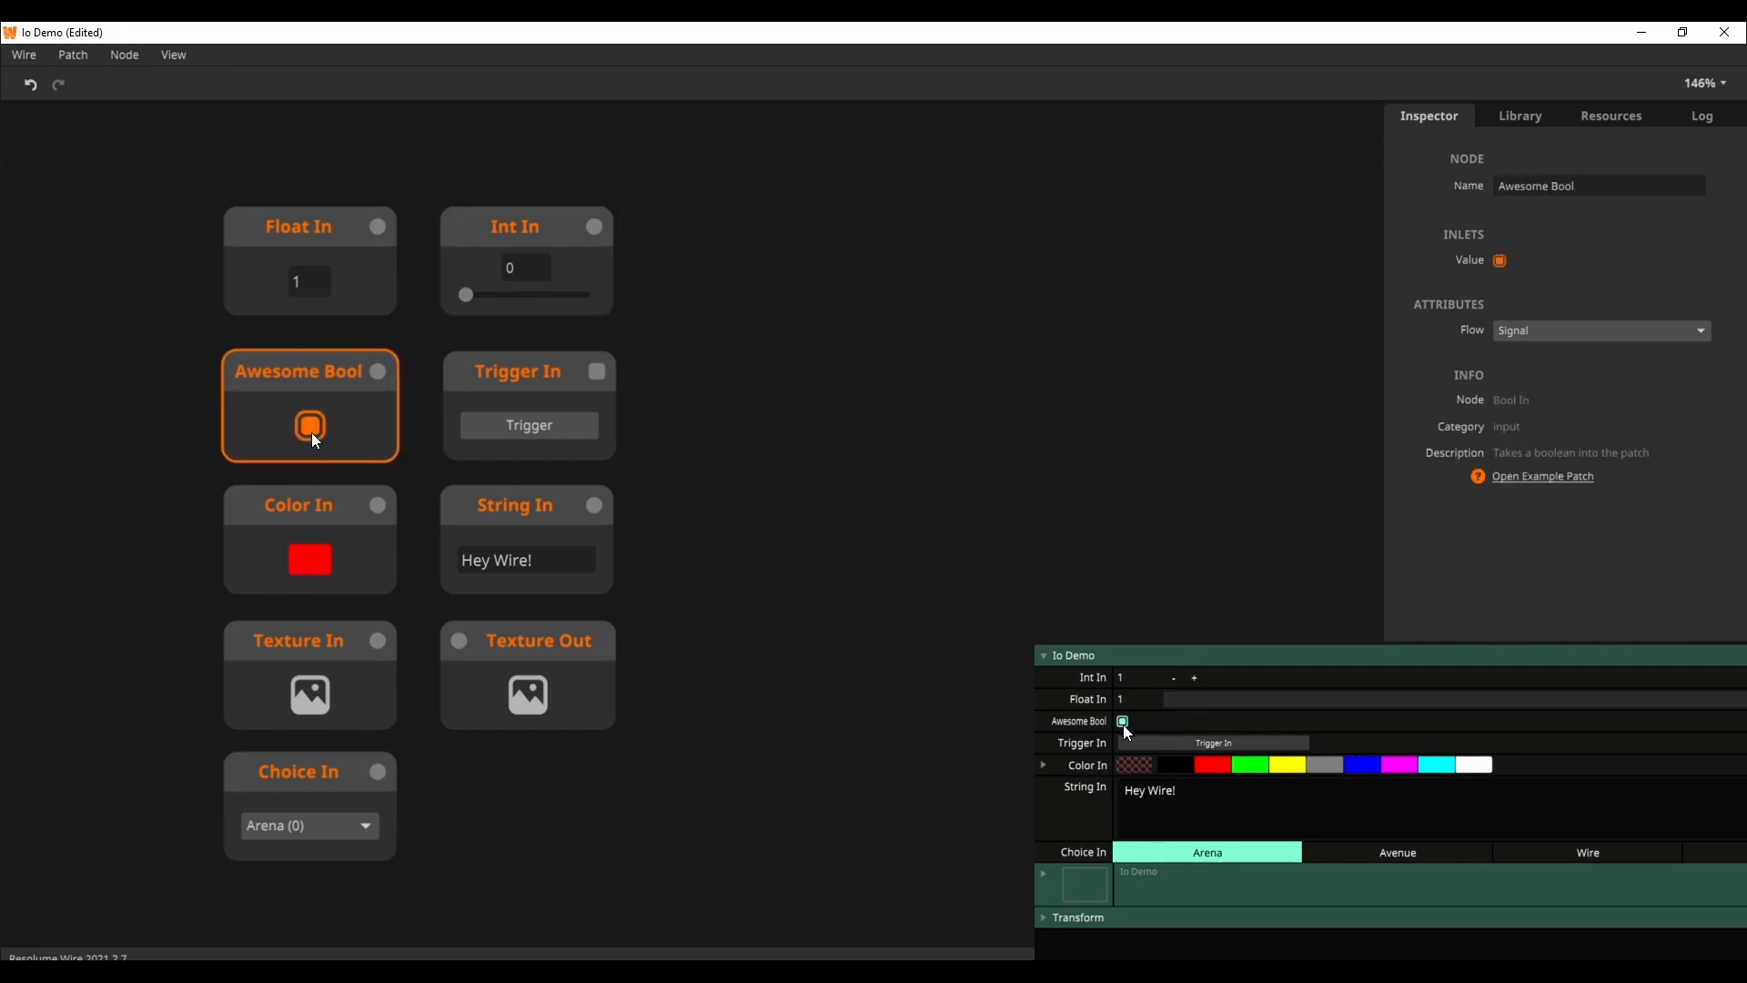
pyautogui.click(314, 437)
pyautogui.click(313, 436)
pyautogui.click(314, 437)
pyautogui.click(314, 437)
pyautogui.click(314, 437)
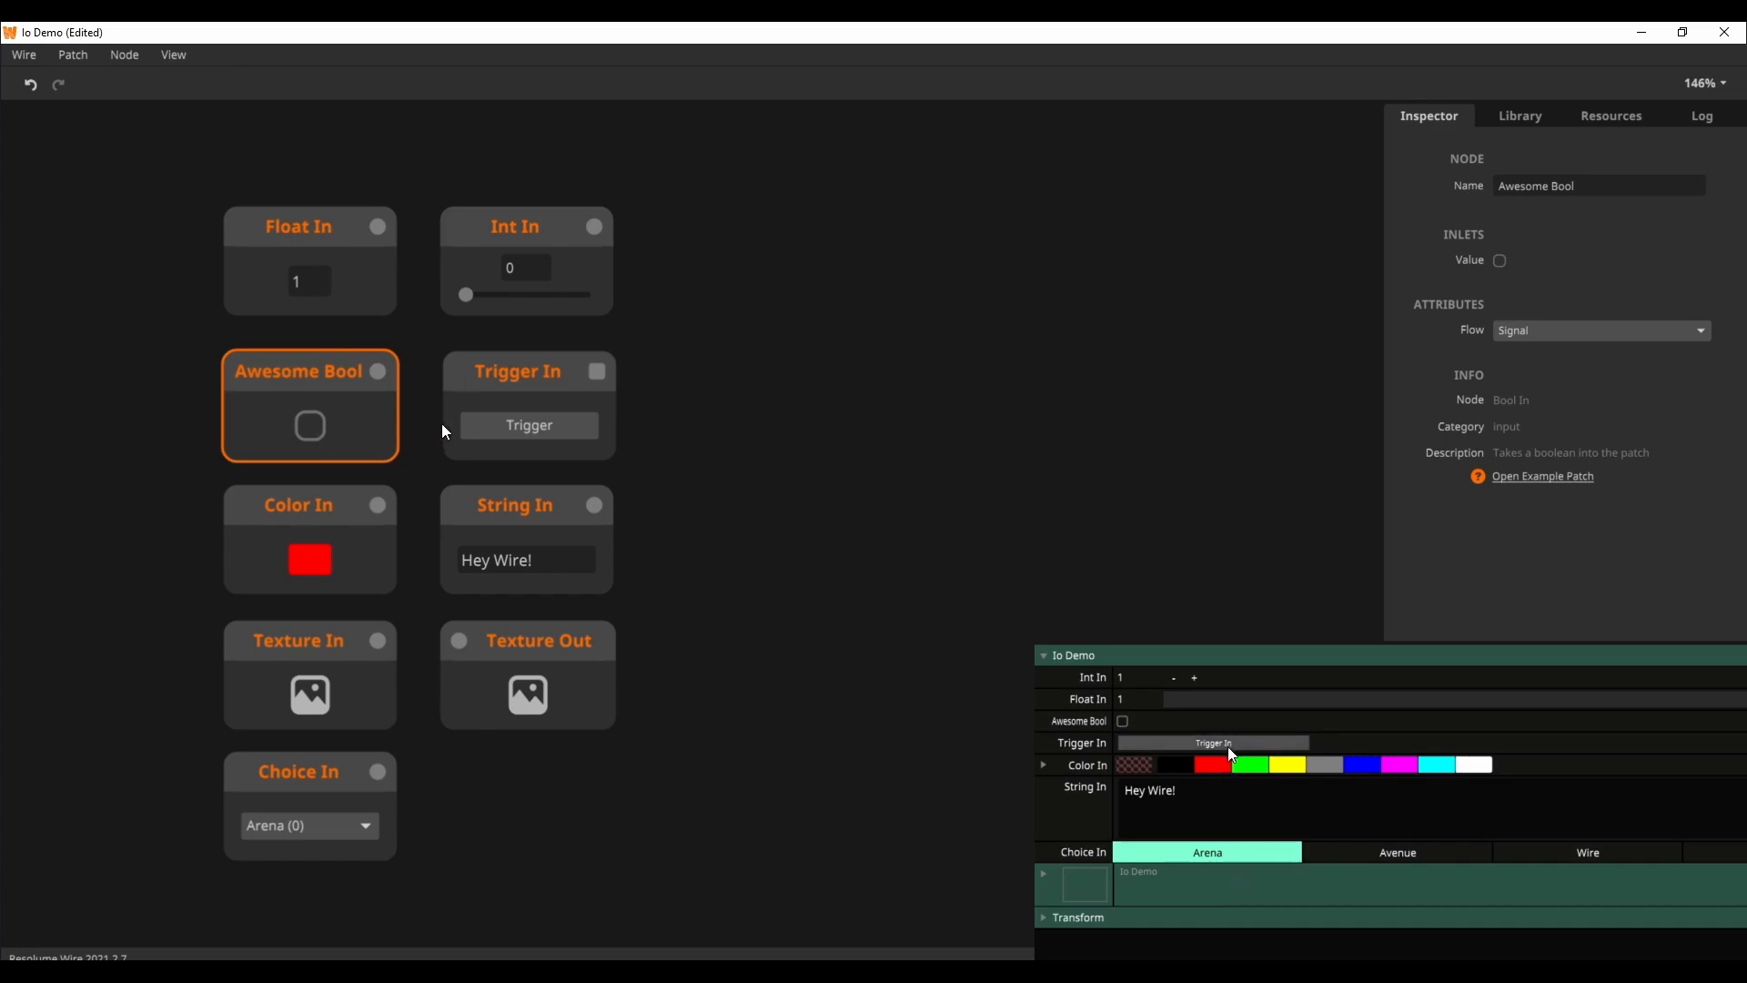
# Step: Fire the Trigger In node repeatedly
pyautogui.click(523, 433)
pyautogui.click(525, 434)
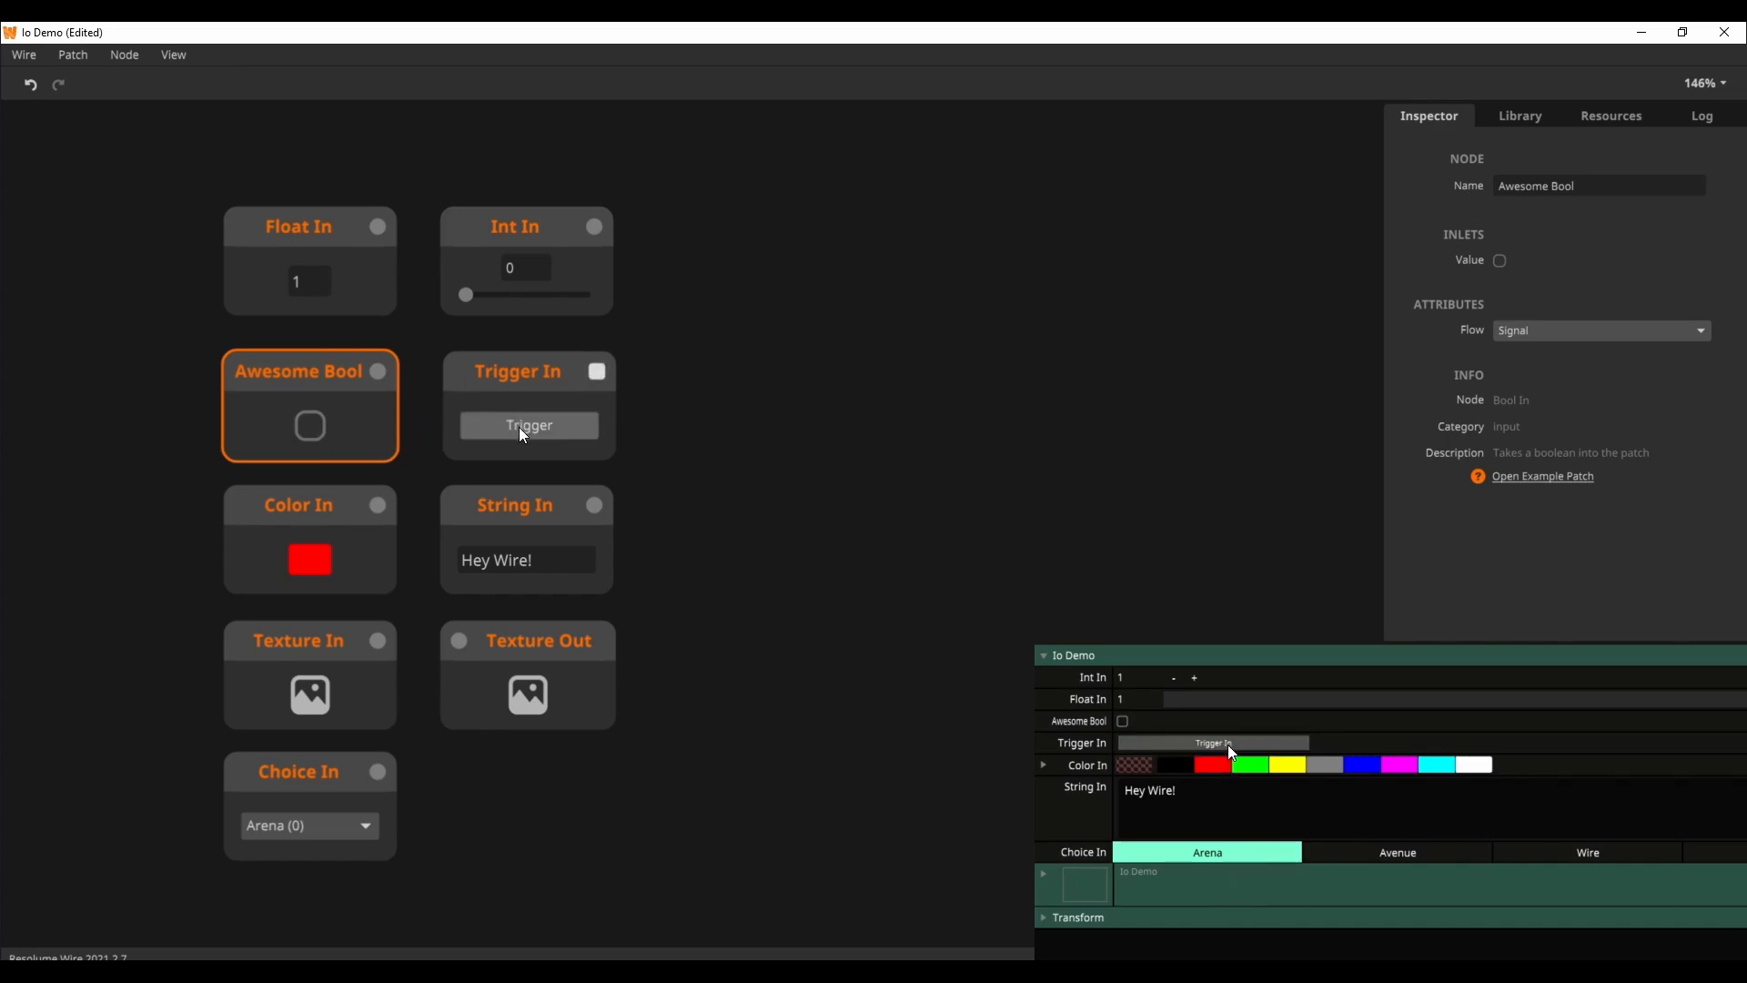
pyautogui.click(524, 434)
pyautogui.click(524, 435)
pyautogui.click(528, 434)
pyautogui.click(529, 434)
pyautogui.click(532, 435)
pyautogui.click(528, 427)
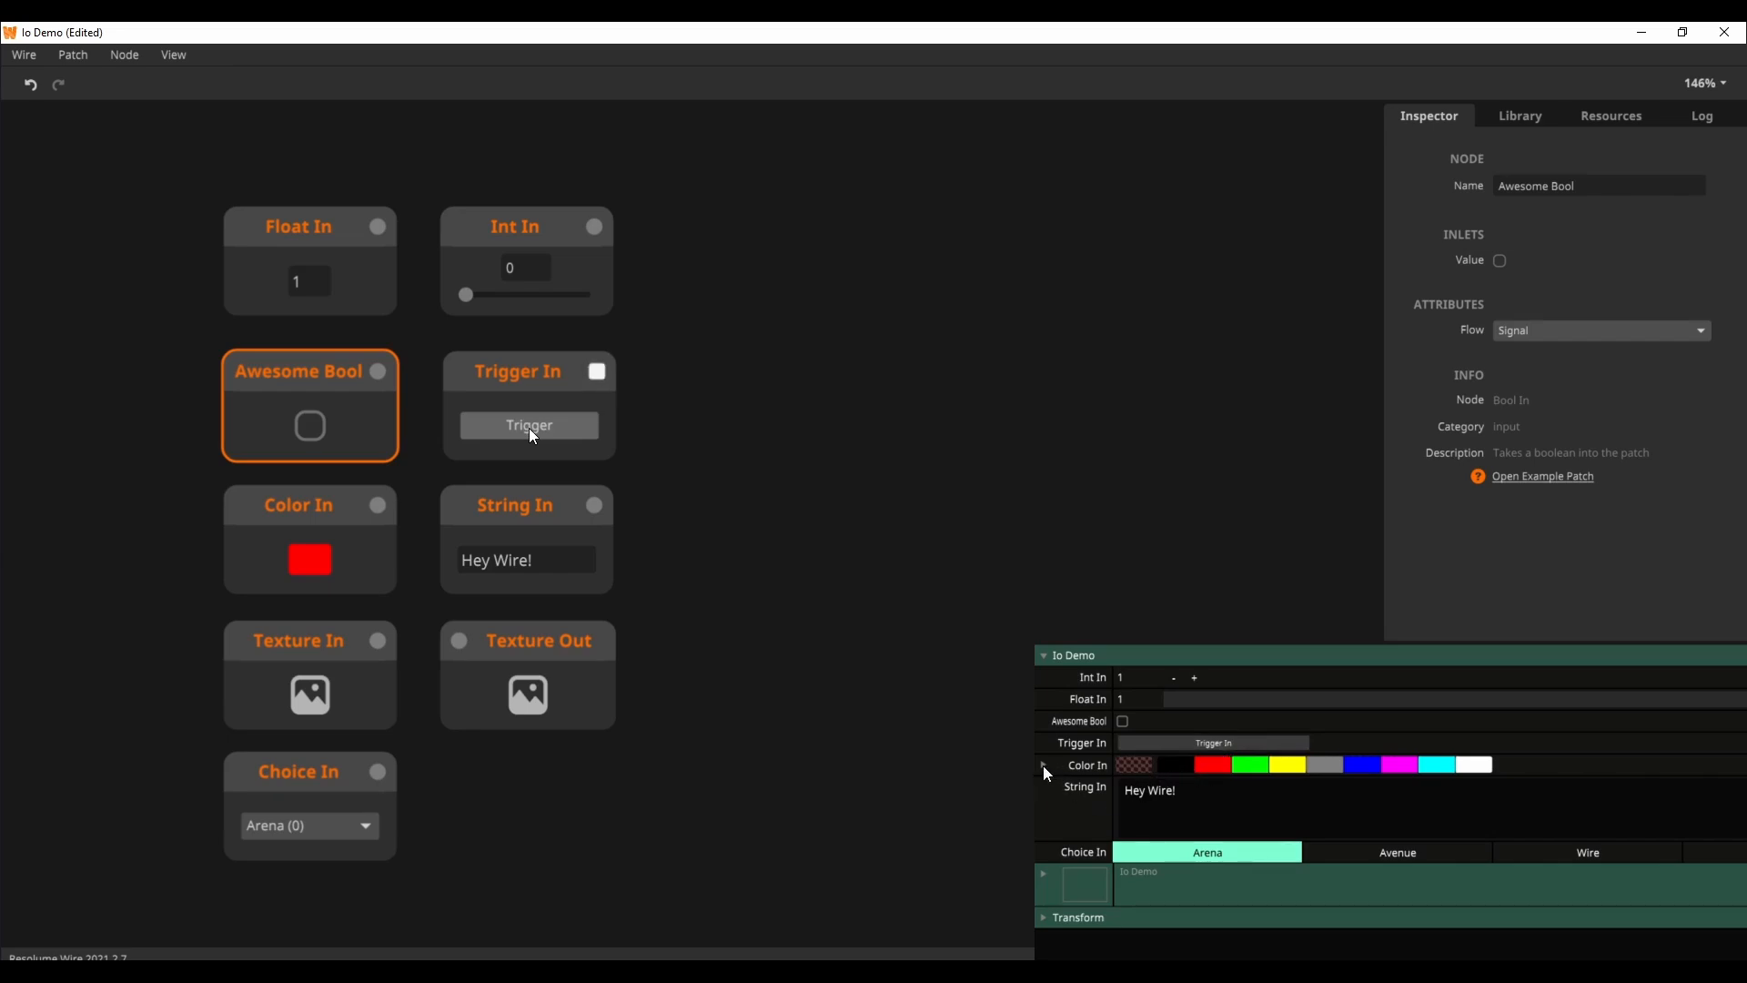
pyautogui.click(528, 428)
pyautogui.click(528, 431)
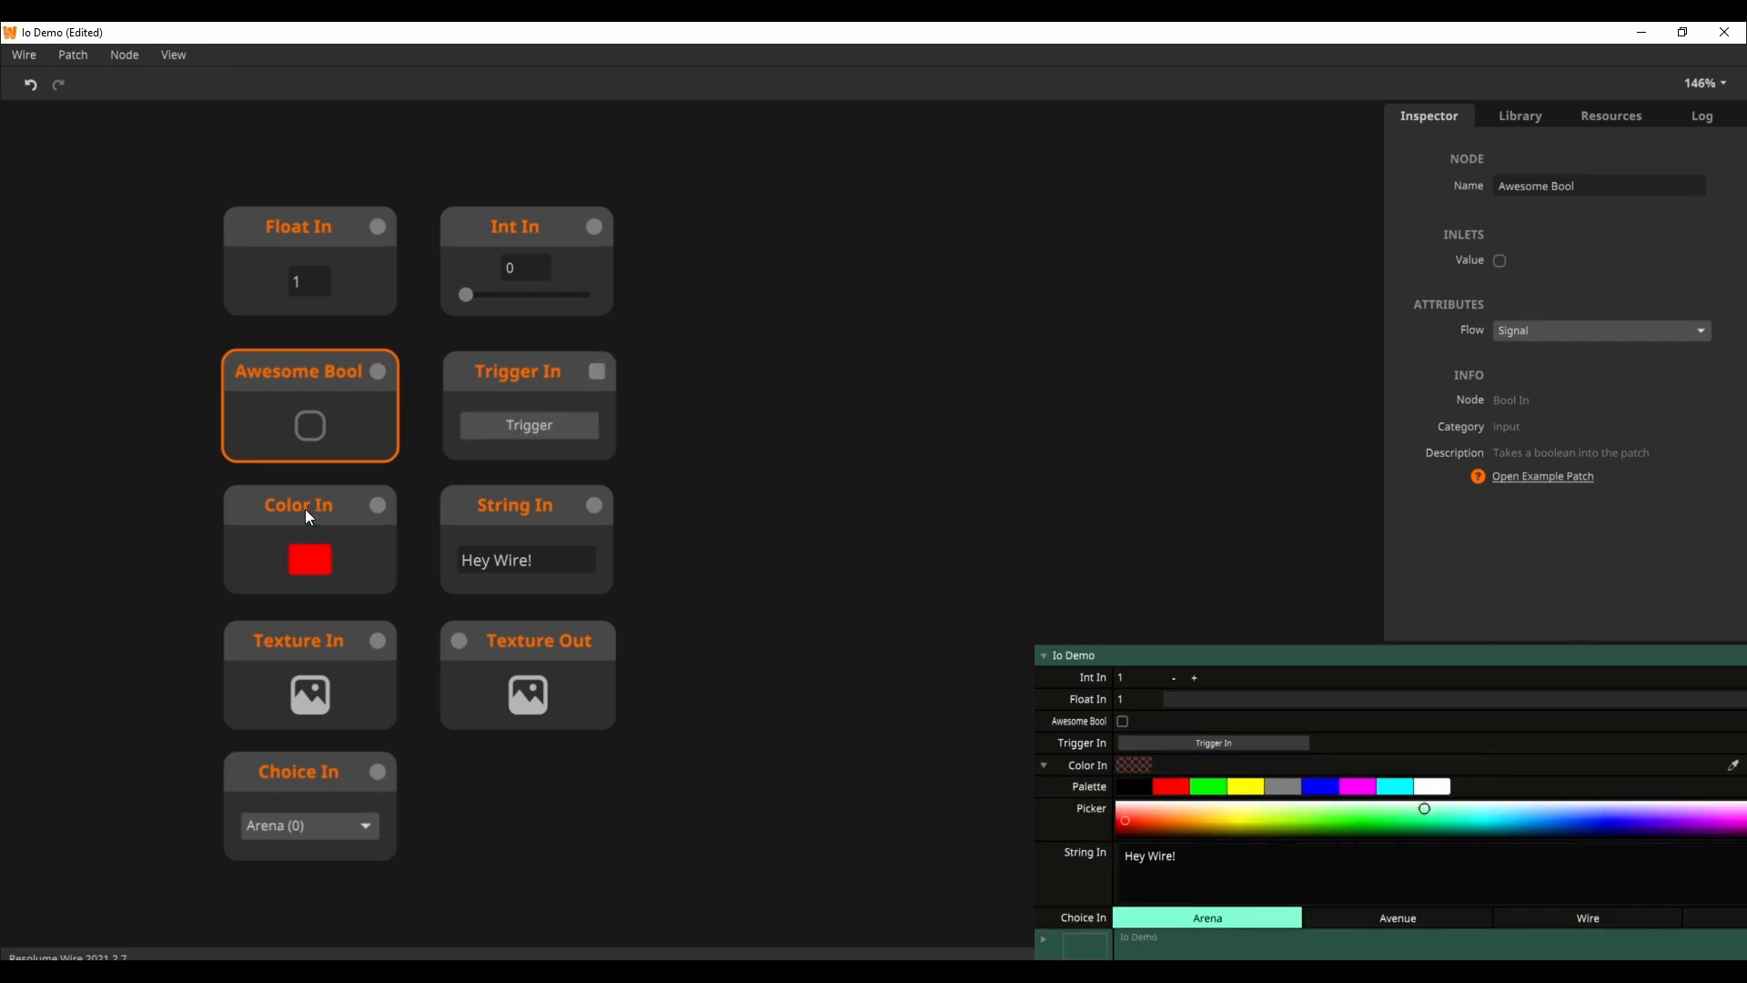
# Step: Change the Color In node's color to a translucent pale pink
pyautogui.click(294, 555)
pyautogui.moveTo(397, 546); pyautogui.dragTo(494, 477)
pyautogui.click(622, 537)
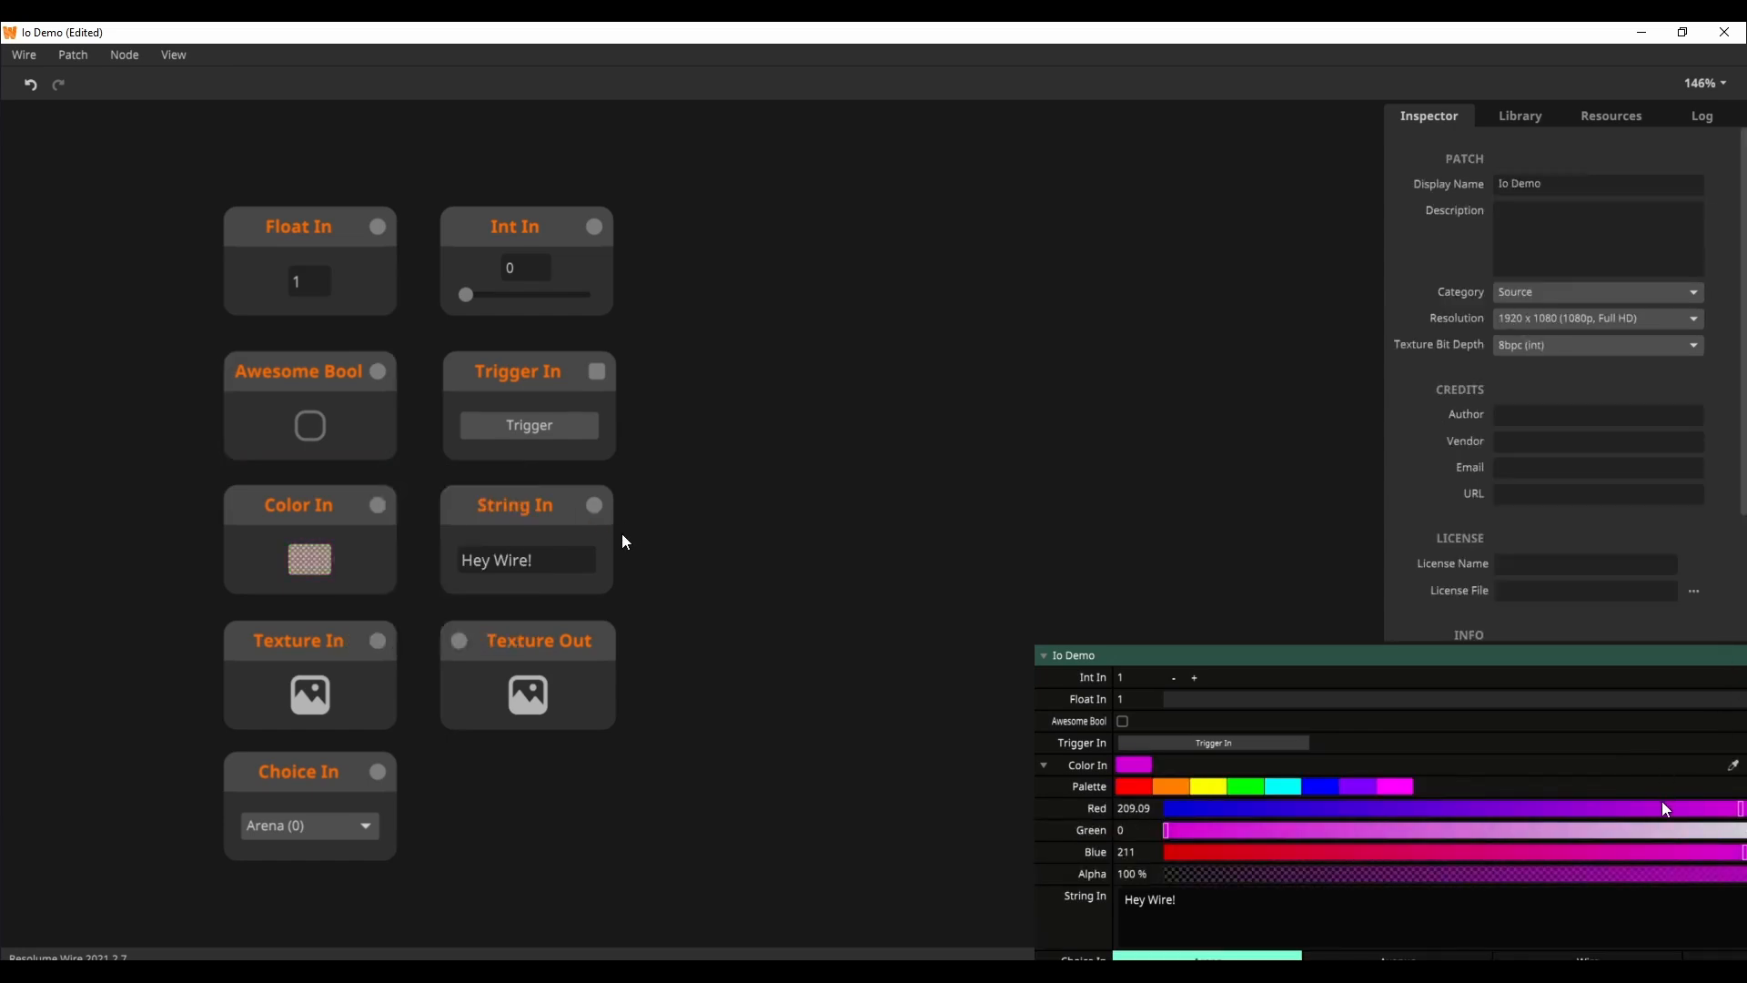
# Step: Inspect the String In node's properties and the options offered by the Choice In node
pyautogui.click(556, 521)
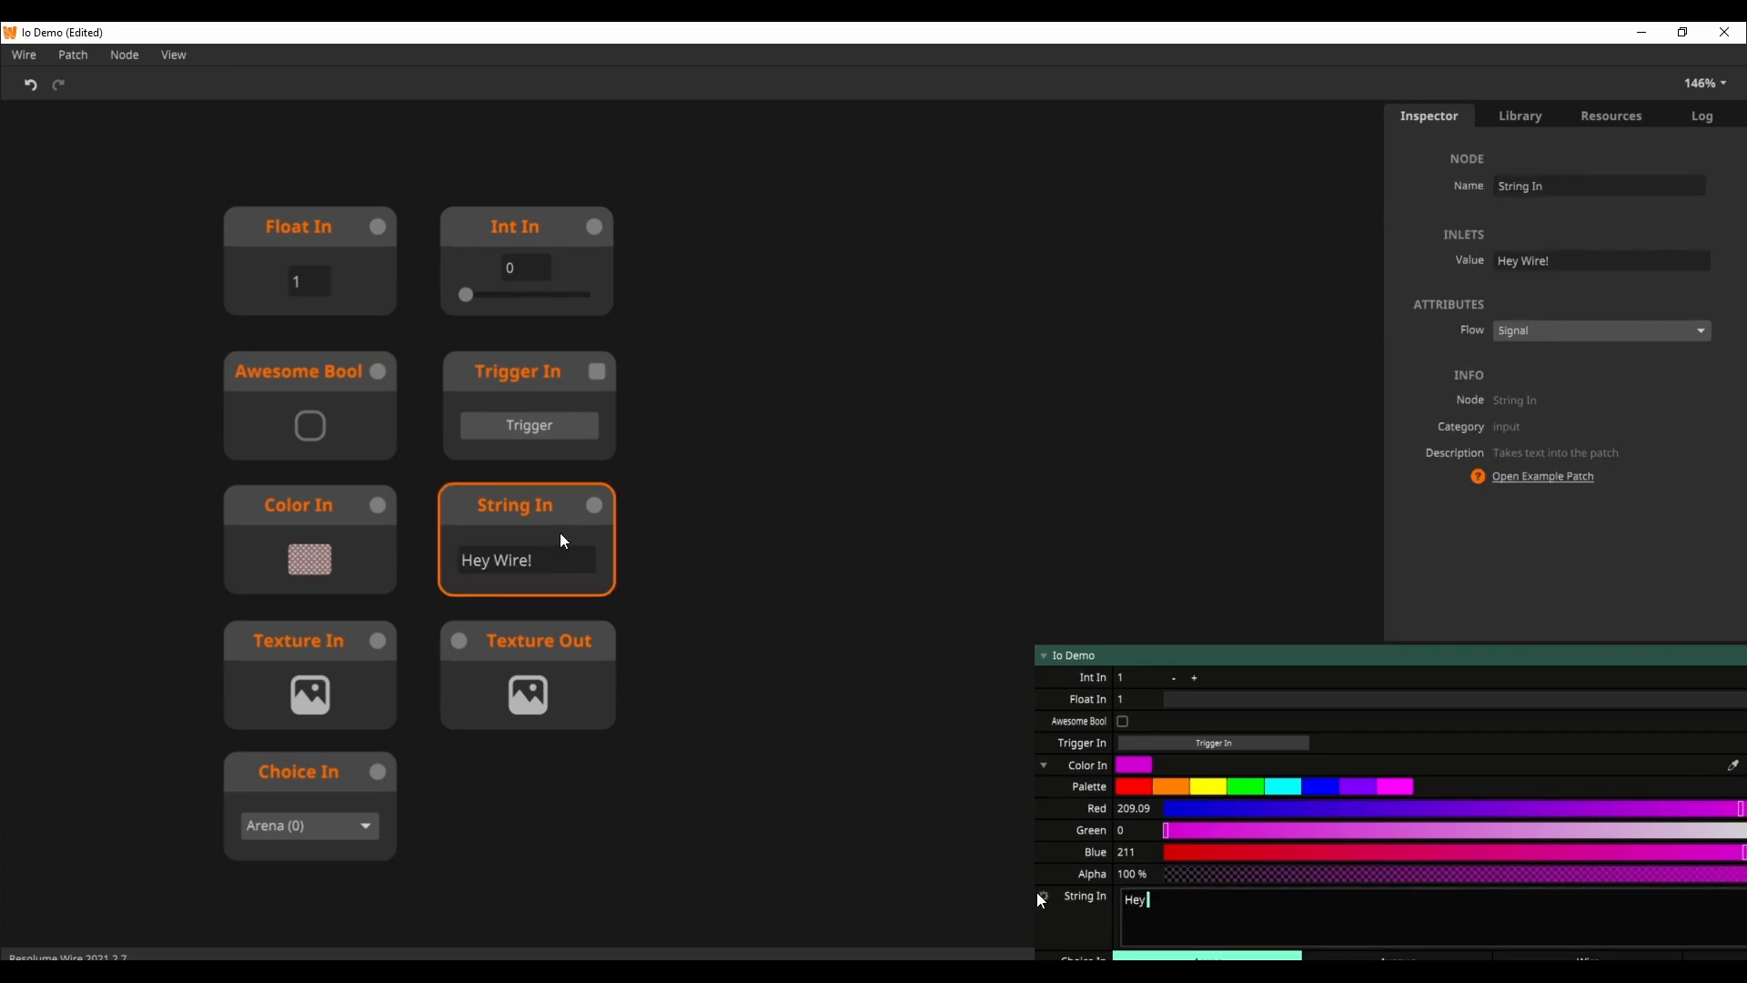
pyautogui.click(361, 828)
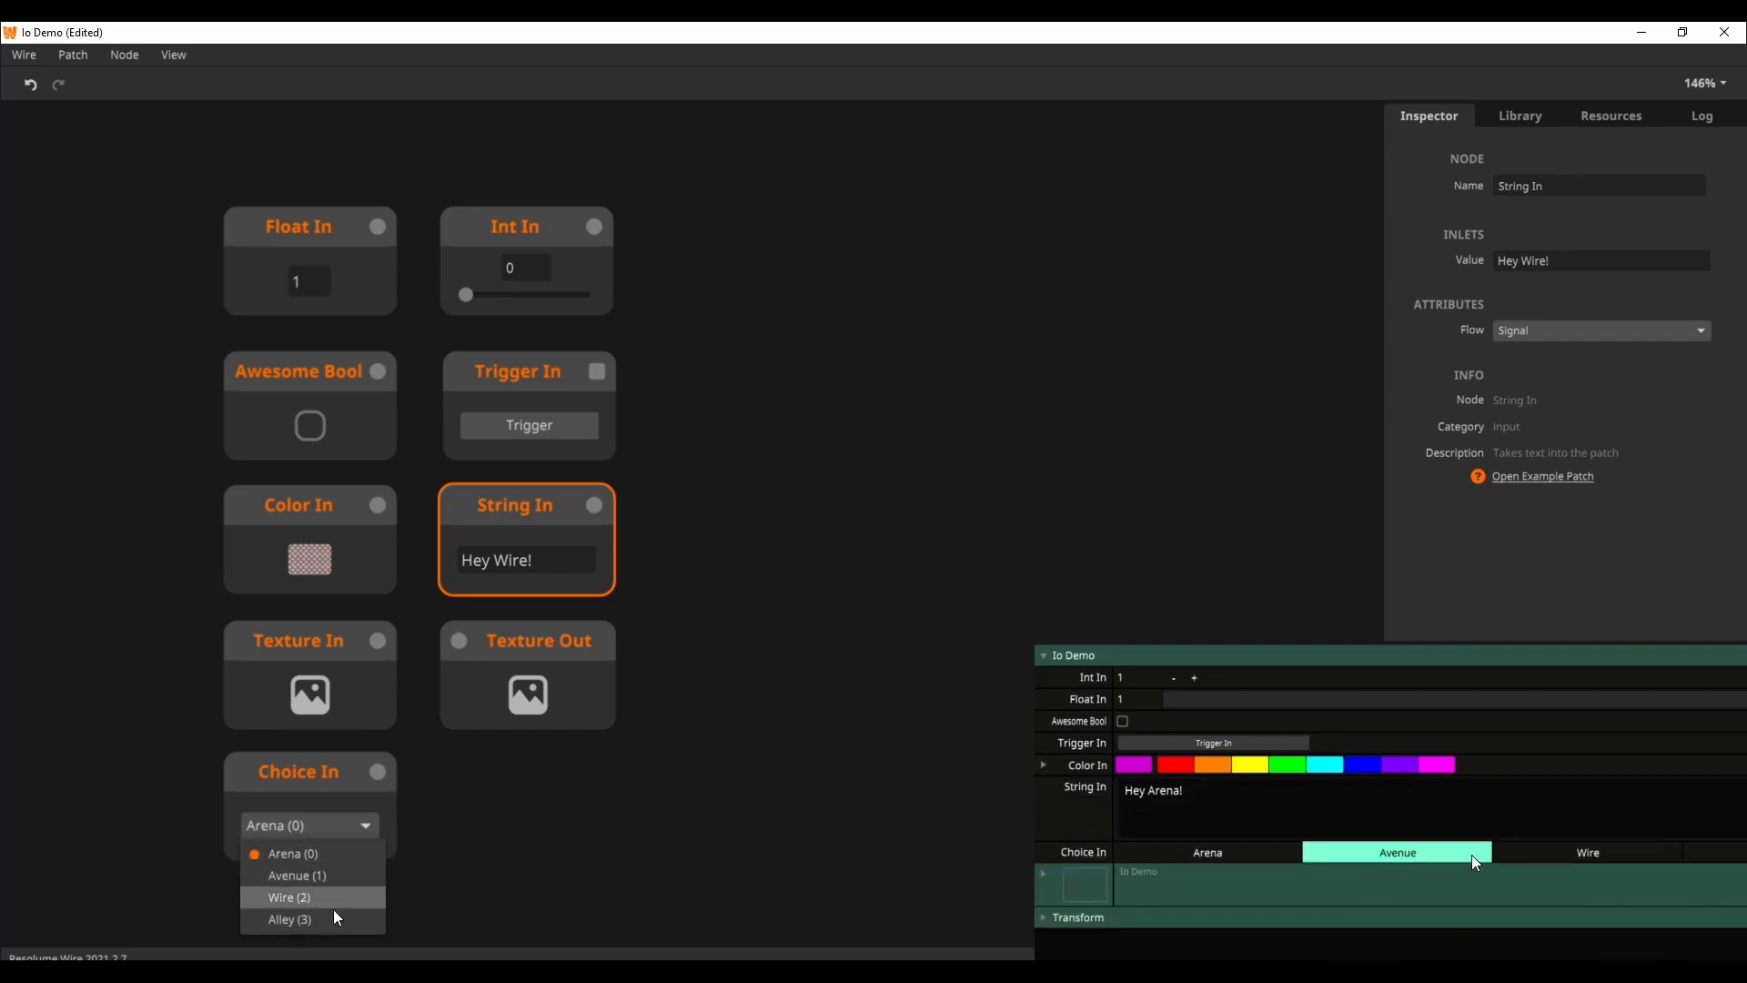
pyautogui.click(542, 778)
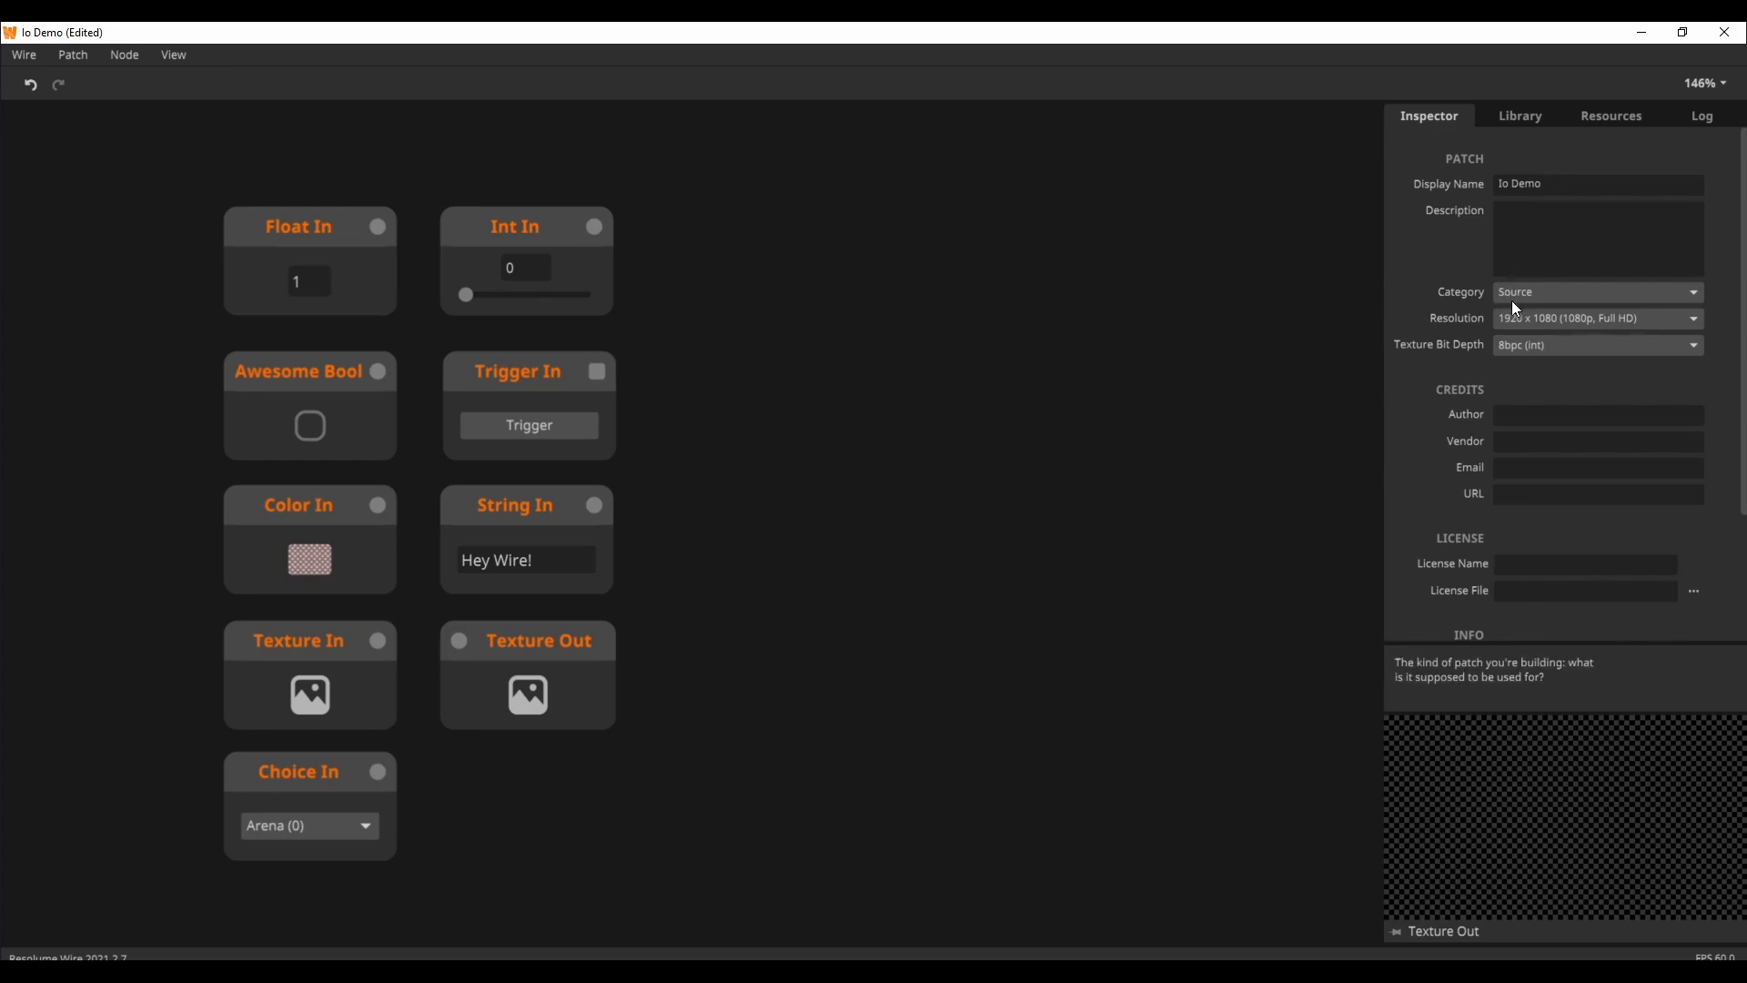
# Step: Review the category choices for the patch and its patch-level commands
pyautogui.click(1555, 296)
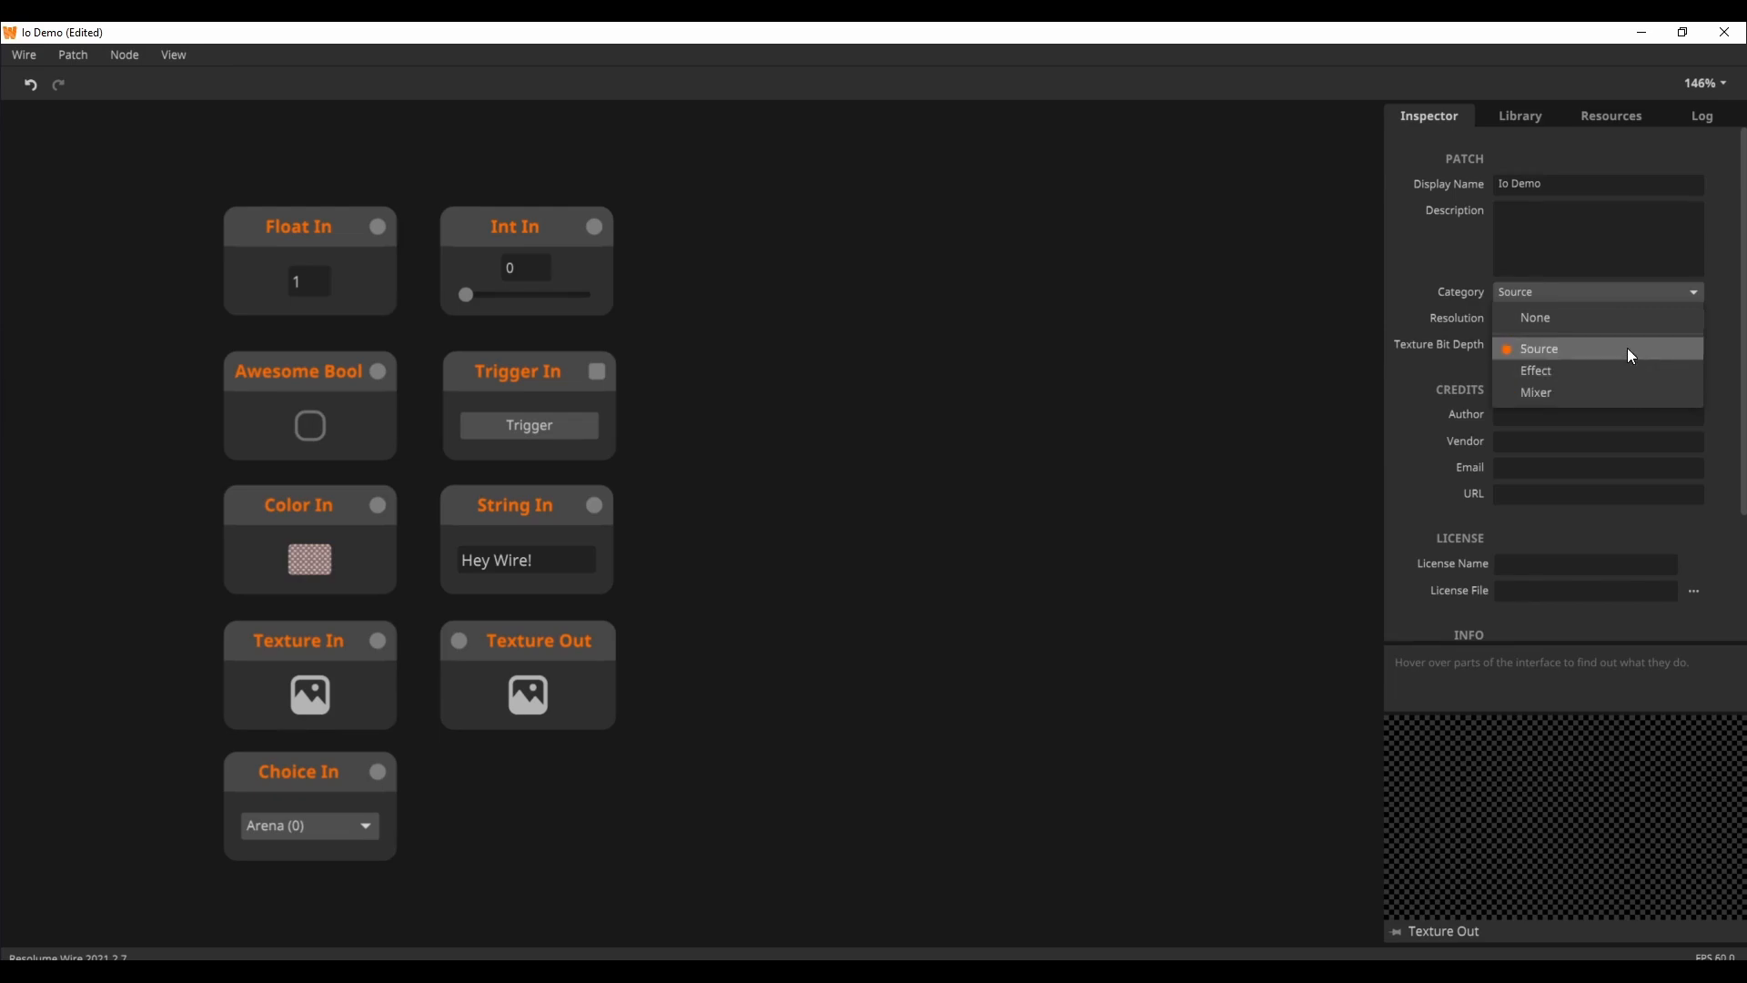
pyautogui.click(1001, 305)
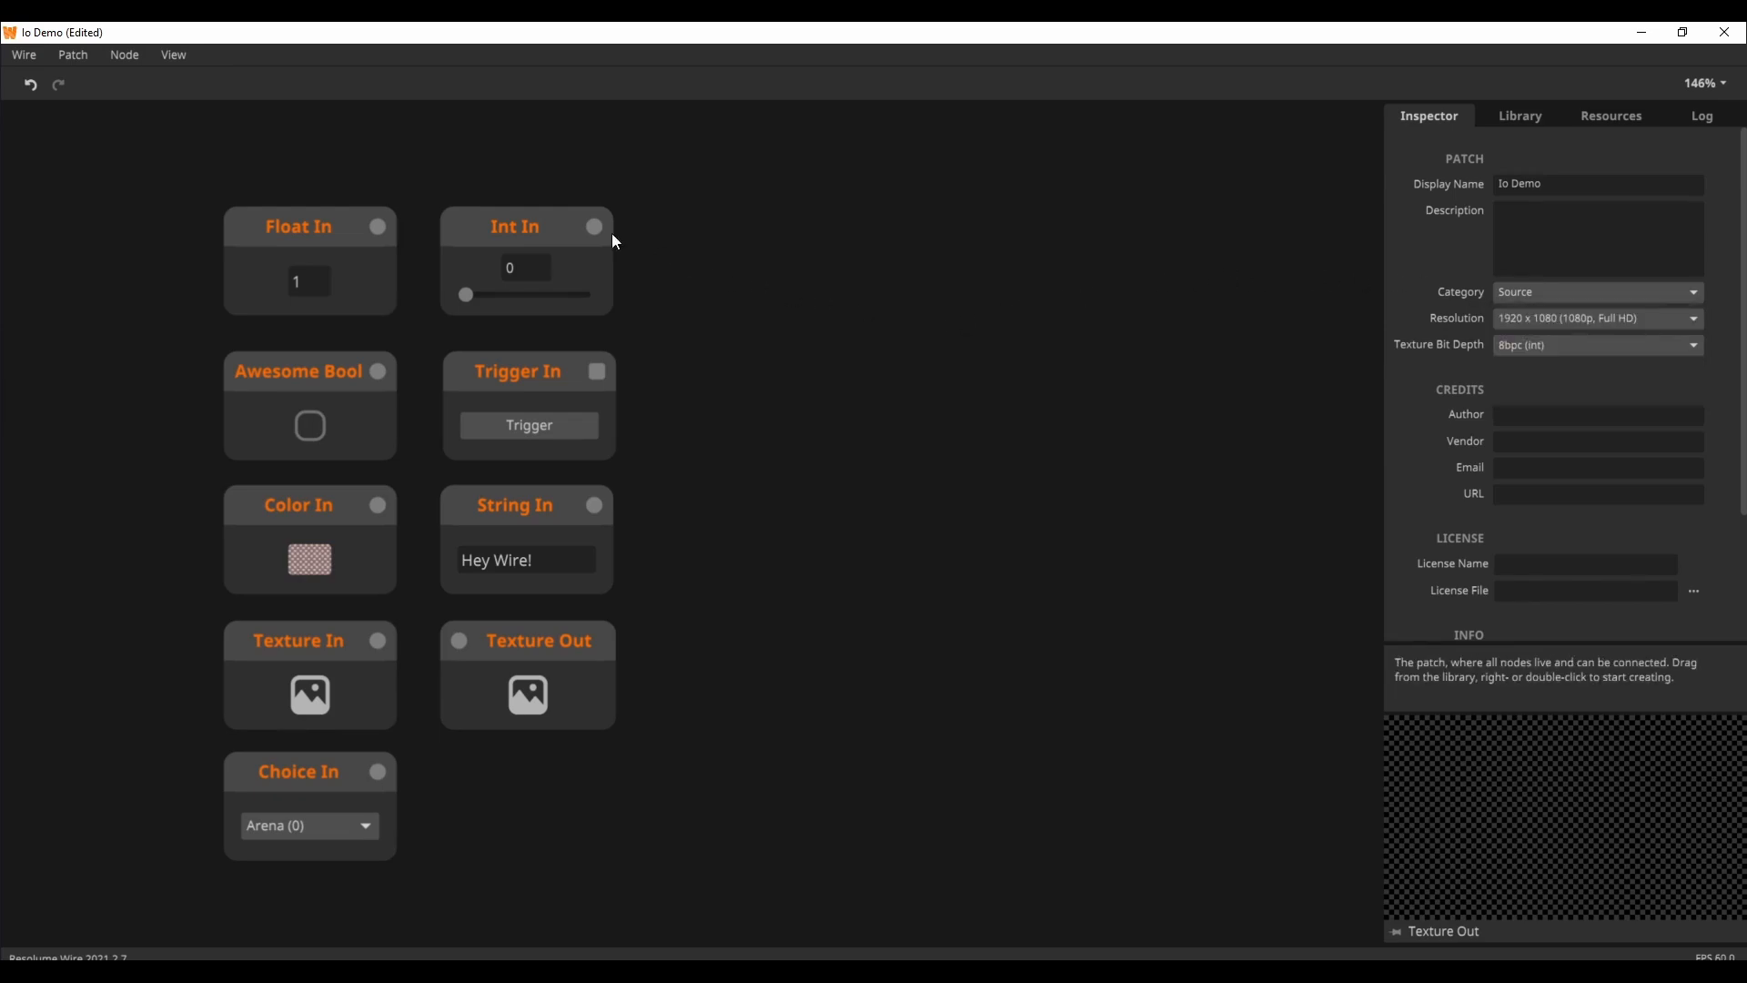
pyautogui.click(72, 55)
pyautogui.click(127, 260)
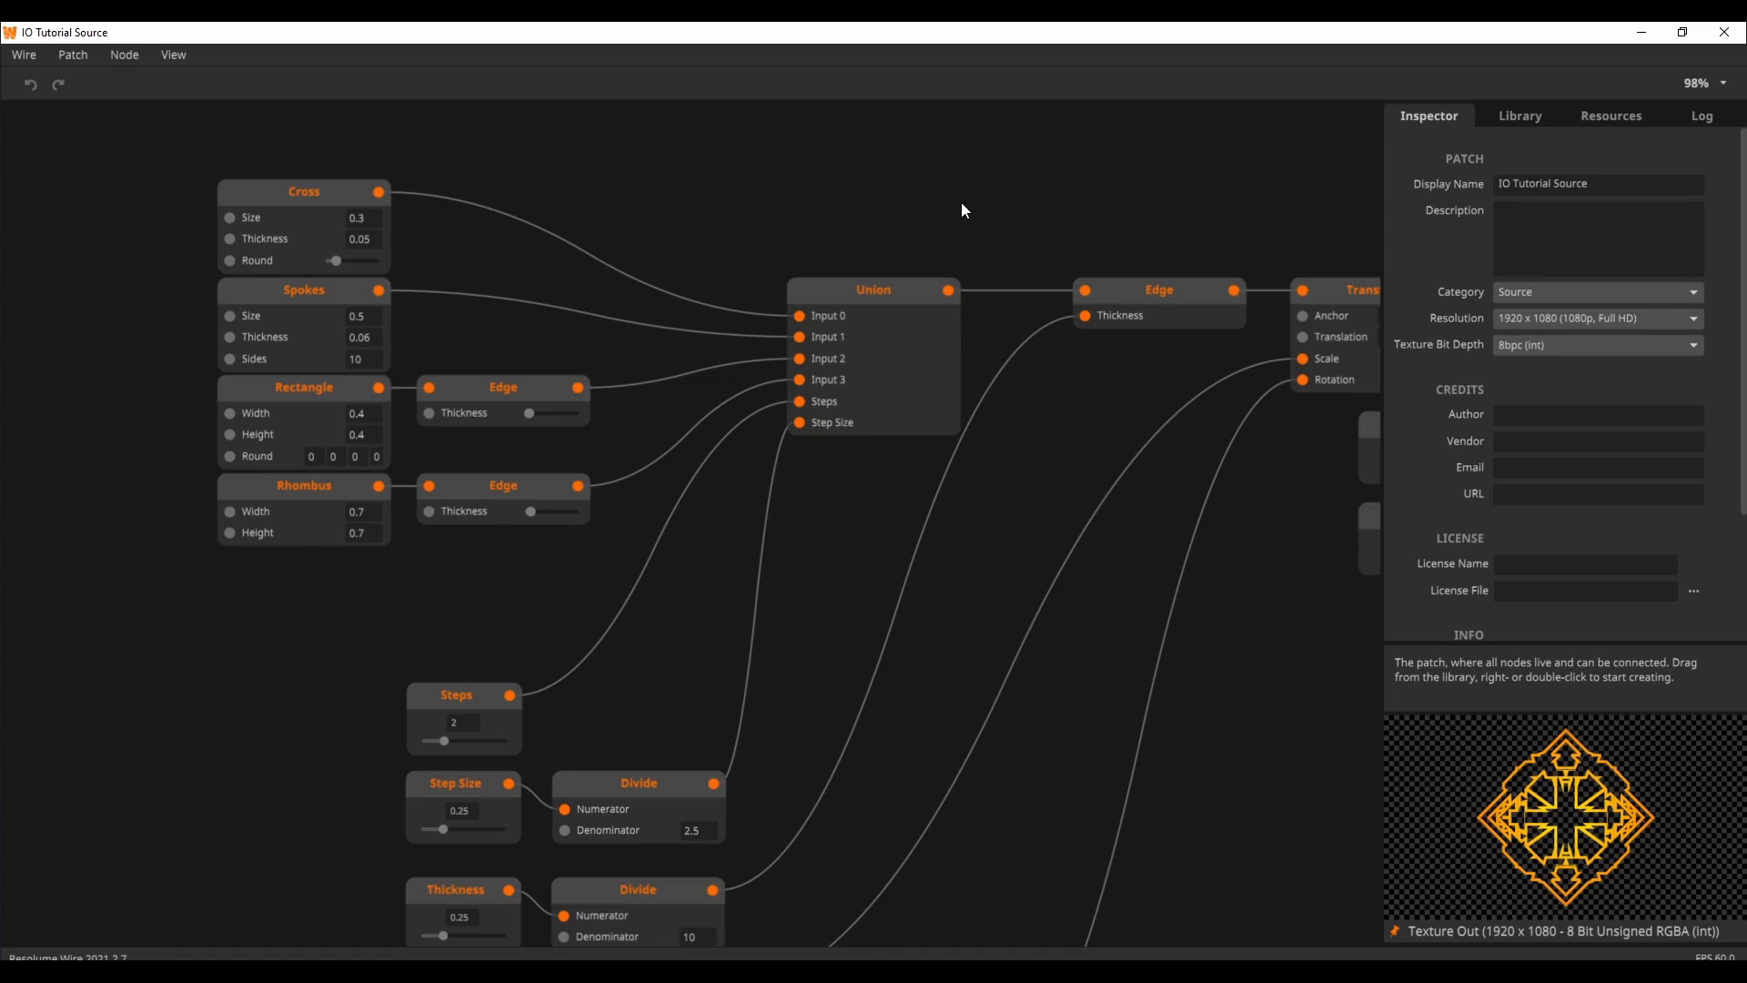
# Step: Unpin the Texture Out preview and enlarge the preview area
pyautogui.click(1394, 931)
pyautogui.moveTo(1382, 773); pyautogui.dragTo(1202, 781)
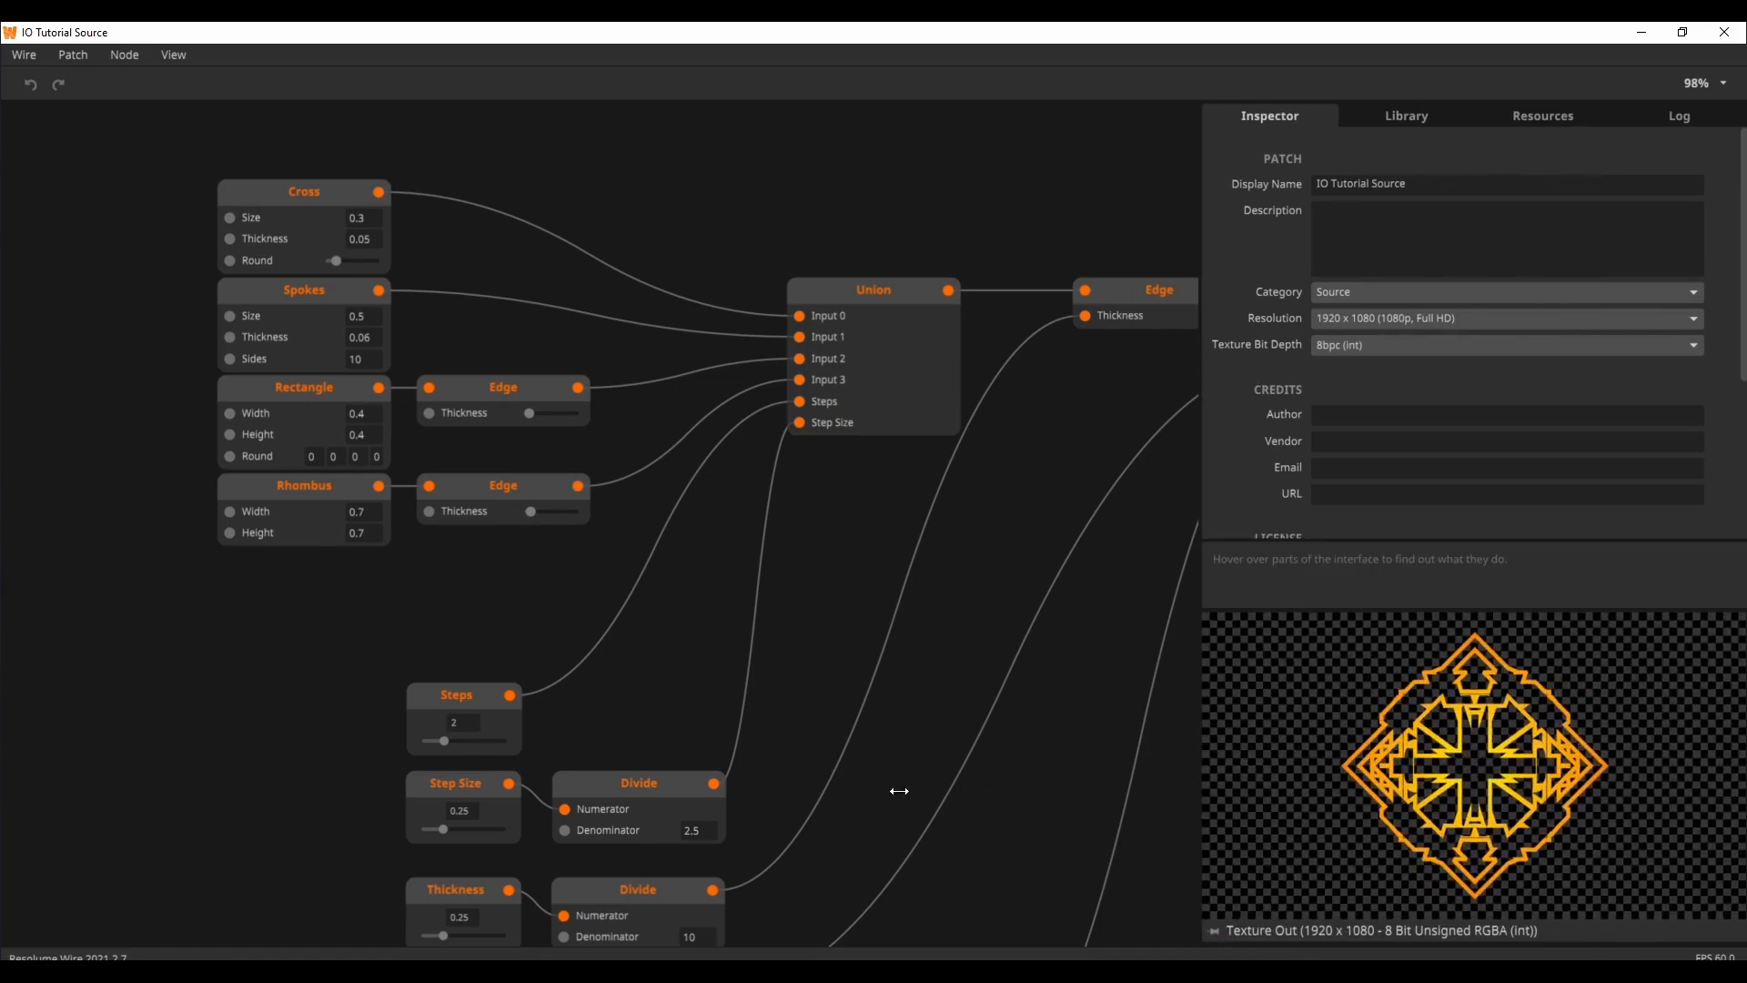
# Step: Preview the Cross, Spokes, Rectangle and Rhombus shapes and the Union node that combines them
pyautogui.click(309, 216)
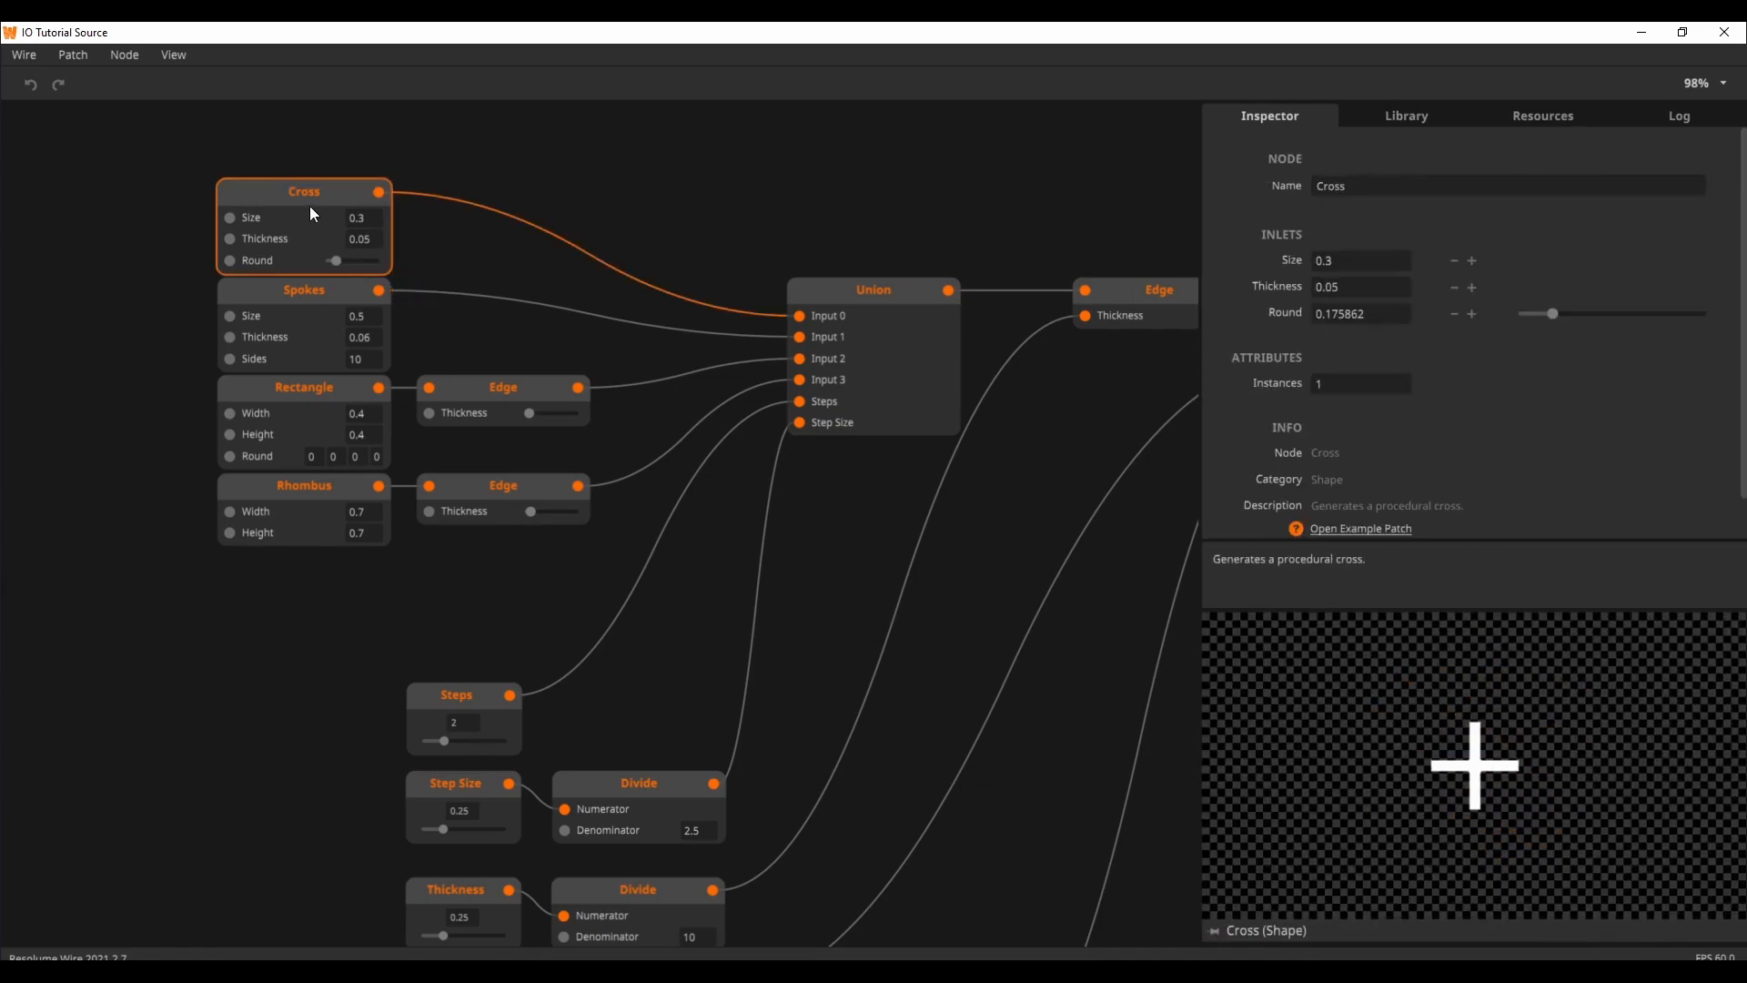
pyautogui.click(292, 313)
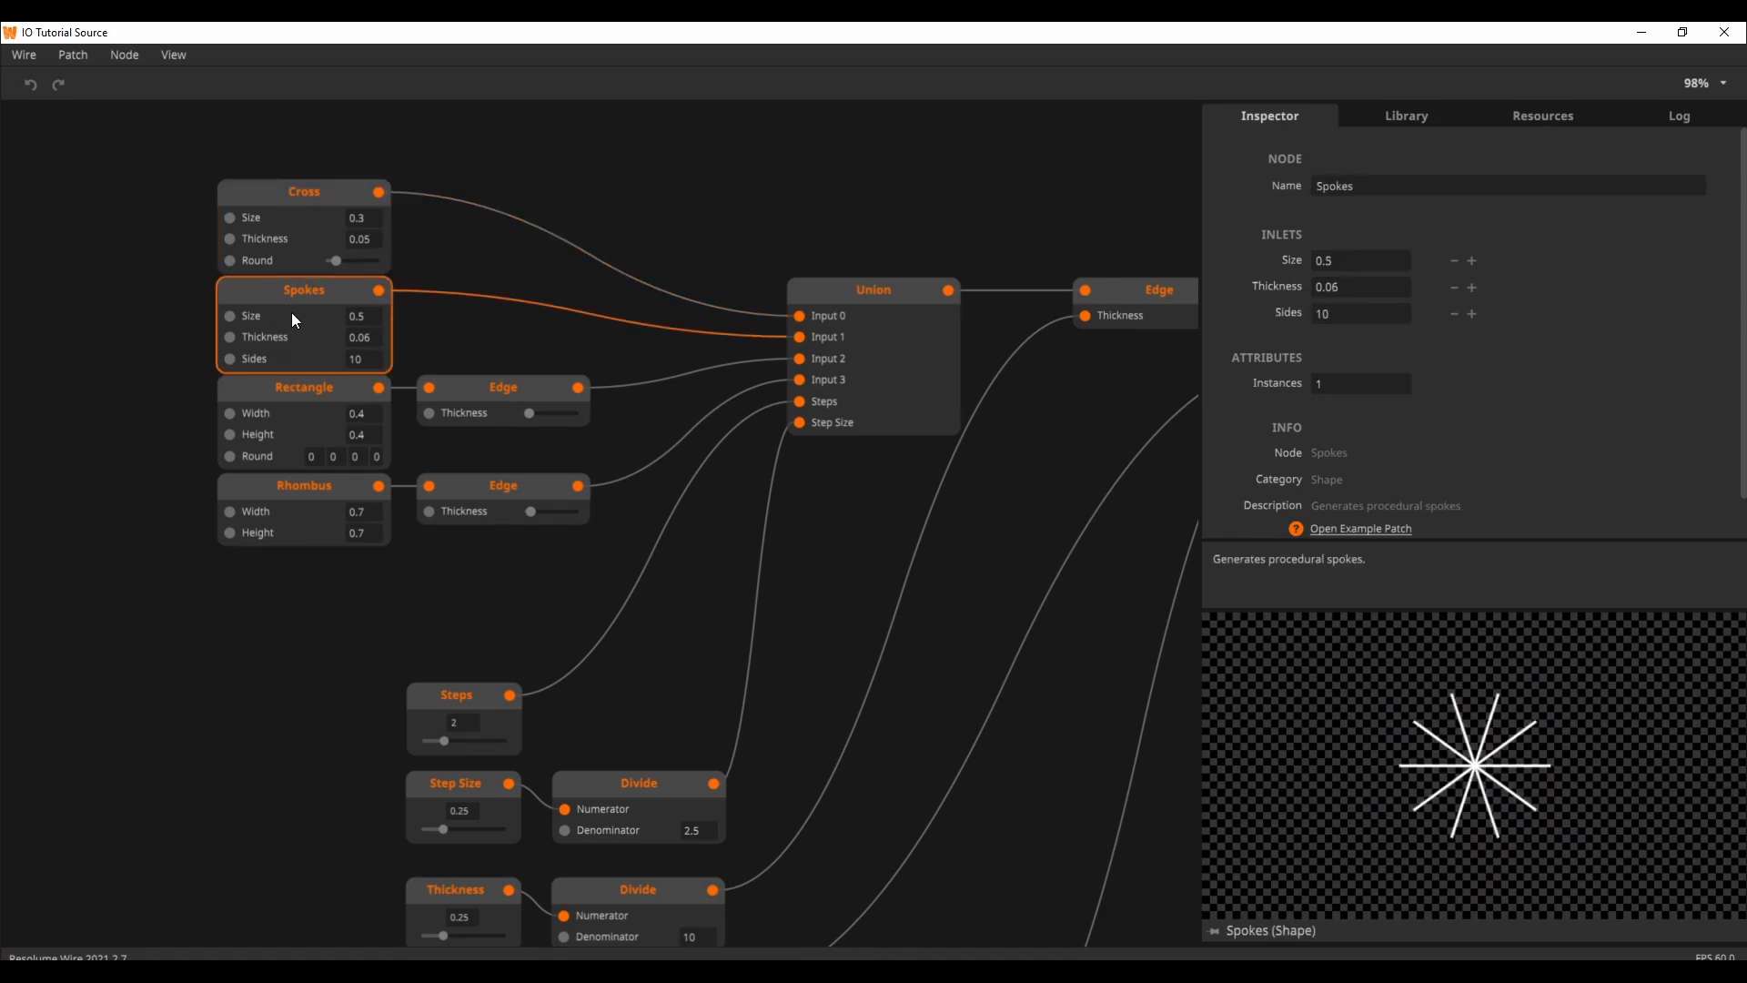
pyautogui.click(314, 393)
pyautogui.click(328, 497)
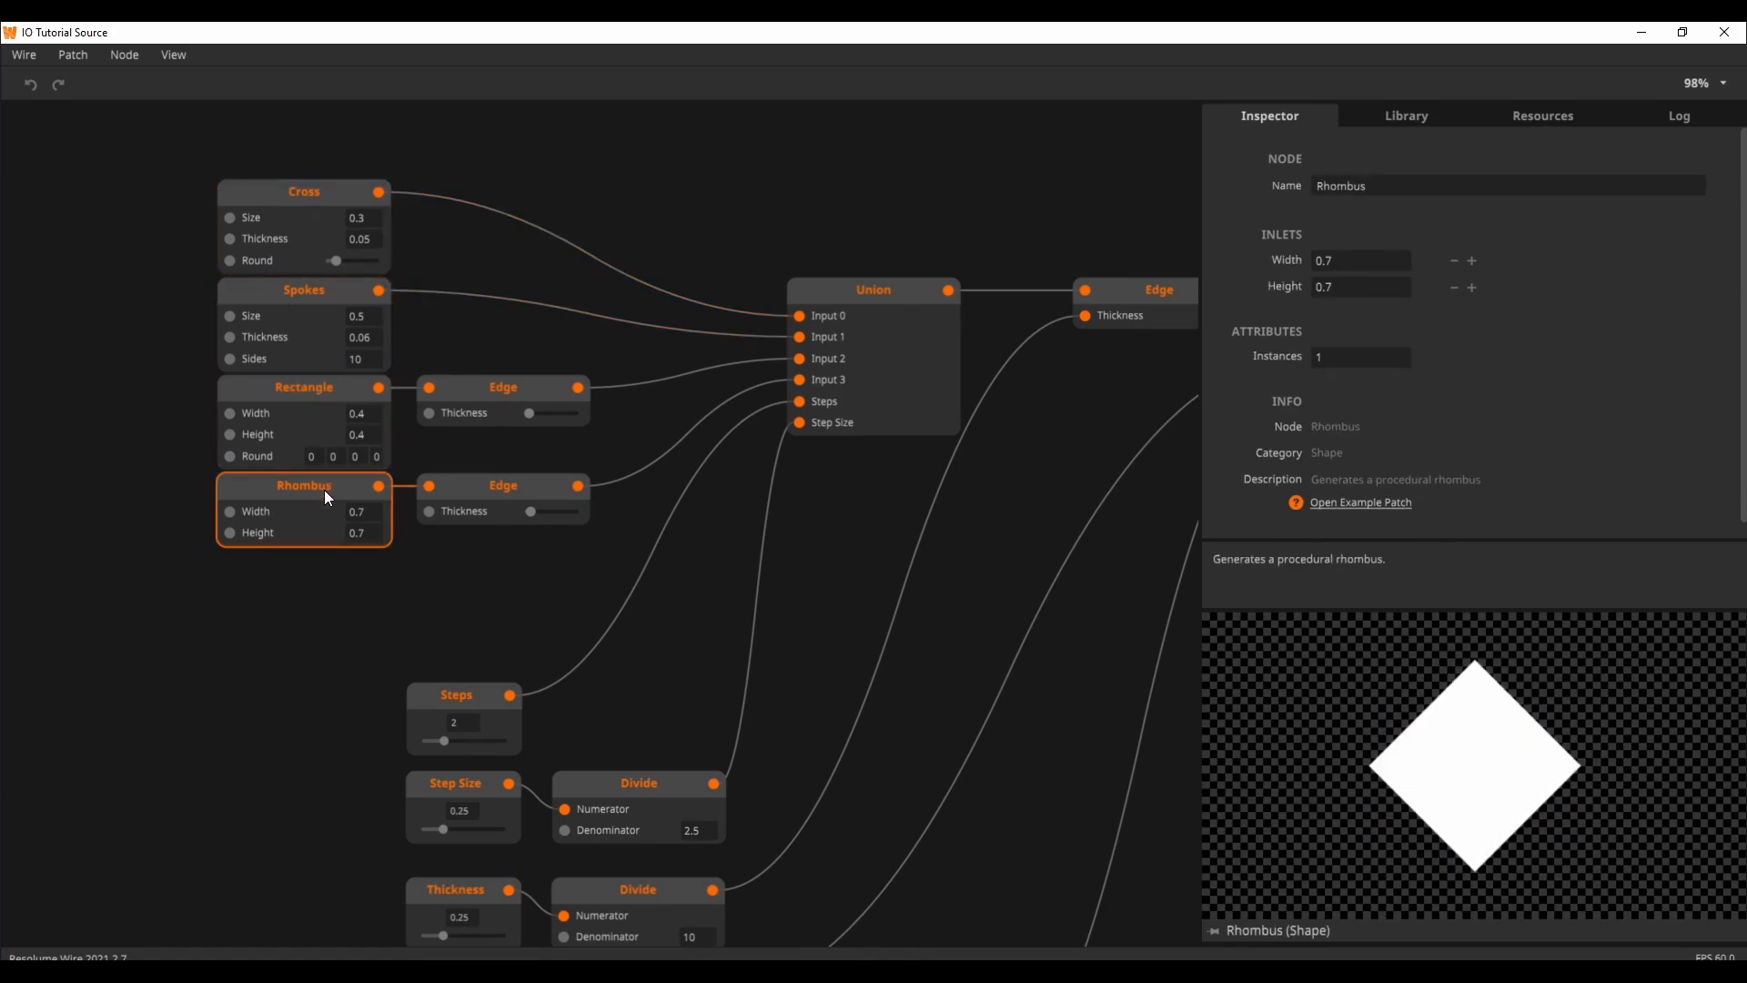
pyautogui.click(877, 314)
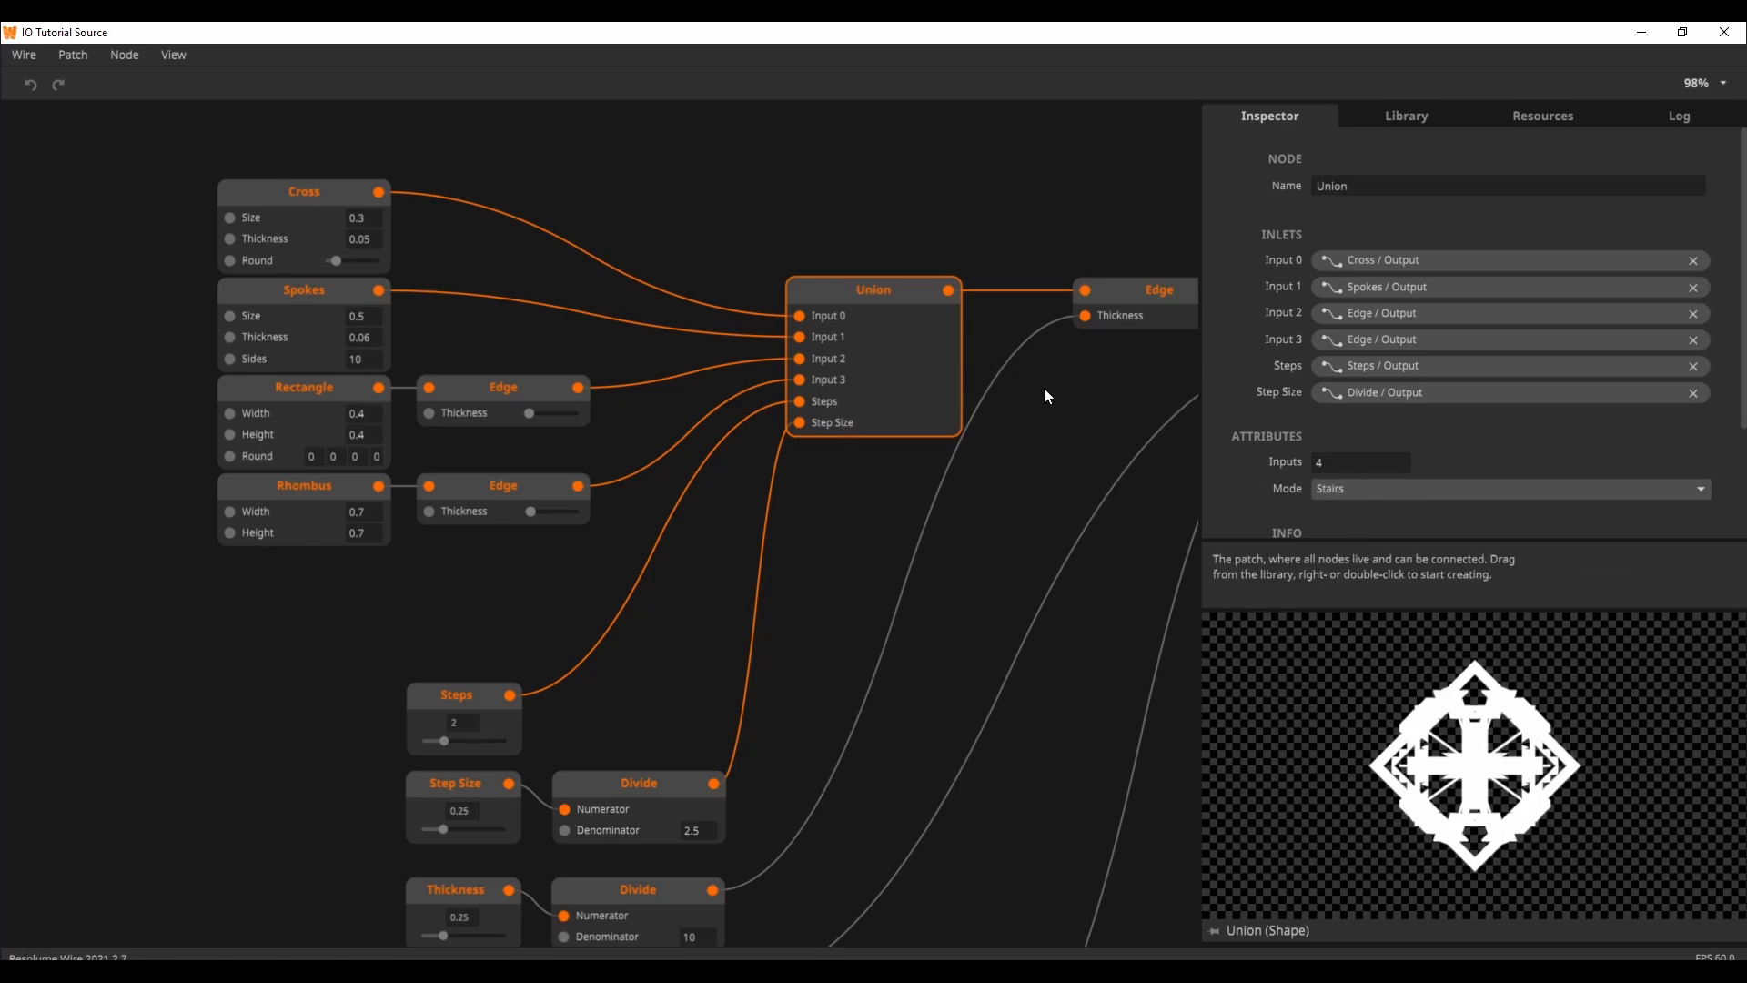
# Step: Follow the chain after Union by previewing the outputs of the Edge, Transform and Shape Render nodes
pyautogui.moveTo(1051, 396); pyautogui.dragTo(817, 447)
pyautogui.click(918, 348)
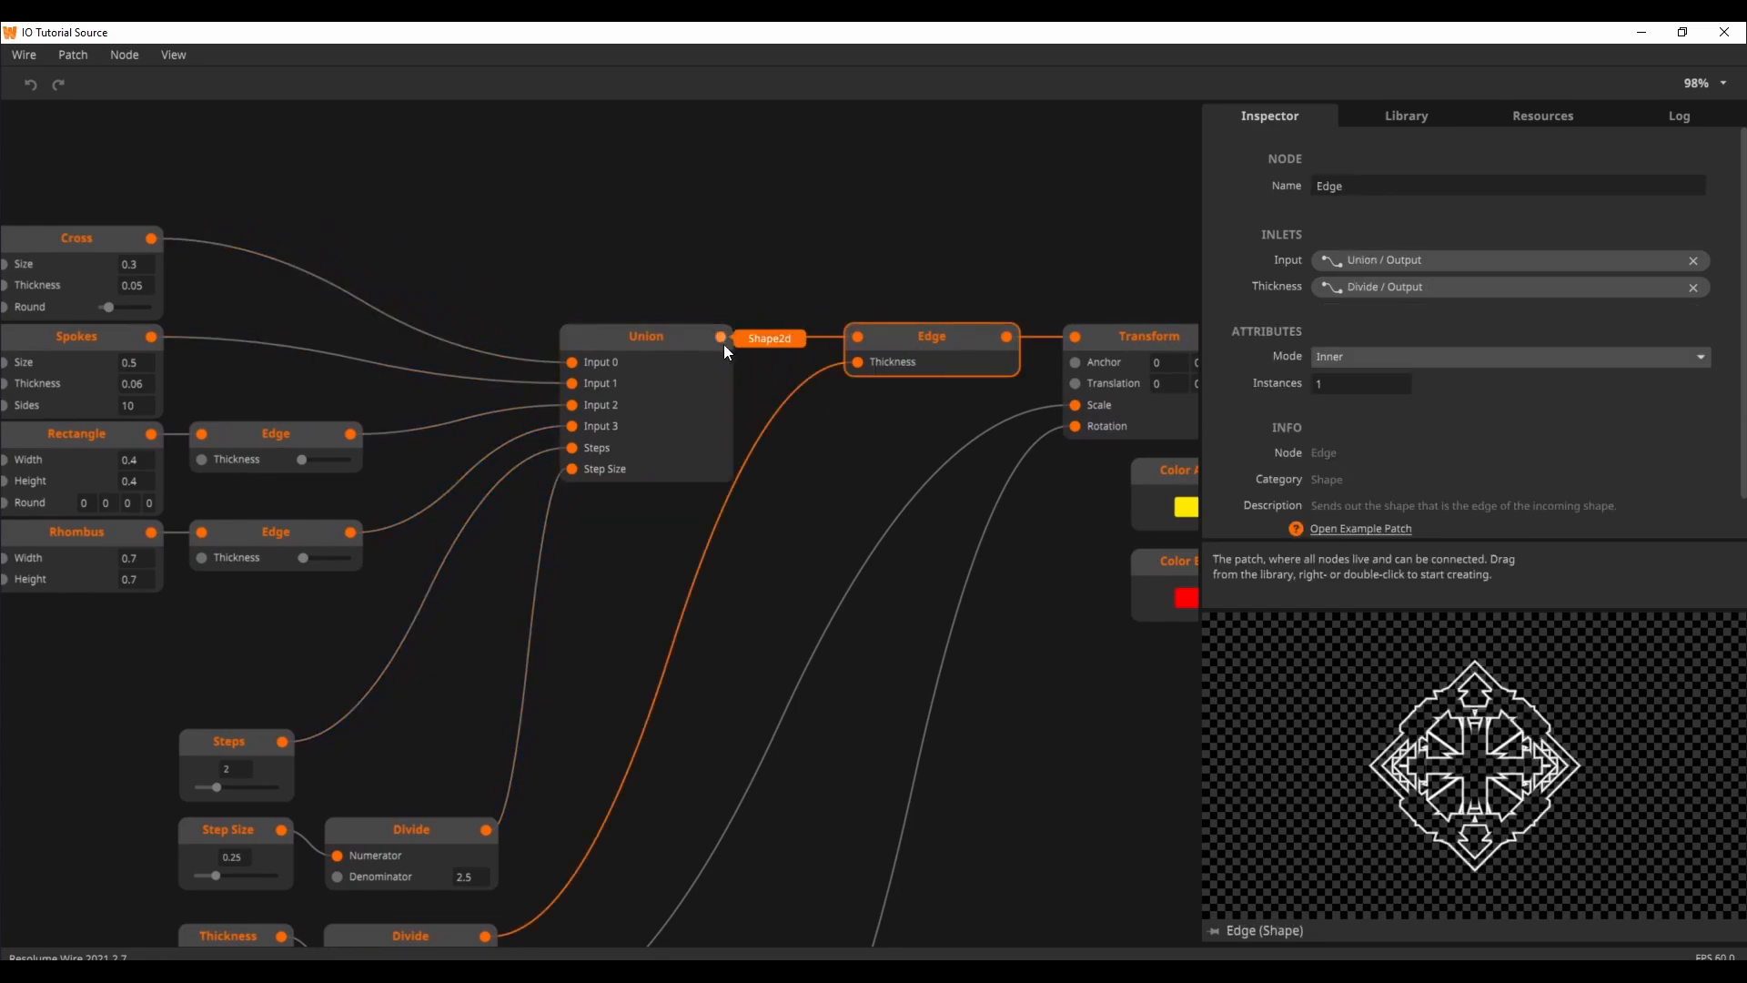
pyautogui.moveTo(1046, 621); pyautogui.dragTo(721, 624)
pyautogui.click(788, 369)
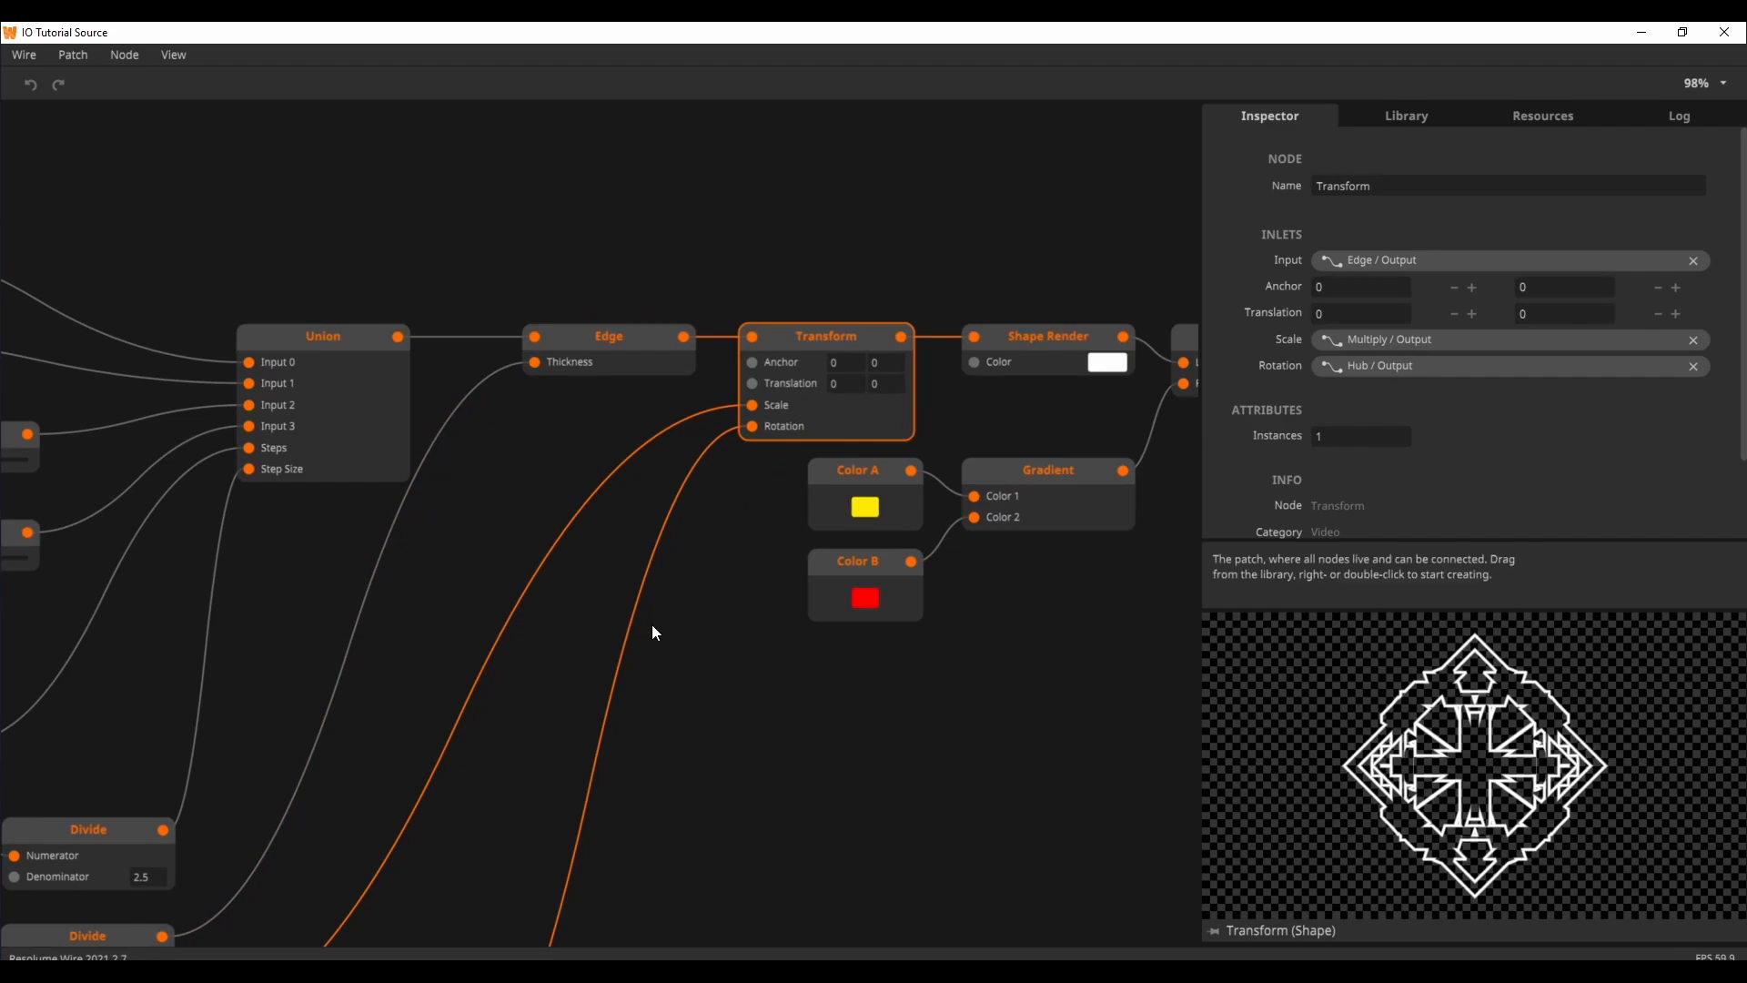
pyautogui.moveTo(728, 613); pyautogui.dragTo(537, 632)
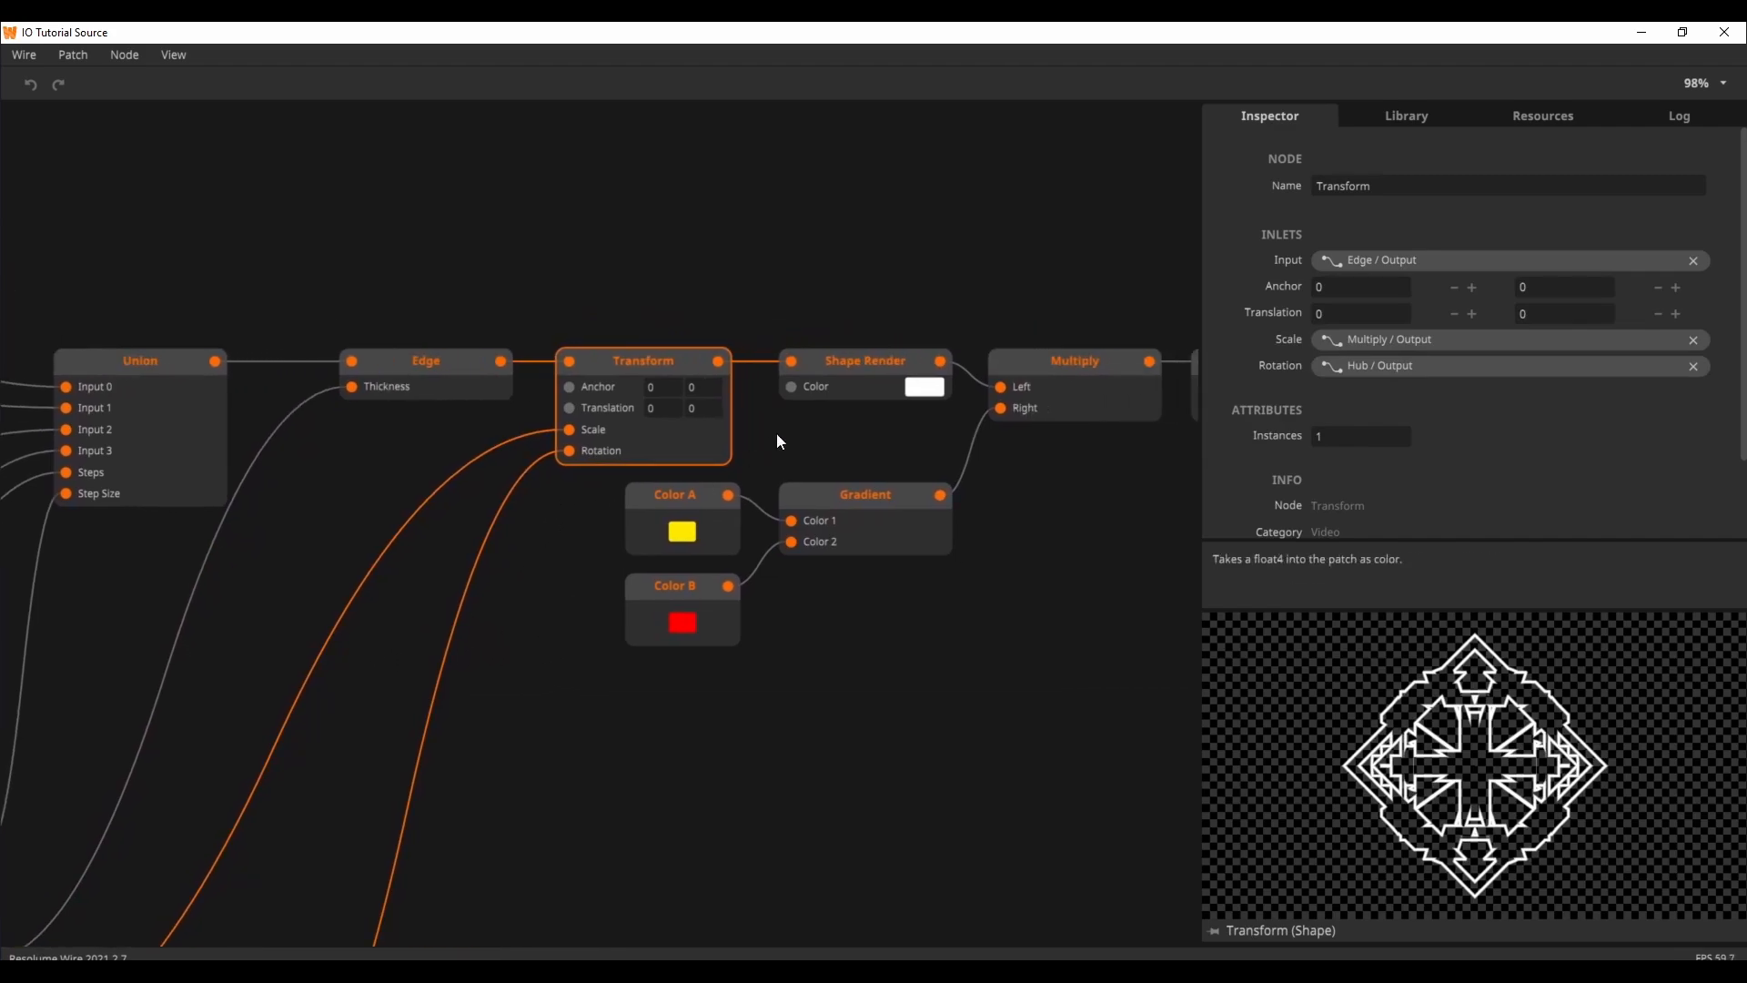
pyautogui.click(845, 370)
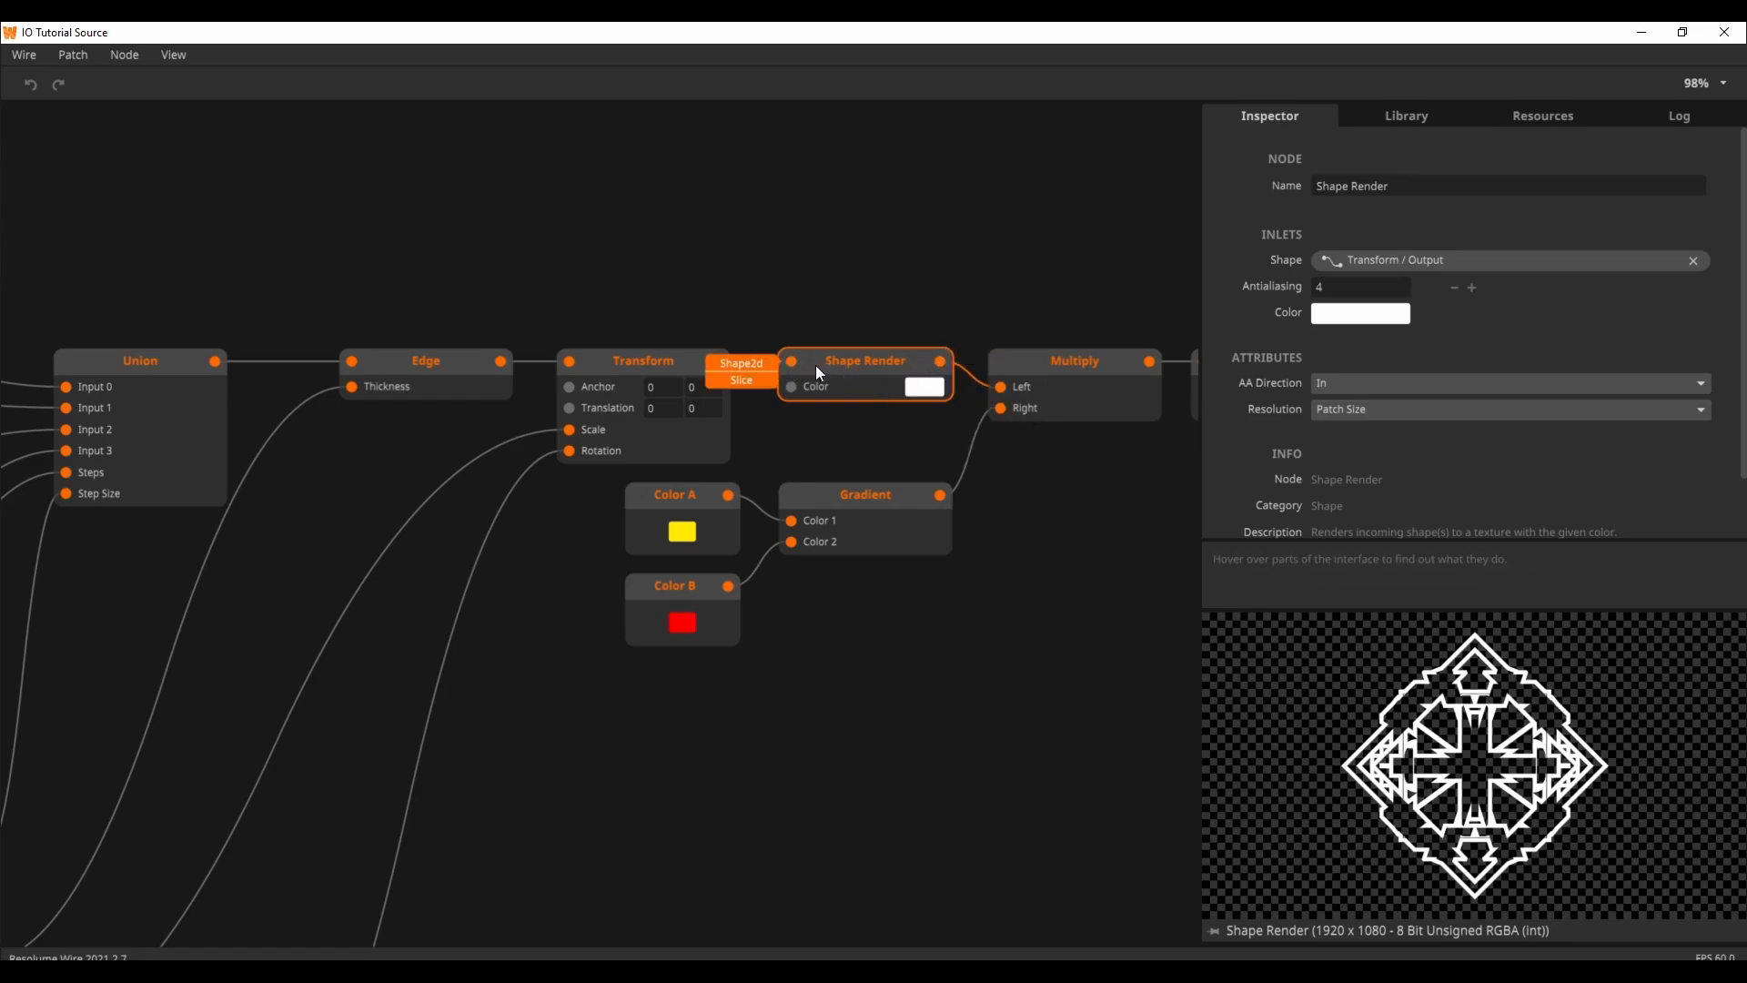
# Step: Compare the Shape Render, Gradient and Multiply outputs to see how the texture reaching Texture Out is coloured
pyautogui.moveTo(1061, 495); pyautogui.dragTo(939, 496)
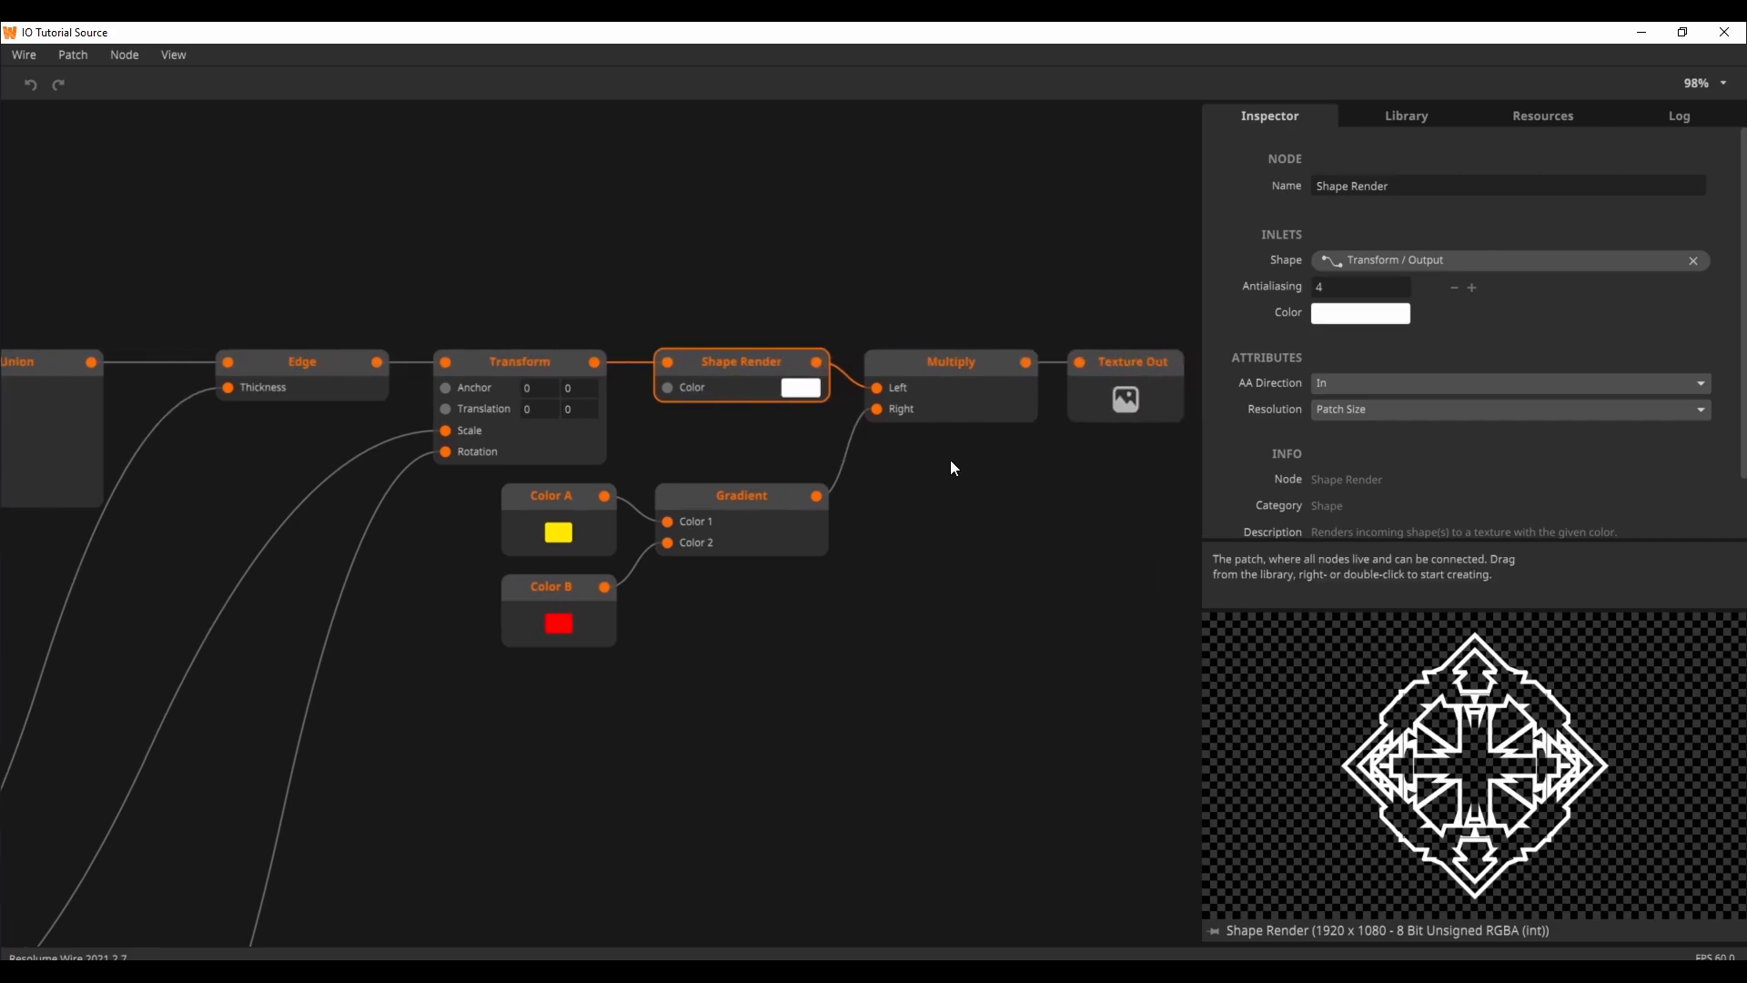
pyautogui.click(949, 397)
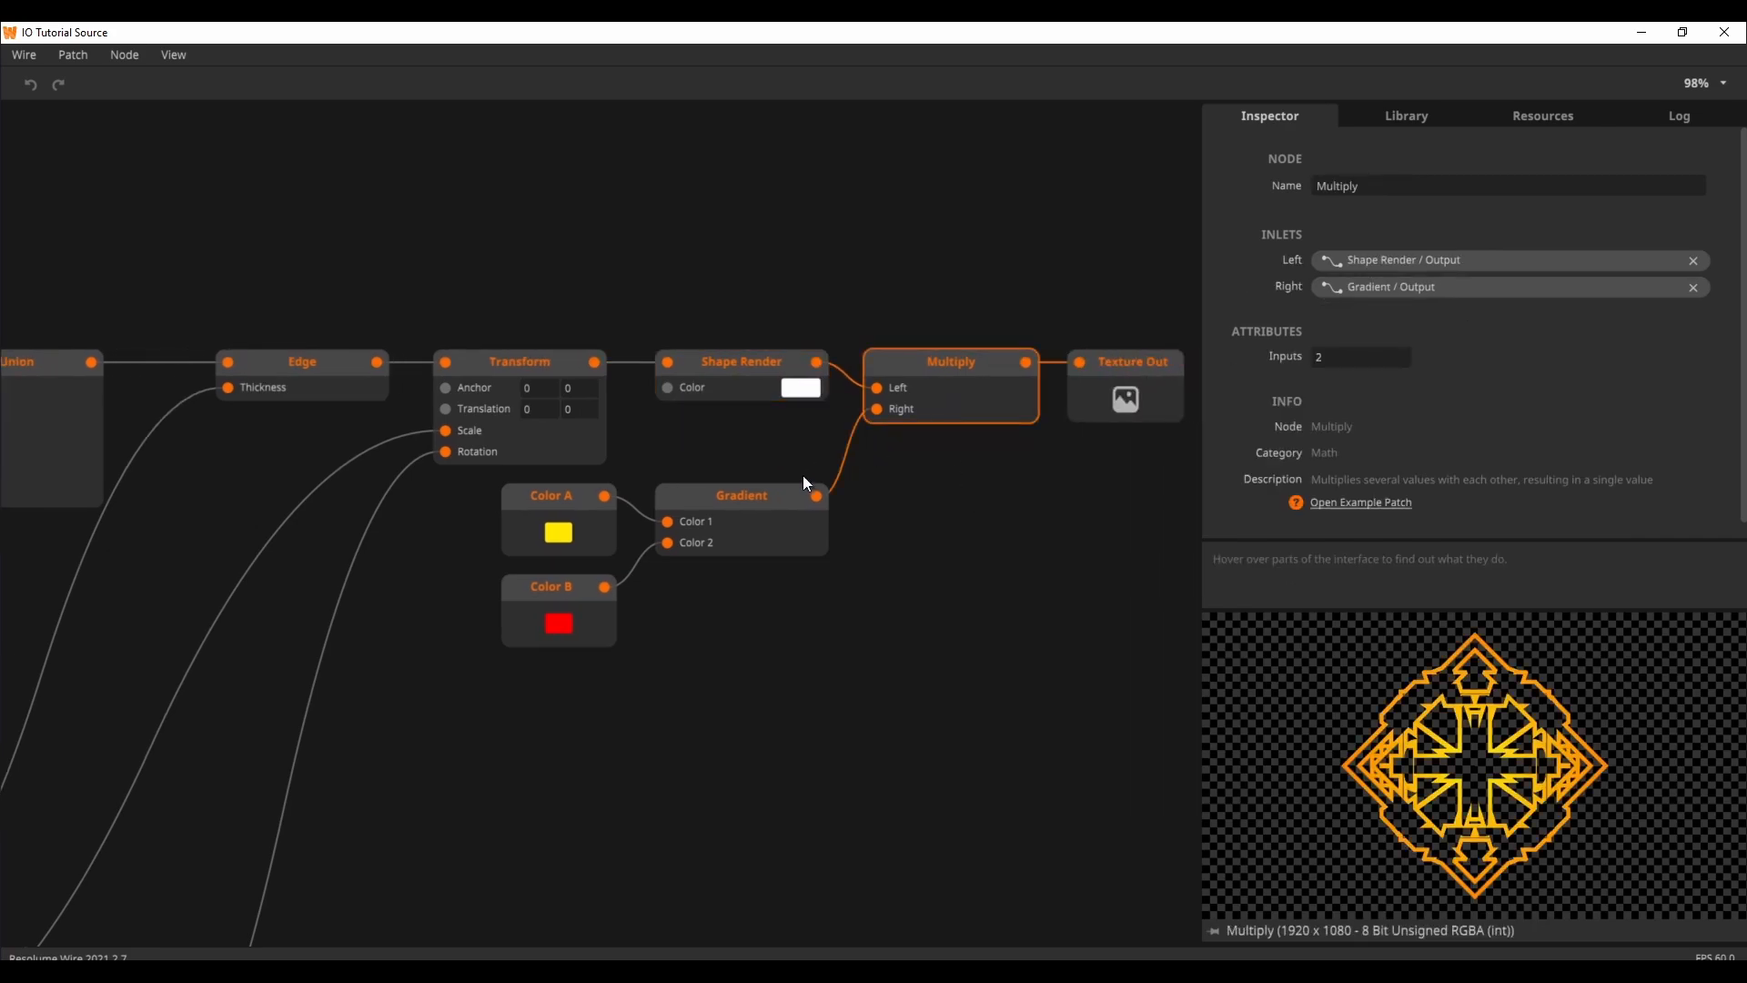
pyautogui.click(748, 500)
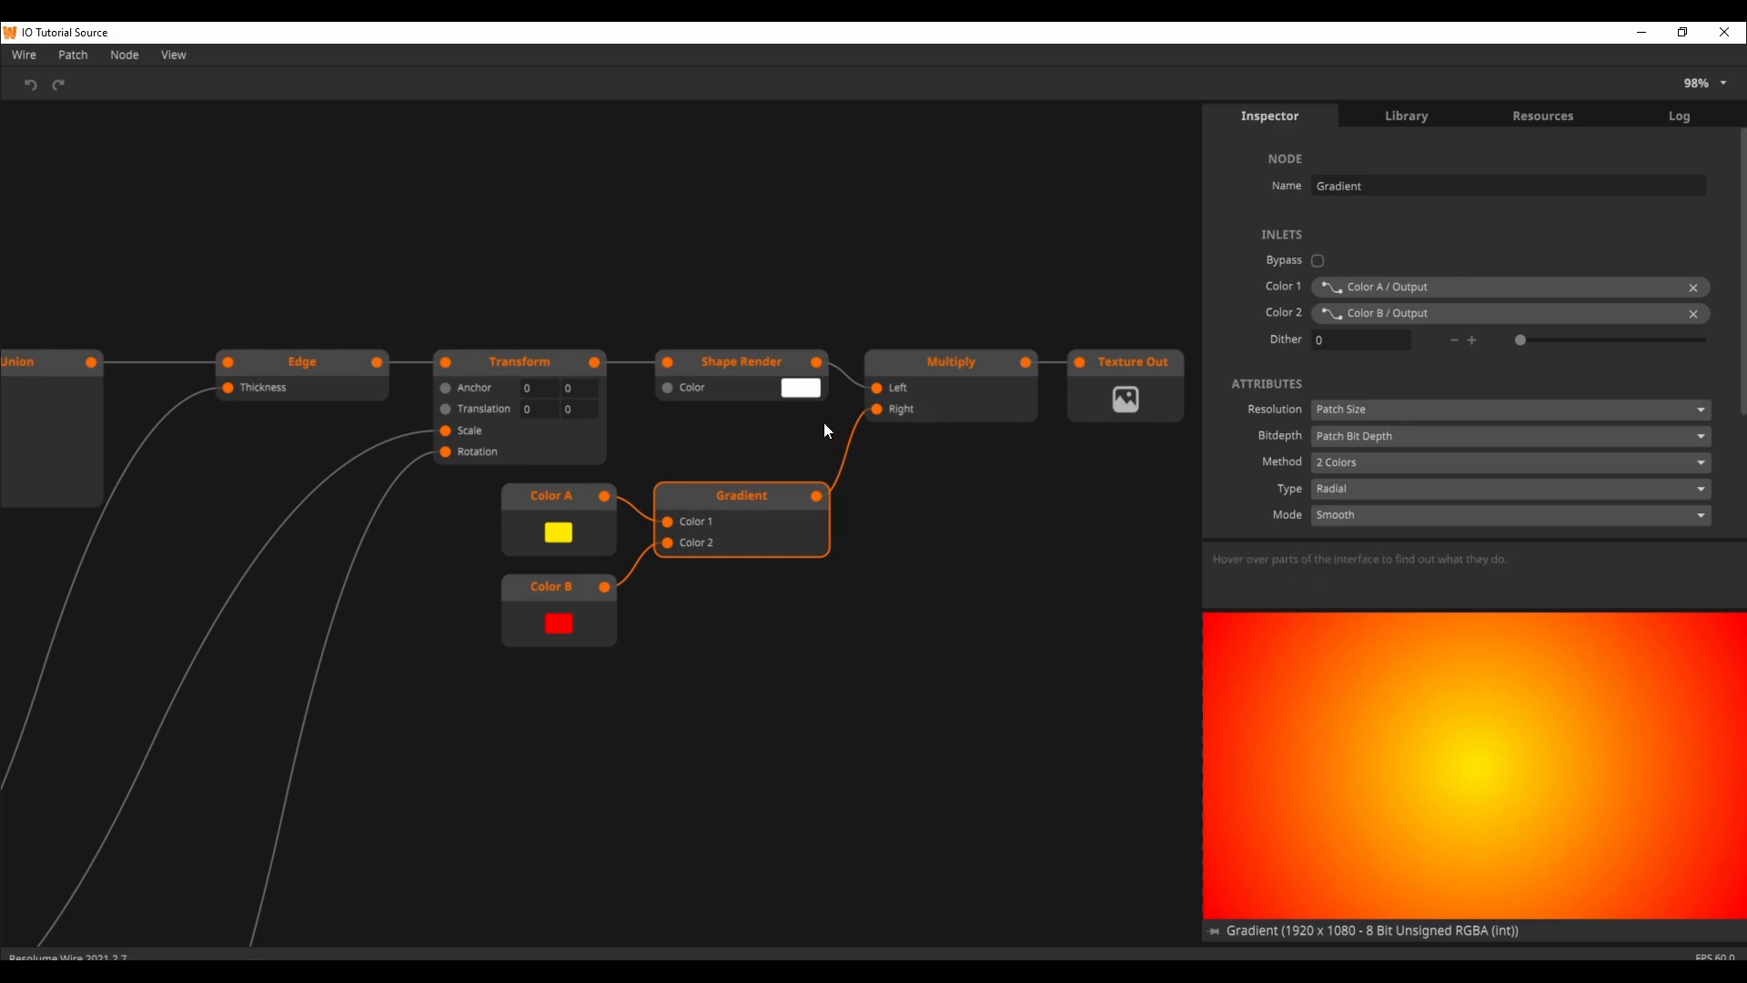
pyautogui.click(760, 370)
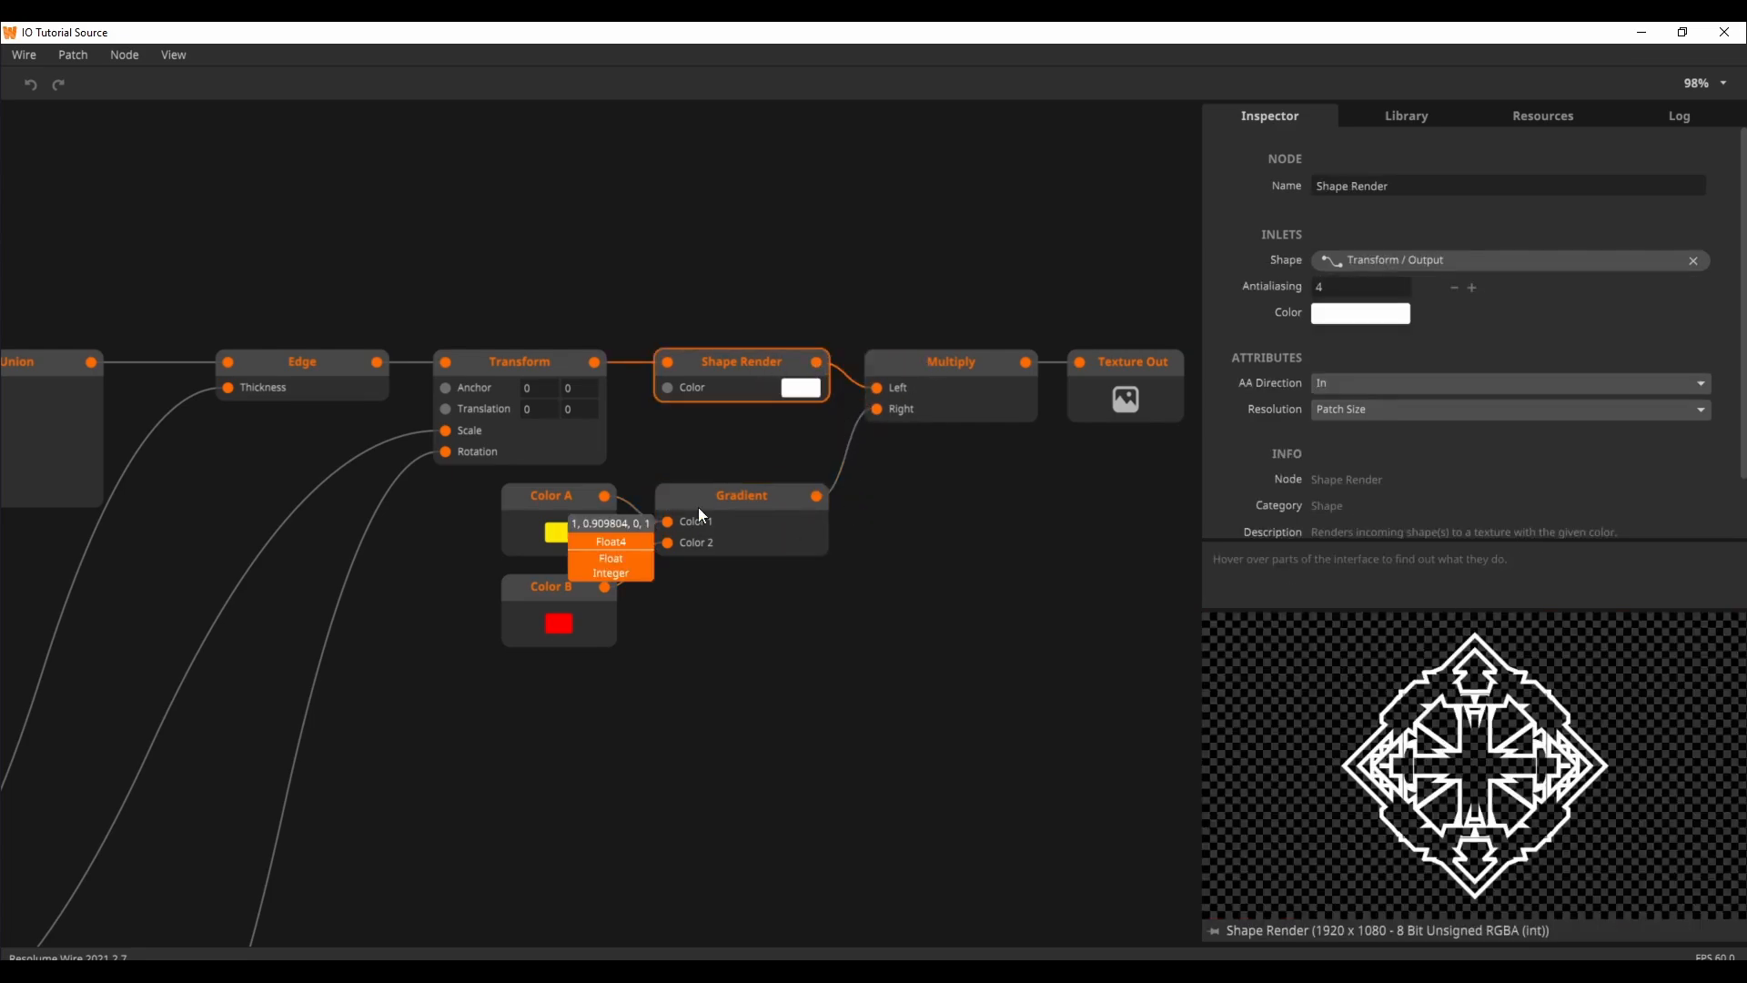
pyautogui.click(932, 406)
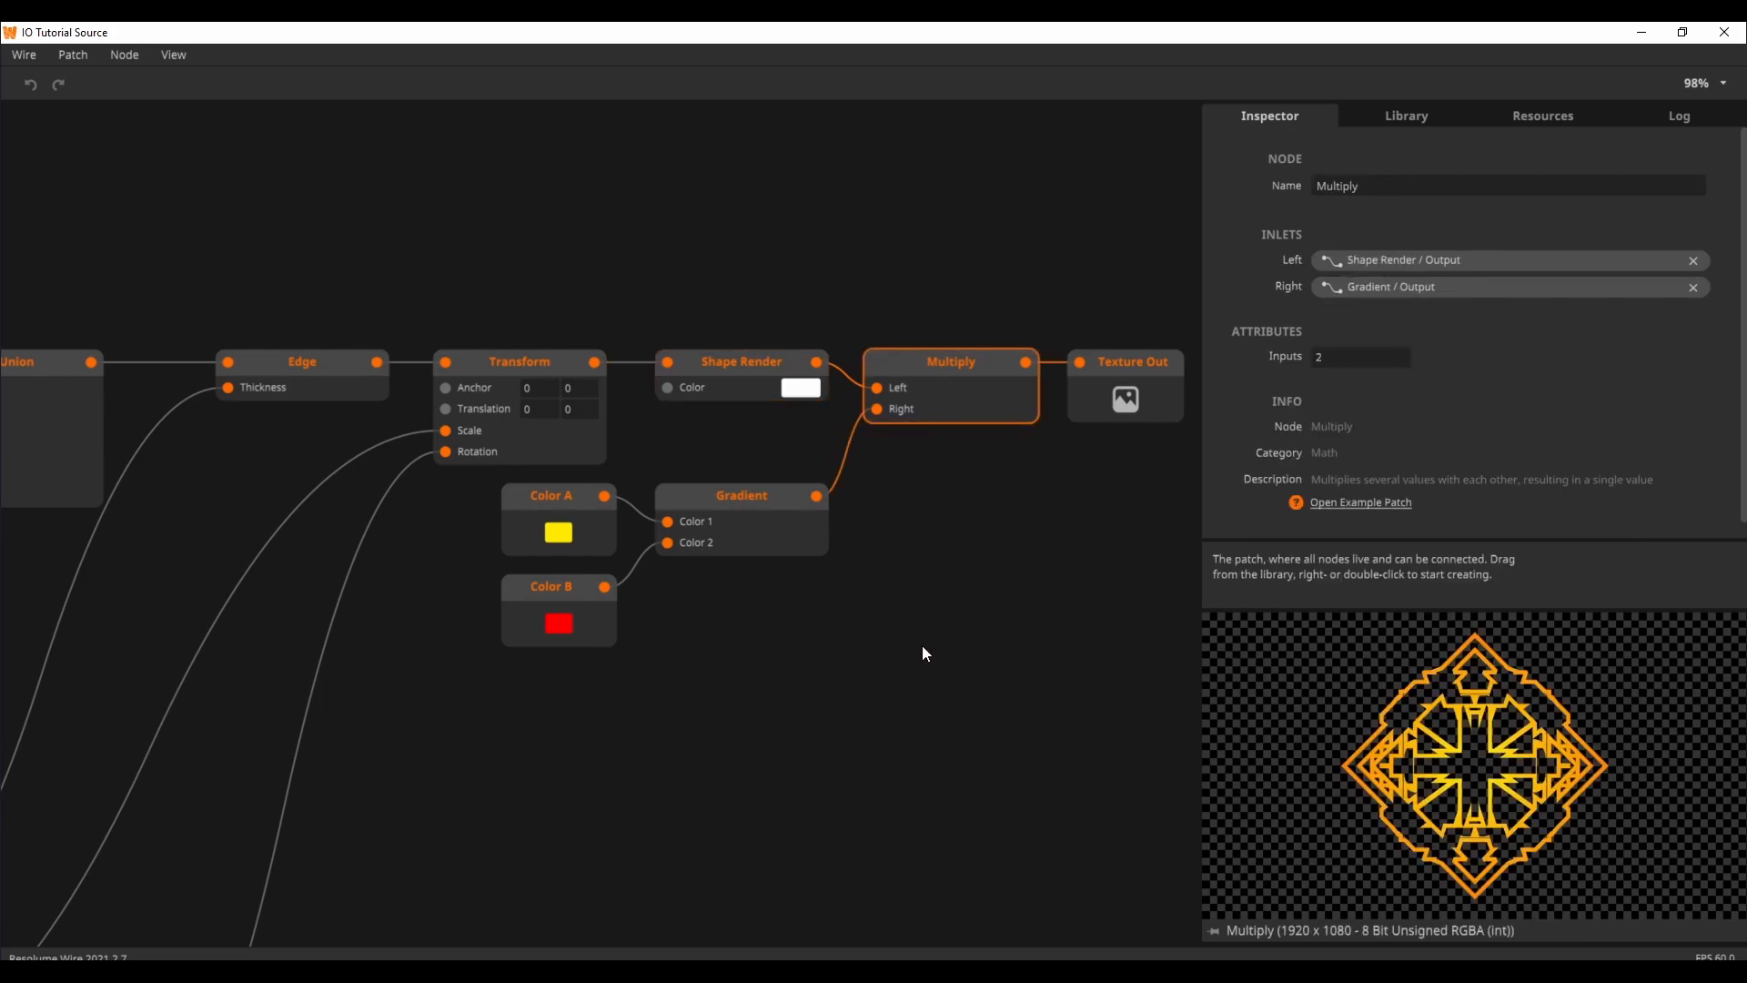
pyautogui.click(751, 521)
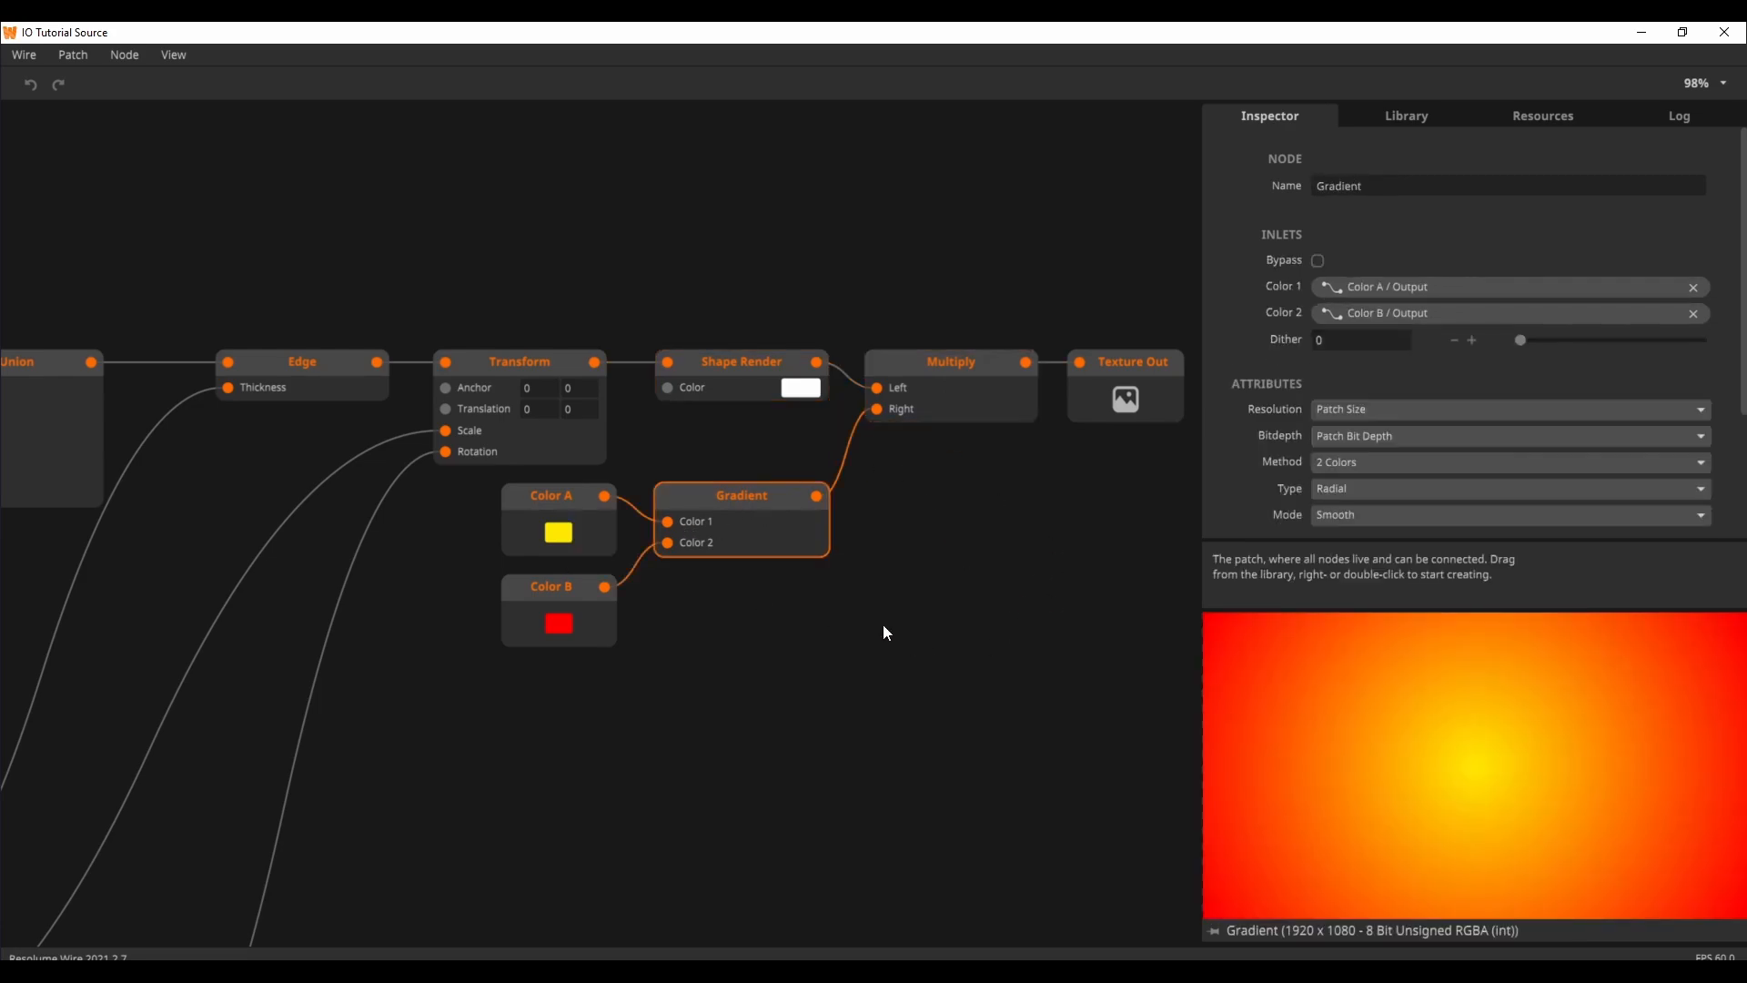
pyautogui.click(932, 405)
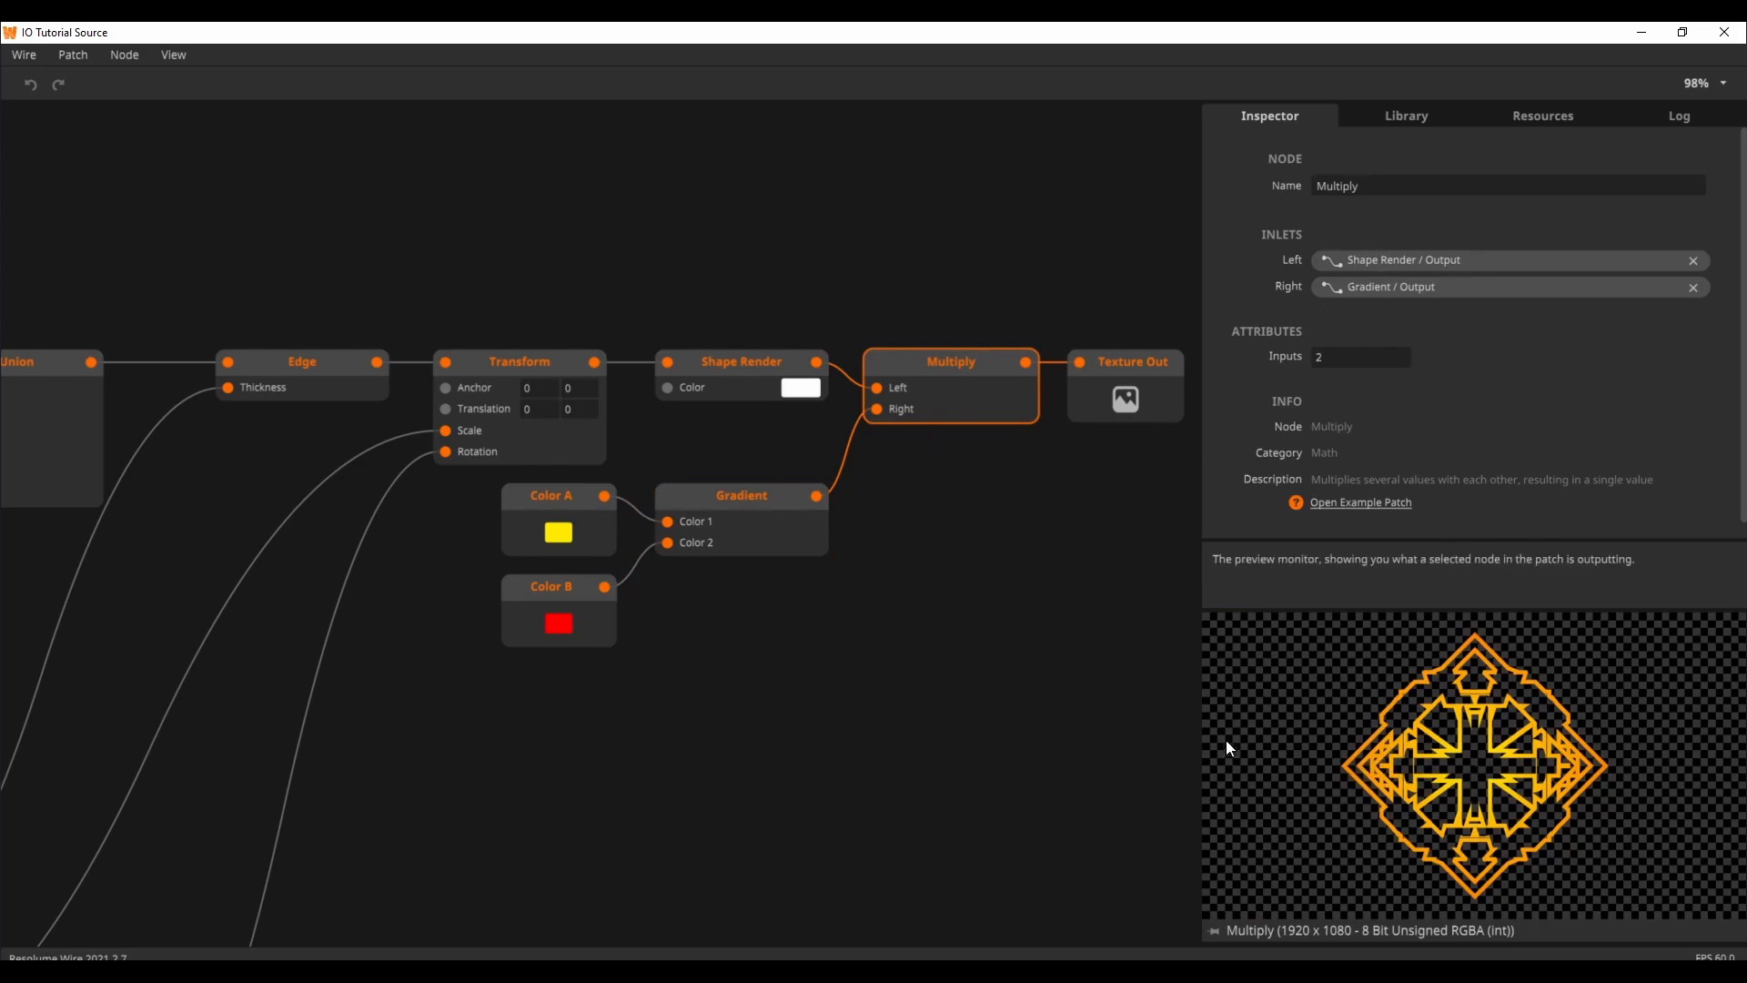
pyautogui.click(1119, 401)
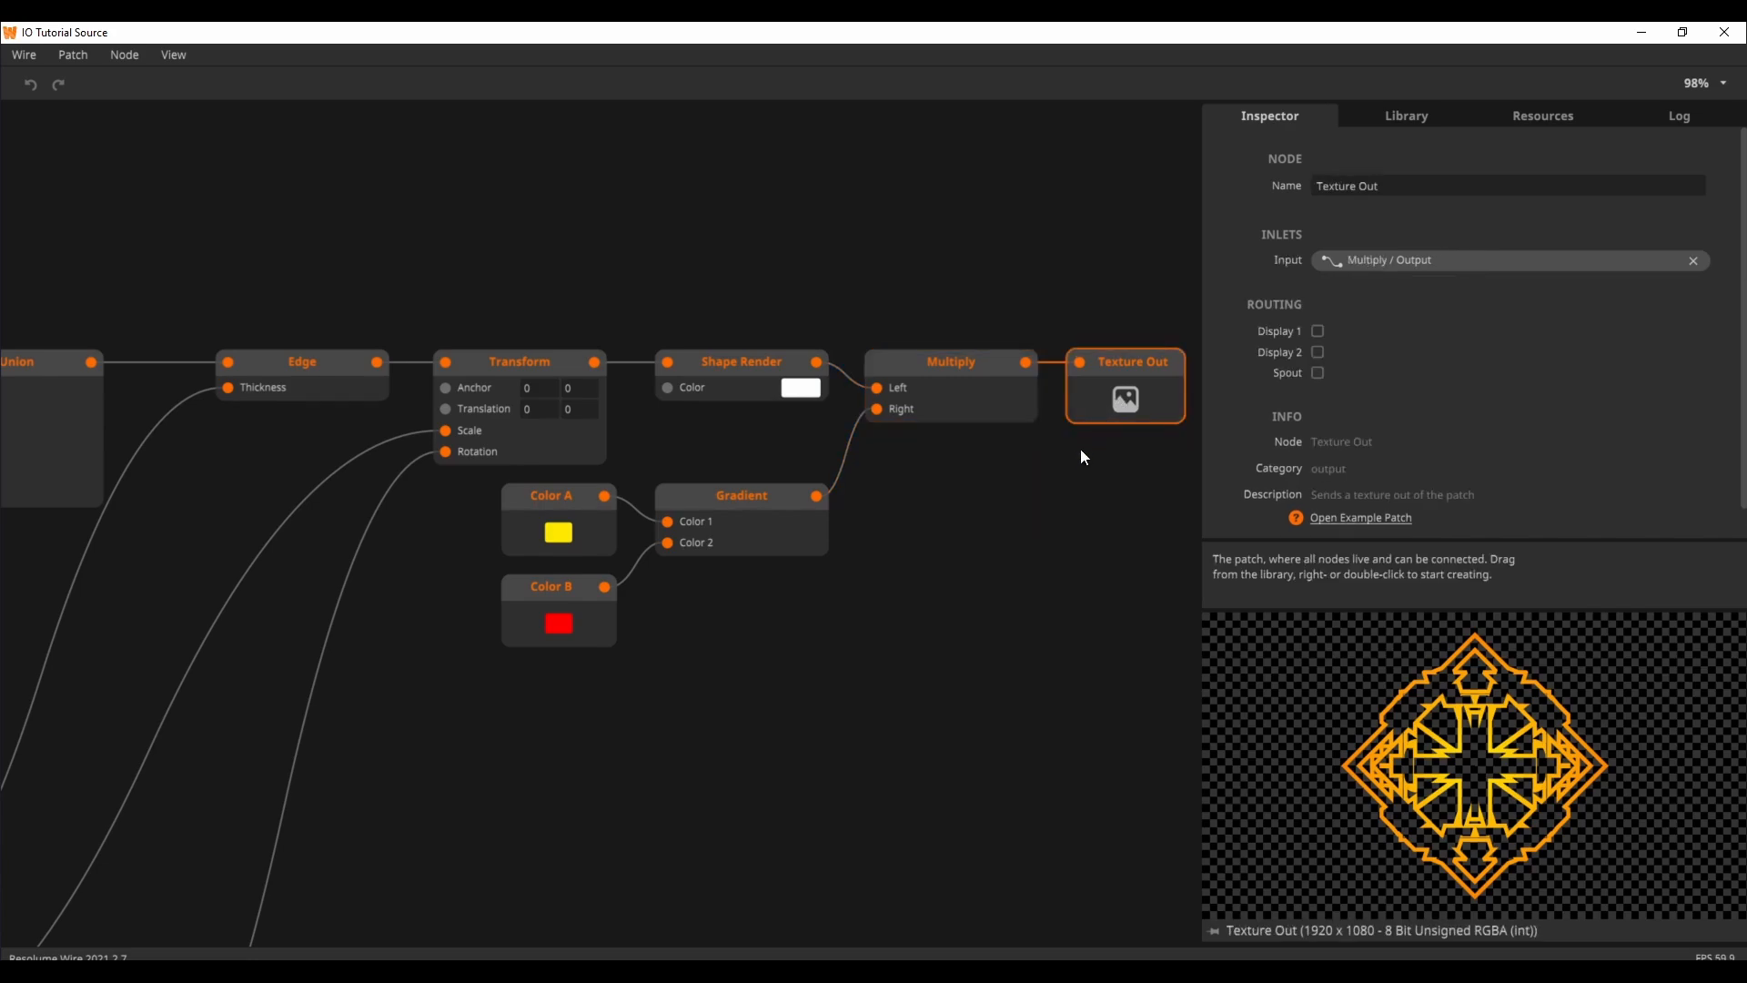
pyautogui.click(868, 643)
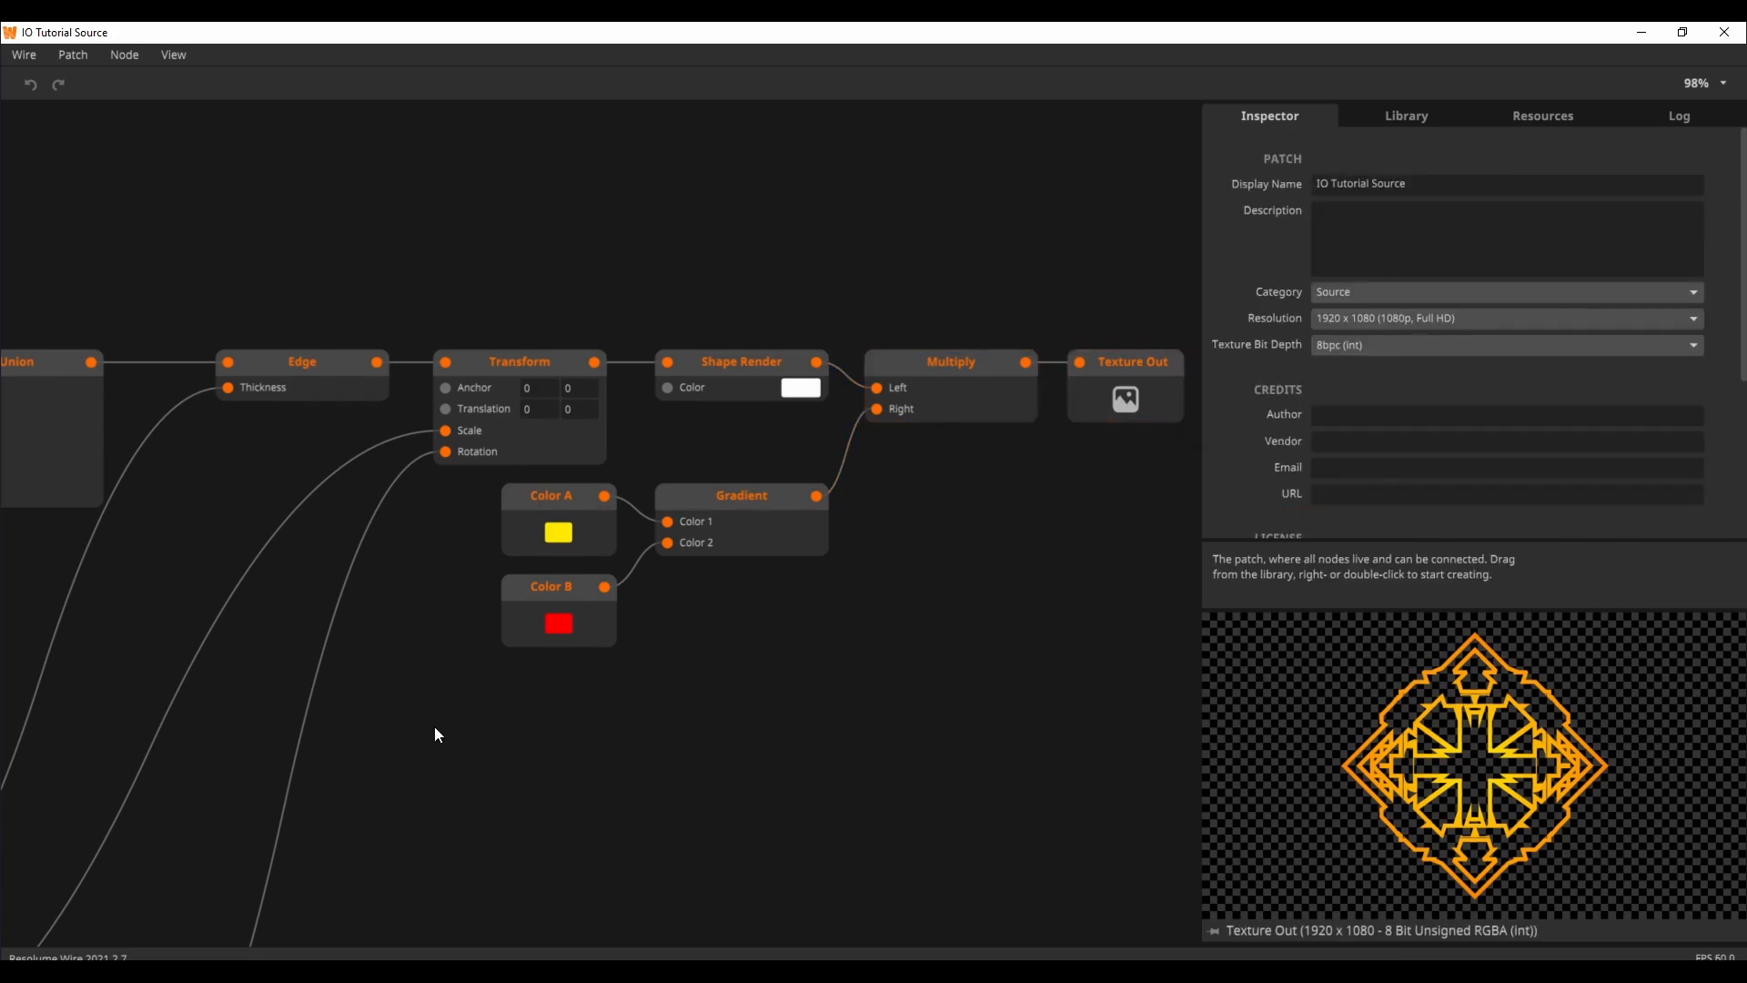
# Step: Try the Steps slider while previewing the Union shape, leaving the value at 2, and check the Steps connection
pyautogui.moveTo(420, 740); pyautogui.dragTo(761, 545)
pyautogui.moveTo(424, 630); pyautogui.dragTo(857, 515)
pyautogui.moveTo(551, 448); pyautogui.dragTo(592, 587)
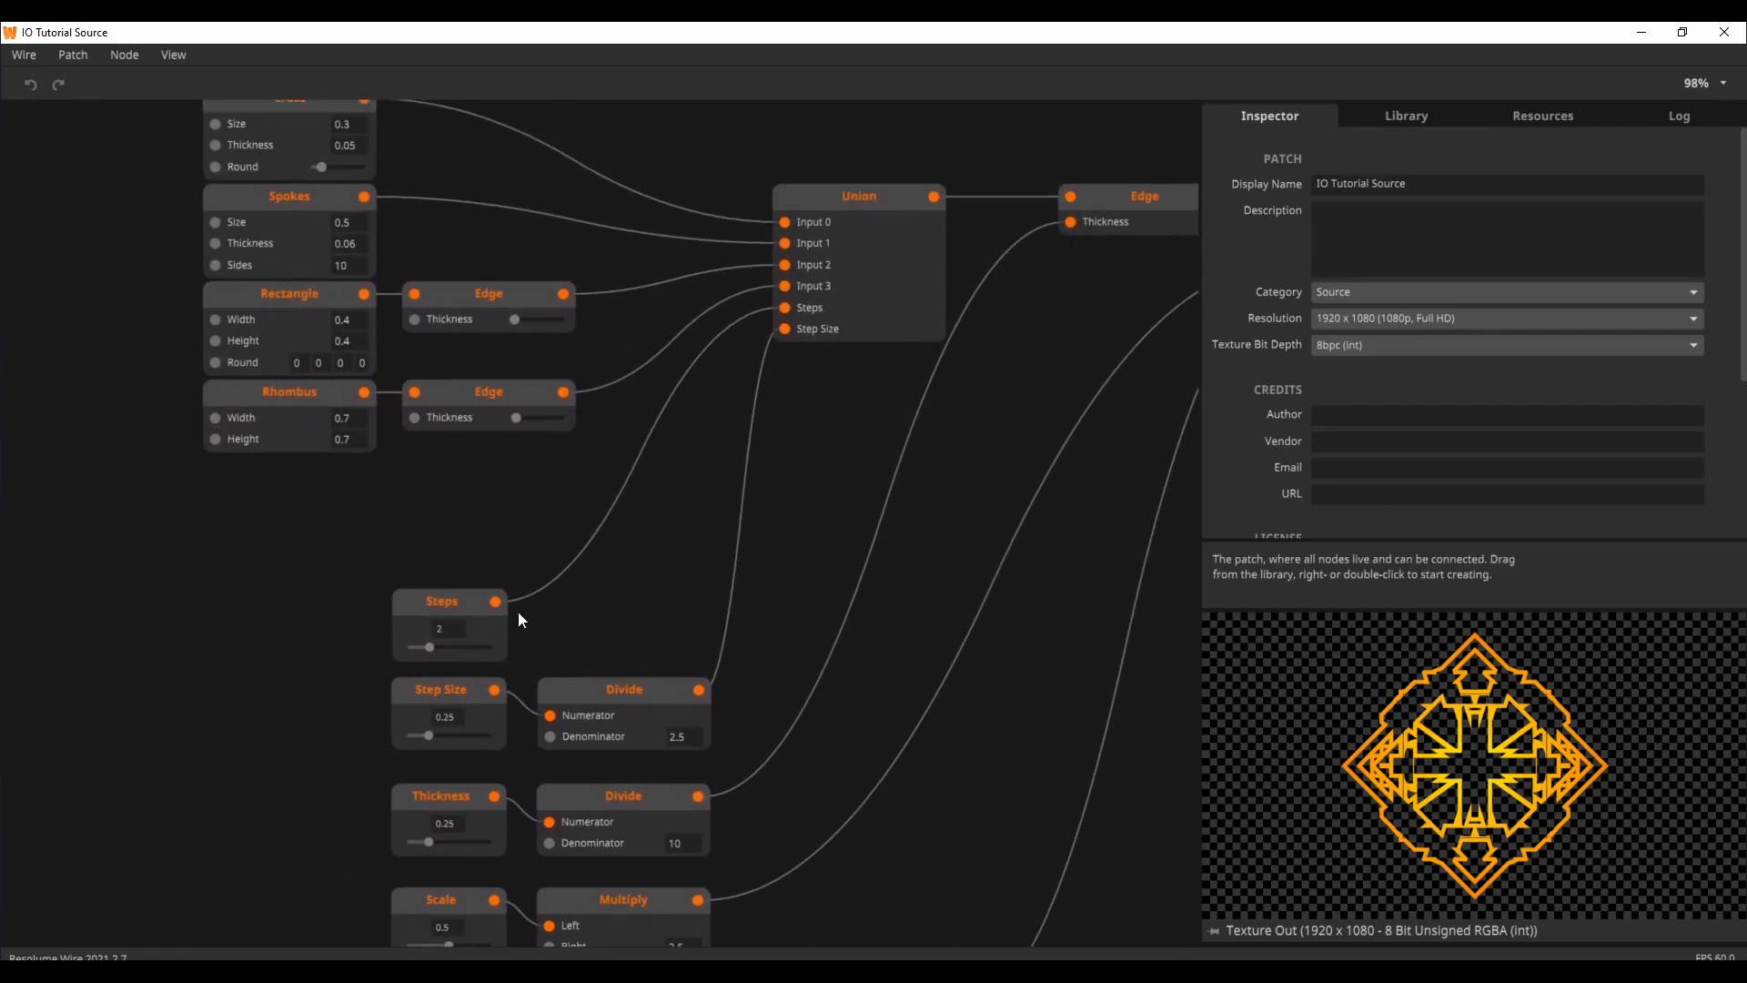
pyautogui.moveTo(429, 648)
pyautogui.mouseDown()
pyautogui.moveTo(488, 652)
pyautogui.moveTo(428, 658)
pyautogui.mouseUp()
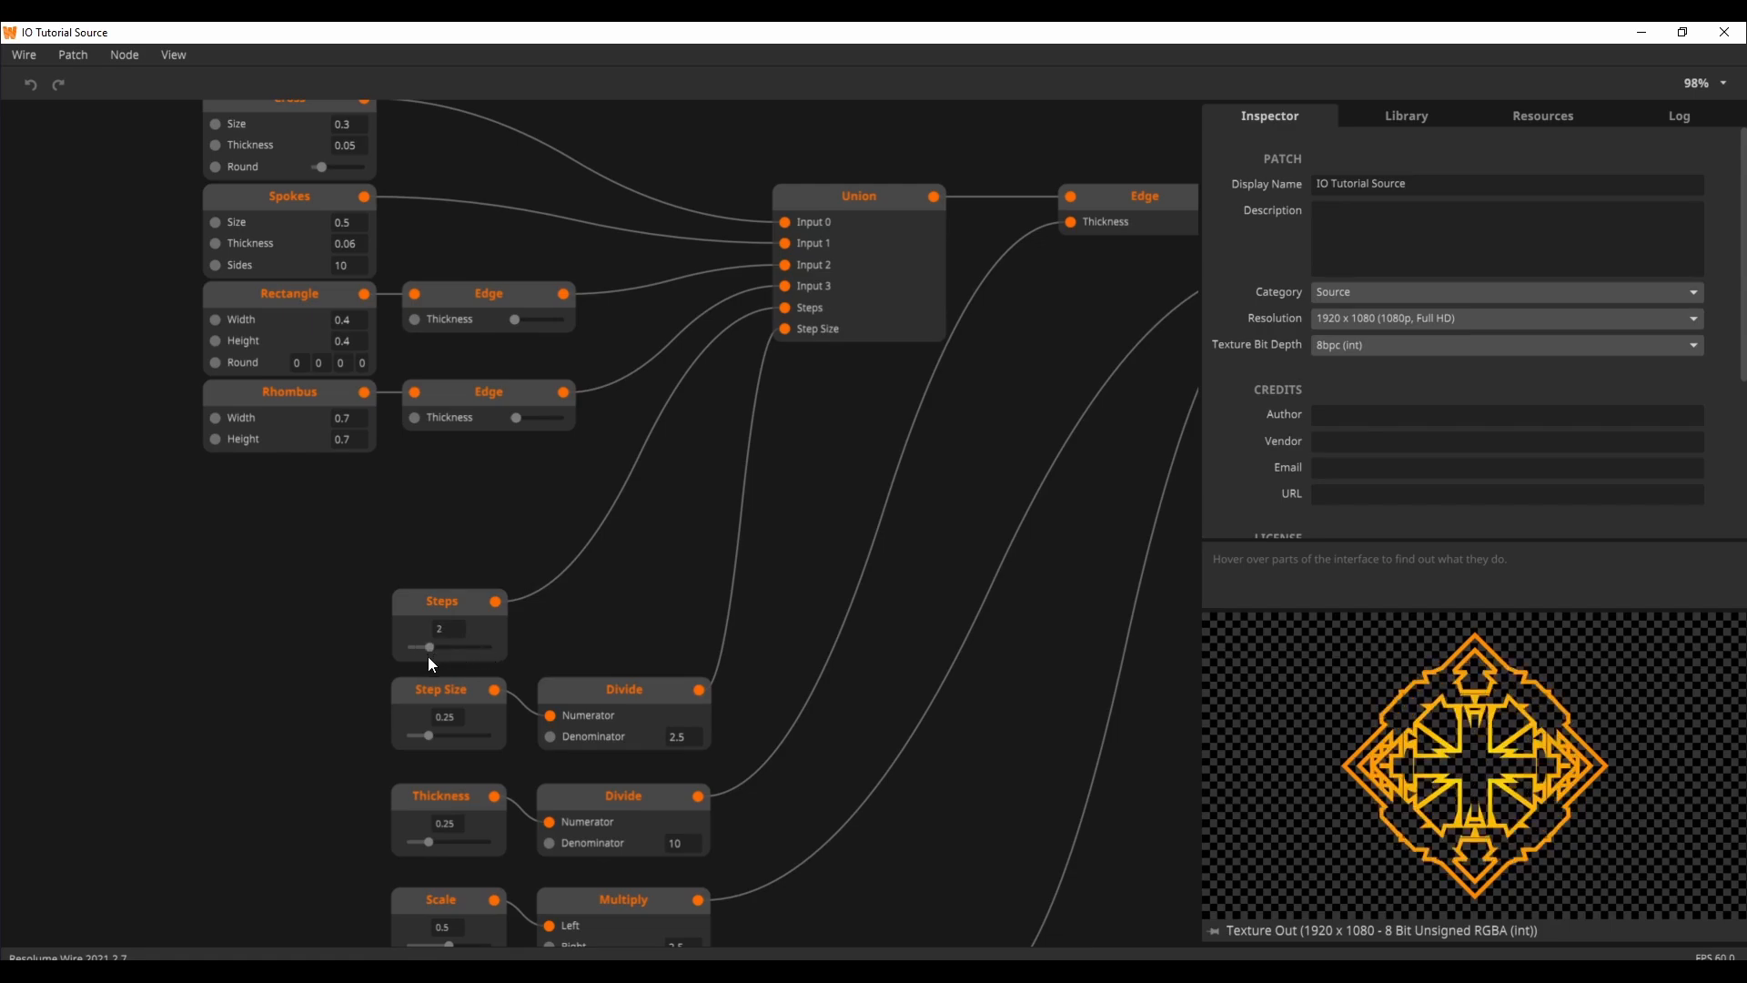
pyautogui.click(906, 241)
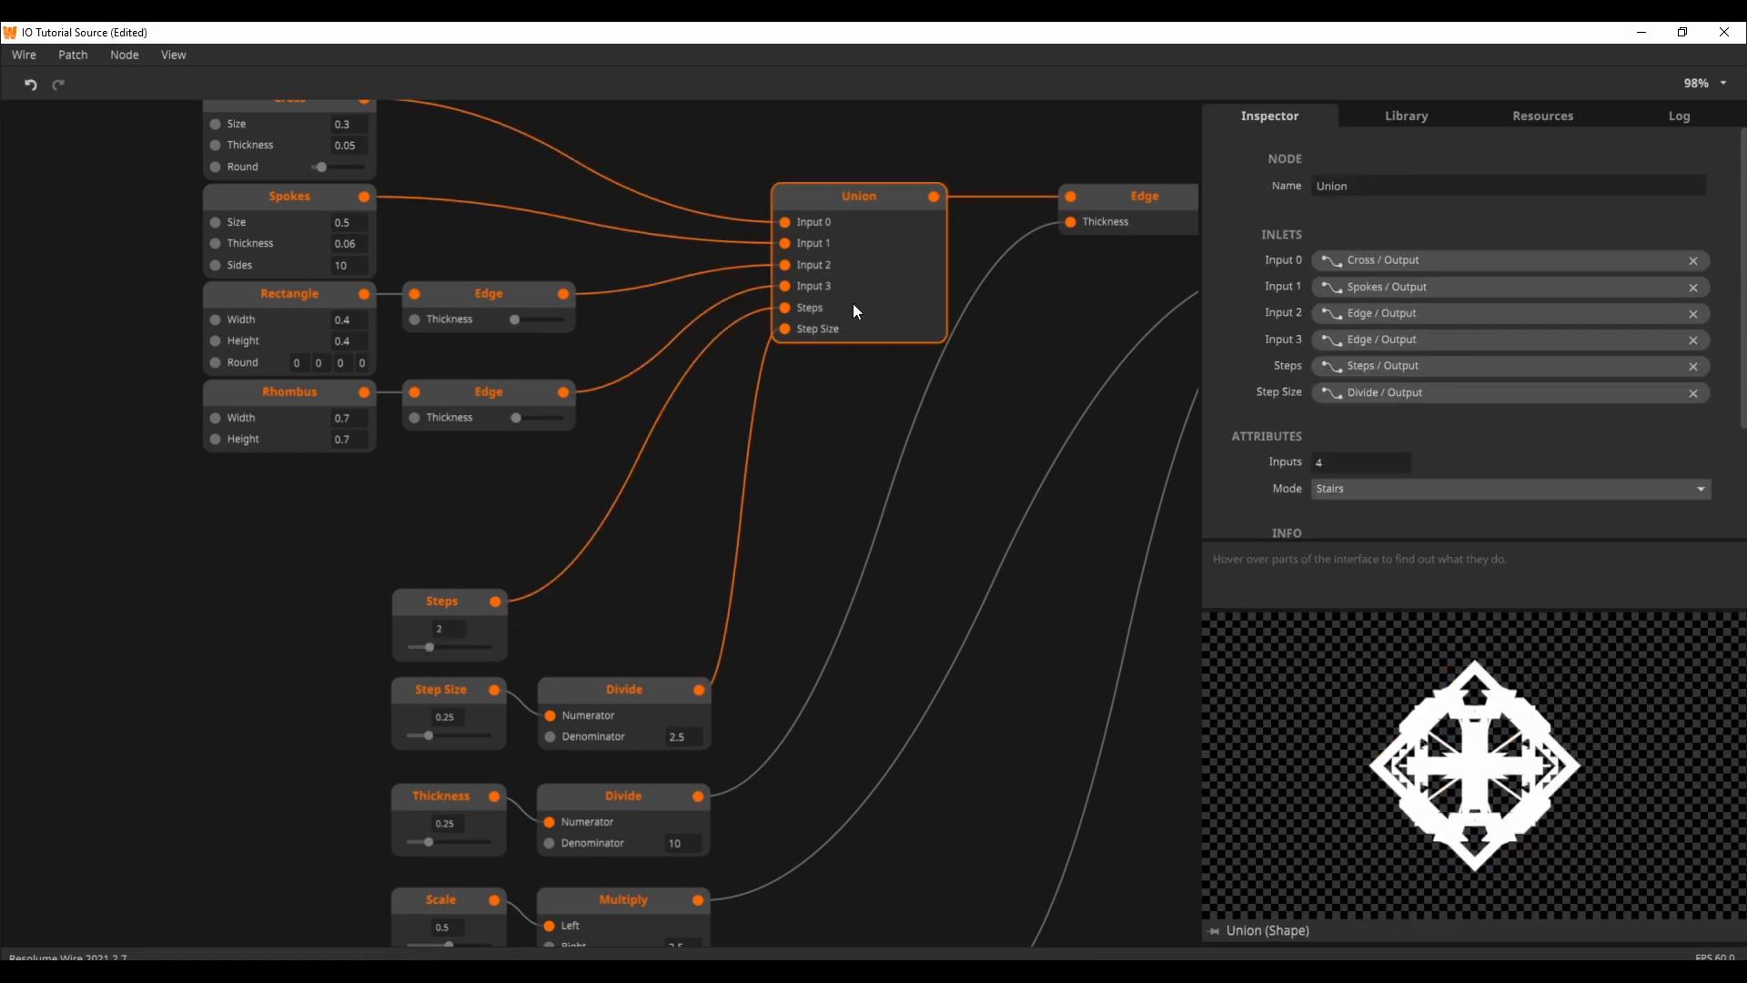
pyautogui.moveTo(497, 607)
pyautogui.moveTo(439, 648)
pyautogui.mouseDown()
pyautogui.moveTo(491, 648)
pyautogui.moveTo(411, 652)
pyautogui.moveTo(494, 657)
pyautogui.moveTo(435, 653)
pyautogui.mouseUp()
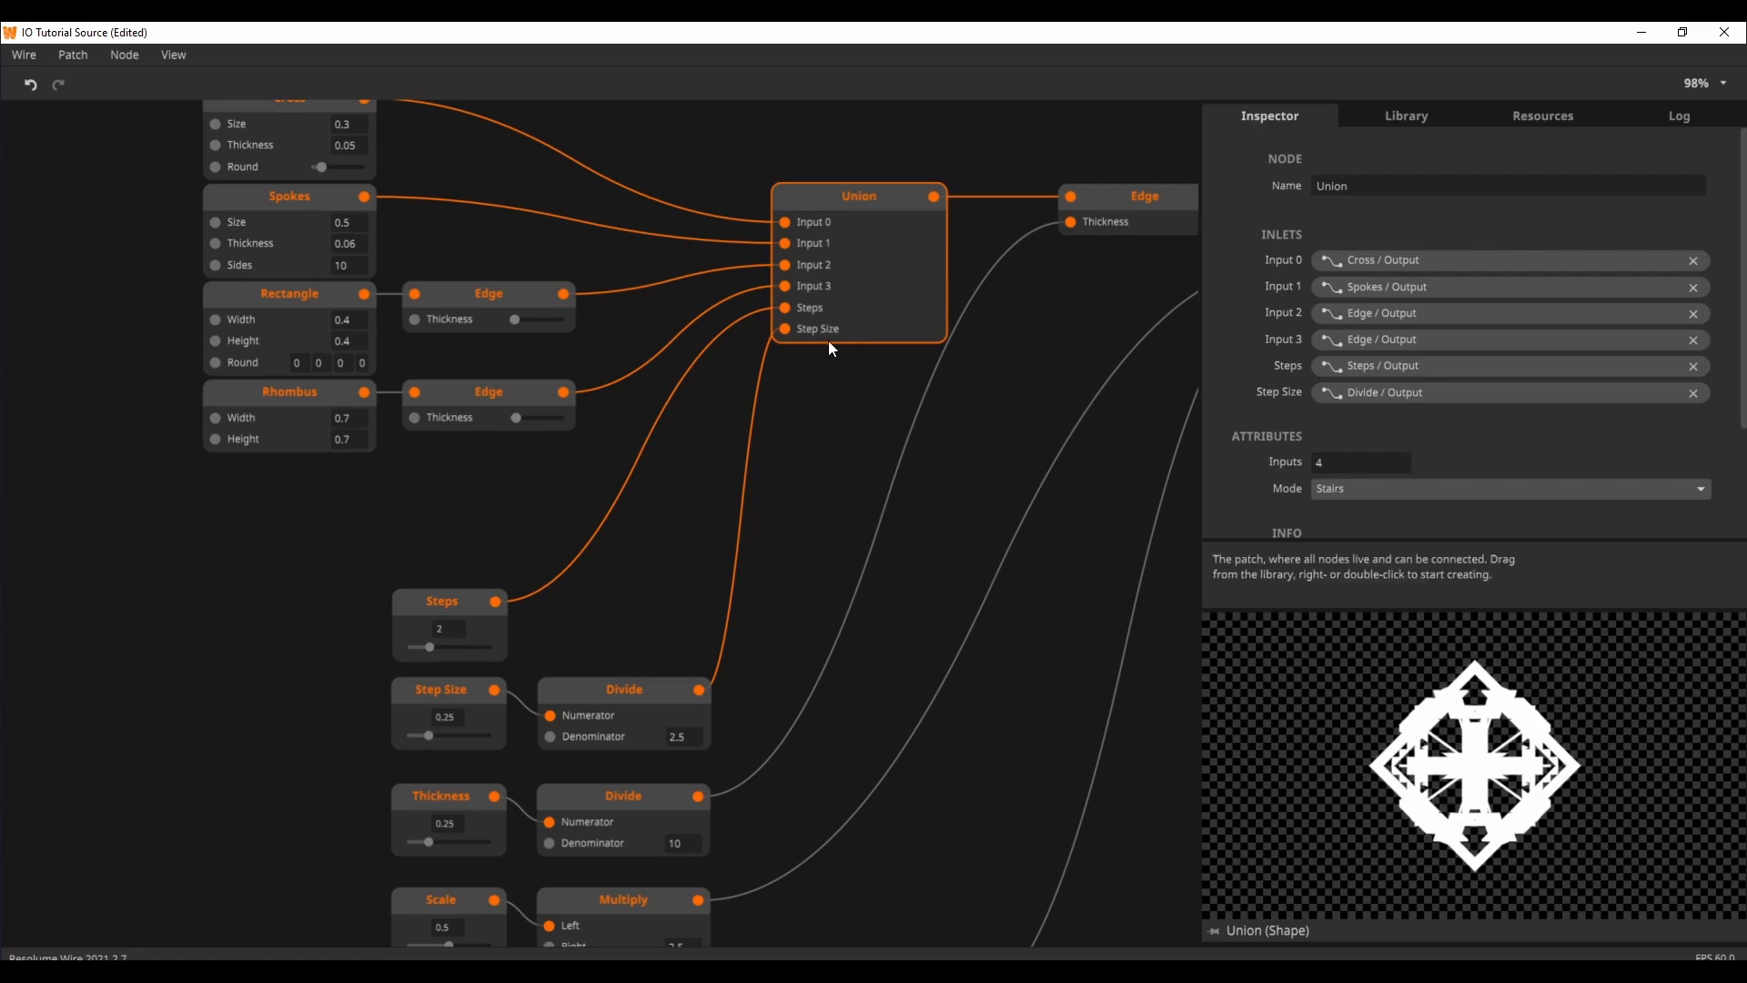
pyautogui.moveTo(797, 312)
# Step: Raise the Step Size input to 1 and check the output of its Divide node
pyautogui.moveTo(643, 577); pyautogui.dragTo(677, 468)
pyautogui.moveTo(467, 619)
pyautogui.mouseDown()
pyautogui.moveTo(522, 624)
pyautogui.moveTo(466, 625)
pyautogui.mouseUp()
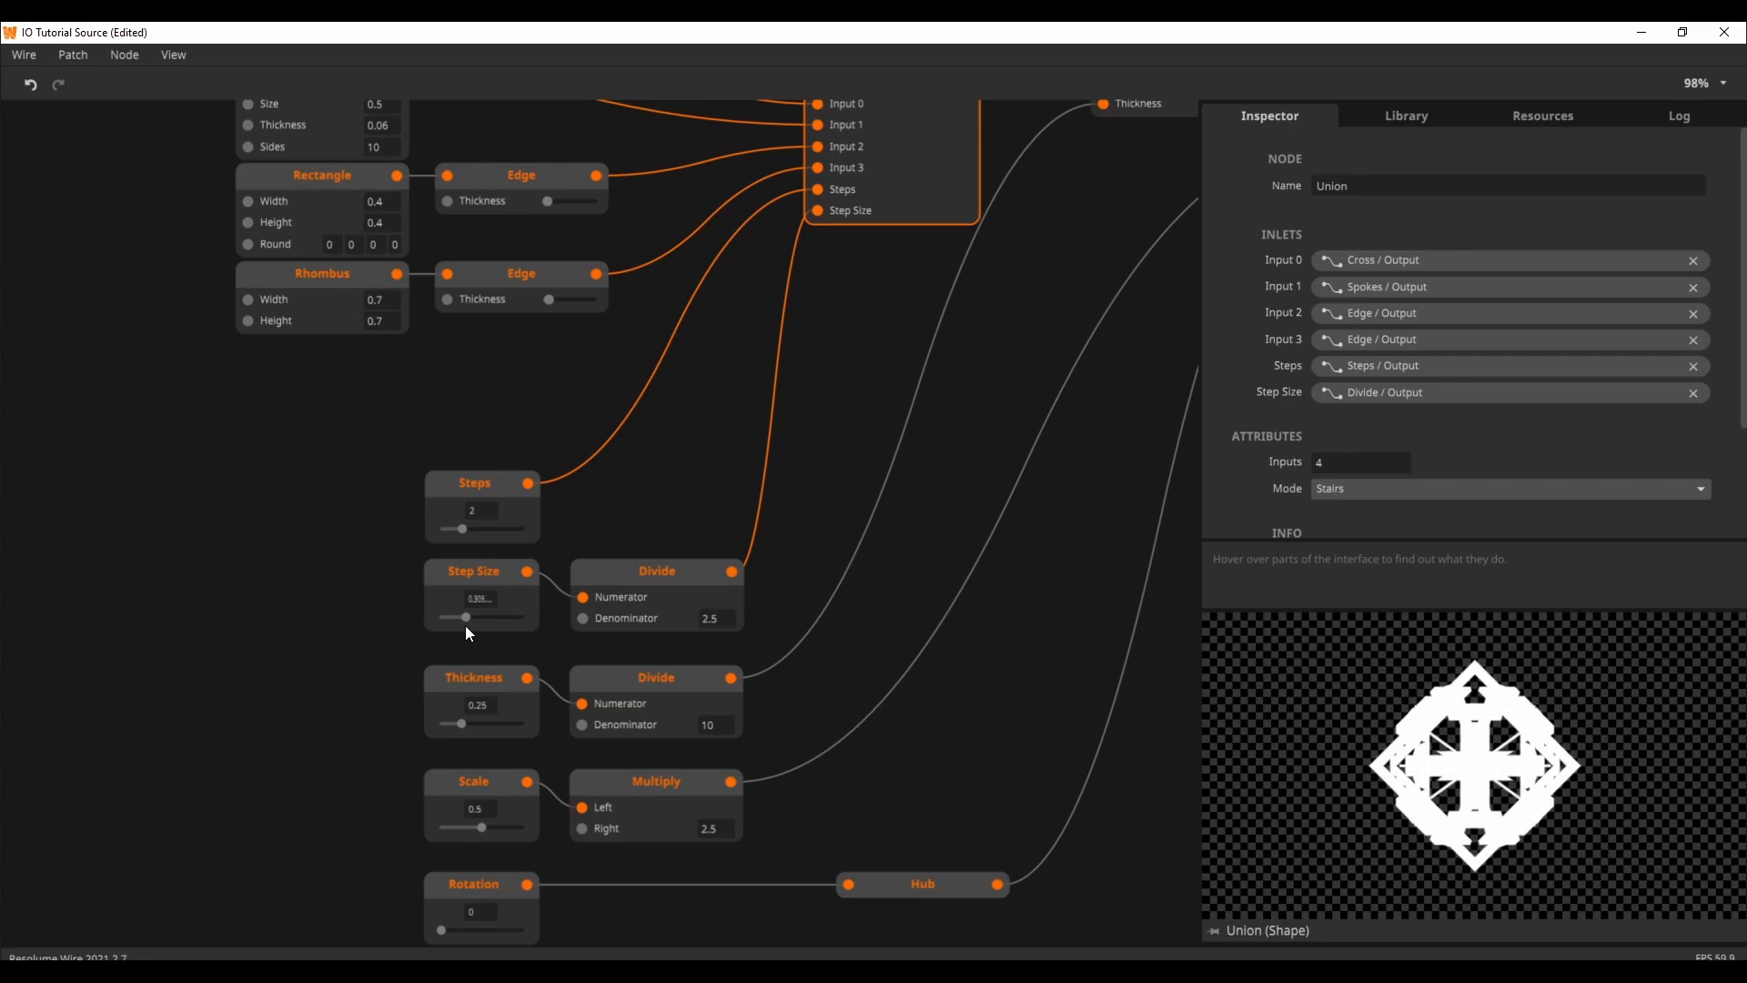
pyautogui.moveTo(806, 209)
pyautogui.moveTo(479, 617); pyautogui.dragTo(676, 585)
pyautogui.moveTo(736, 572)
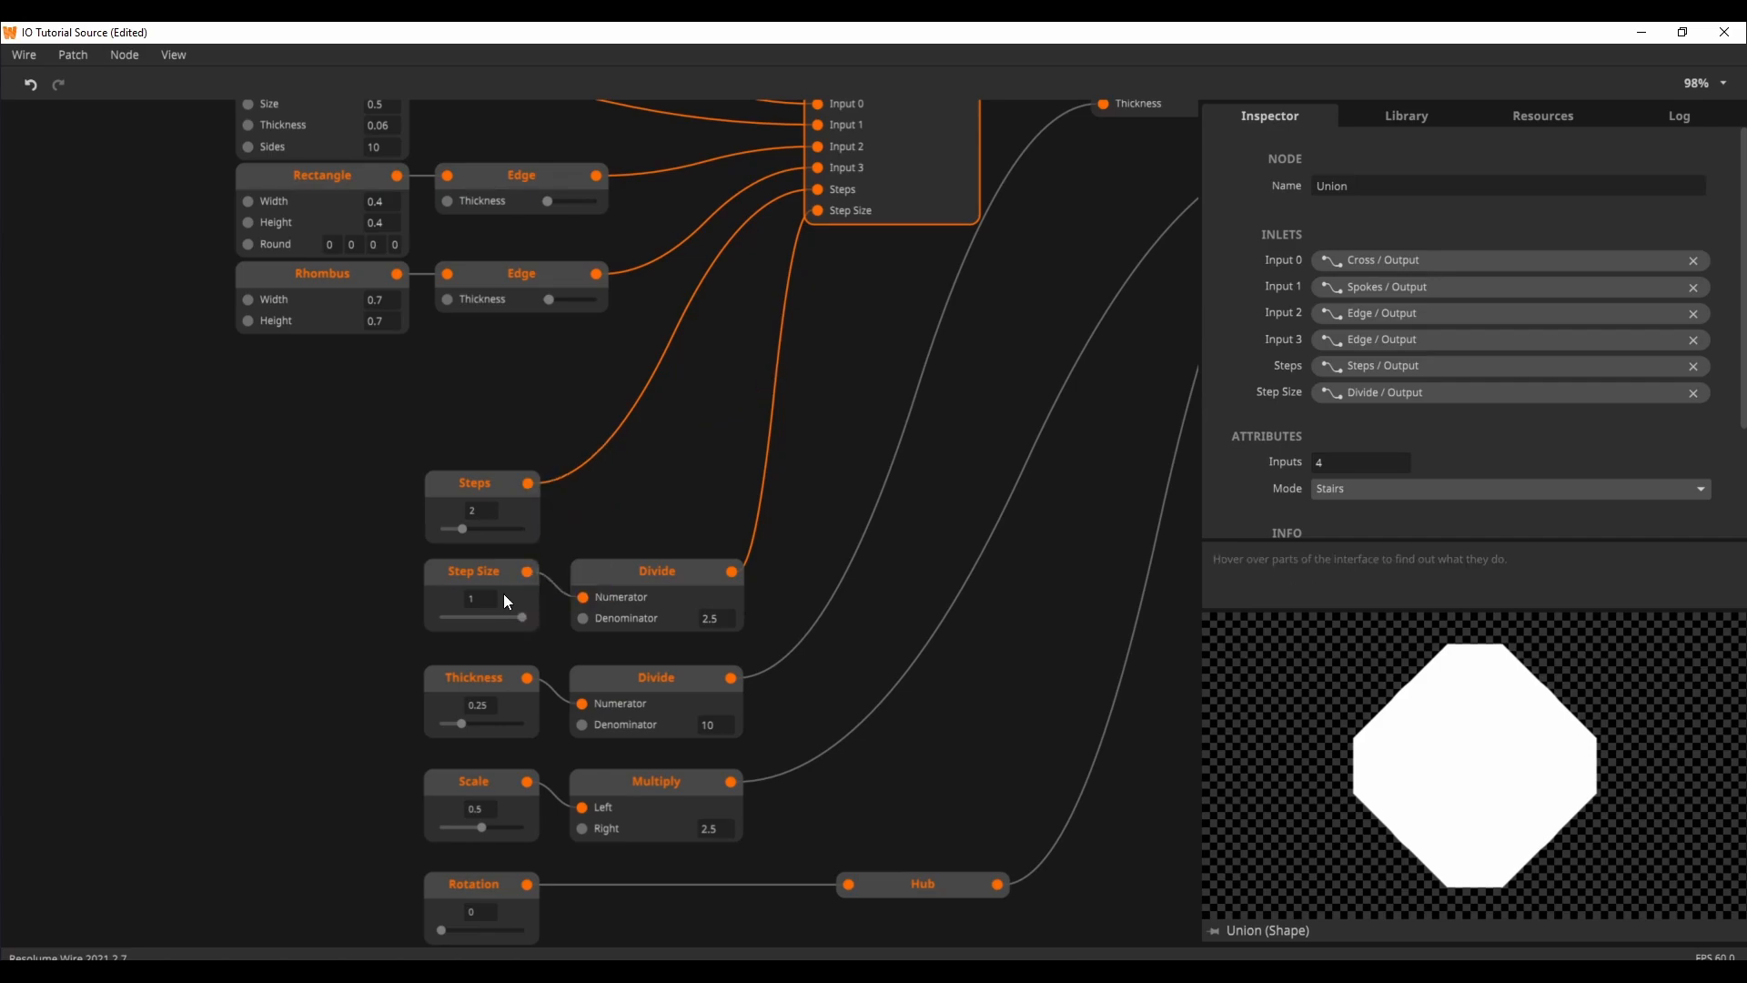
# Step: Compare the Divide output at other Step Size values, then set Step Size to about 0.22
pyautogui.moveTo(526, 614)
pyautogui.mouseDown()
pyautogui.moveTo(433, 625)
pyautogui.moveTo(543, 617)
pyautogui.moveTo(439, 624)
pyautogui.moveTo(506, 626)
pyautogui.mouseUp()
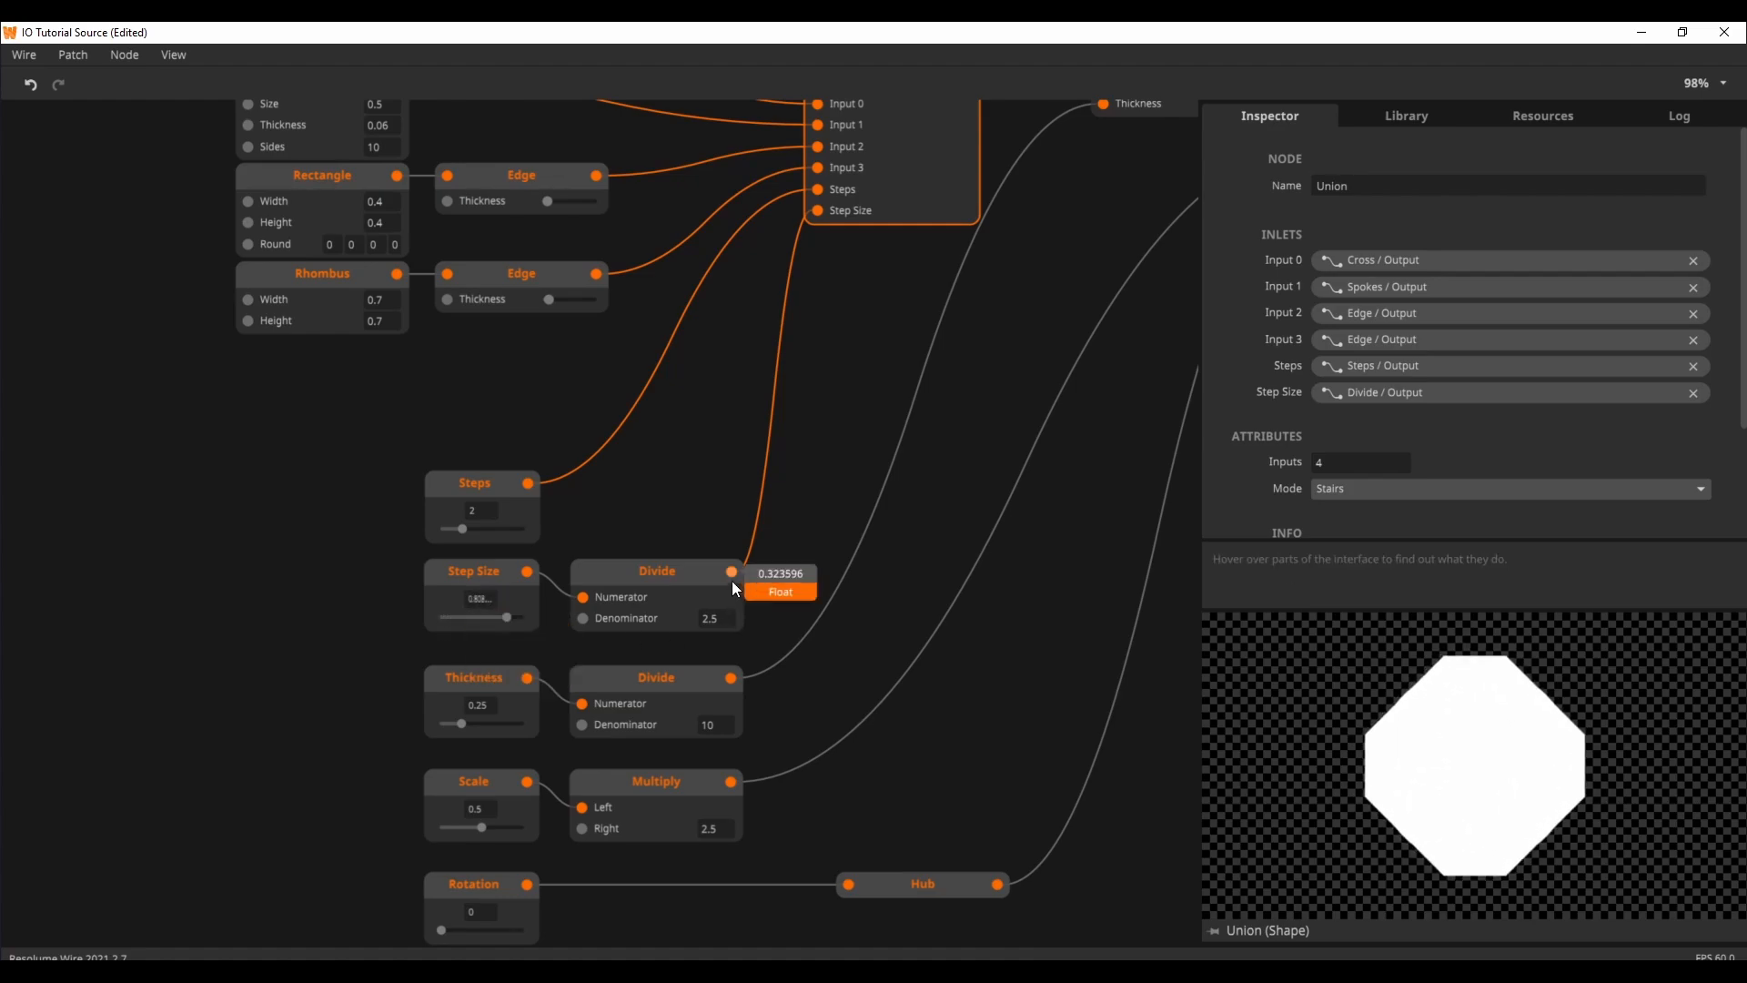
pyautogui.moveTo(506, 618); pyautogui.dragTo(588, 593)
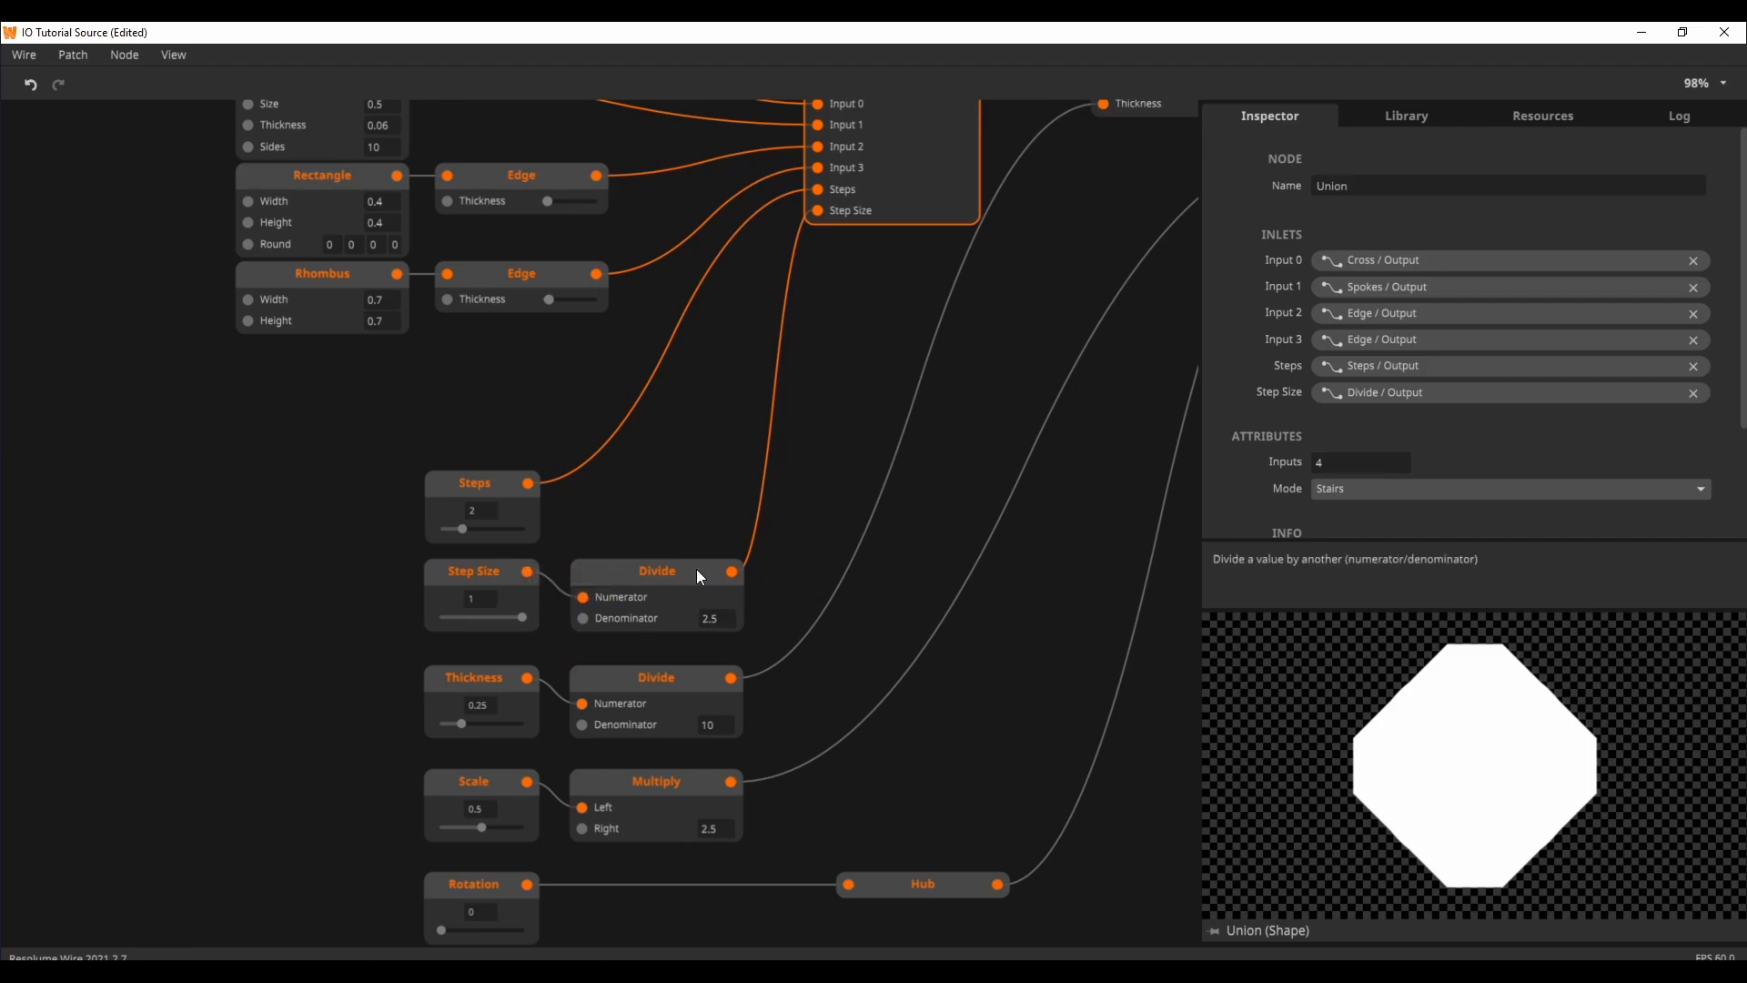
pyautogui.moveTo(733, 567)
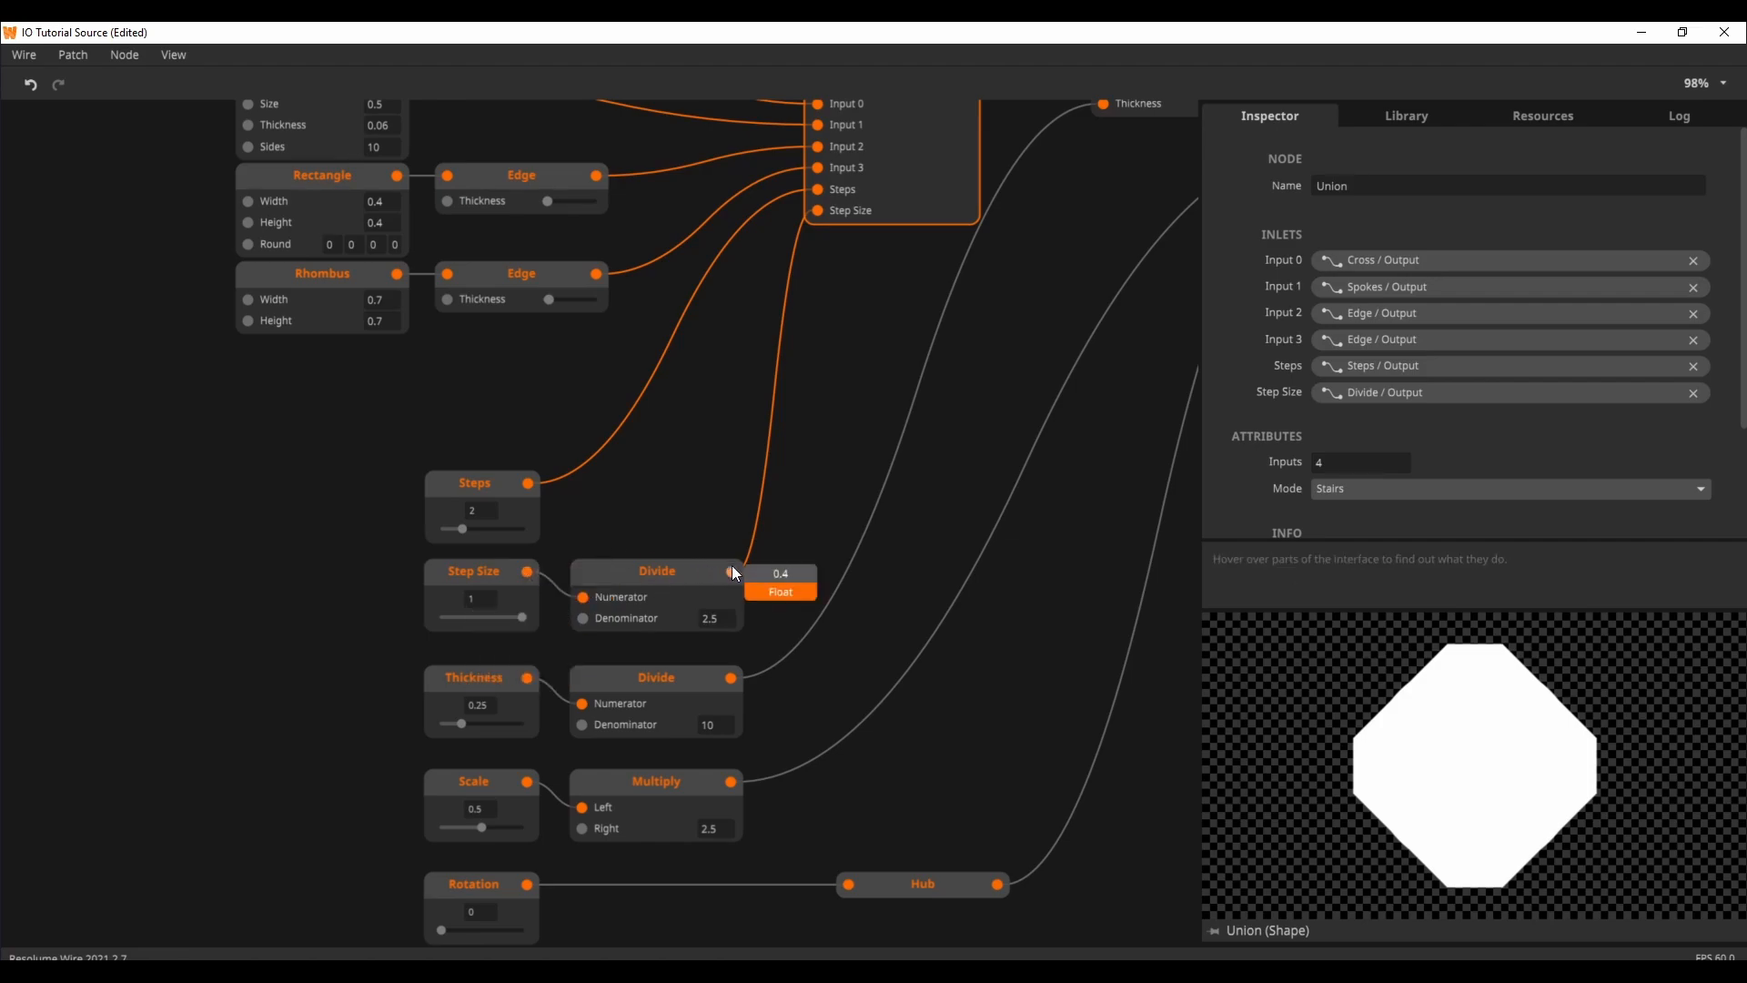
pyautogui.moveTo(522, 616); pyautogui.dragTo(460, 624)
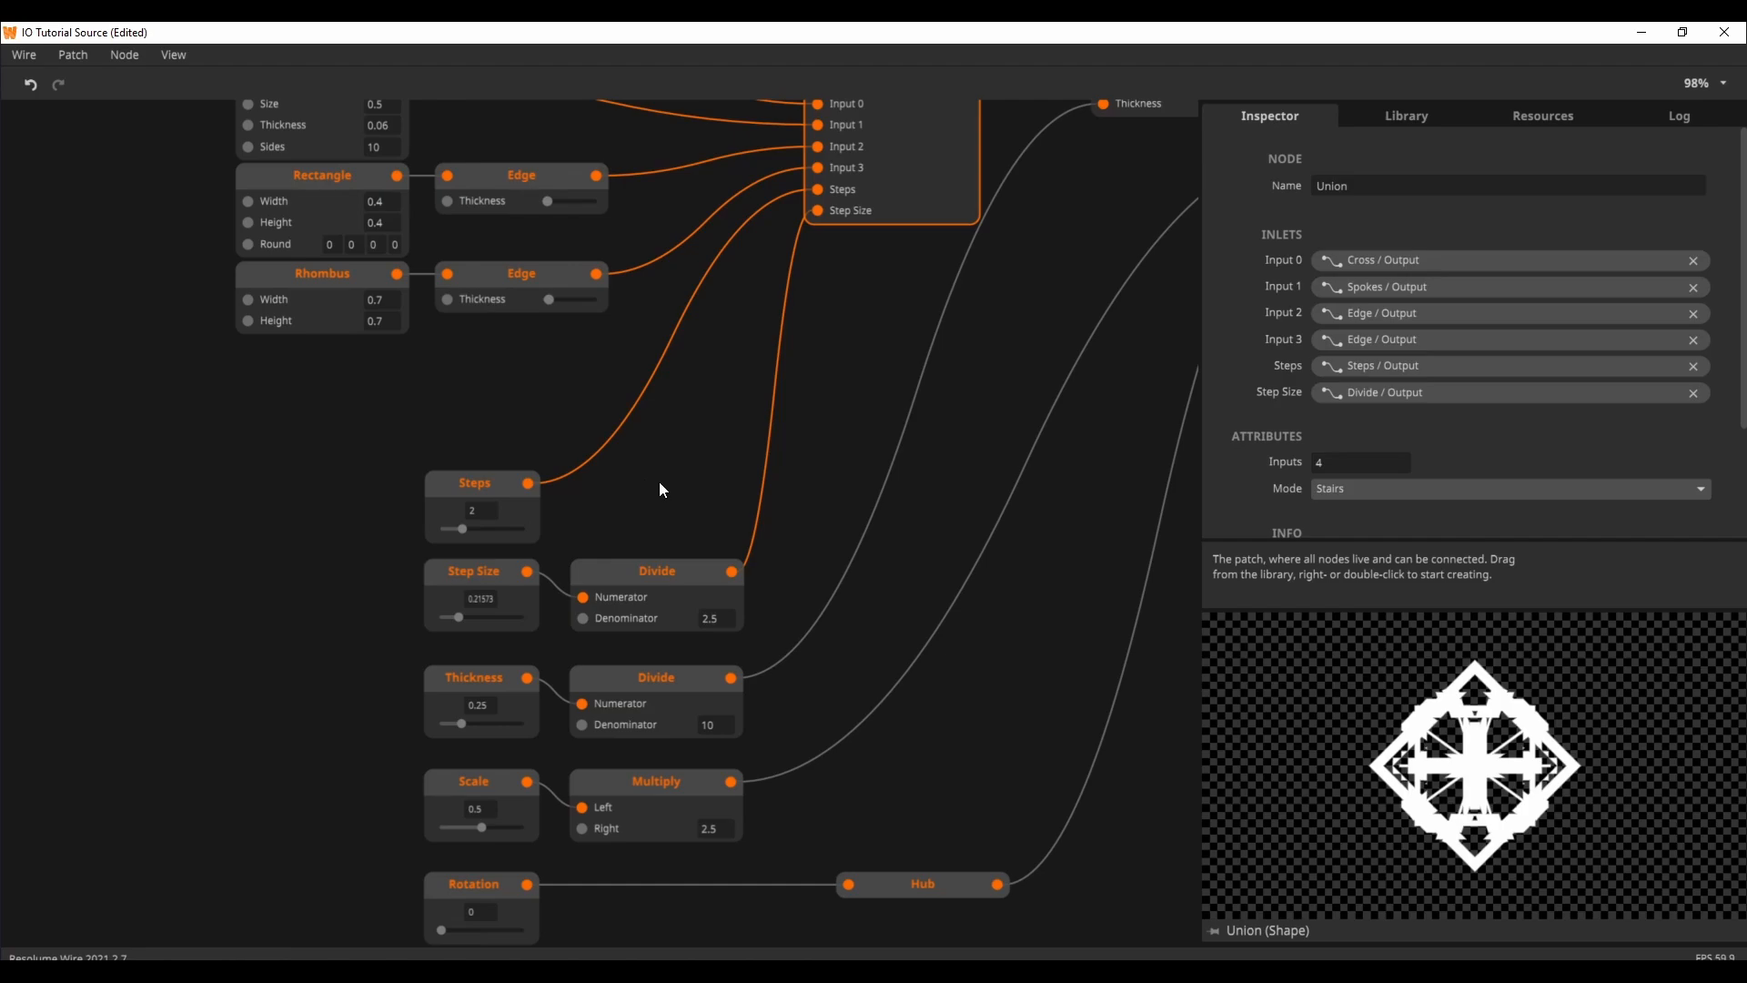
# Step: Inspect the Thickness input node's properties and set its value to about 0.54
pyautogui.moveTo(659, 490); pyautogui.dragTo(671, 319)
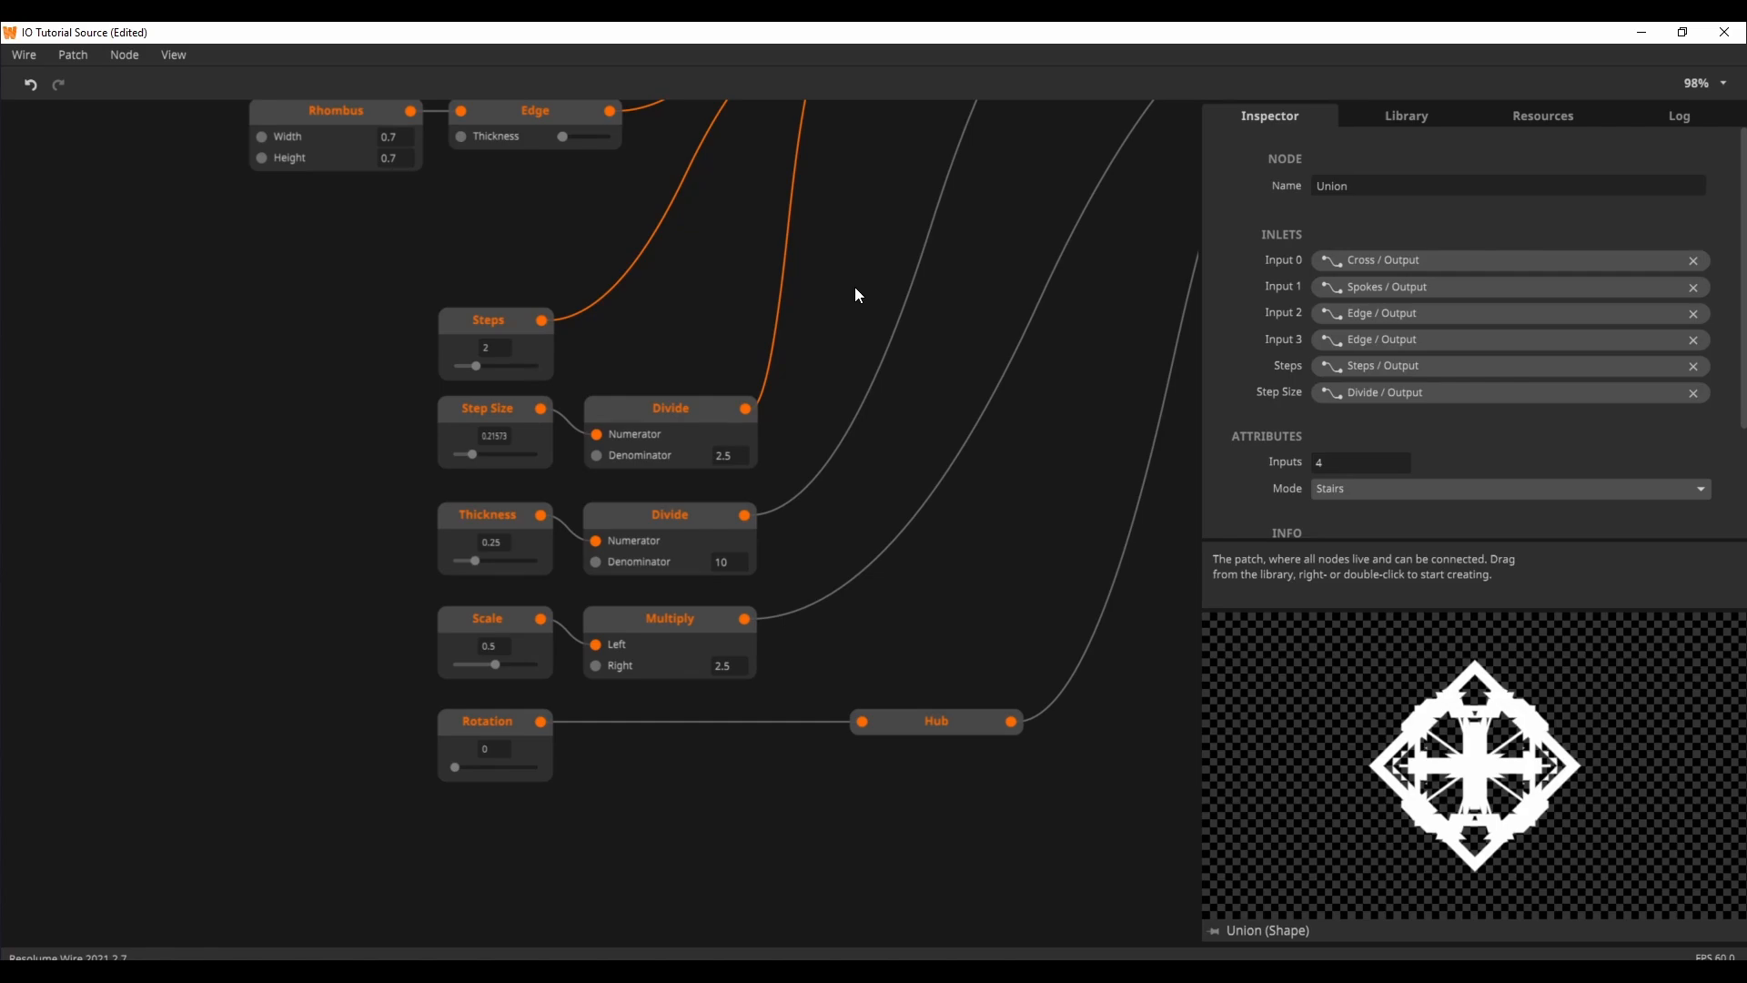
pyautogui.click(890, 323)
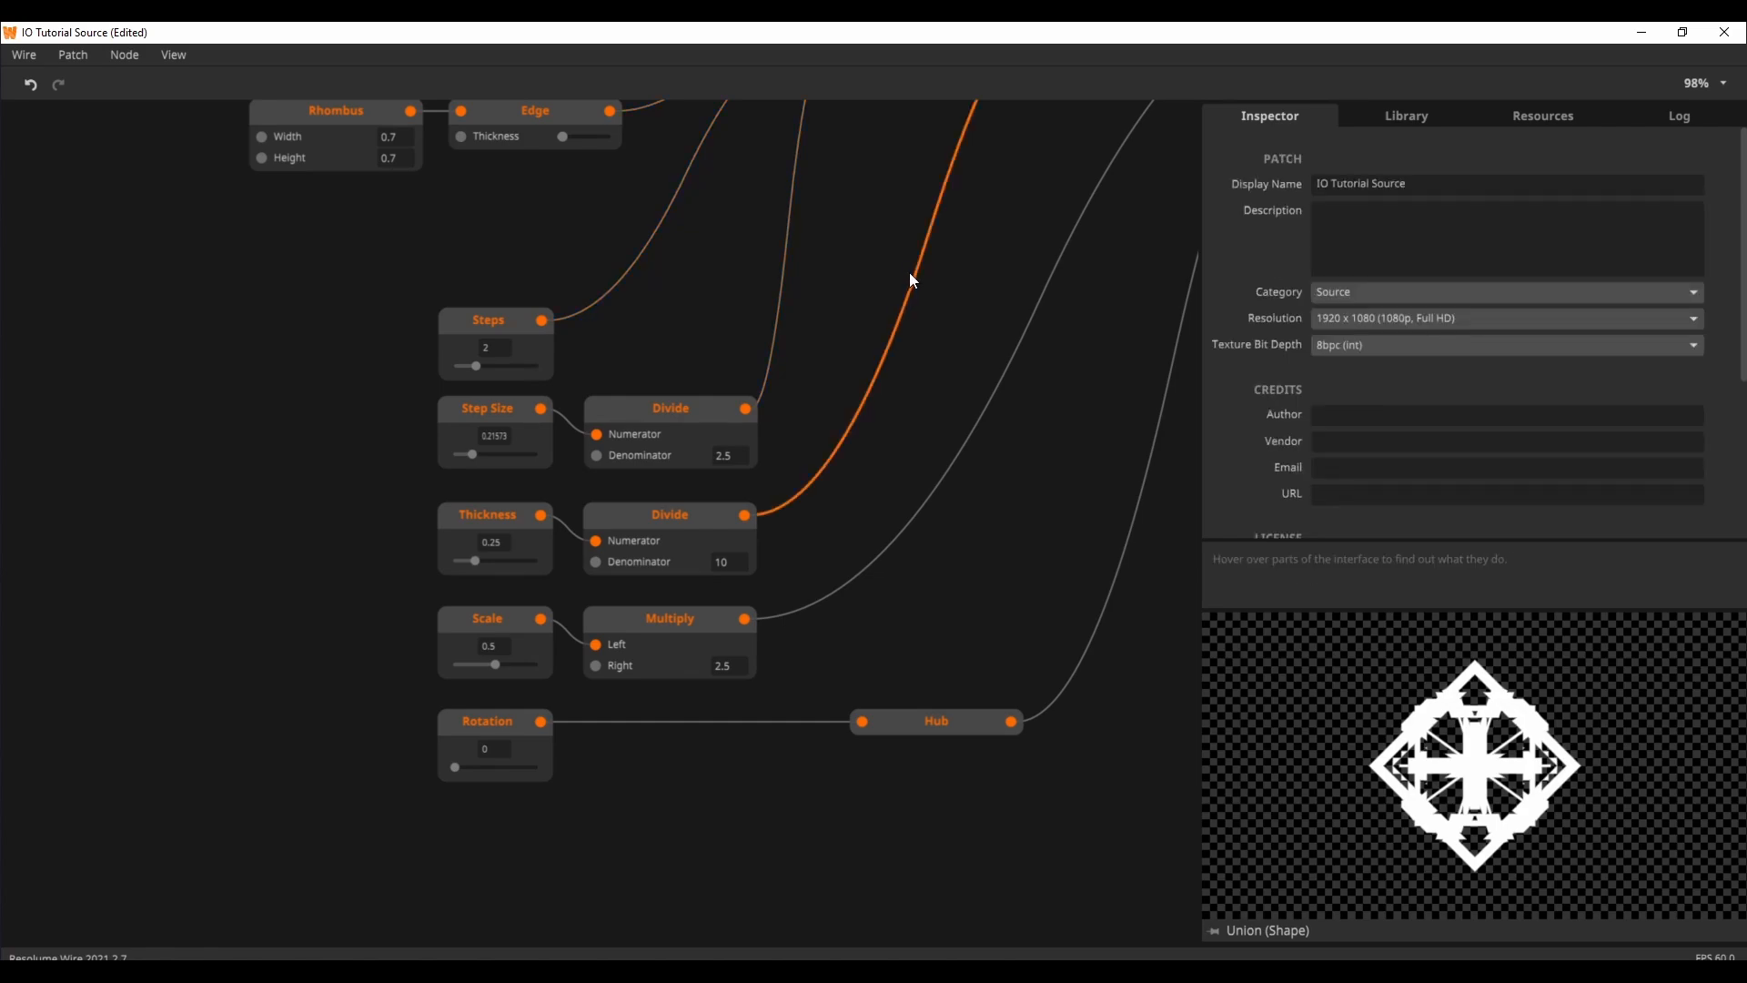
pyautogui.click(486, 520)
pyautogui.moveTo(542, 518)
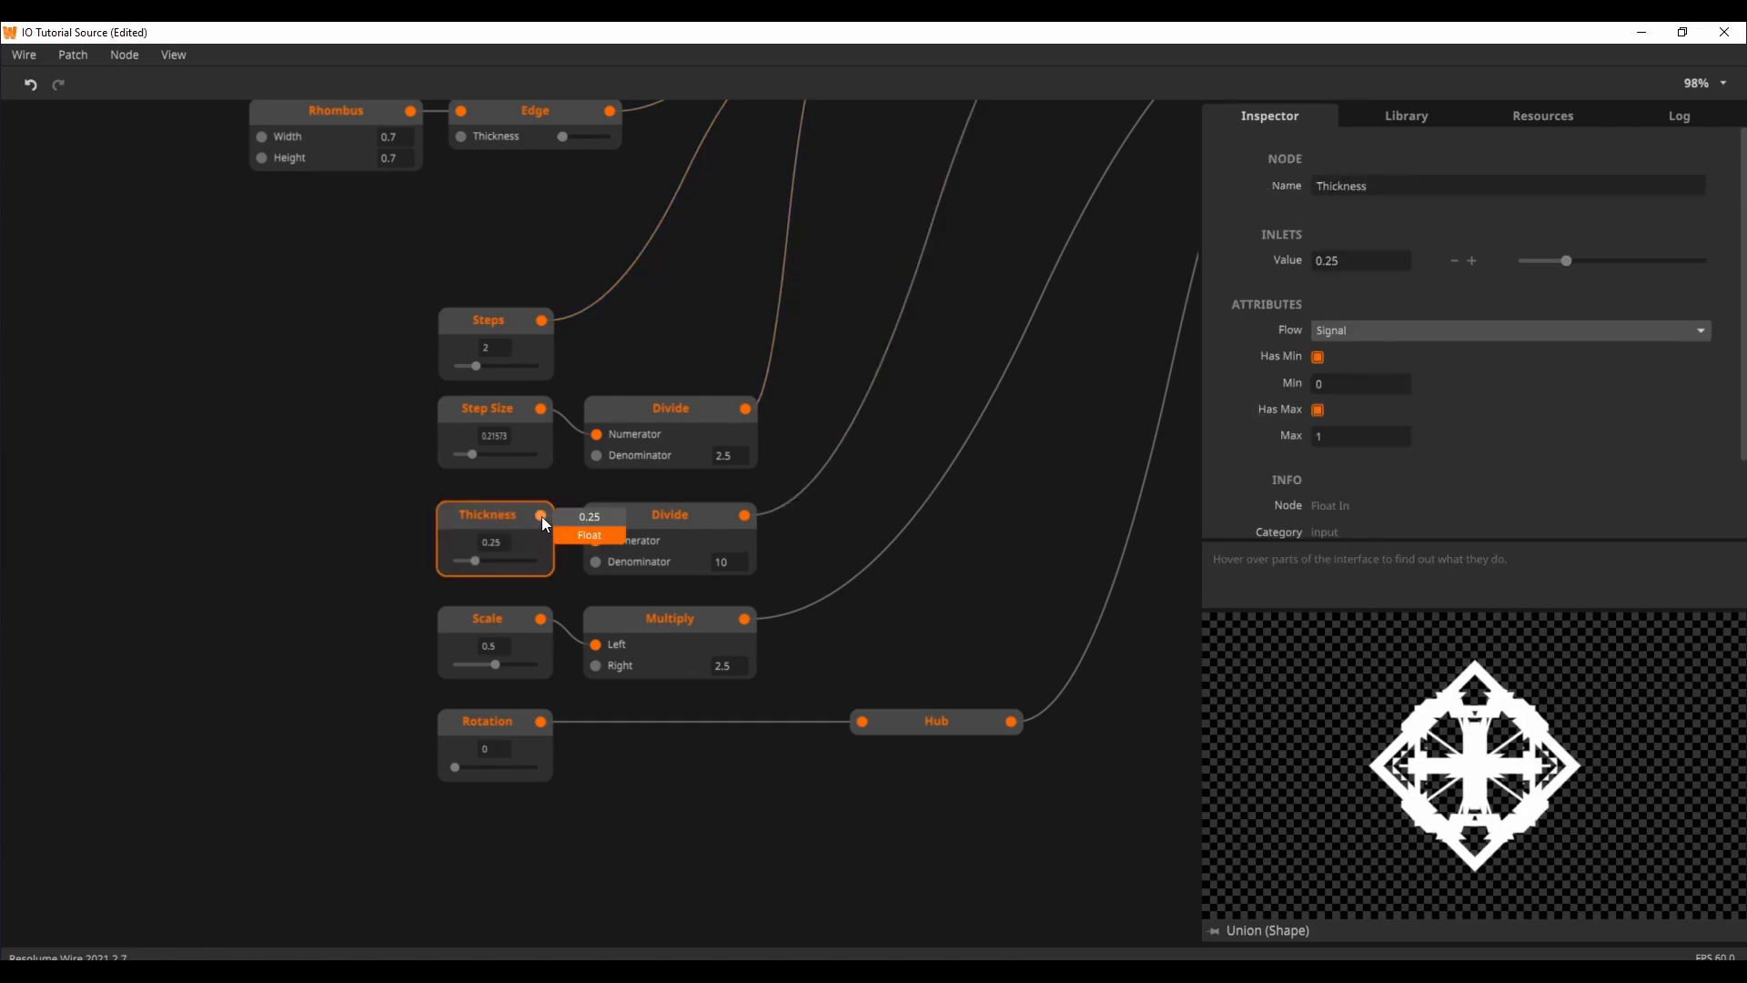
pyautogui.moveTo(475, 560); pyautogui.dragTo(499, 561)
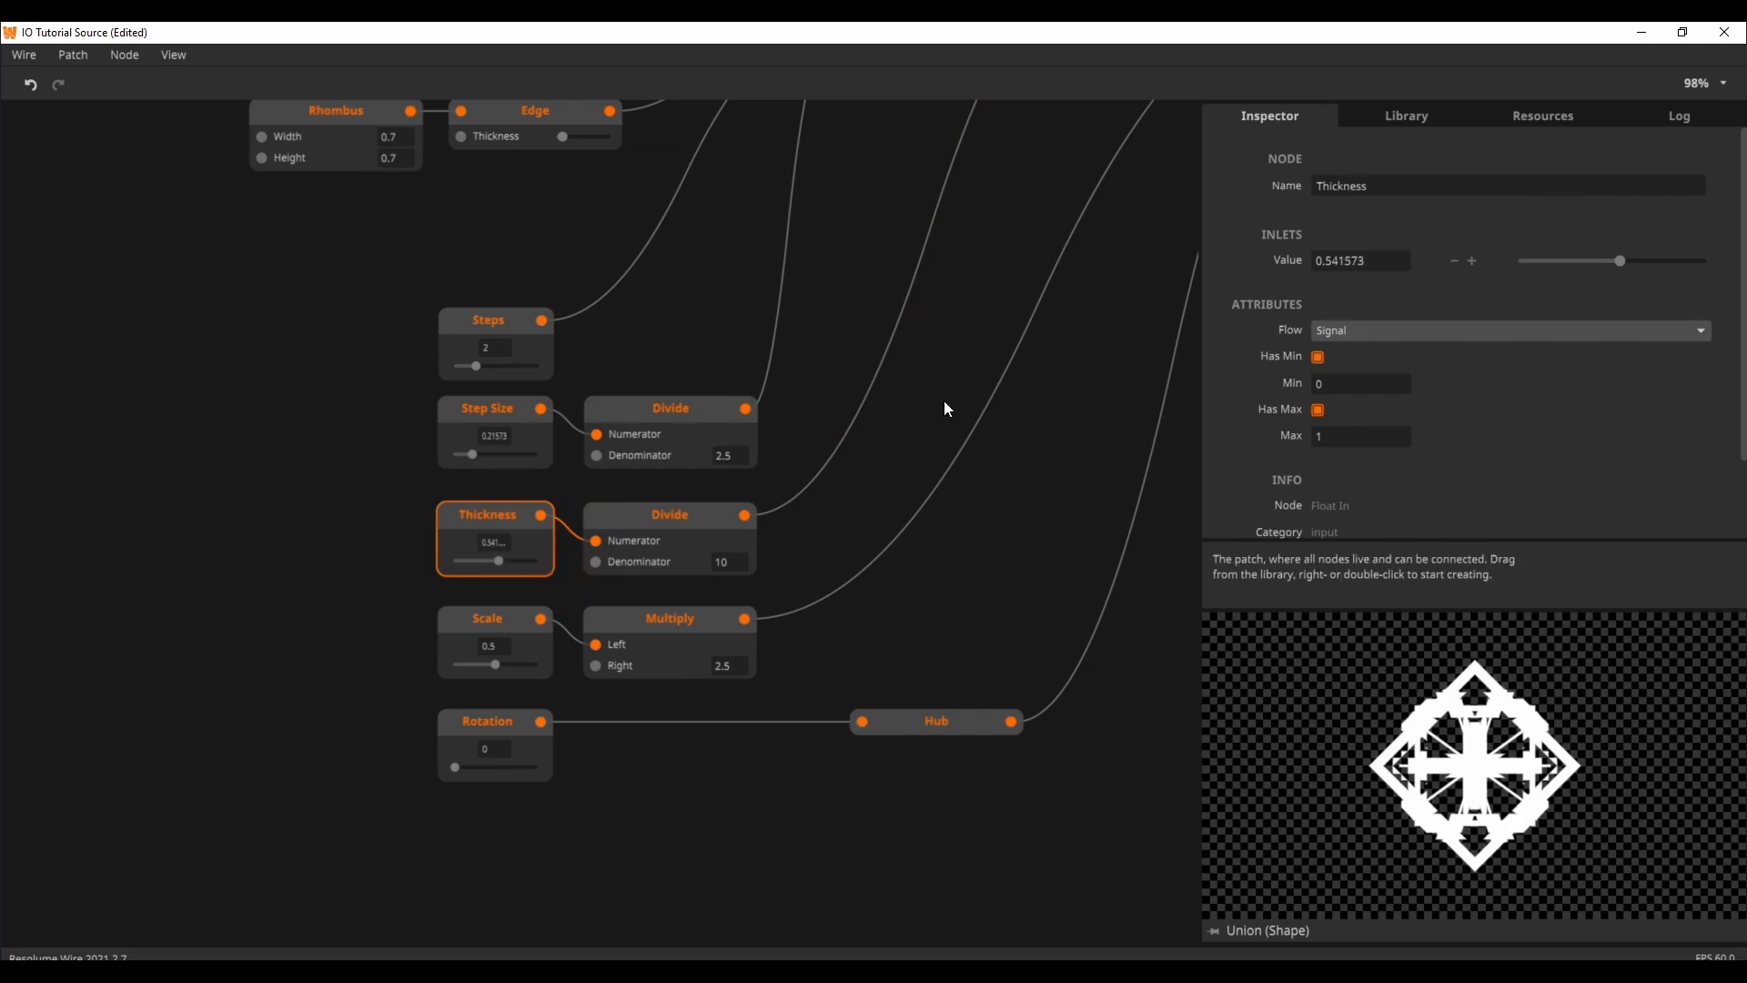
# Step: Select the Texture Out node at the end of the chain and pin its preview
pyautogui.moveTo(1055, 468); pyautogui.dragTo(729, 814)
pyautogui.moveTo(1115, 537); pyautogui.dragTo(660, 599)
pyautogui.moveTo(1148, 478); pyautogui.dragTo(926, 509)
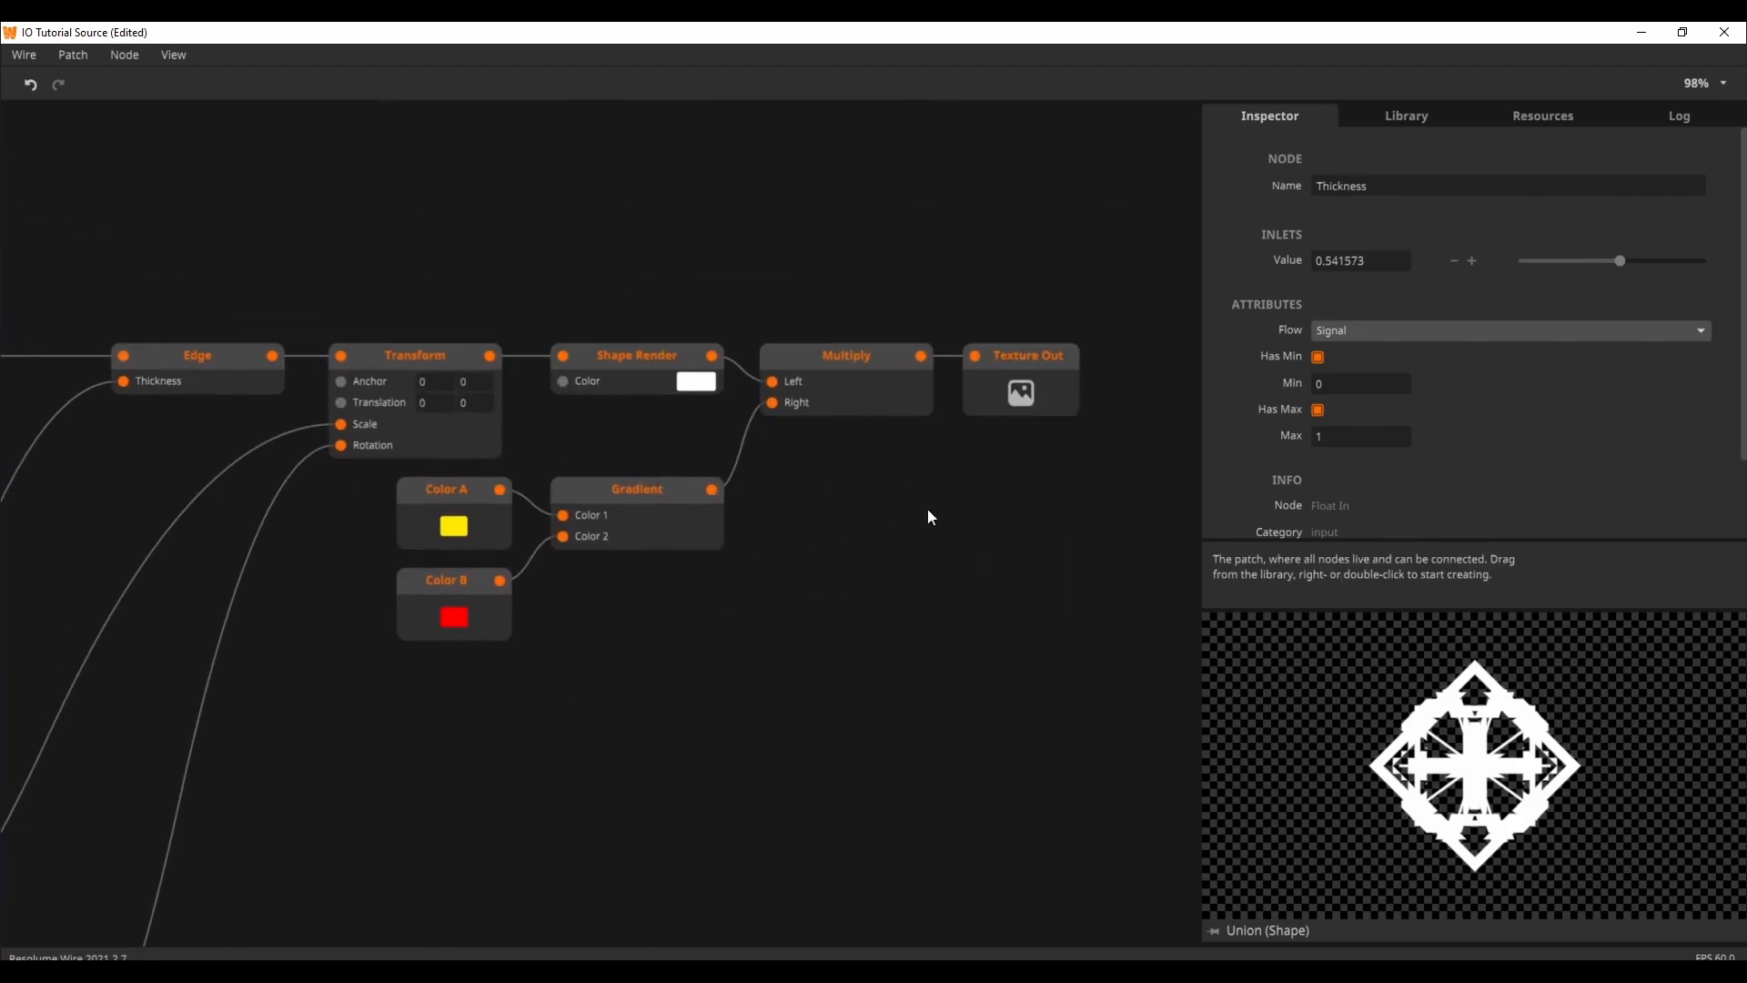
pyautogui.click(1021, 360)
pyautogui.click(1212, 931)
pyautogui.moveTo(408, 521); pyautogui.dragTo(664, 497)
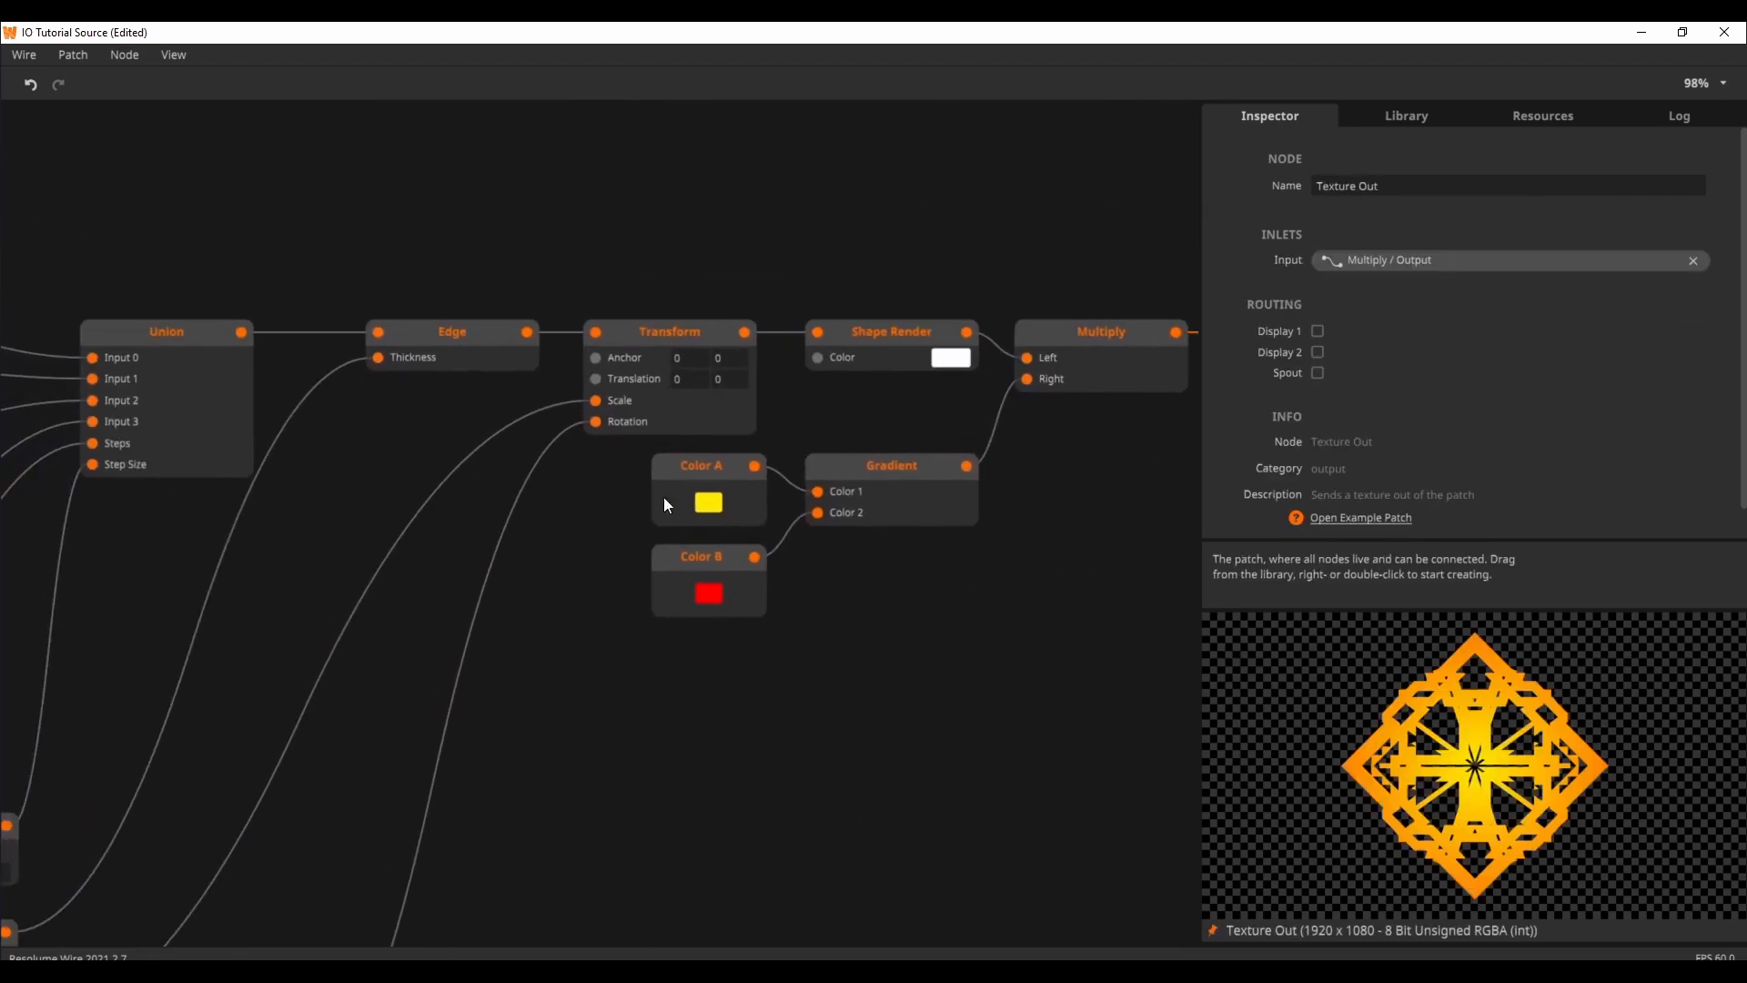
# Step: Set the Thickness input to about 0.28 and follow its connection to the Edge node after Union
pyautogui.moveTo(600, 908); pyautogui.dragTo(1069, 651)
pyautogui.moveTo(582, 869); pyautogui.dragTo(826, 697)
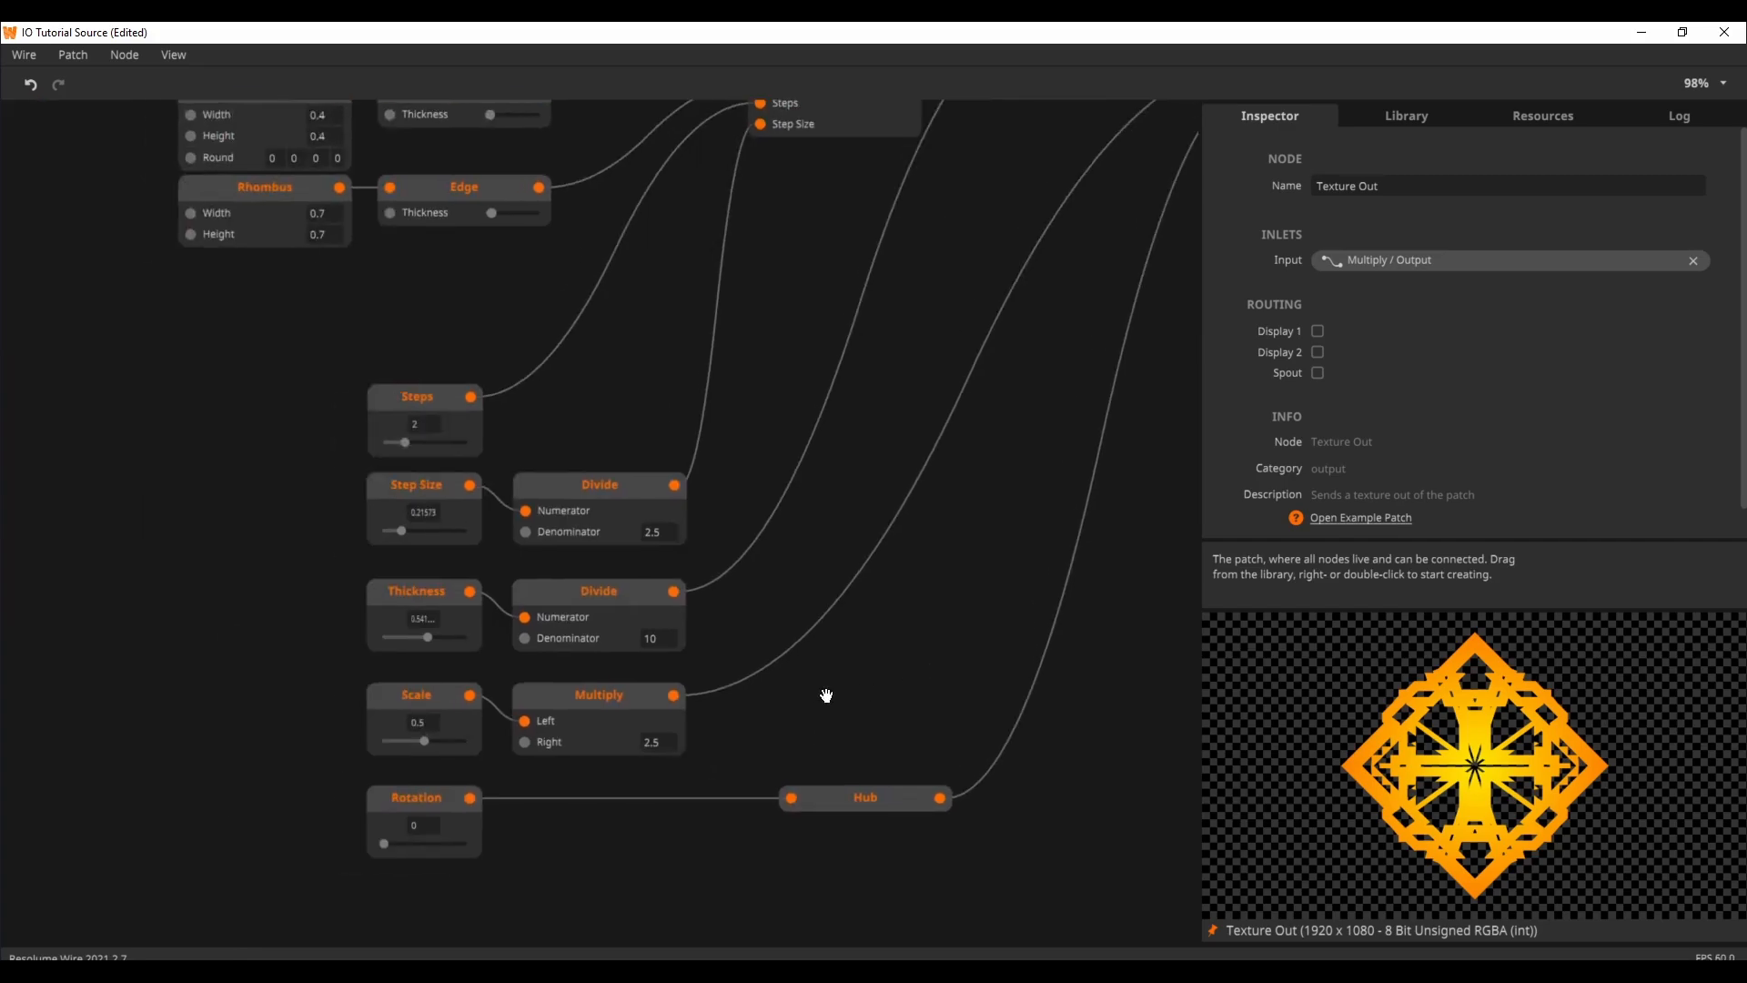
pyautogui.moveTo(428, 639); pyautogui.dragTo(407, 640)
pyautogui.moveTo(907, 303); pyautogui.dragTo(690, 587)
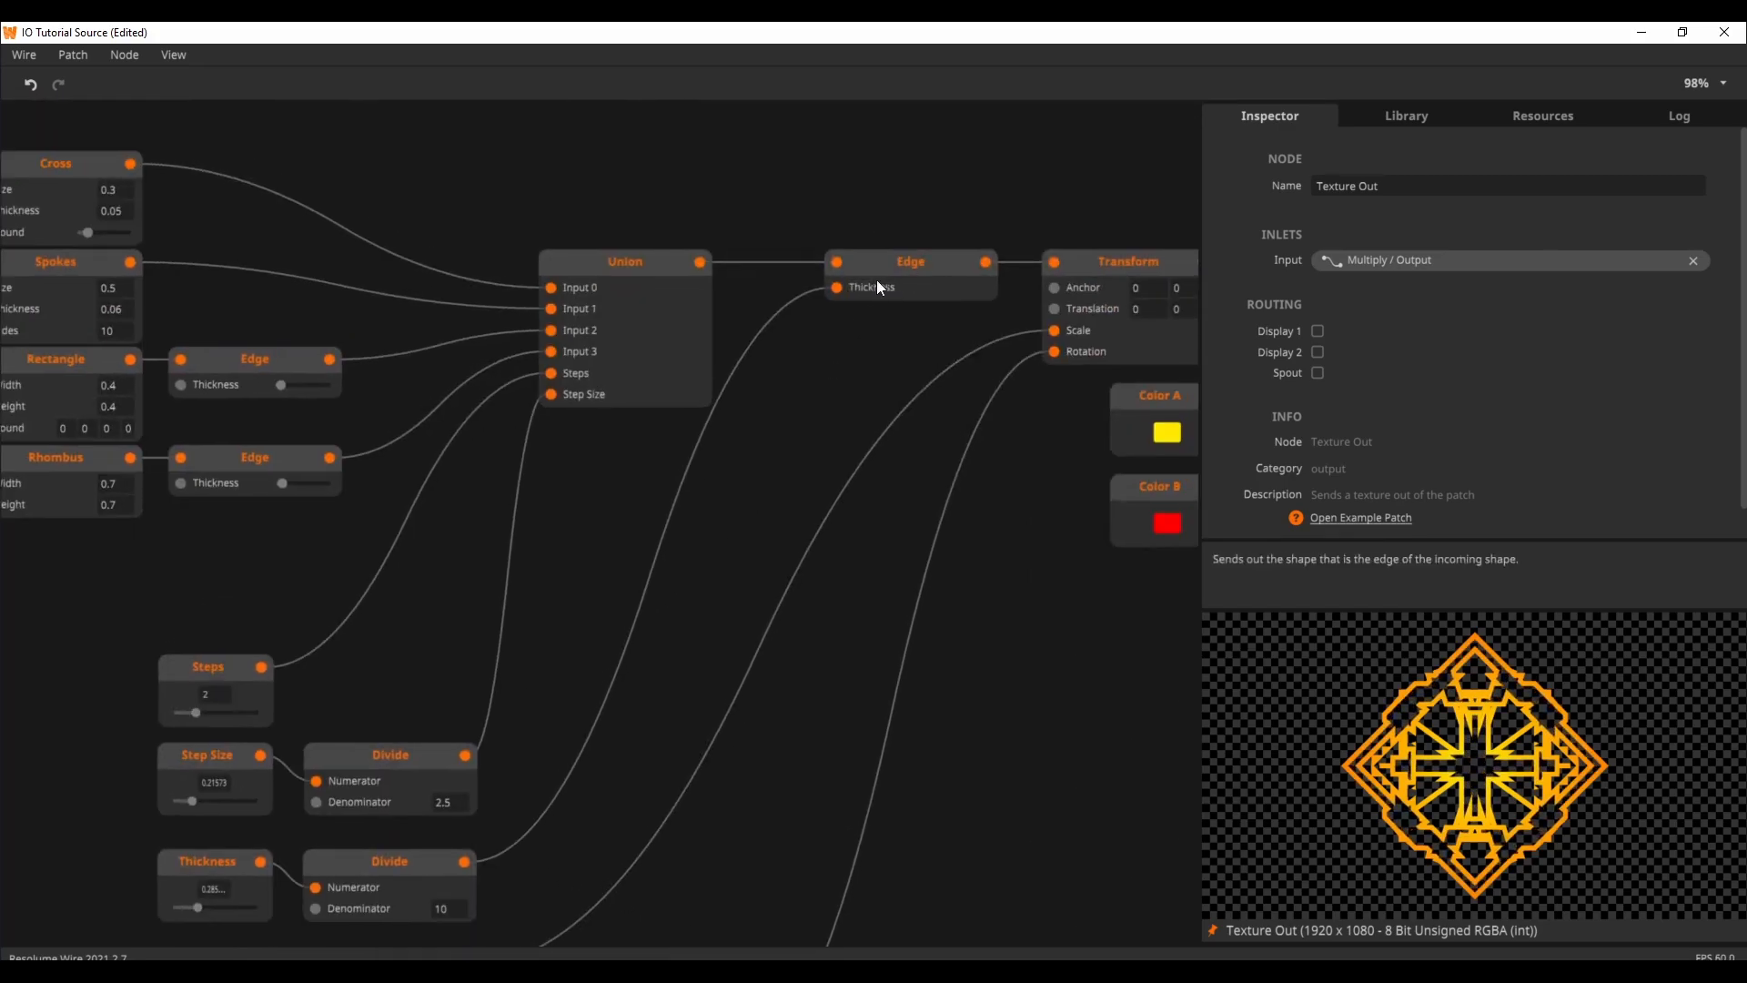
# Step: Inspect the Union node and the preview of the Edge node after it, then return the preview to Texture Out, unpinned
pyautogui.click(673, 319)
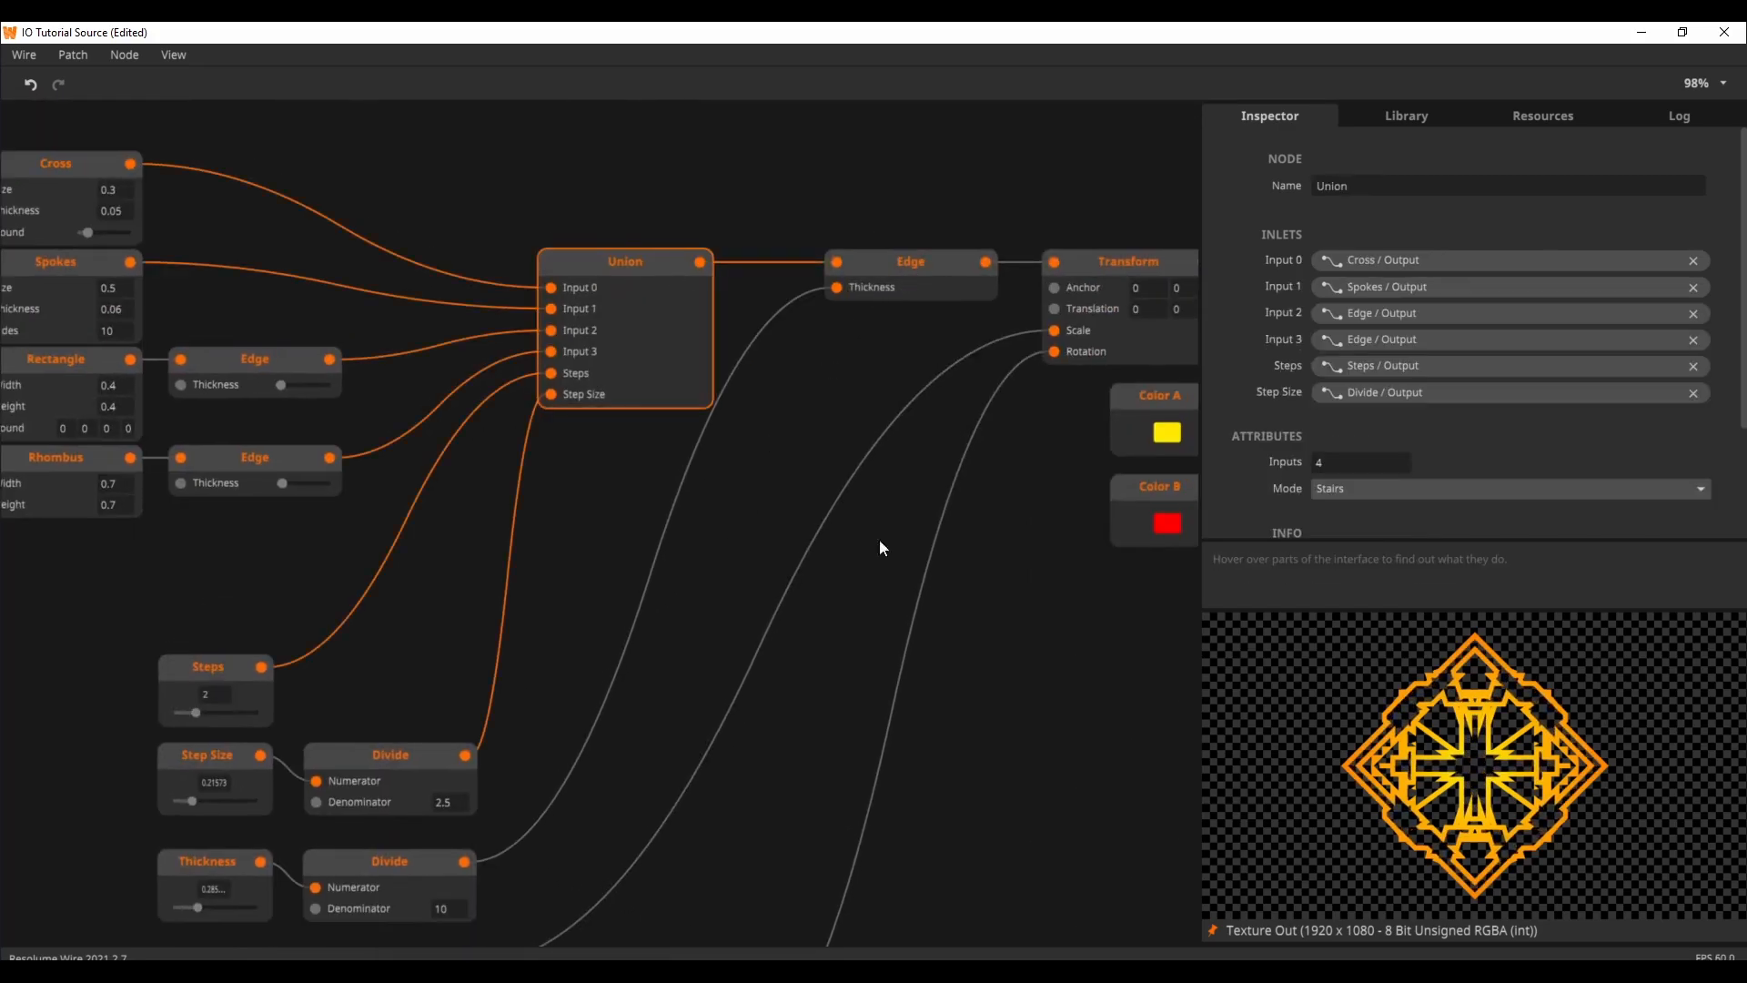
pyautogui.click(1213, 932)
pyautogui.click(926, 294)
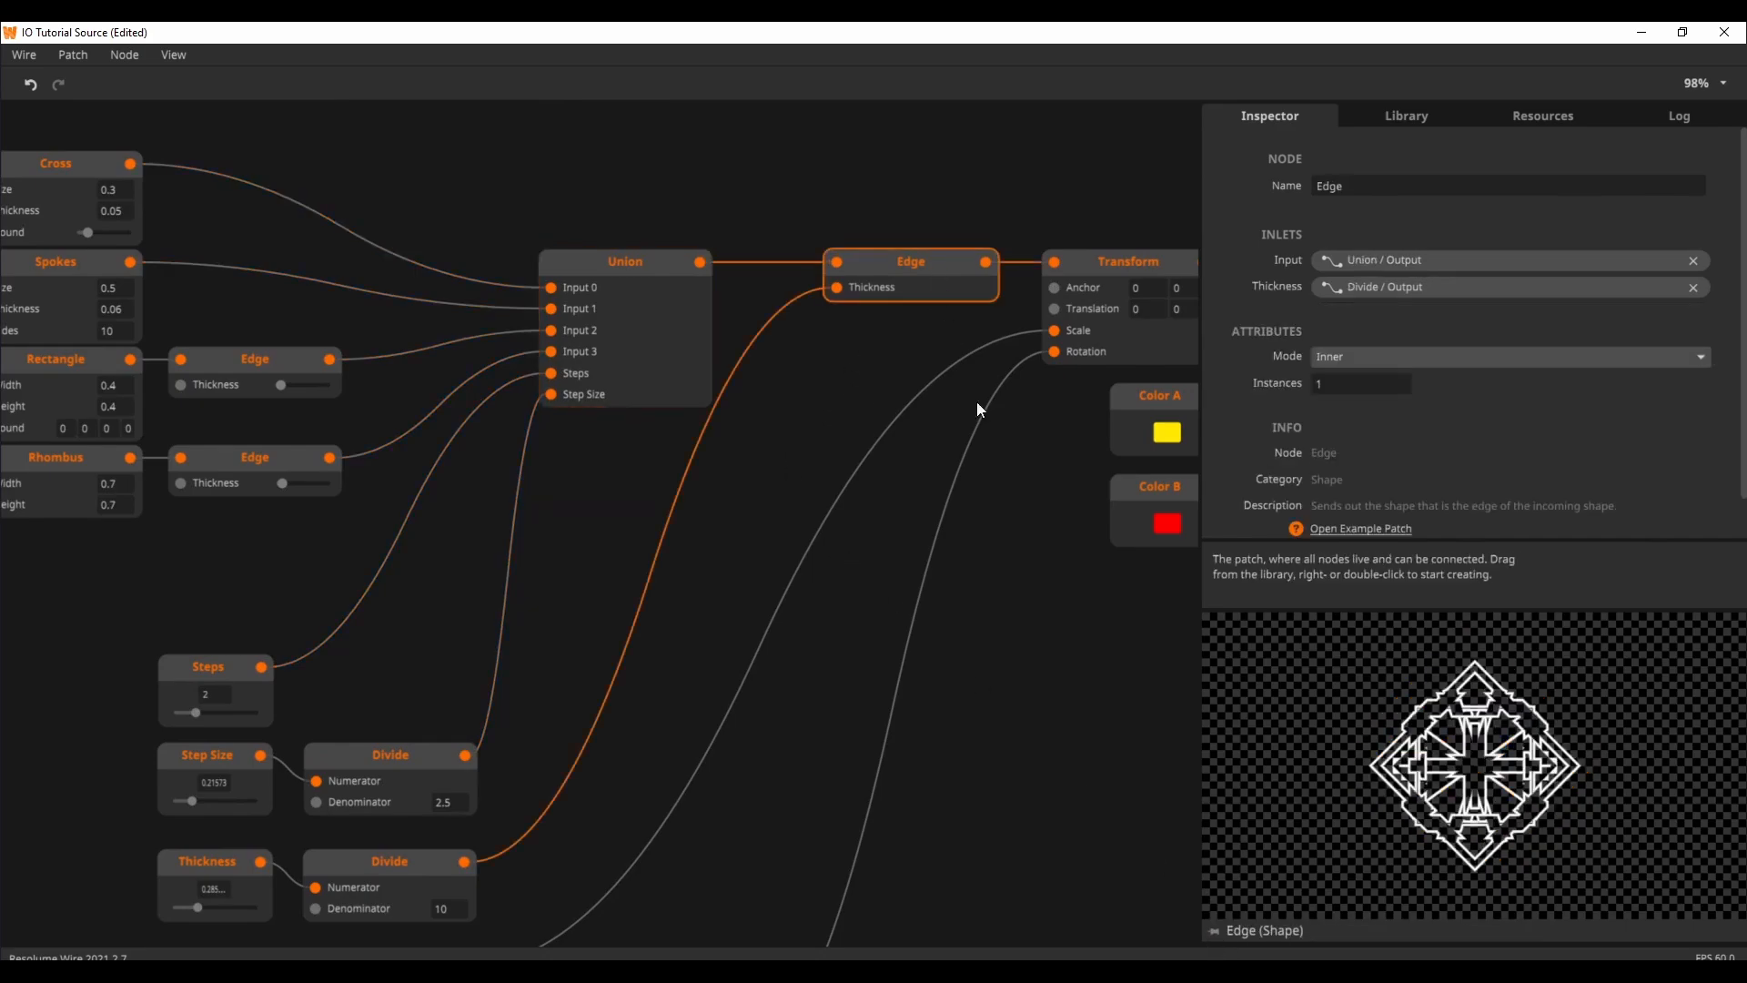
pyautogui.click(1214, 932)
pyautogui.moveTo(1087, 780); pyautogui.dragTo(834, 777)
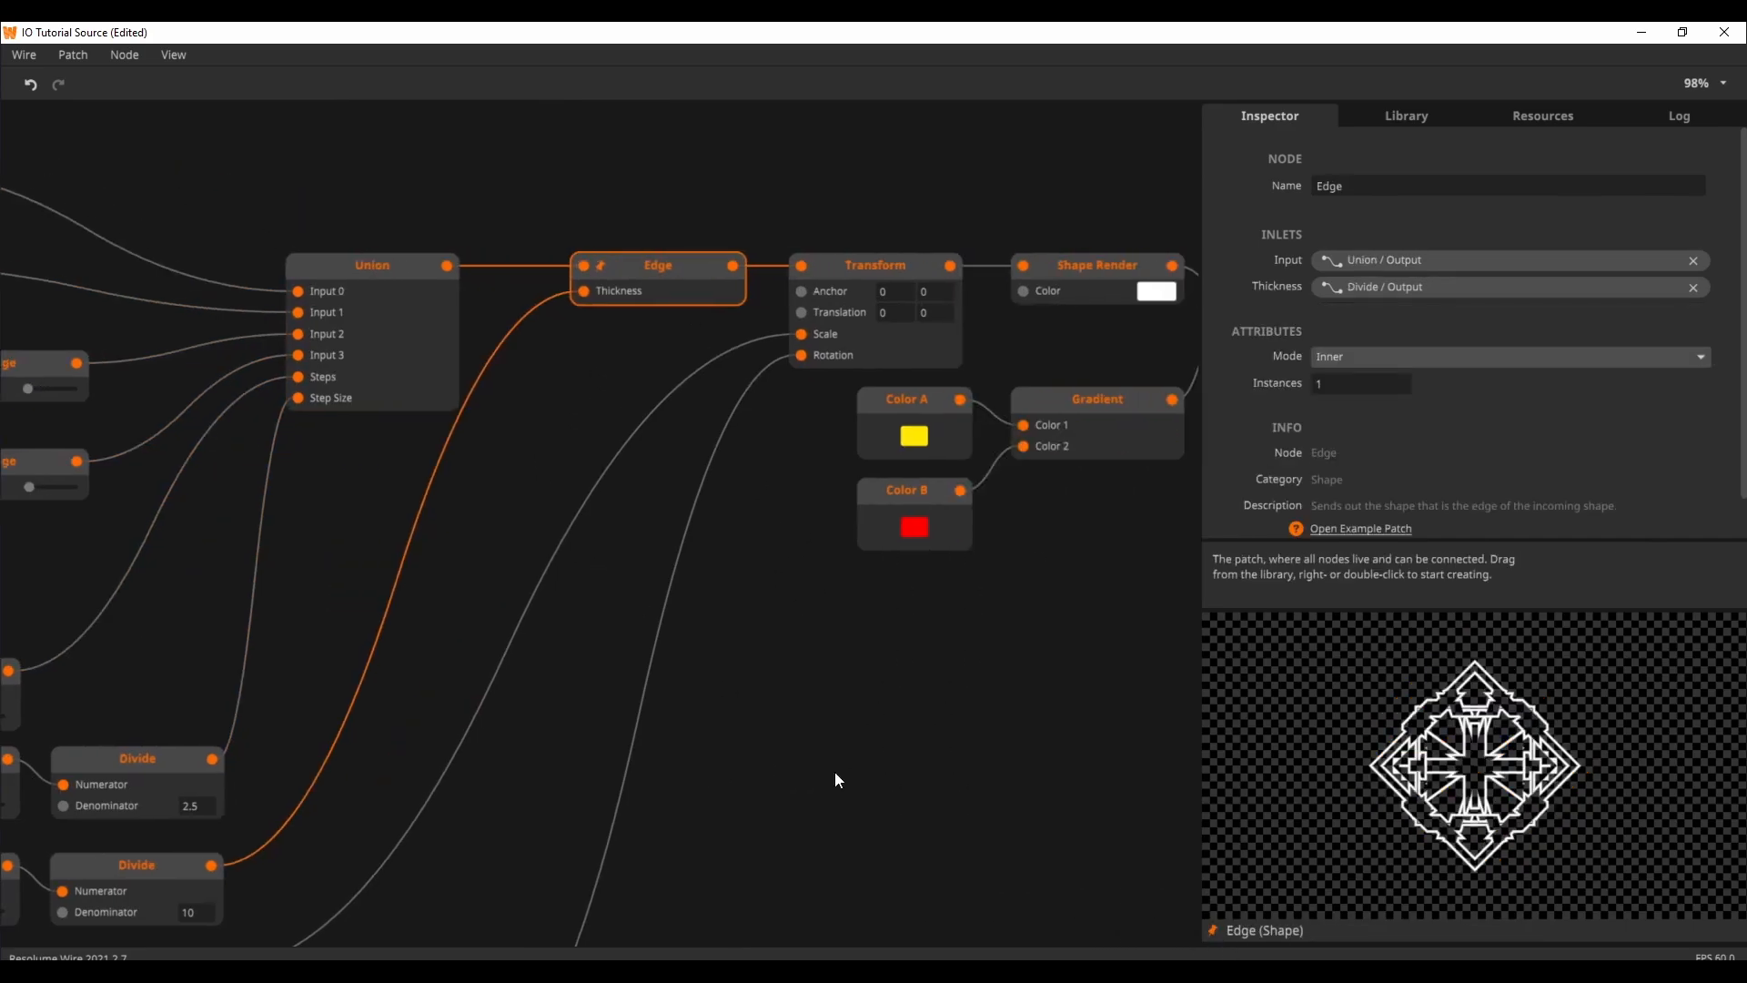
pyautogui.moveTo(1053, 624); pyautogui.dragTo(780, 640)
pyautogui.click(1174, 305)
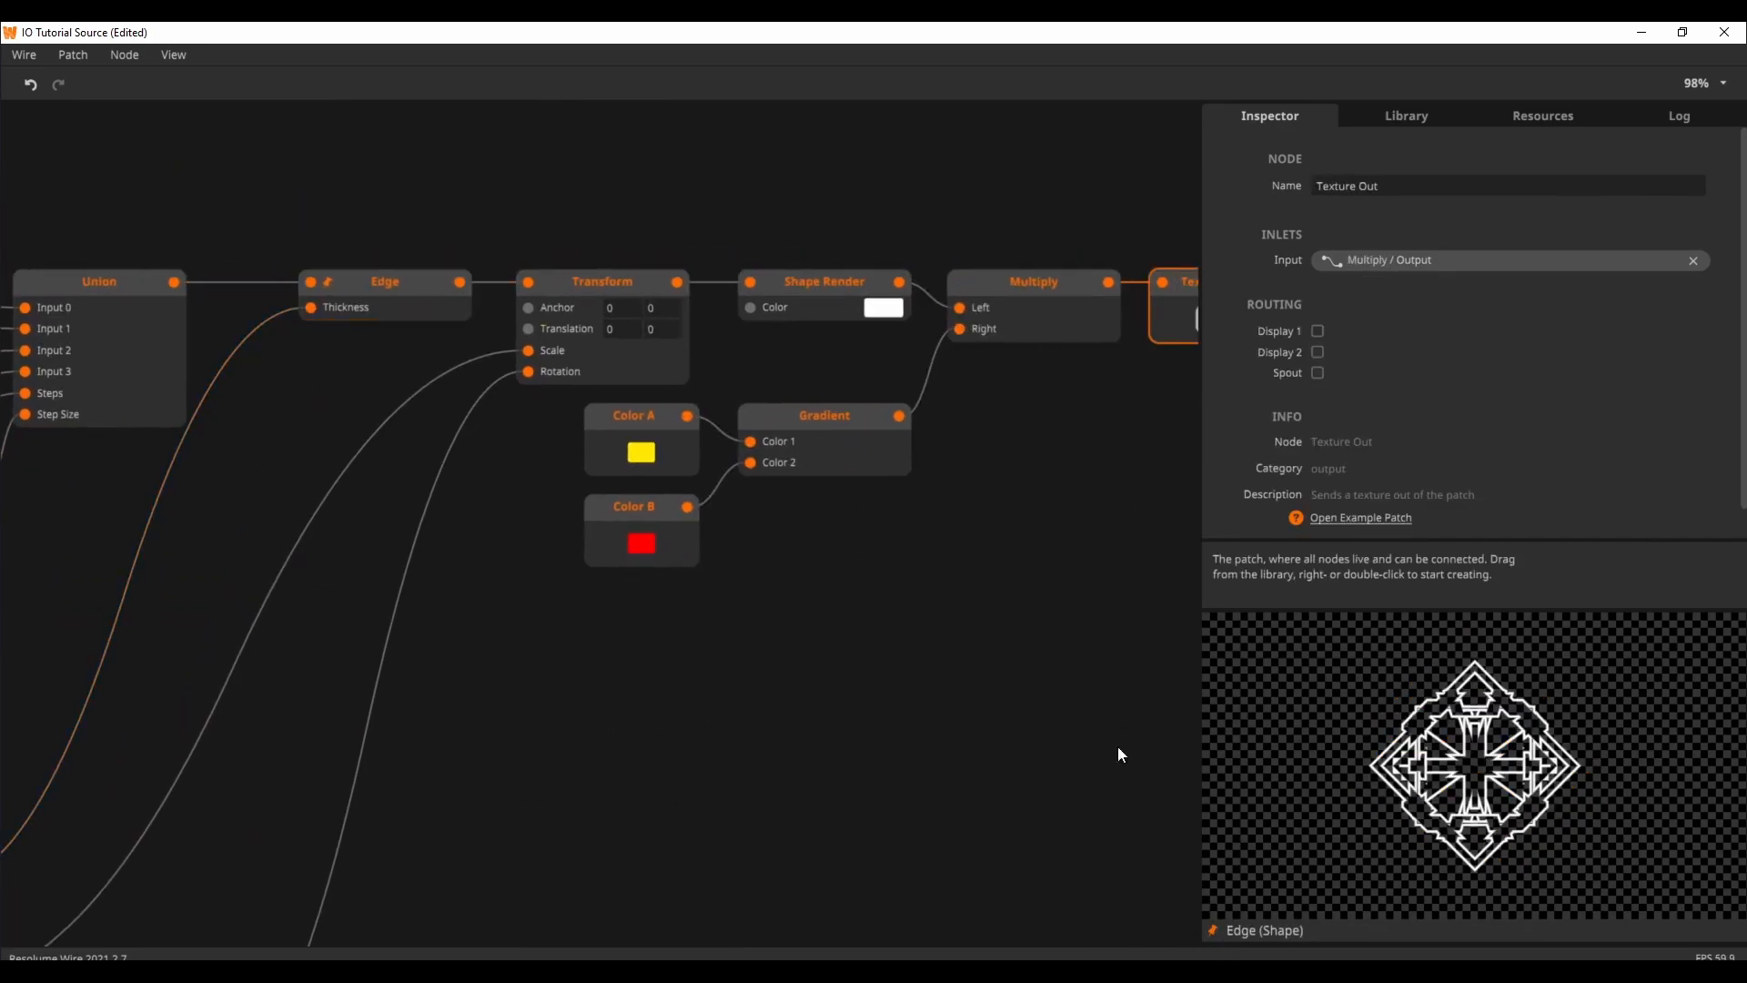
pyautogui.click(1215, 931)
# Step: Try a higher Thickness input value, then set it to about 0.2
pyautogui.moveTo(696, 778); pyautogui.dragTo(1047, 696)
pyautogui.moveTo(588, 729); pyautogui.dragTo(942, 642)
pyautogui.moveTo(418, 753); pyautogui.dragTo(446, 774)
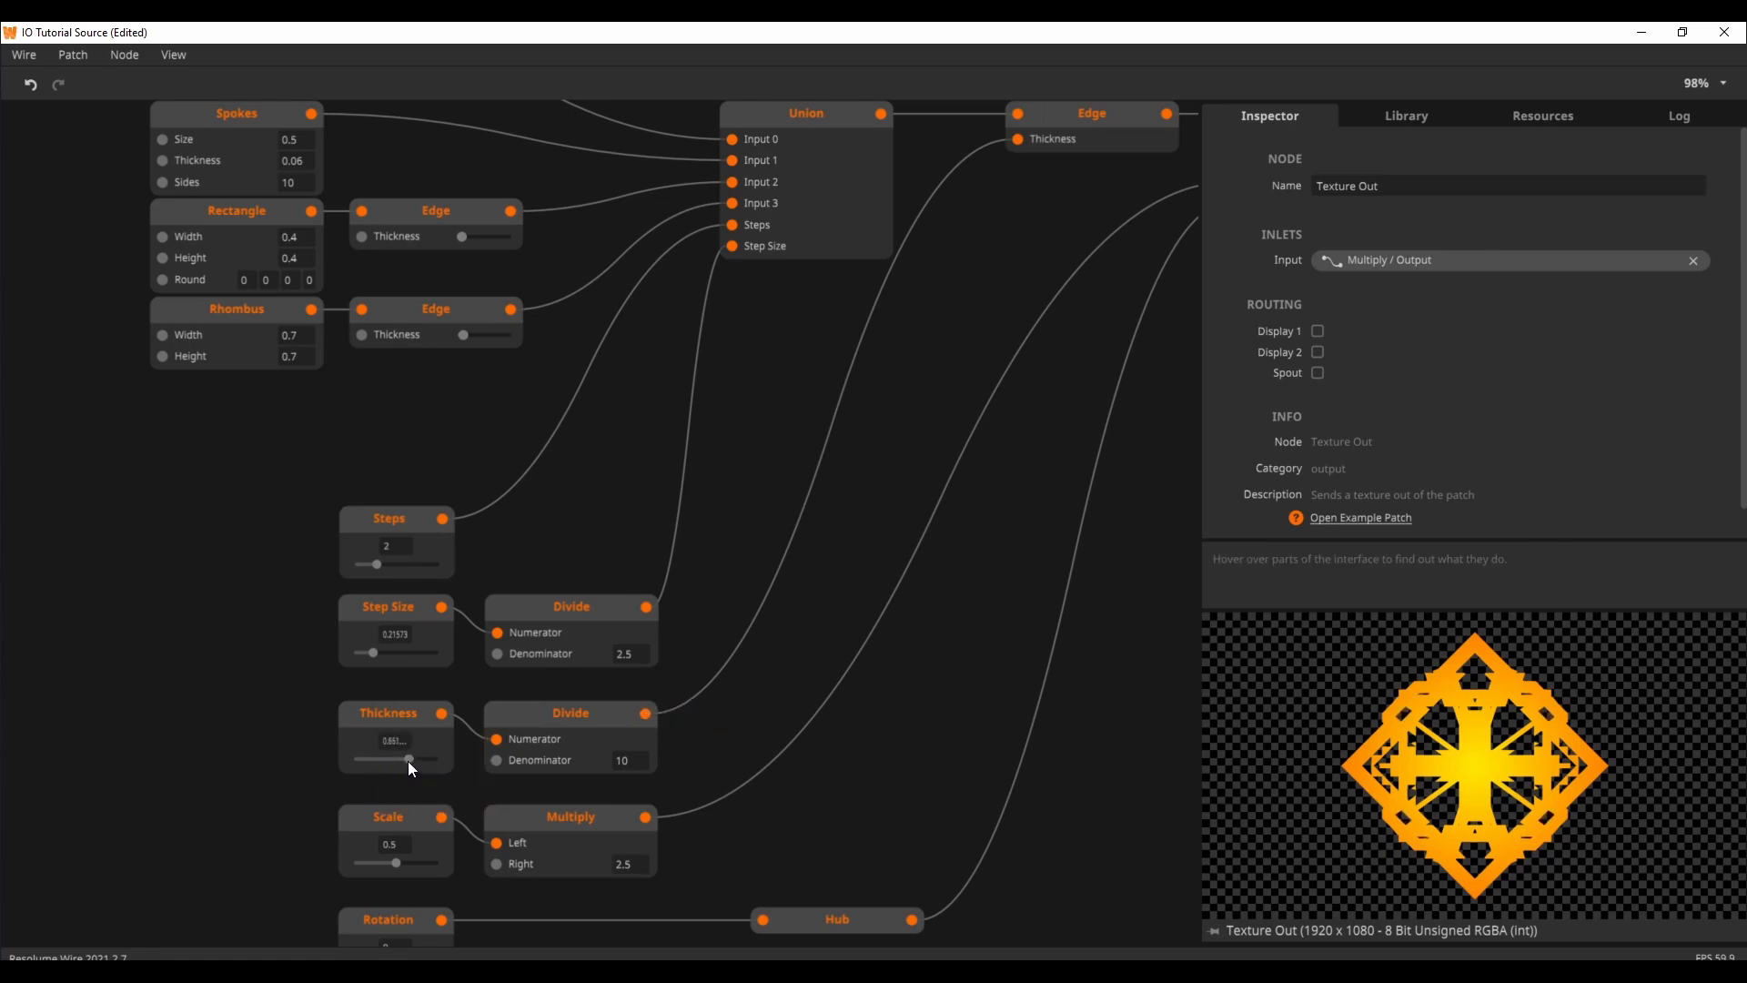
pyautogui.moveTo(408, 760); pyautogui.dragTo(369, 761)
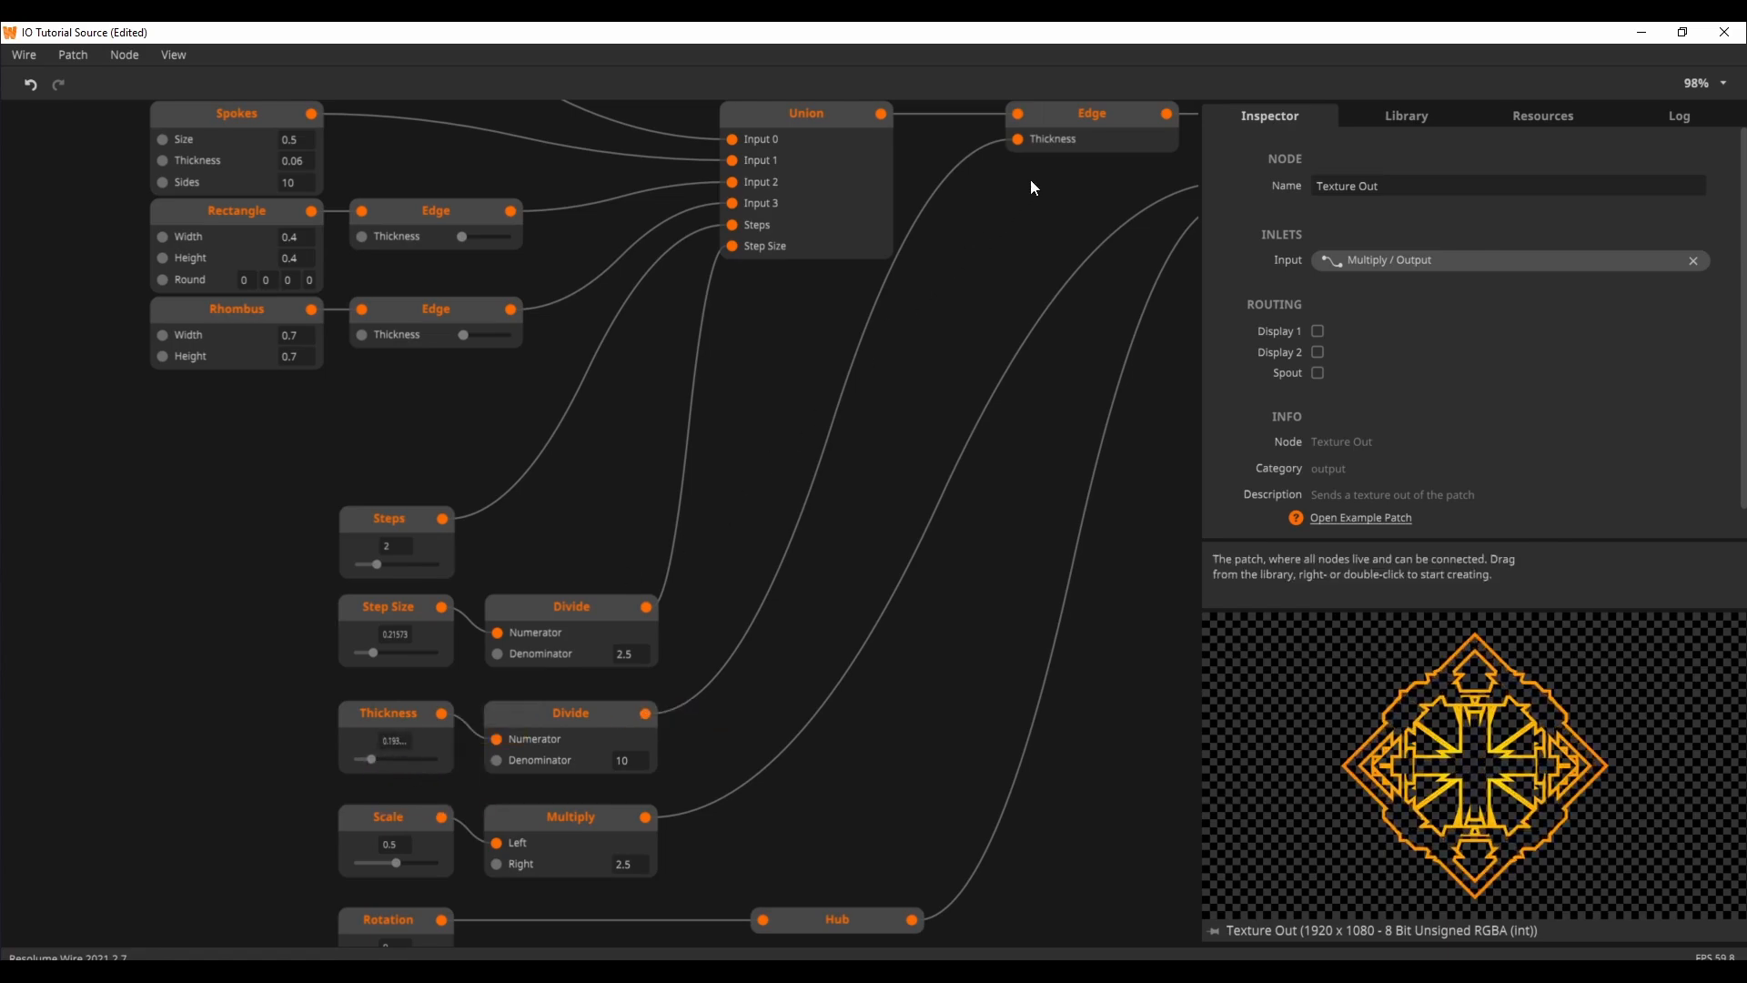
# Step: Raise the Scale input to about 0.59 and then to 1, checking the Multiply node's output
pyautogui.moveTo(1022, 144)
pyautogui.moveTo(916, 694); pyautogui.dragTo(933, 594)
pyautogui.moveTo(892, 679); pyautogui.dragTo(679, 737)
pyautogui.moveTo(1064, 341); pyautogui.dragTo(1161, 280)
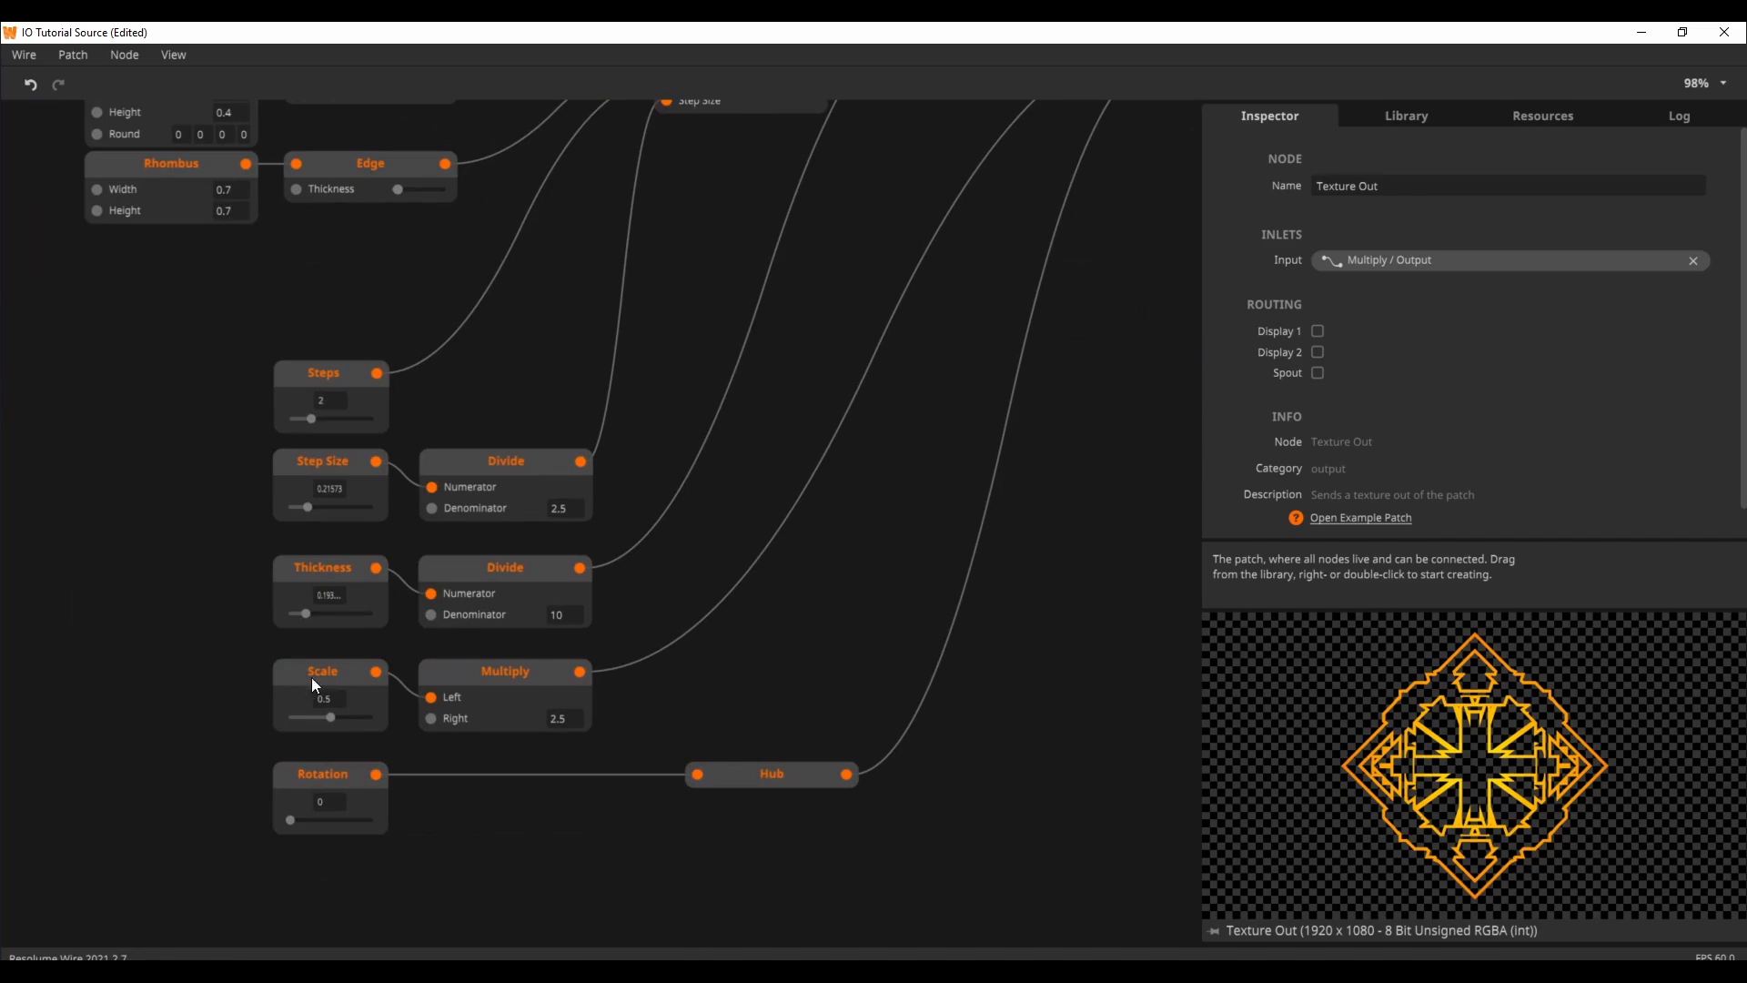
pyautogui.moveTo(317, 720); pyautogui.dragTo(338, 724)
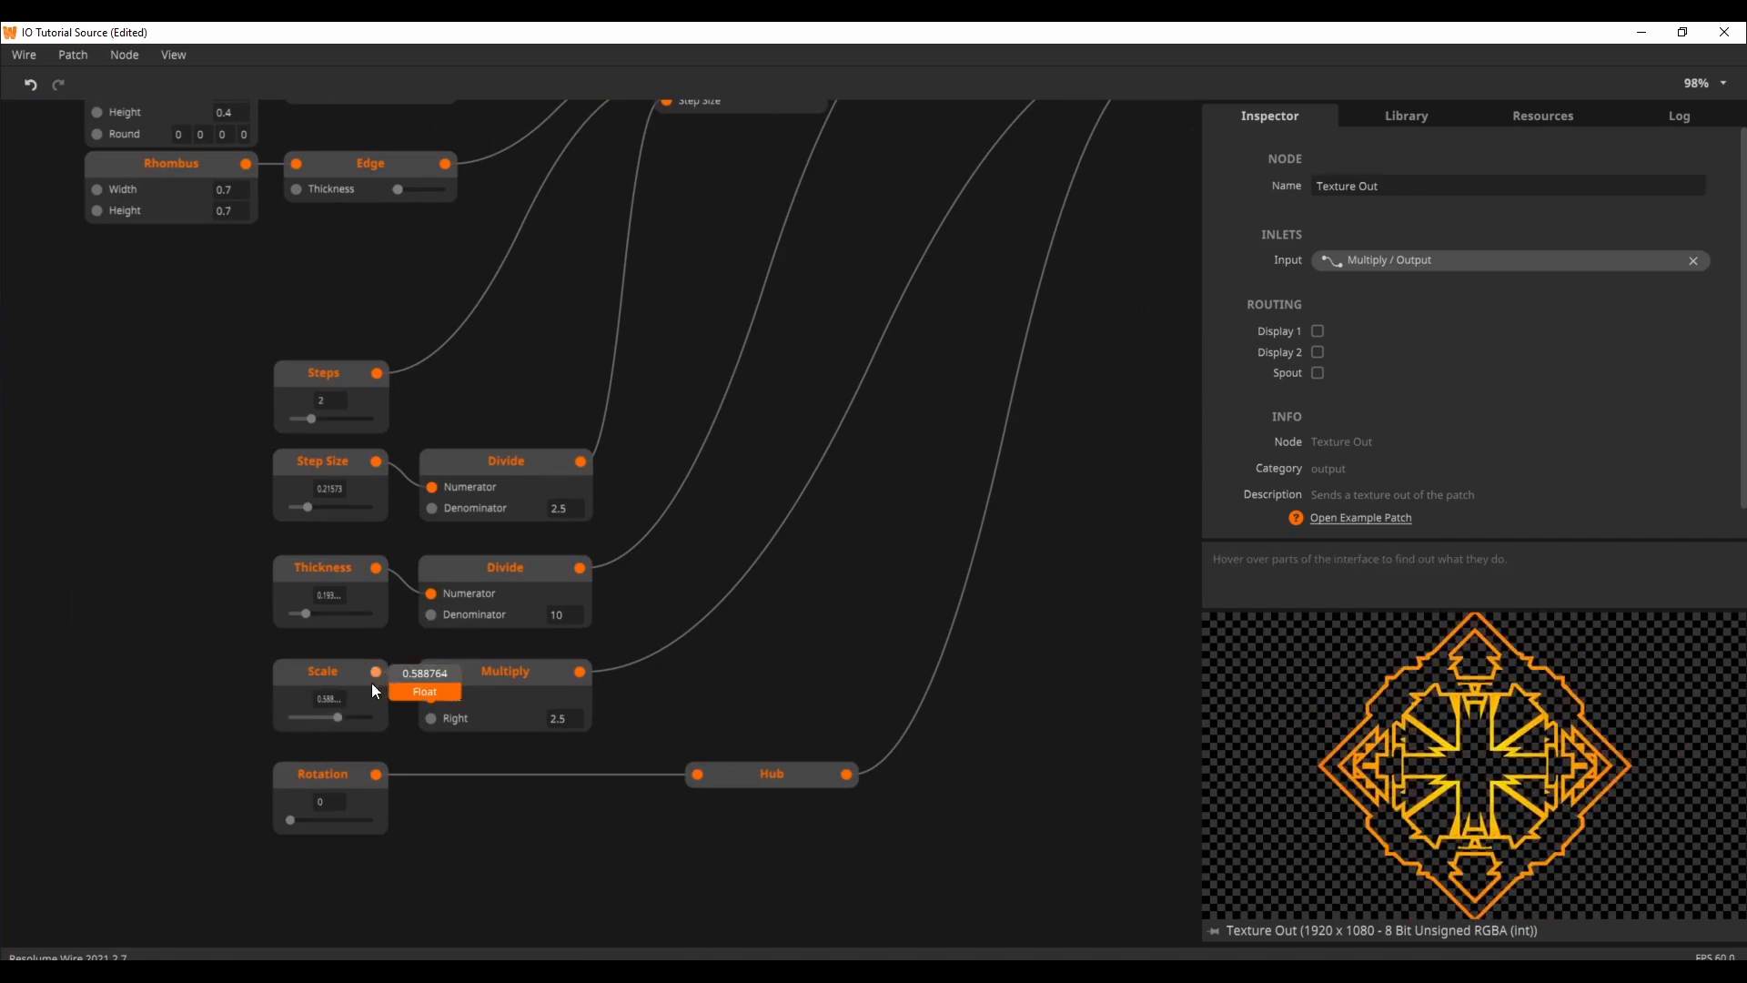
pyautogui.moveTo(342, 715)
pyautogui.mouseDown()
pyautogui.moveTo(288, 723)
pyautogui.moveTo(384, 728)
pyautogui.moveTo(296, 726)
pyautogui.moveTo(371, 719)
pyautogui.mouseUp()
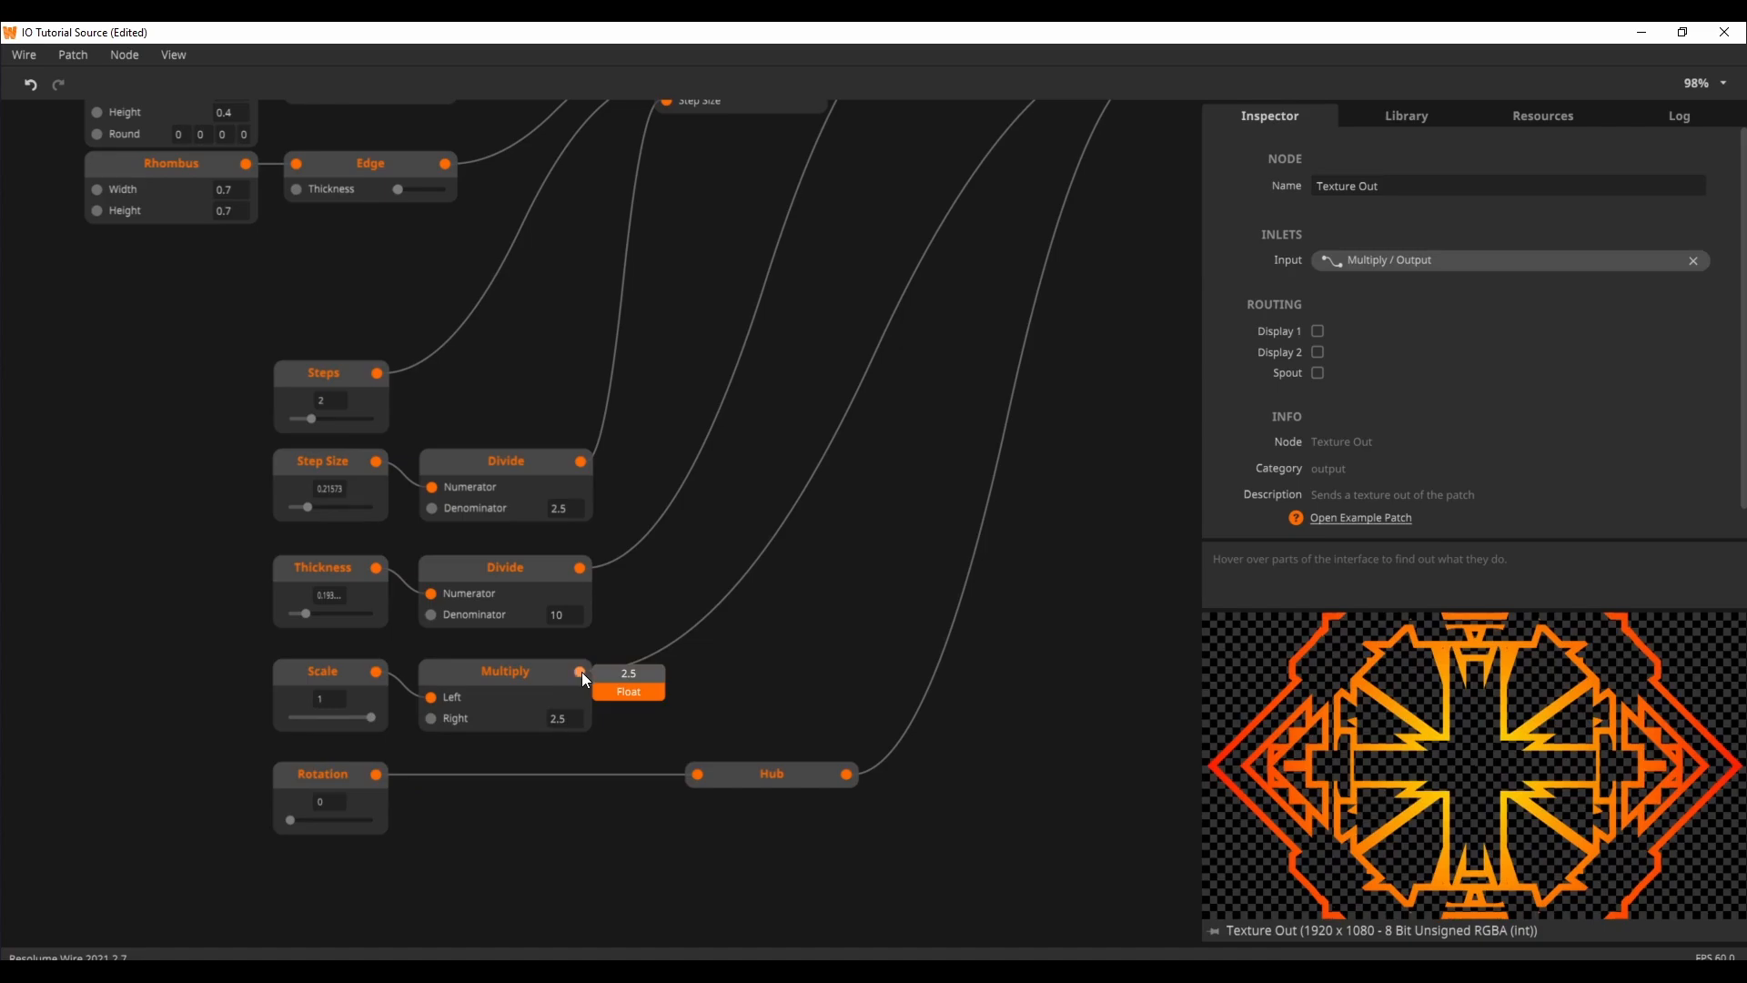
# Step: Follow the scale Multiply node's connection to the Transform node's Scale inlet, then set the Scale input to about 0.47
pyautogui.moveTo(949, 456); pyautogui.dragTo(747, 755)
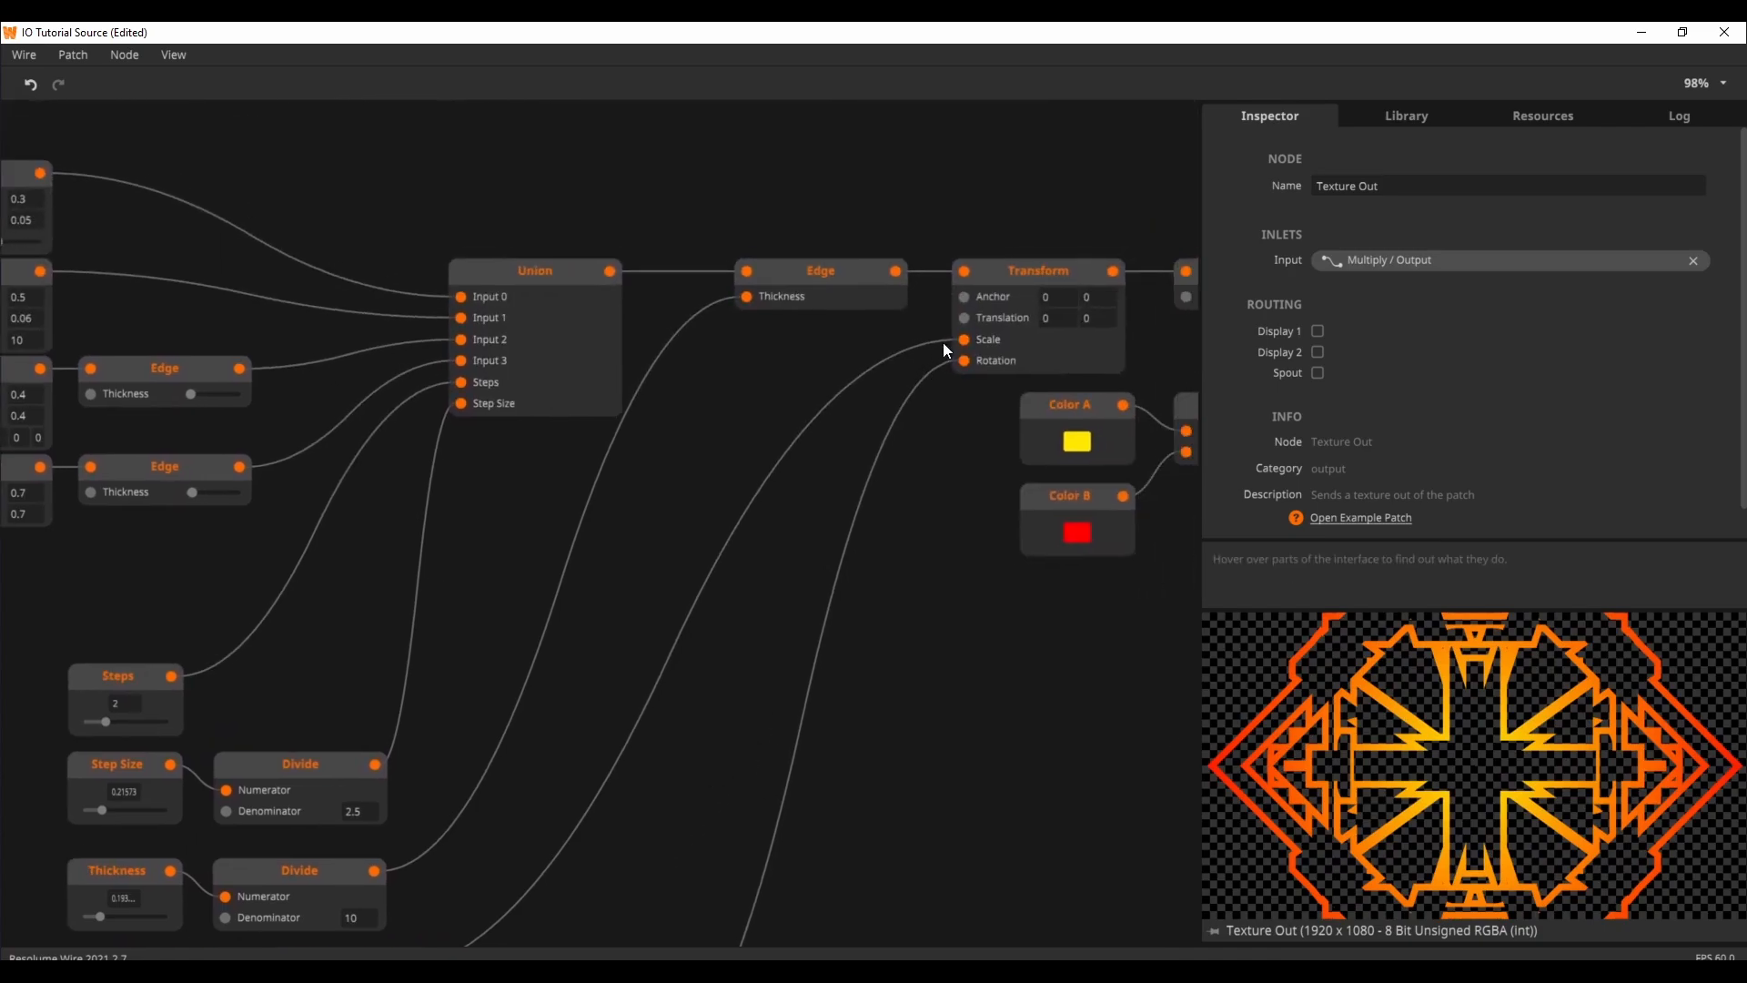
pyautogui.moveTo(590, 794); pyautogui.dragTo(845, 508)
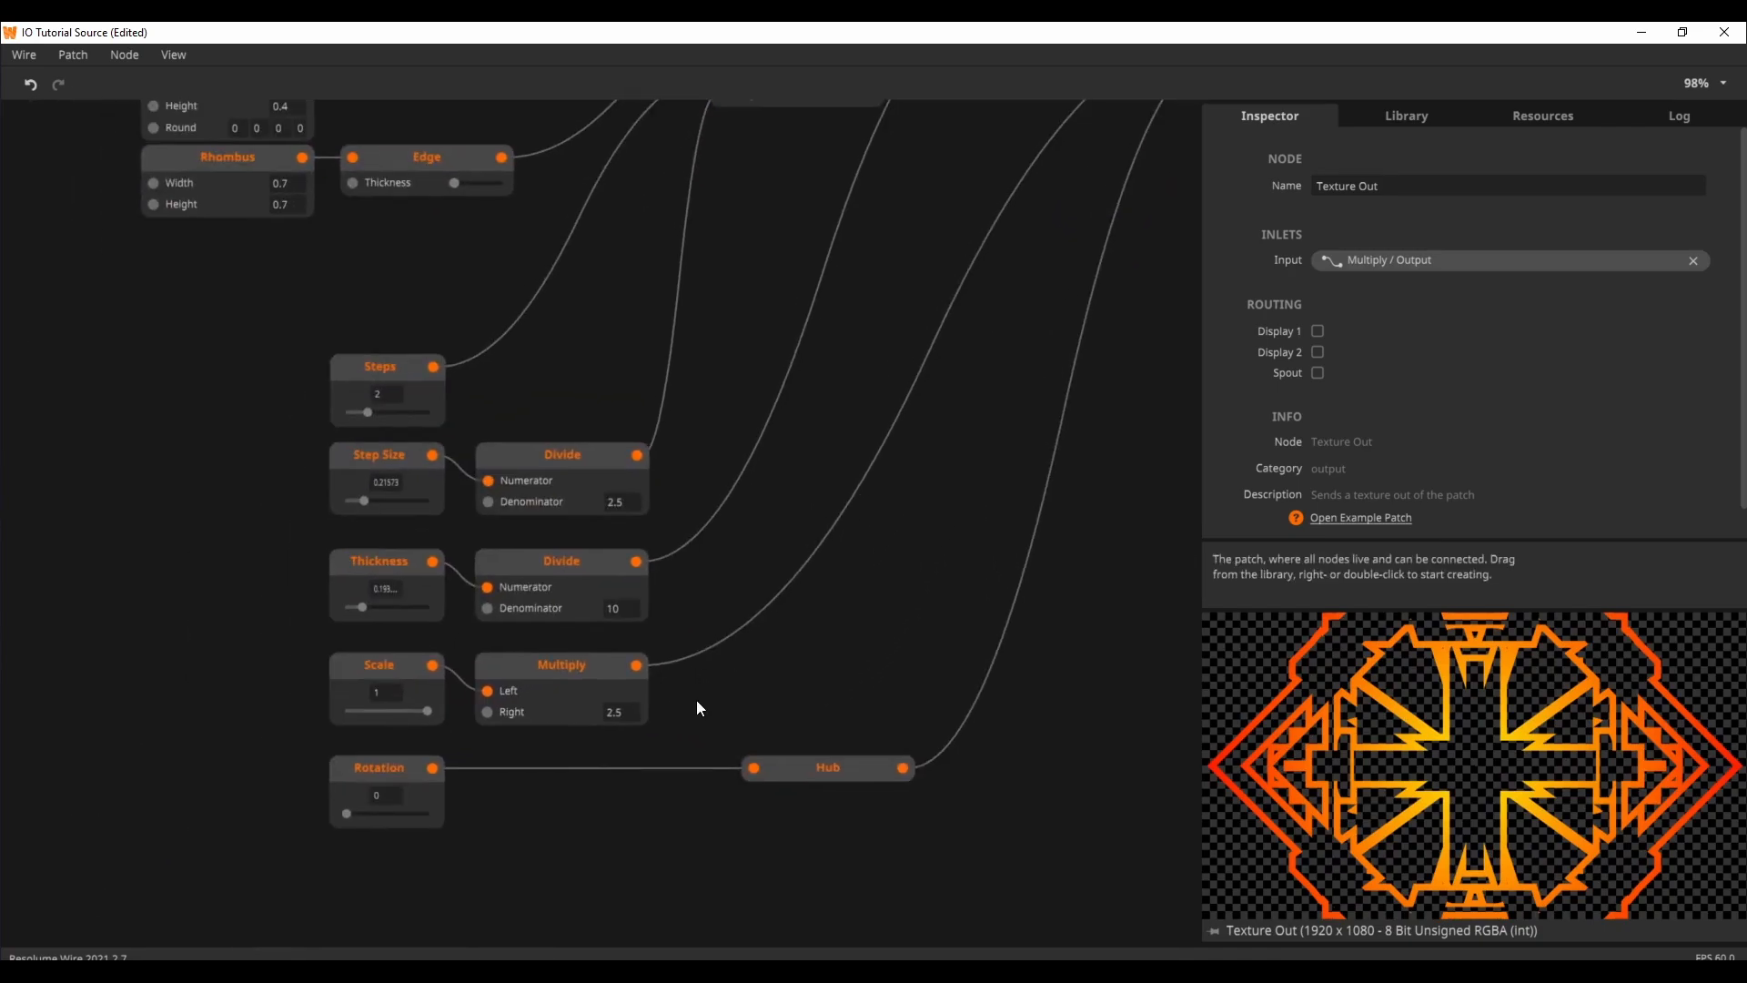
pyautogui.moveTo(436, 690); pyautogui.dragTo(410, 692)
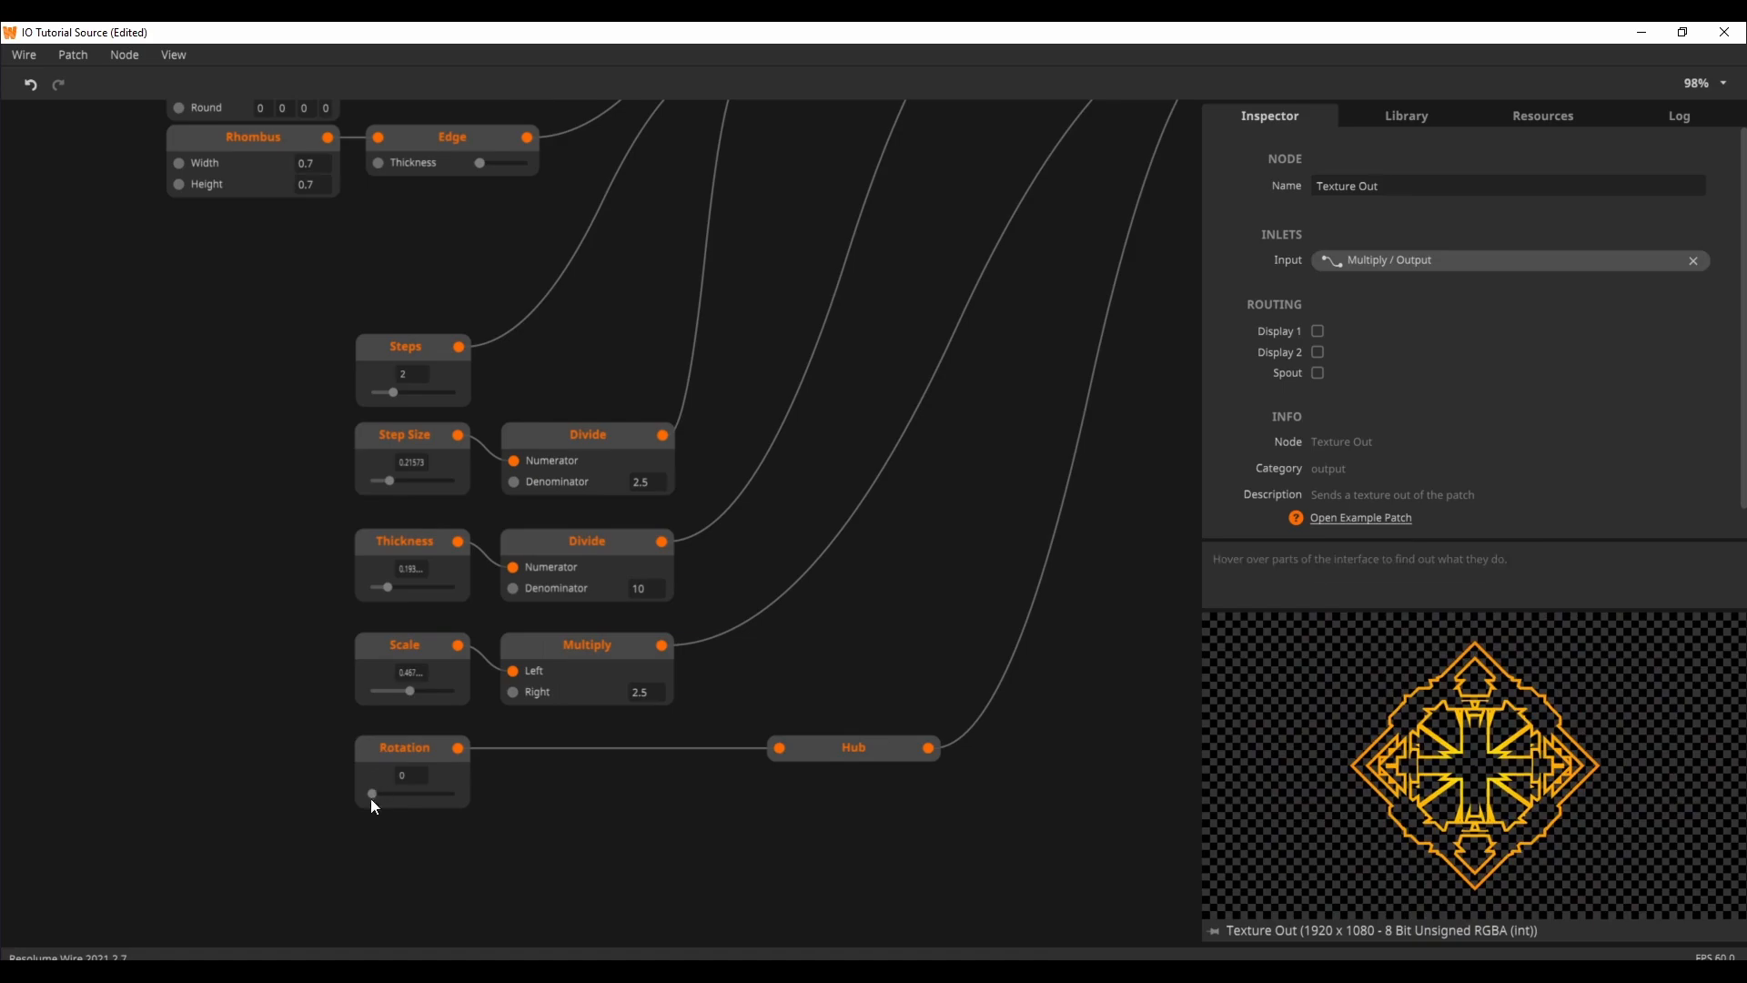
# Step: Inspect the Hub node fed by the Rotation input and follow its connection to the Transform node's Rotation inlet
pyautogui.moveTo(373, 798)
pyautogui.mouseDown()
pyautogui.moveTo(467, 810)
pyautogui.moveTo(344, 806)
pyautogui.mouseUp()
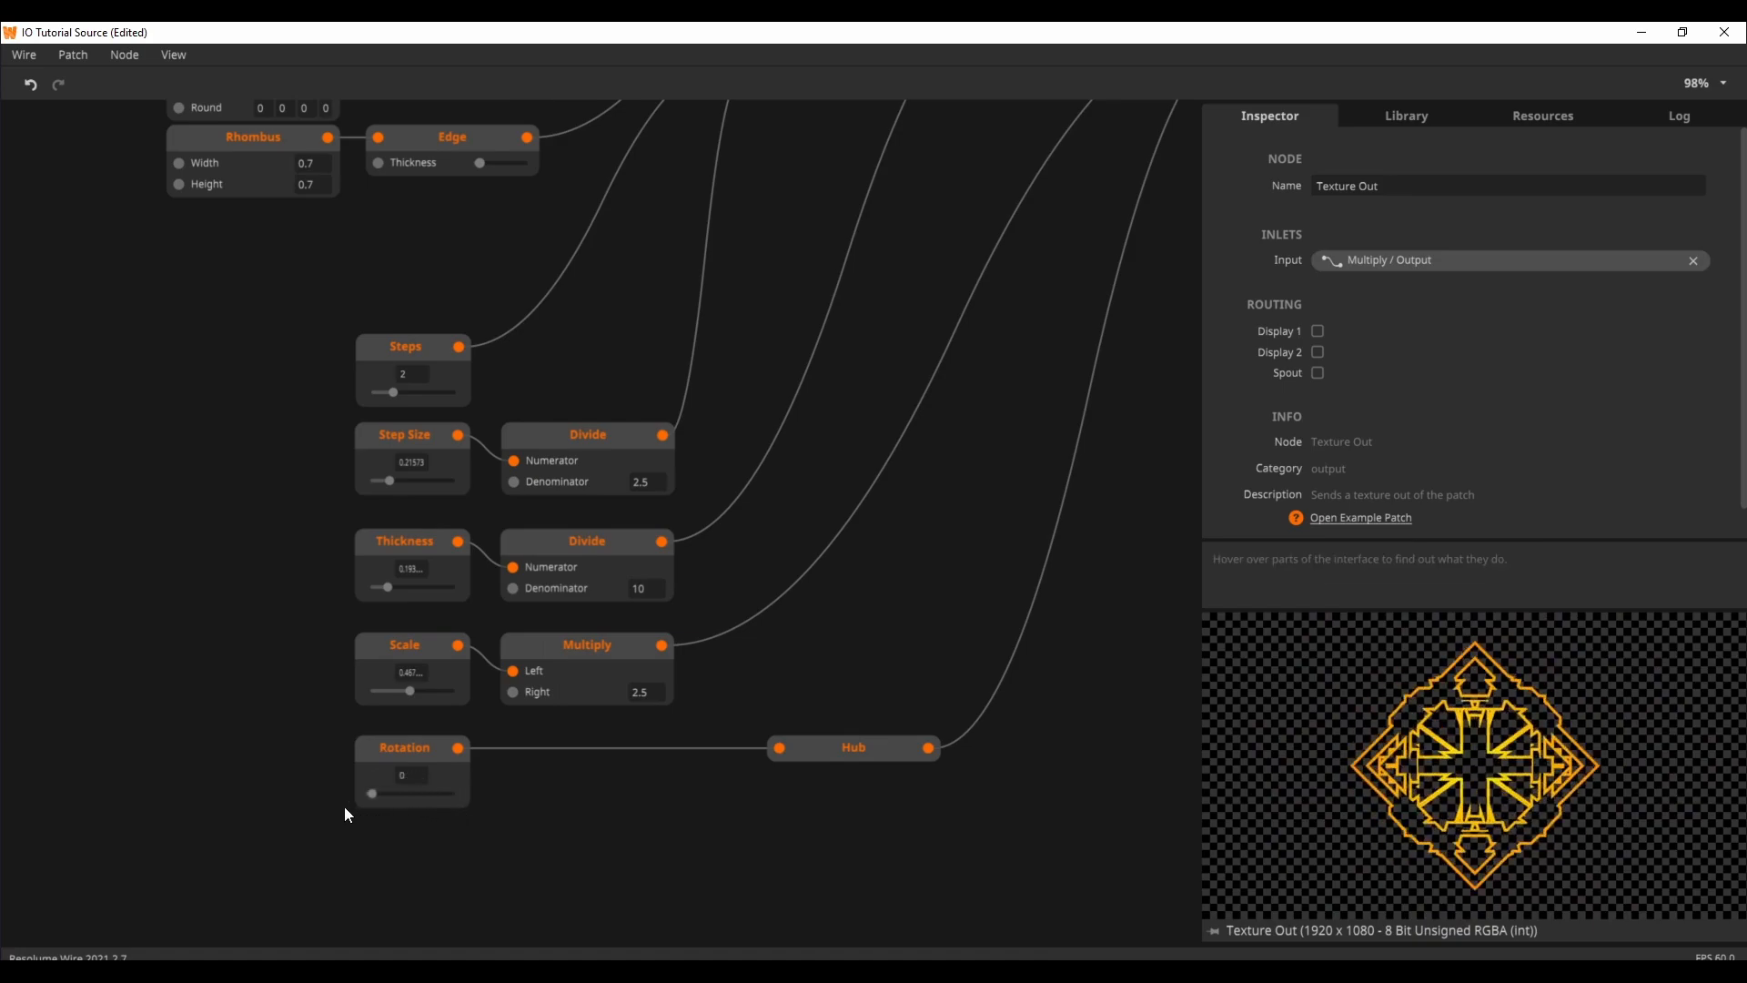
pyautogui.click(806, 744)
pyautogui.moveTo(1106, 739); pyautogui.dragTo(713, 848)
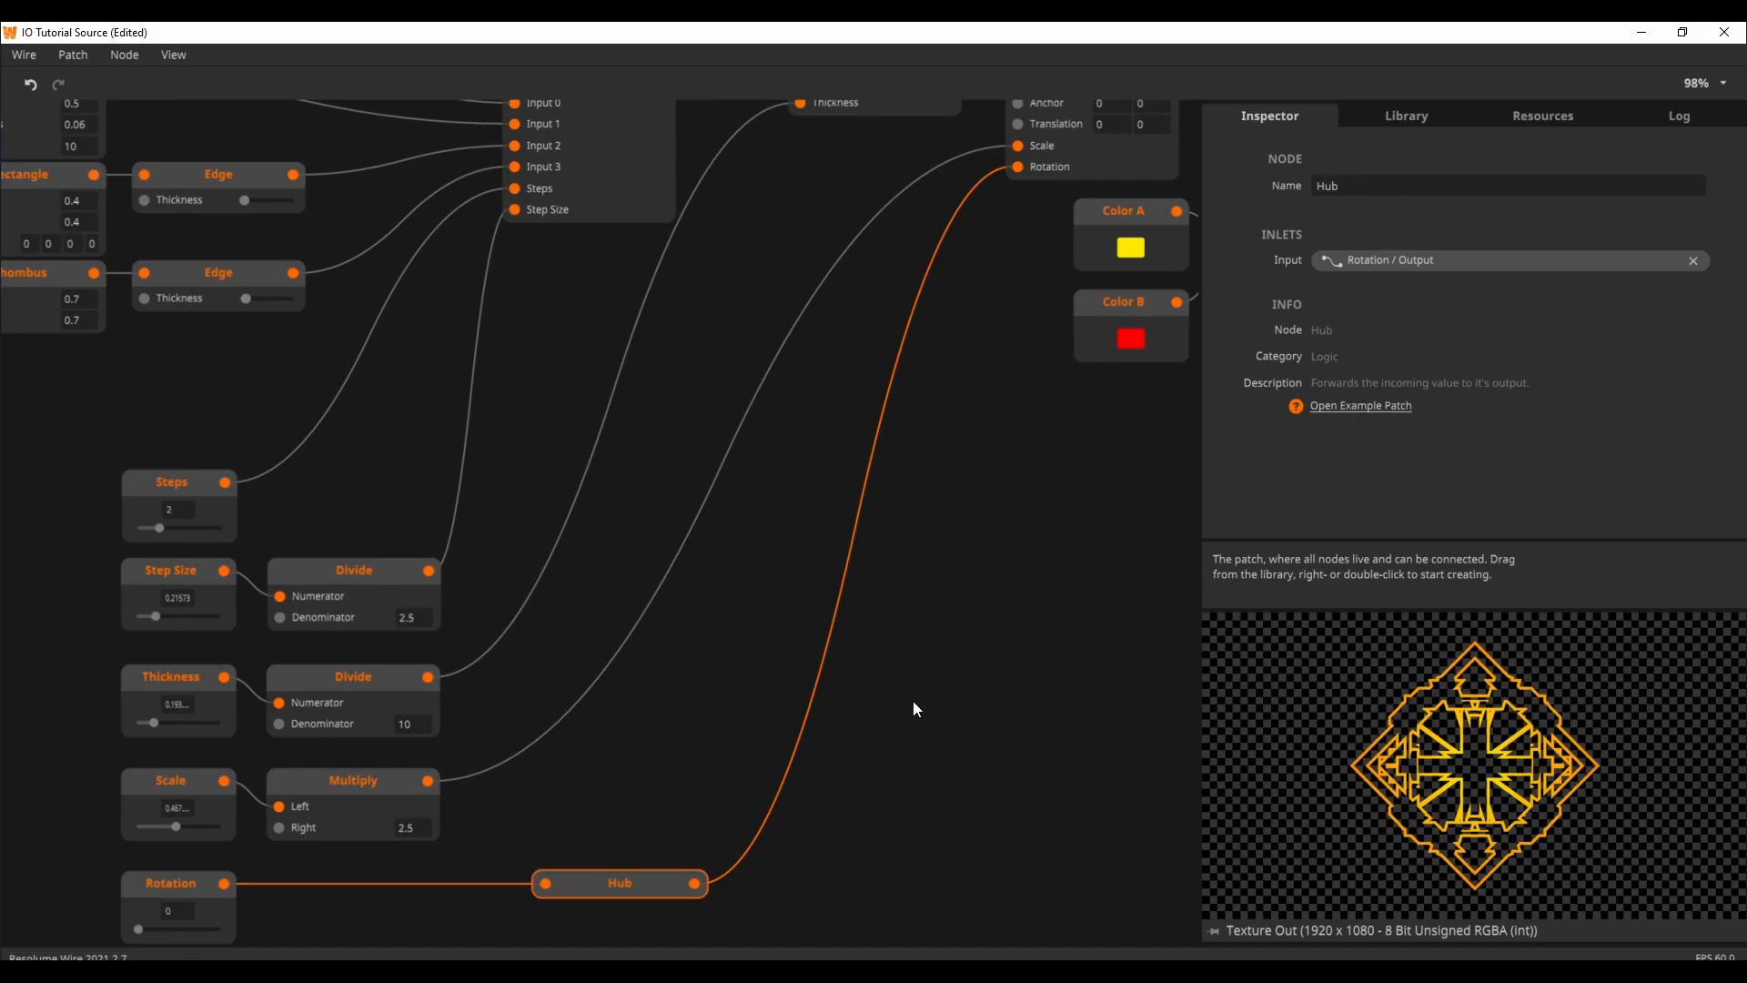
pyautogui.moveTo(1049, 575); pyautogui.dragTo(916, 722)
pyautogui.moveTo(997, 640); pyautogui.dragTo(805, 705)
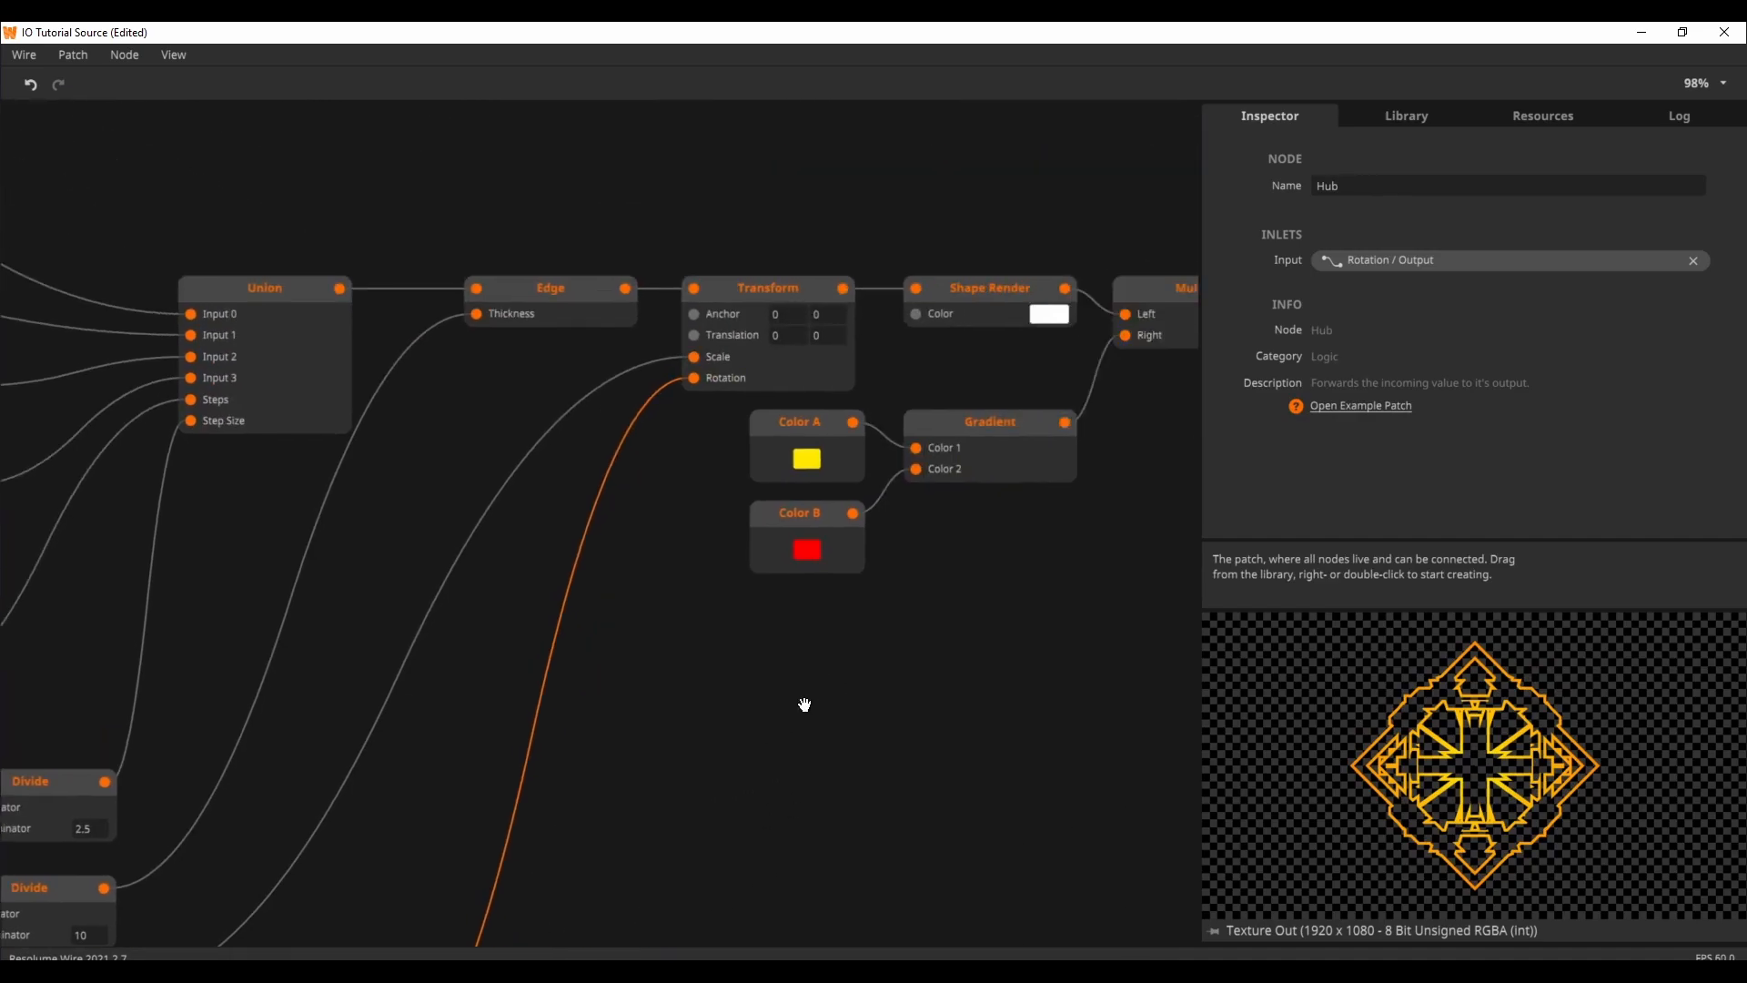
pyautogui.moveTo(942, 637); pyautogui.dragTo(751, 696)
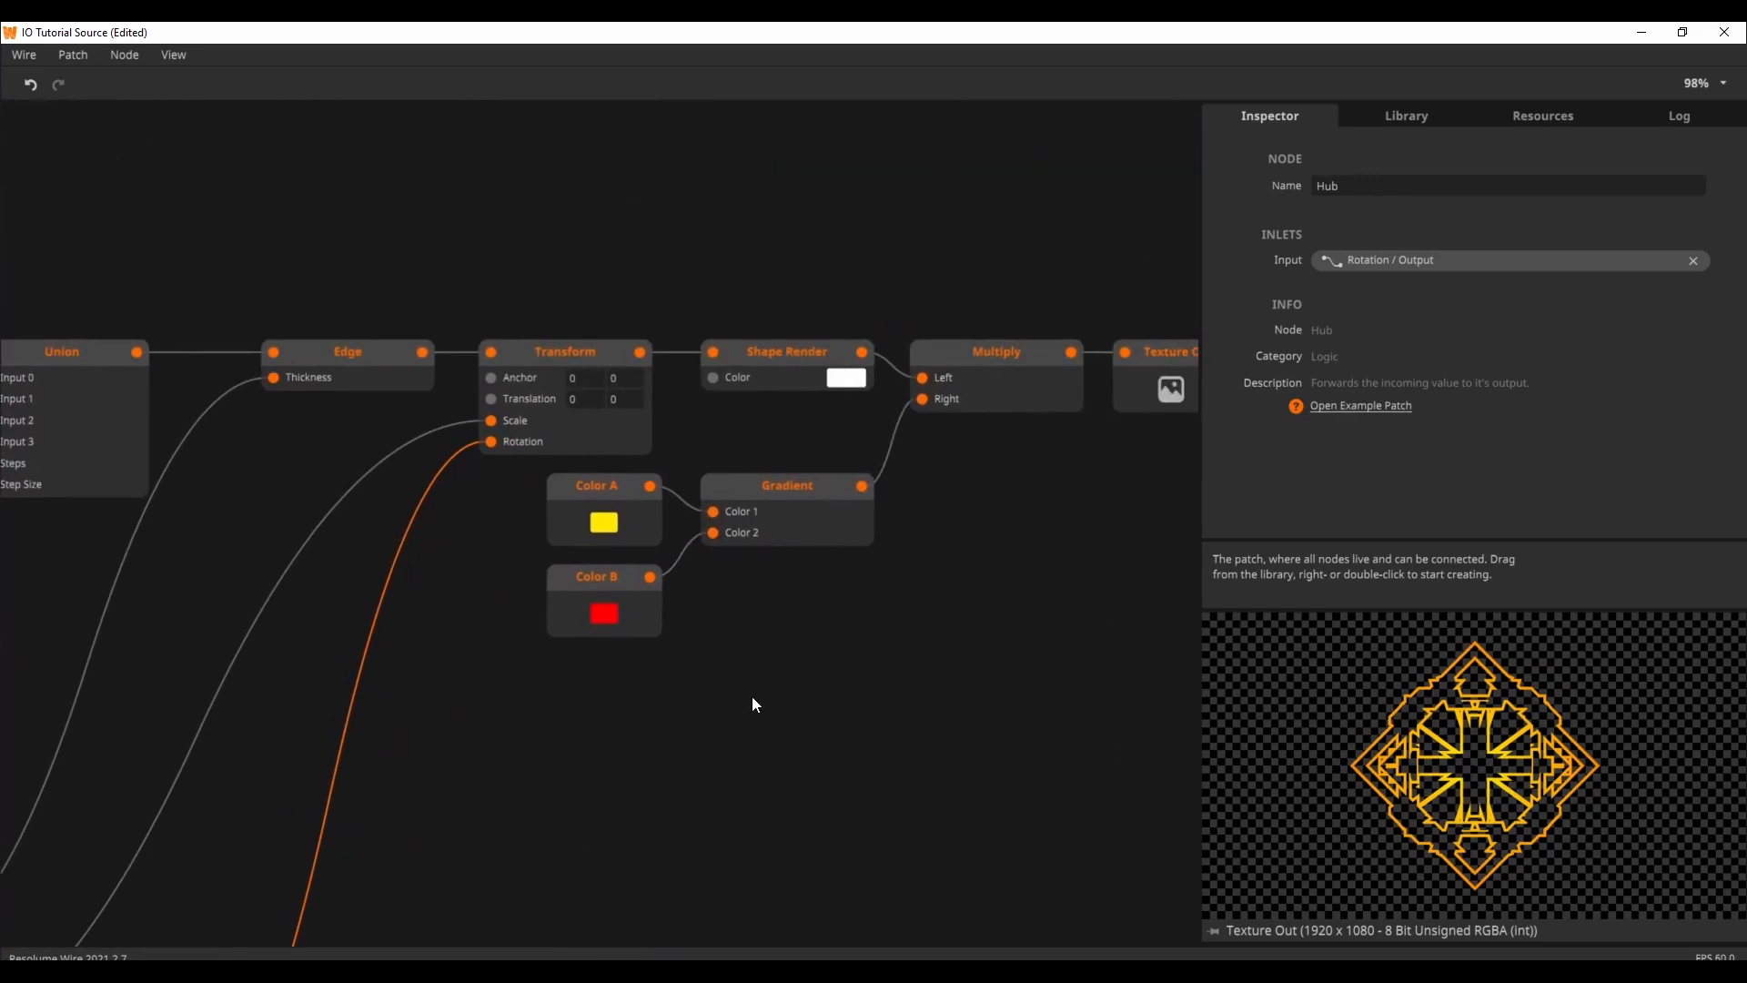
# Step: Inspect the Texture Out node's properties and review the patch's Category options, keeping Source
pyautogui.click(1079, 563)
pyautogui.moveTo(1065, 573); pyautogui.dragTo(927, 571)
pyautogui.click(995, 382)
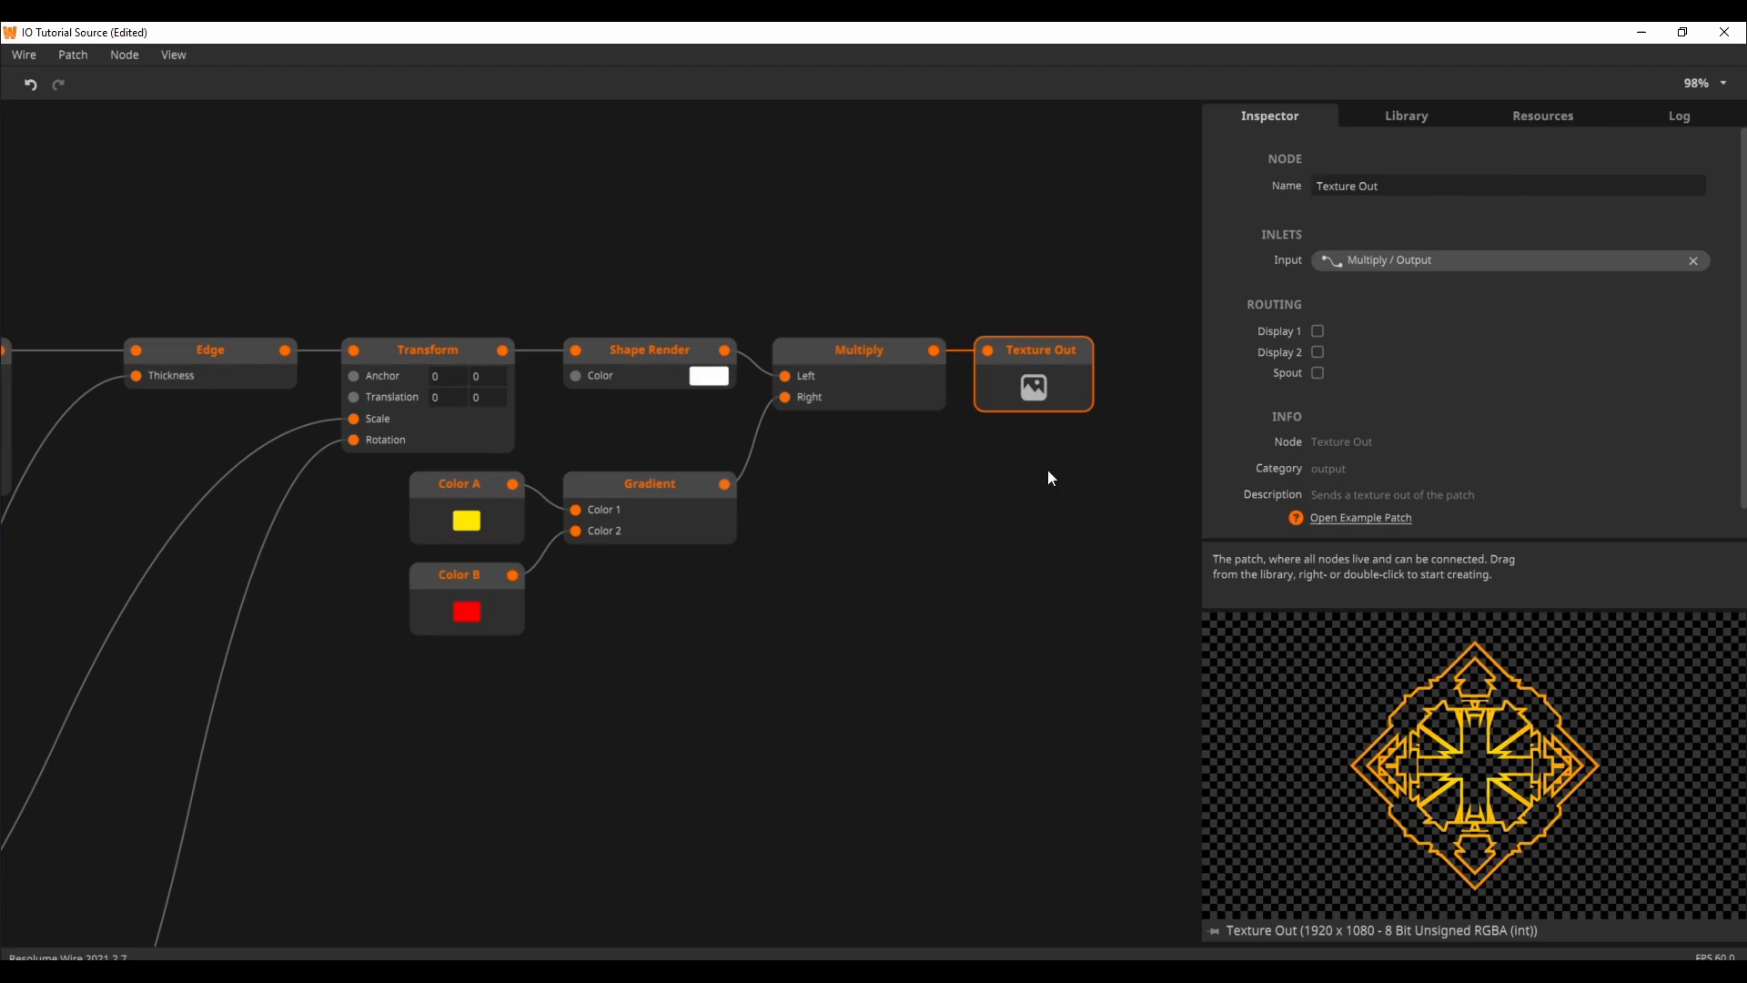
pyautogui.click(963, 587)
pyautogui.click(1342, 293)
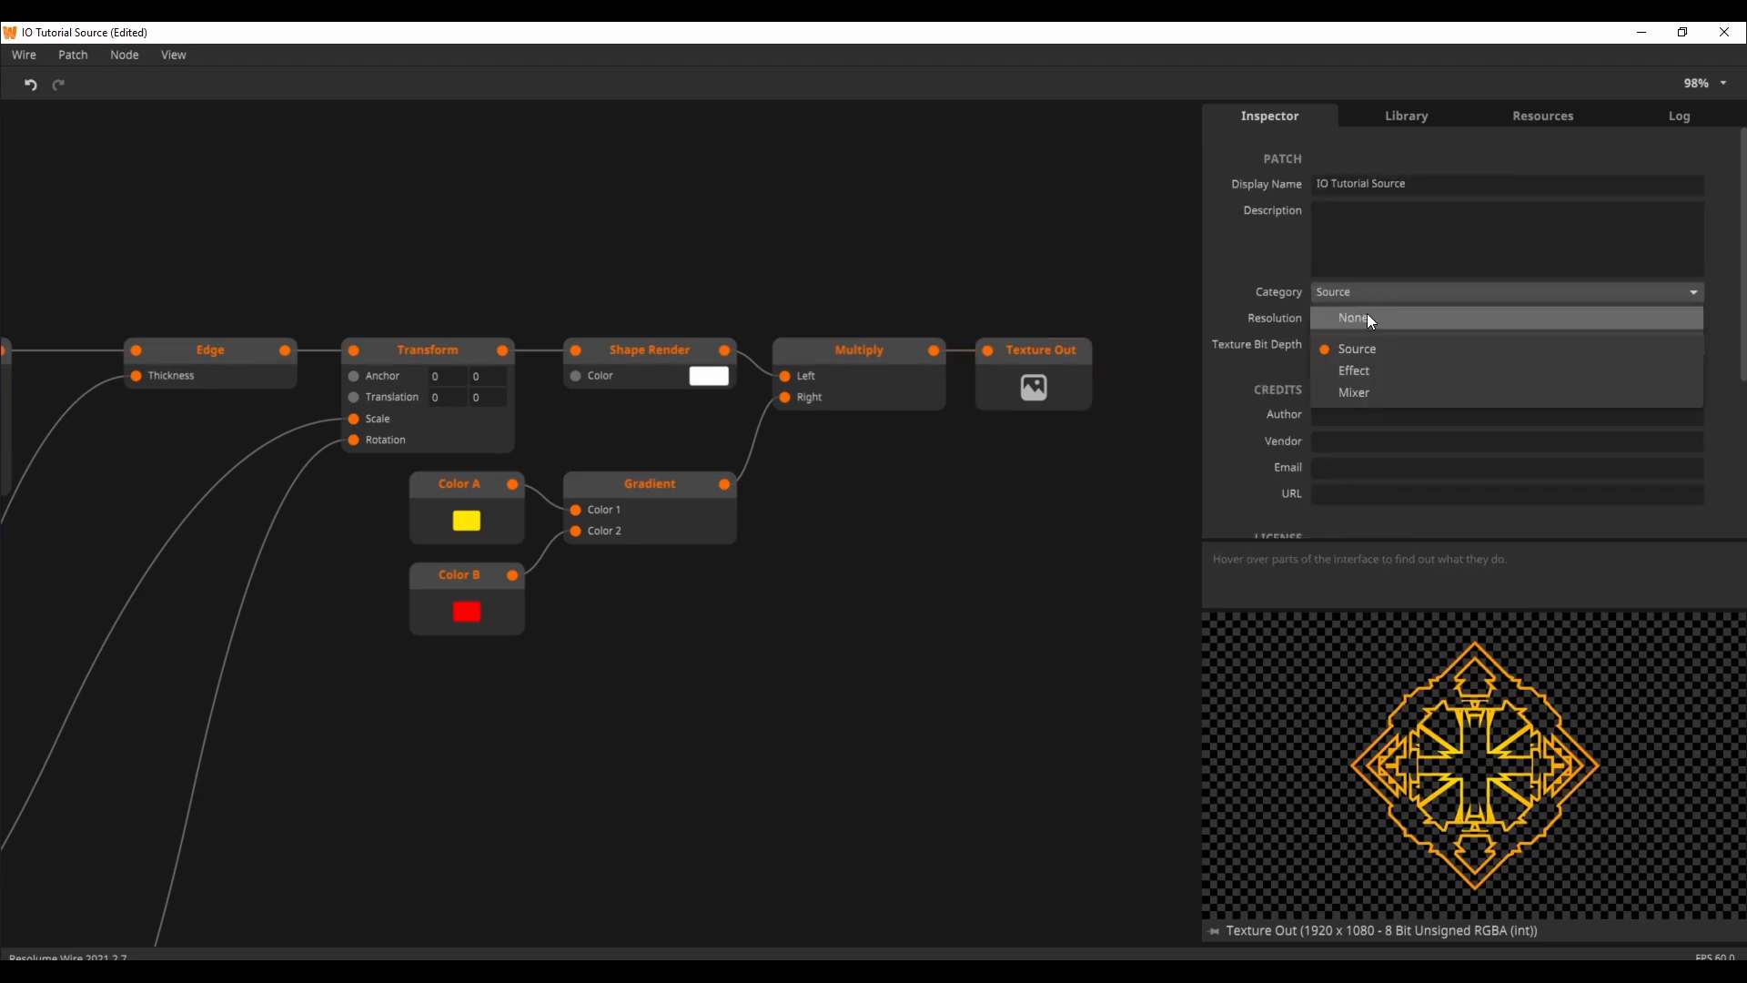
pyautogui.click(1040, 502)
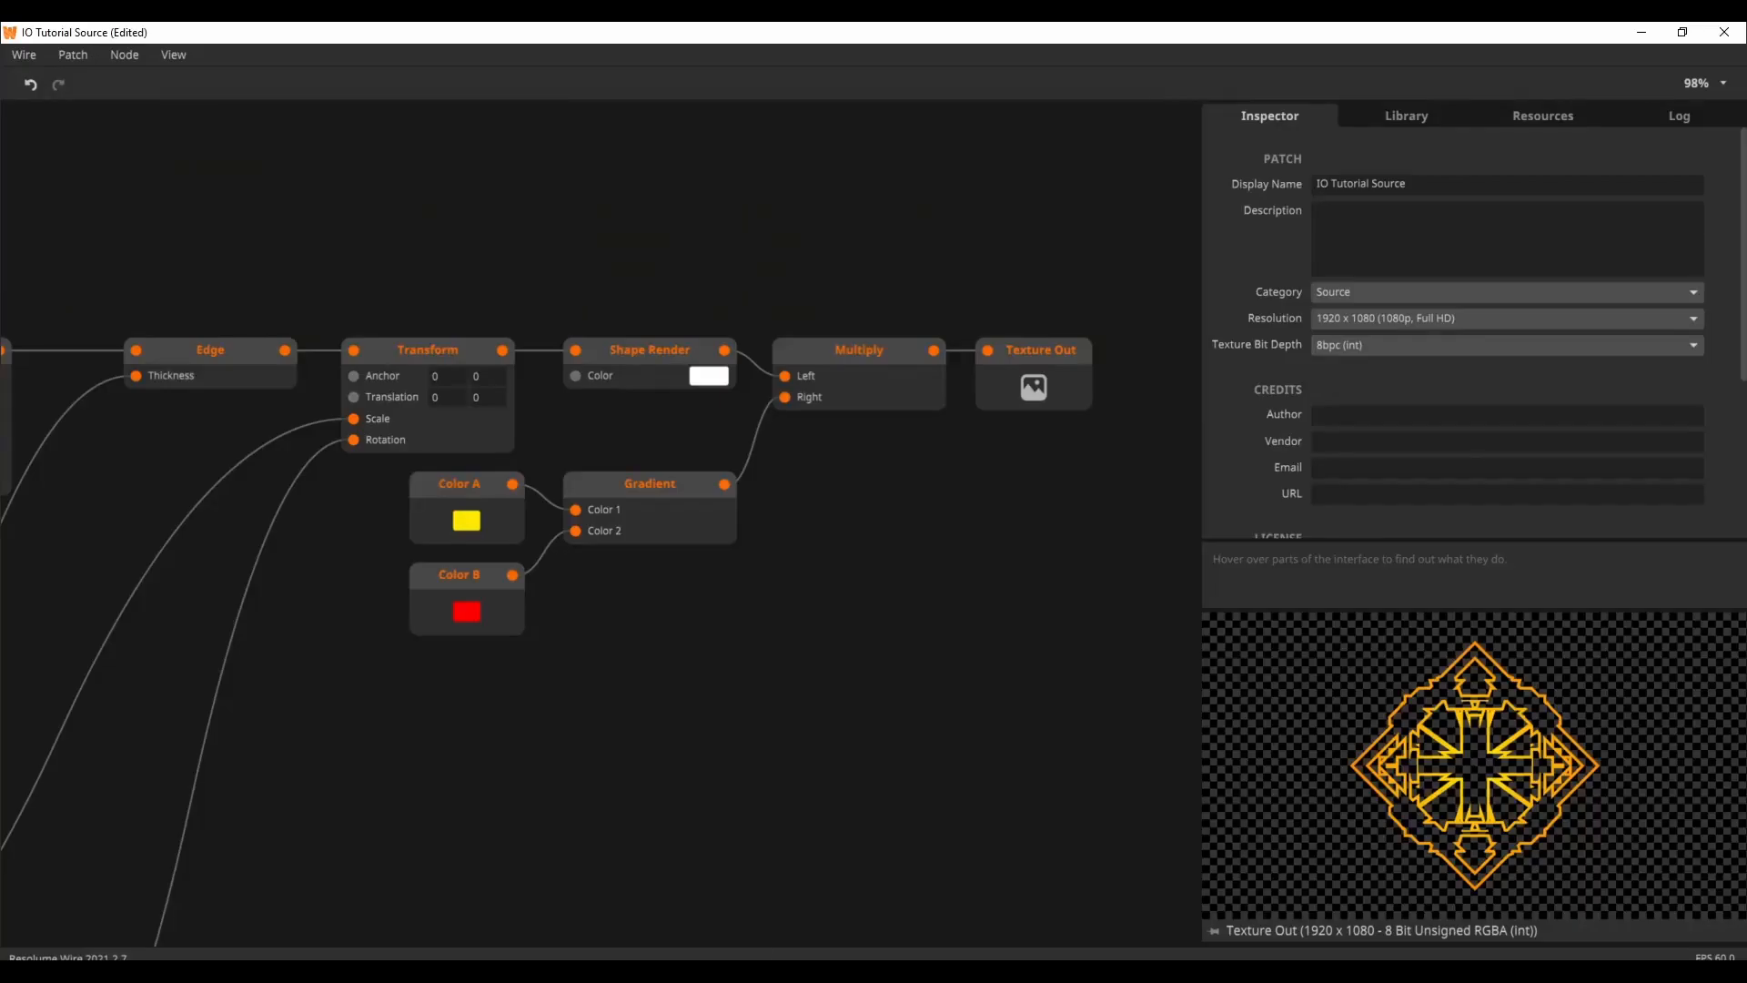
pyautogui.moveTo(599, 622); pyautogui.dragTo(635, 623)
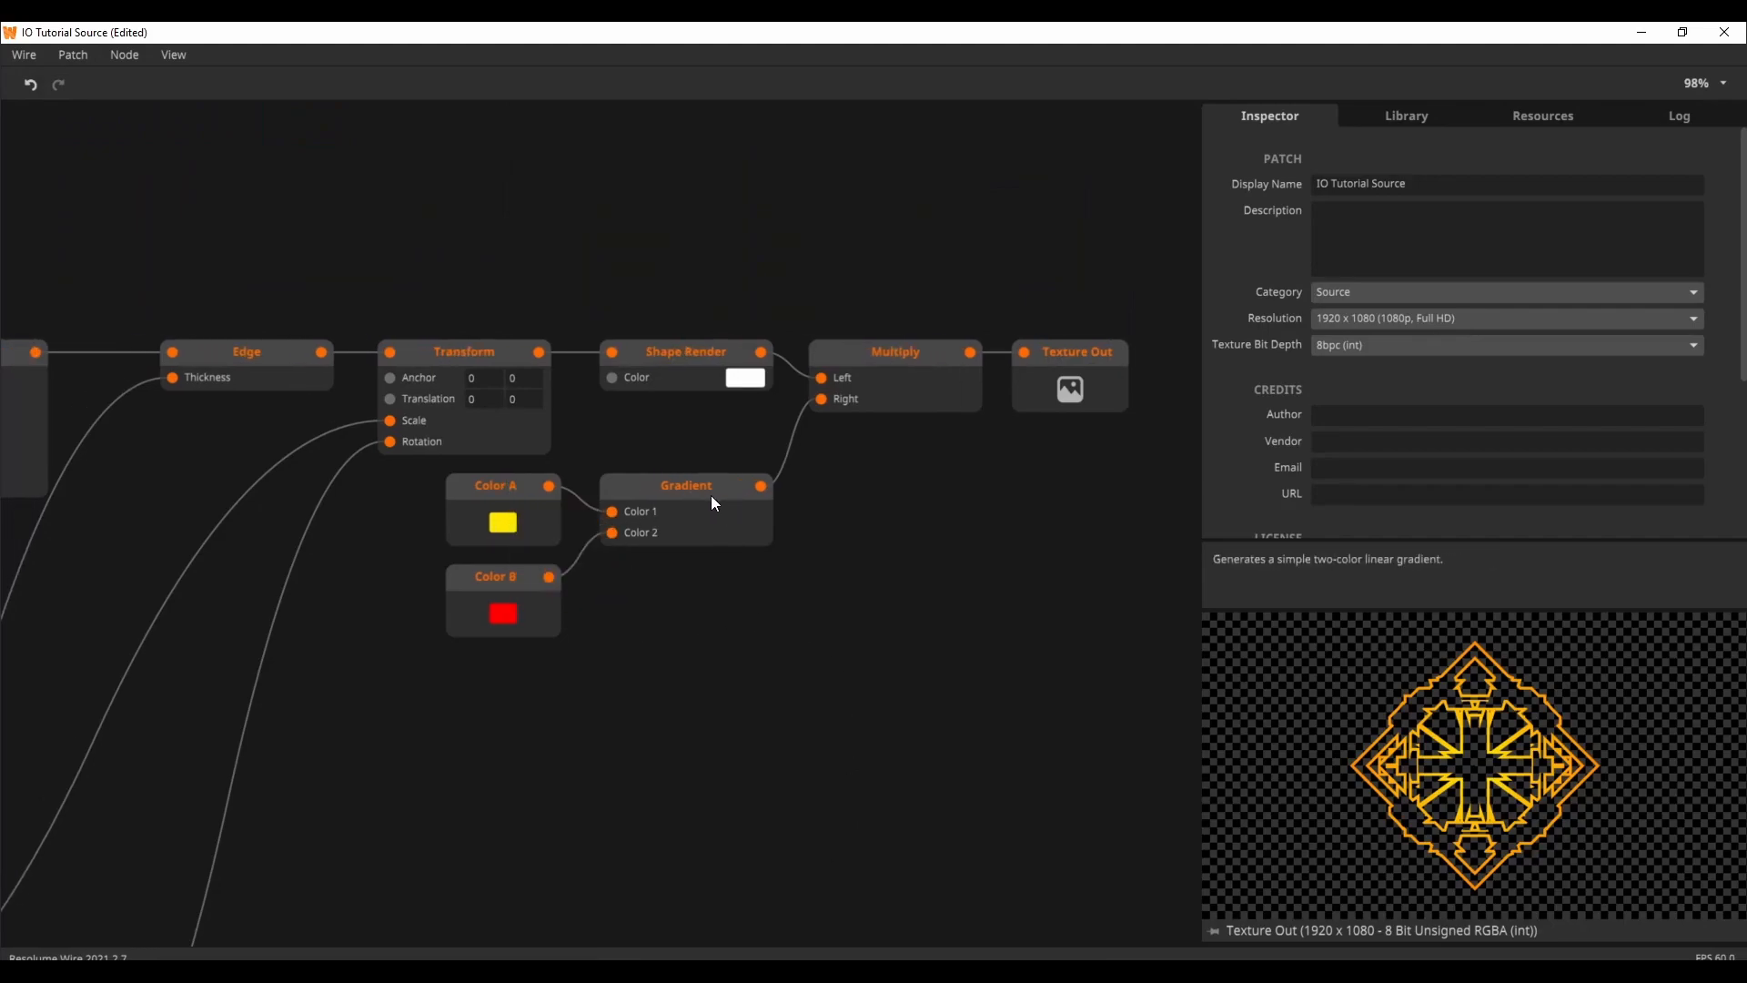
# Step: Switch to Resolume Arena and set the source's Color A to blue-violet, Color B to purple, Step Size 0.29, Thickness 0.34 and Scale 0.44
pyautogui.moveTo(763, 897); pyautogui.dragTo(833, 889)
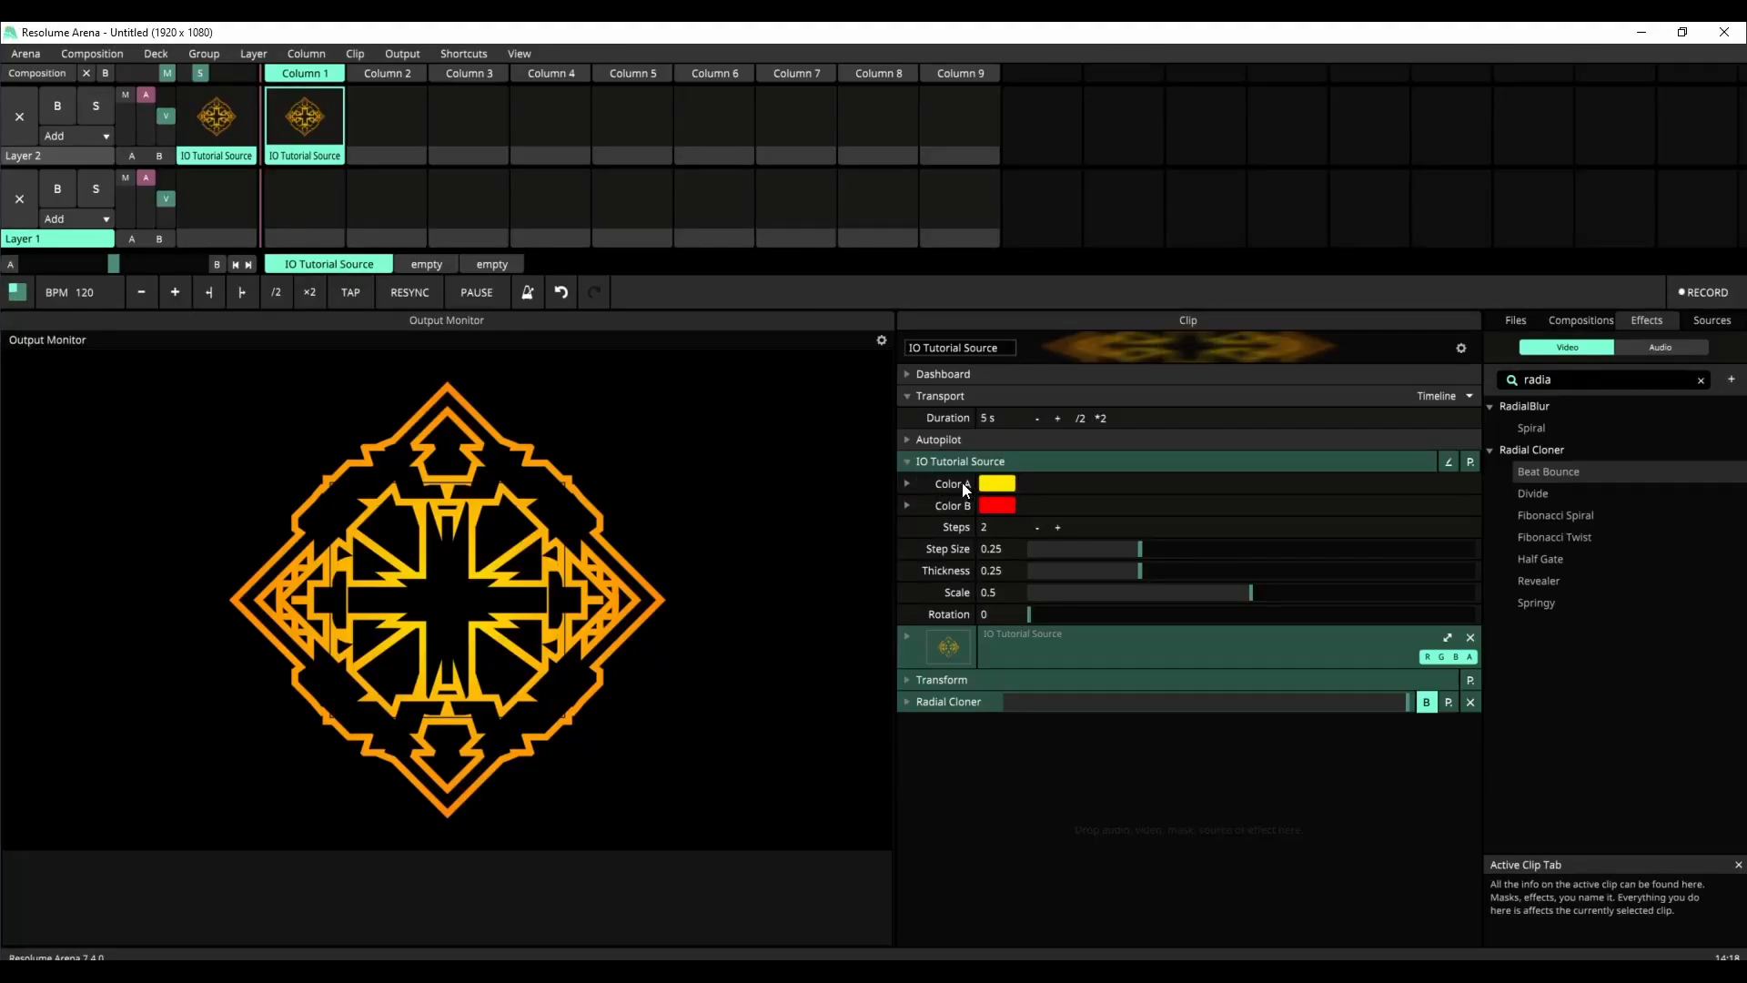
pyautogui.click(963, 487)
pyautogui.moveTo(1056, 513); pyautogui.dragTo(1234, 515)
pyautogui.click(1000, 558)
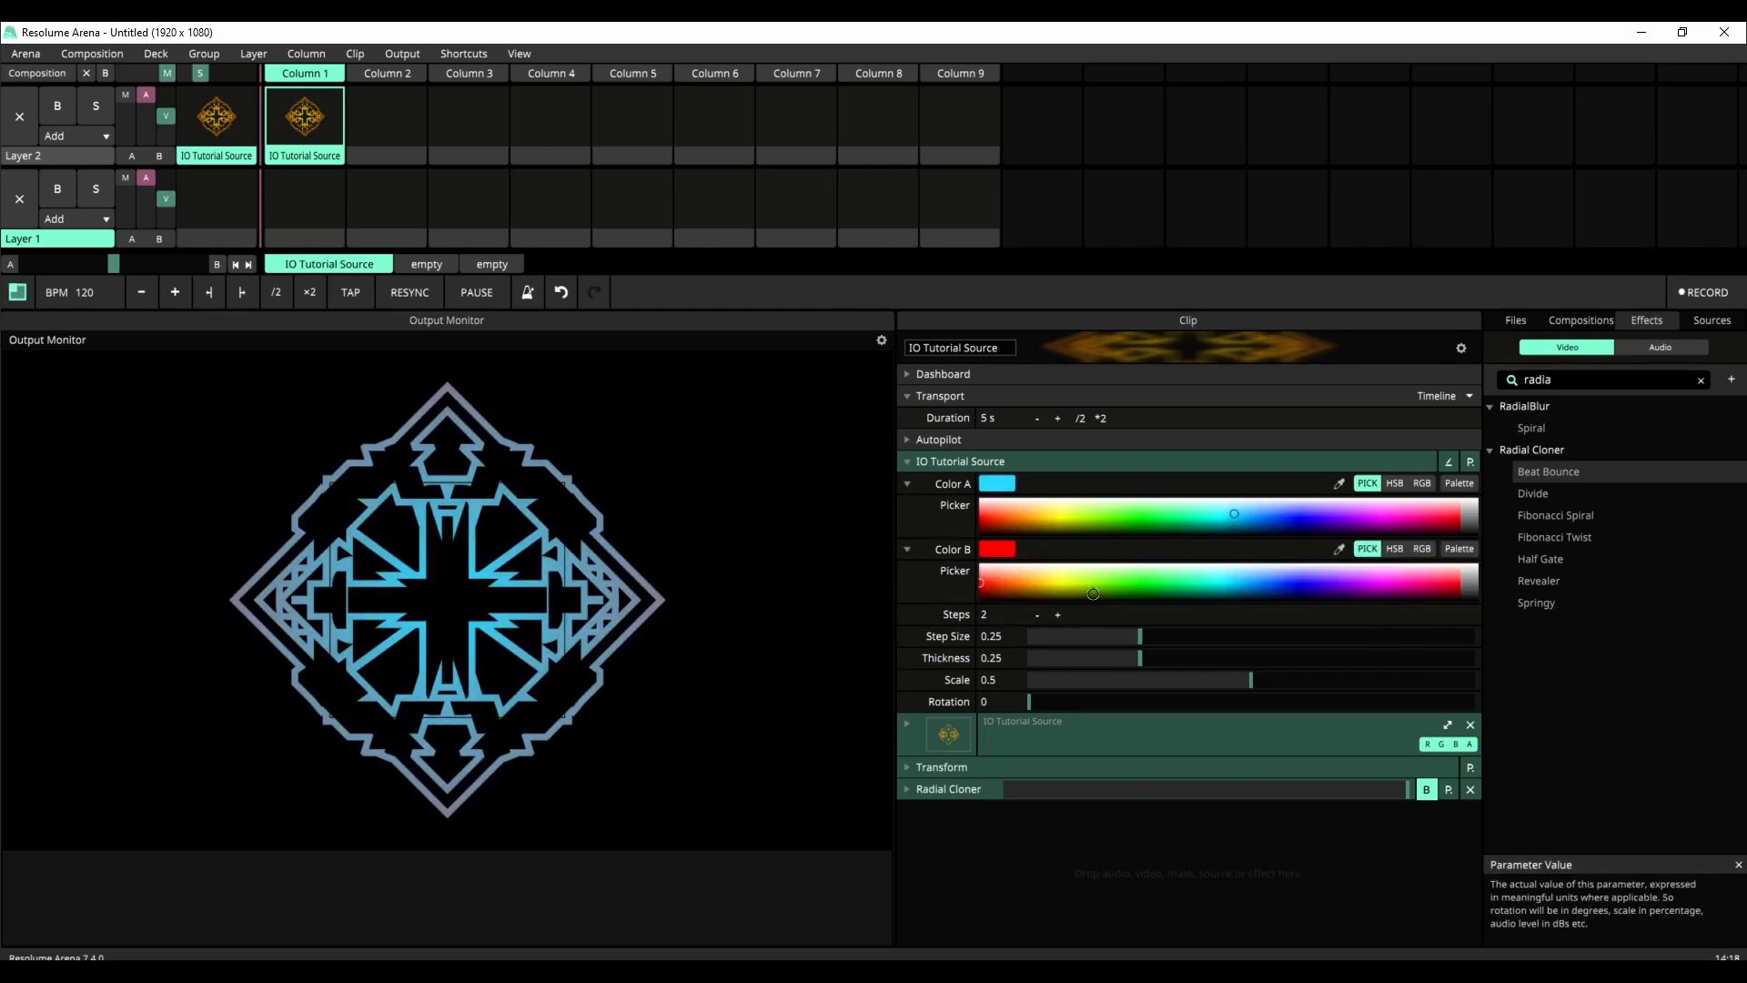
pyautogui.click(1380, 585)
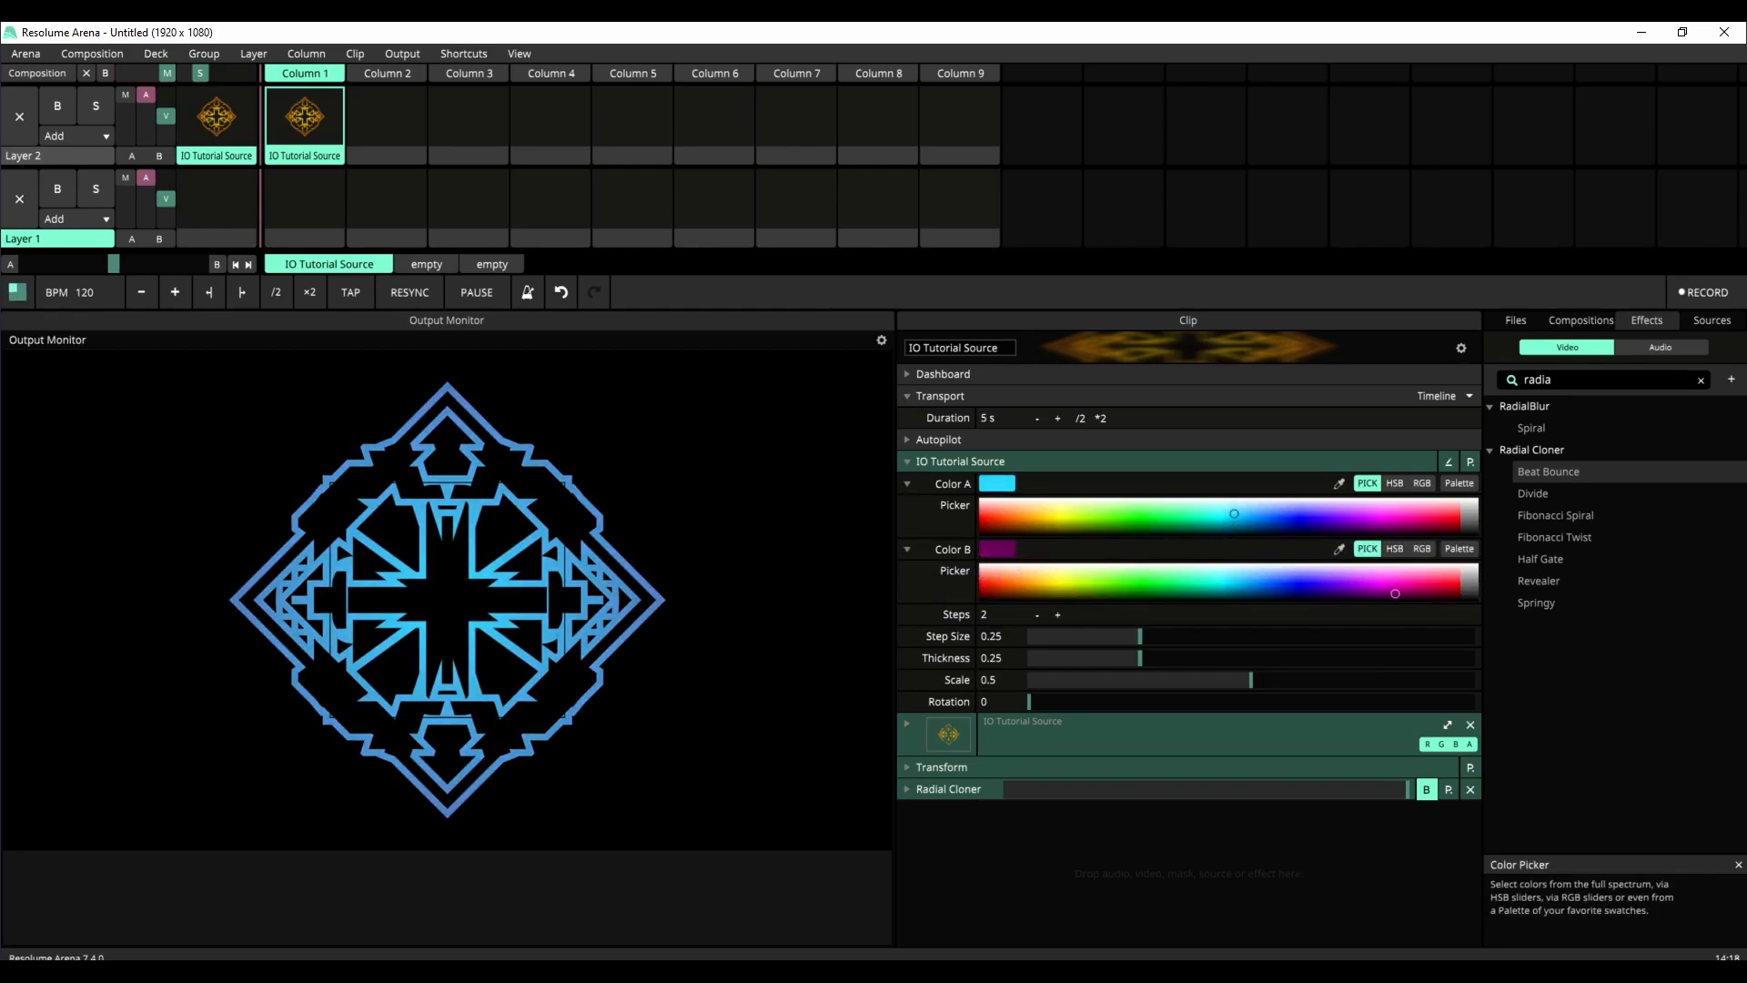
pyautogui.click(1321, 515)
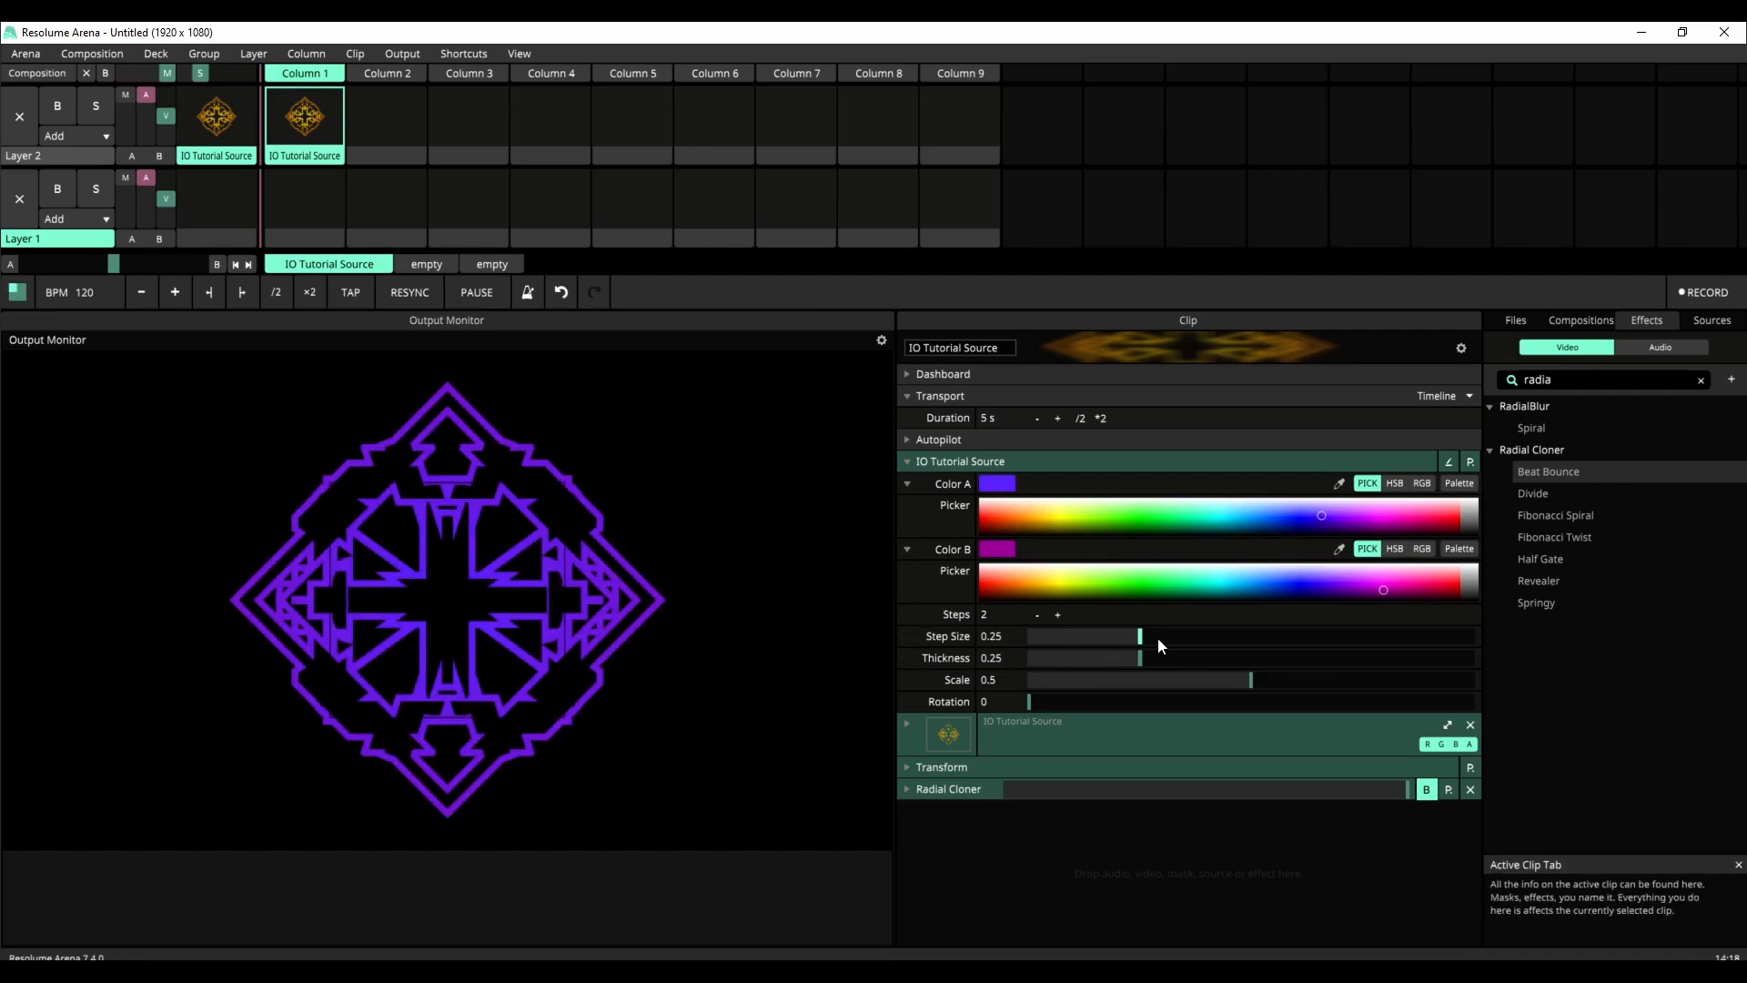
pyautogui.moveTo(1158, 637); pyautogui.dragTo(1226, 692)
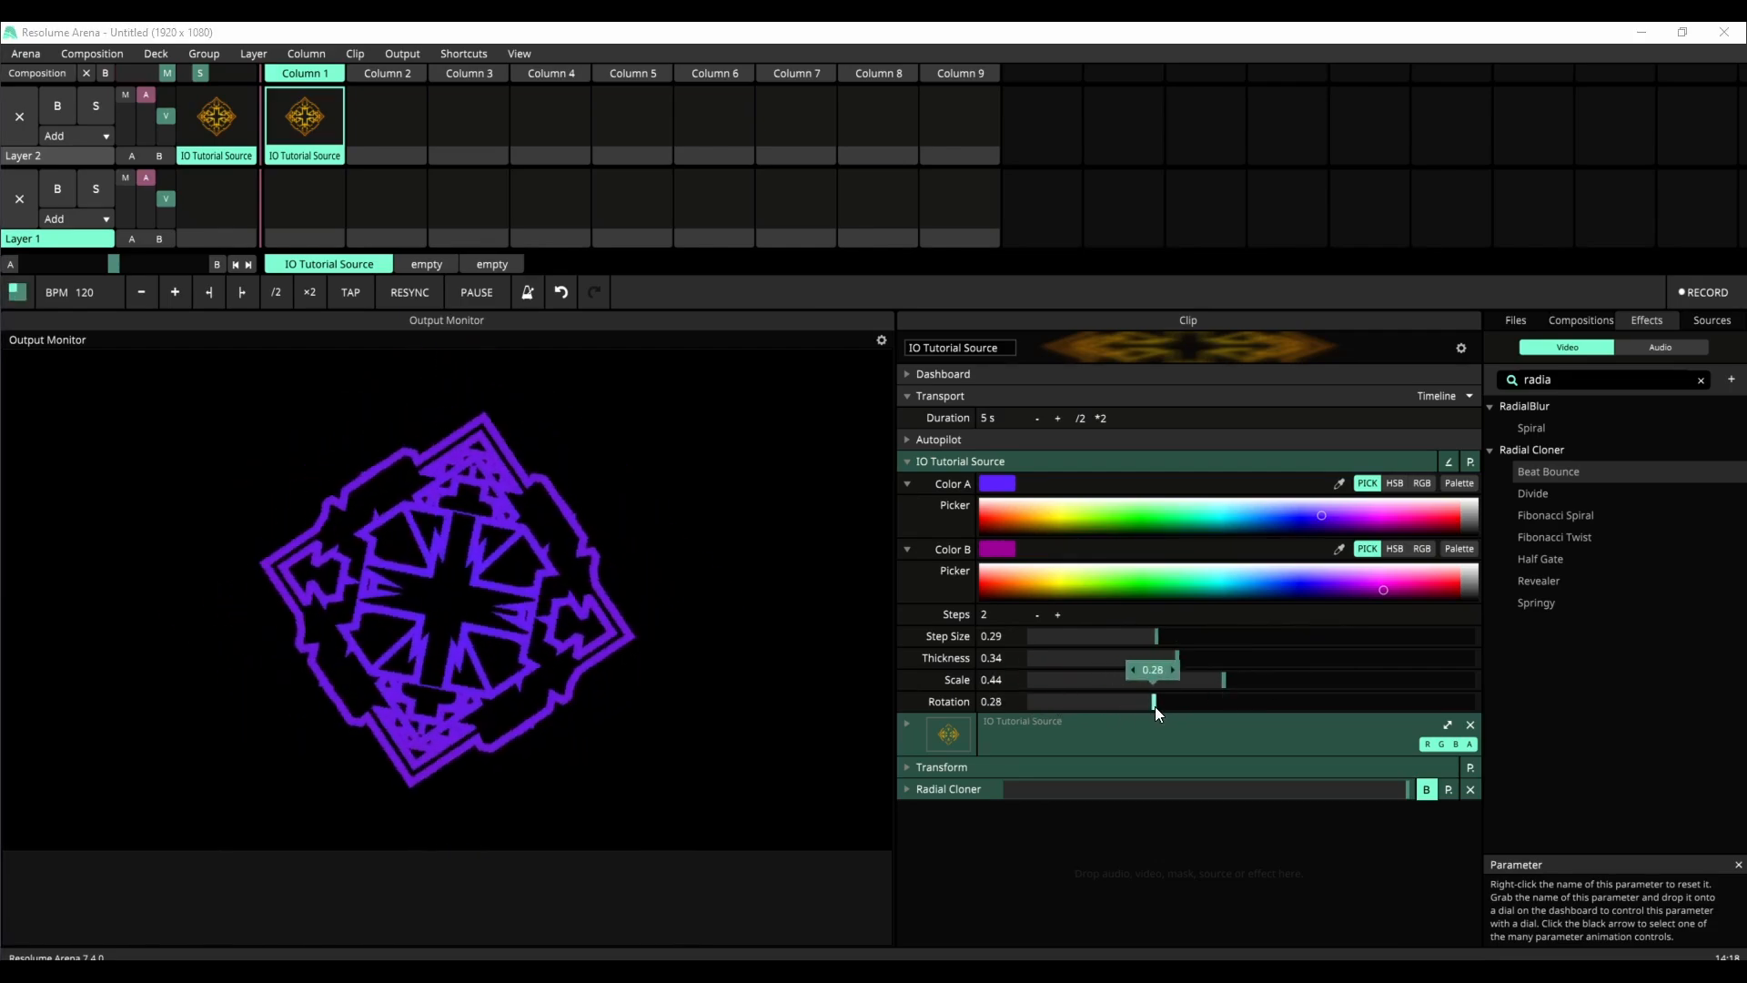
# Step: Enable the bypassed Radial Cloner effect on the clip, then reopen the IO Tutorial Source parameters
pyautogui.click(907, 461)
pyautogui.click(909, 549)
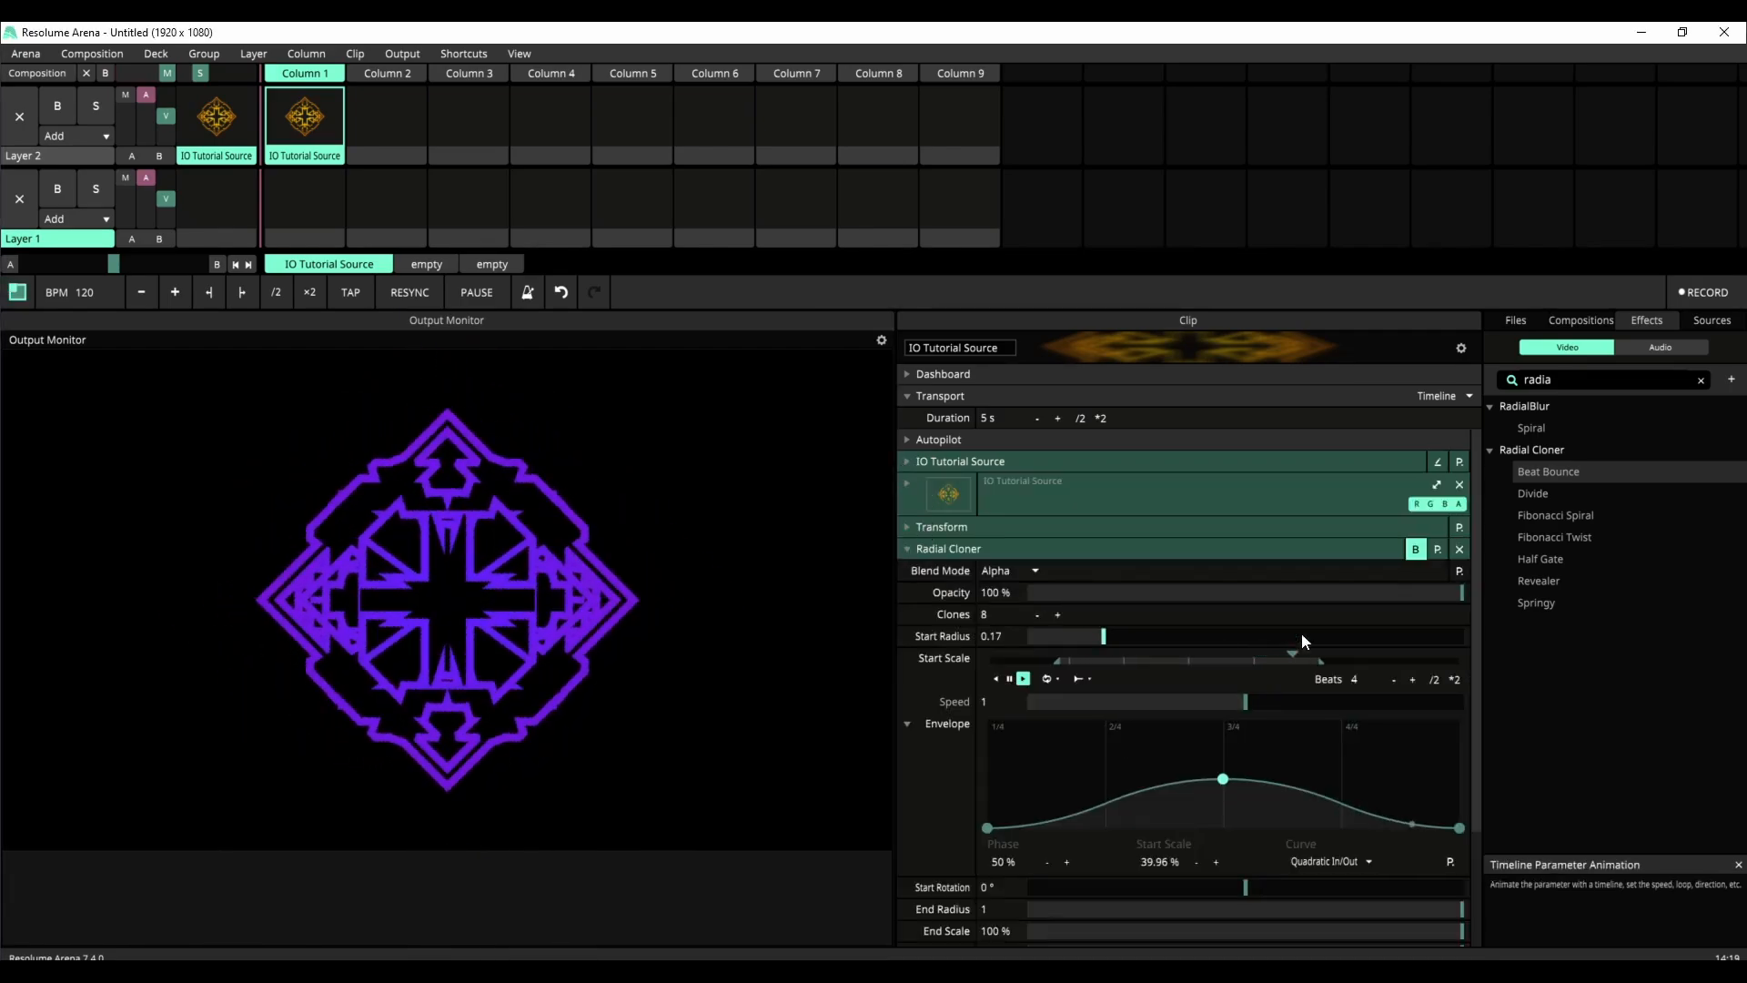
pyautogui.click(907, 550)
pyautogui.click(910, 462)
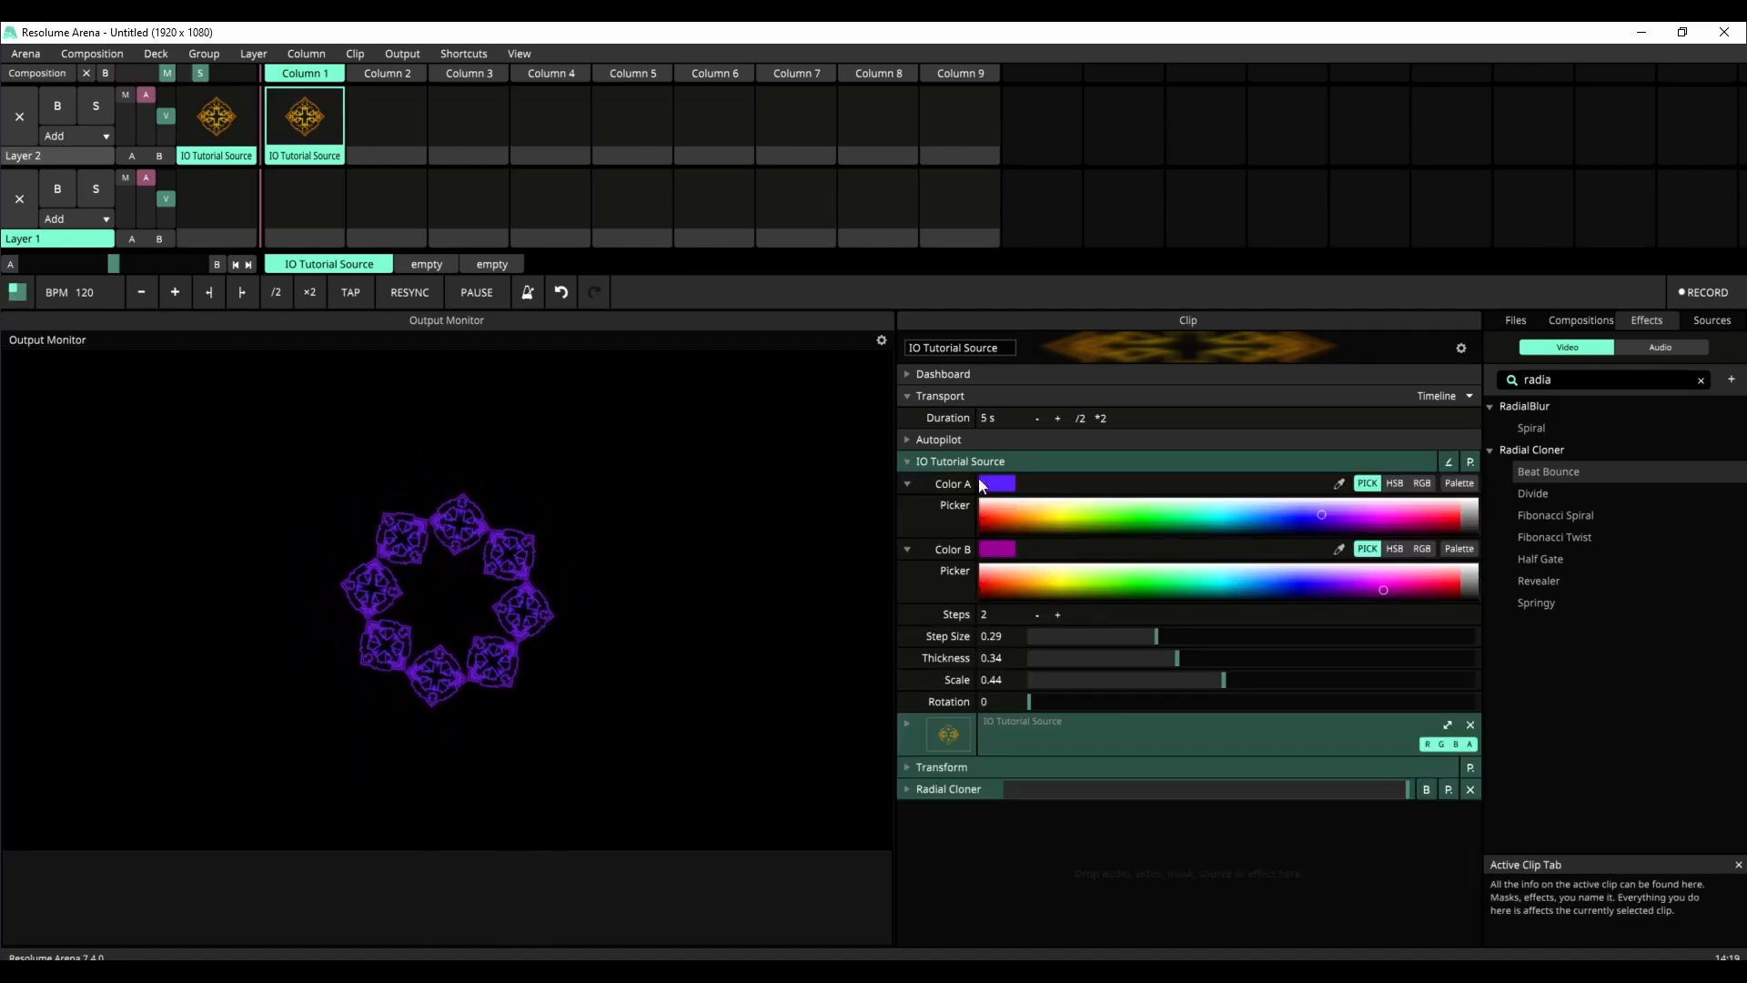
# Step: Set the source's Step Size to 0.37, Scale to 0.6, Rotation to 0.21 and Color B to pale orange
pyautogui.moveTo(1211, 647); pyautogui.dragTo(1296, 683)
pyautogui.moveTo(1030, 702); pyautogui.dragTo(1122, 702)
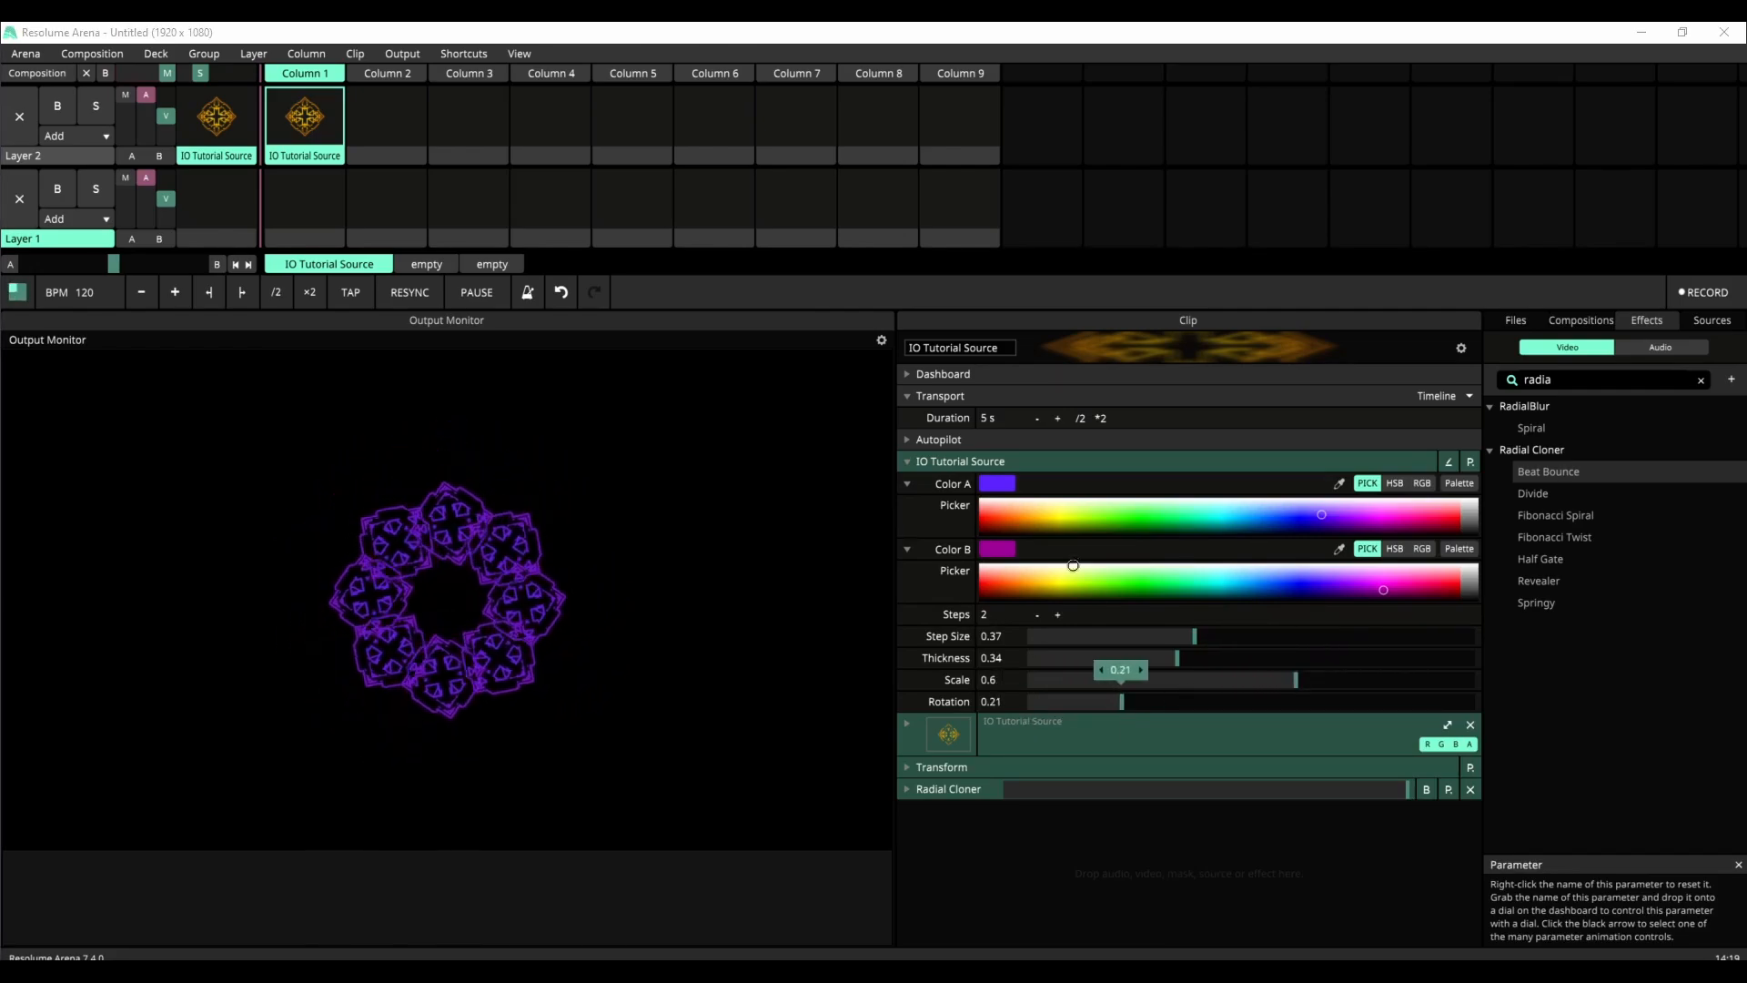
pyautogui.moveTo(1068, 572); pyautogui.dragTo(1030, 570)
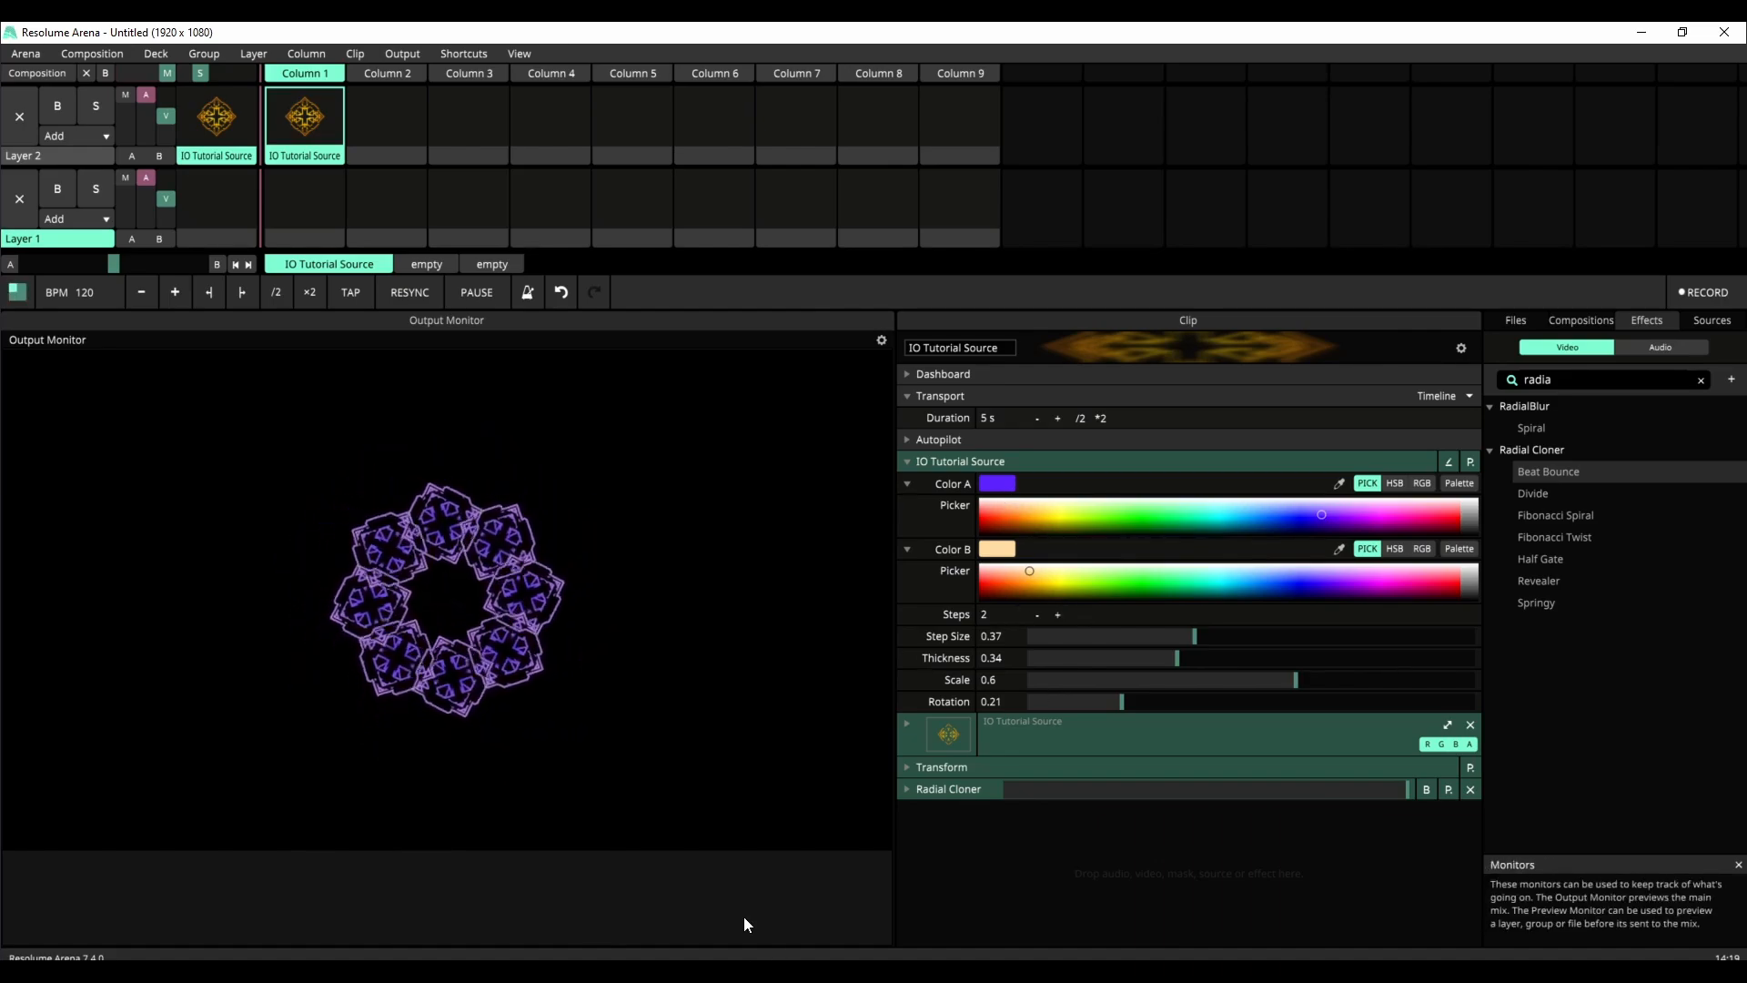
# Step: Switch back to the Wire patch and inspect the Color A and Color B input nodes' properties
pyautogui.moveTo(738, 970)
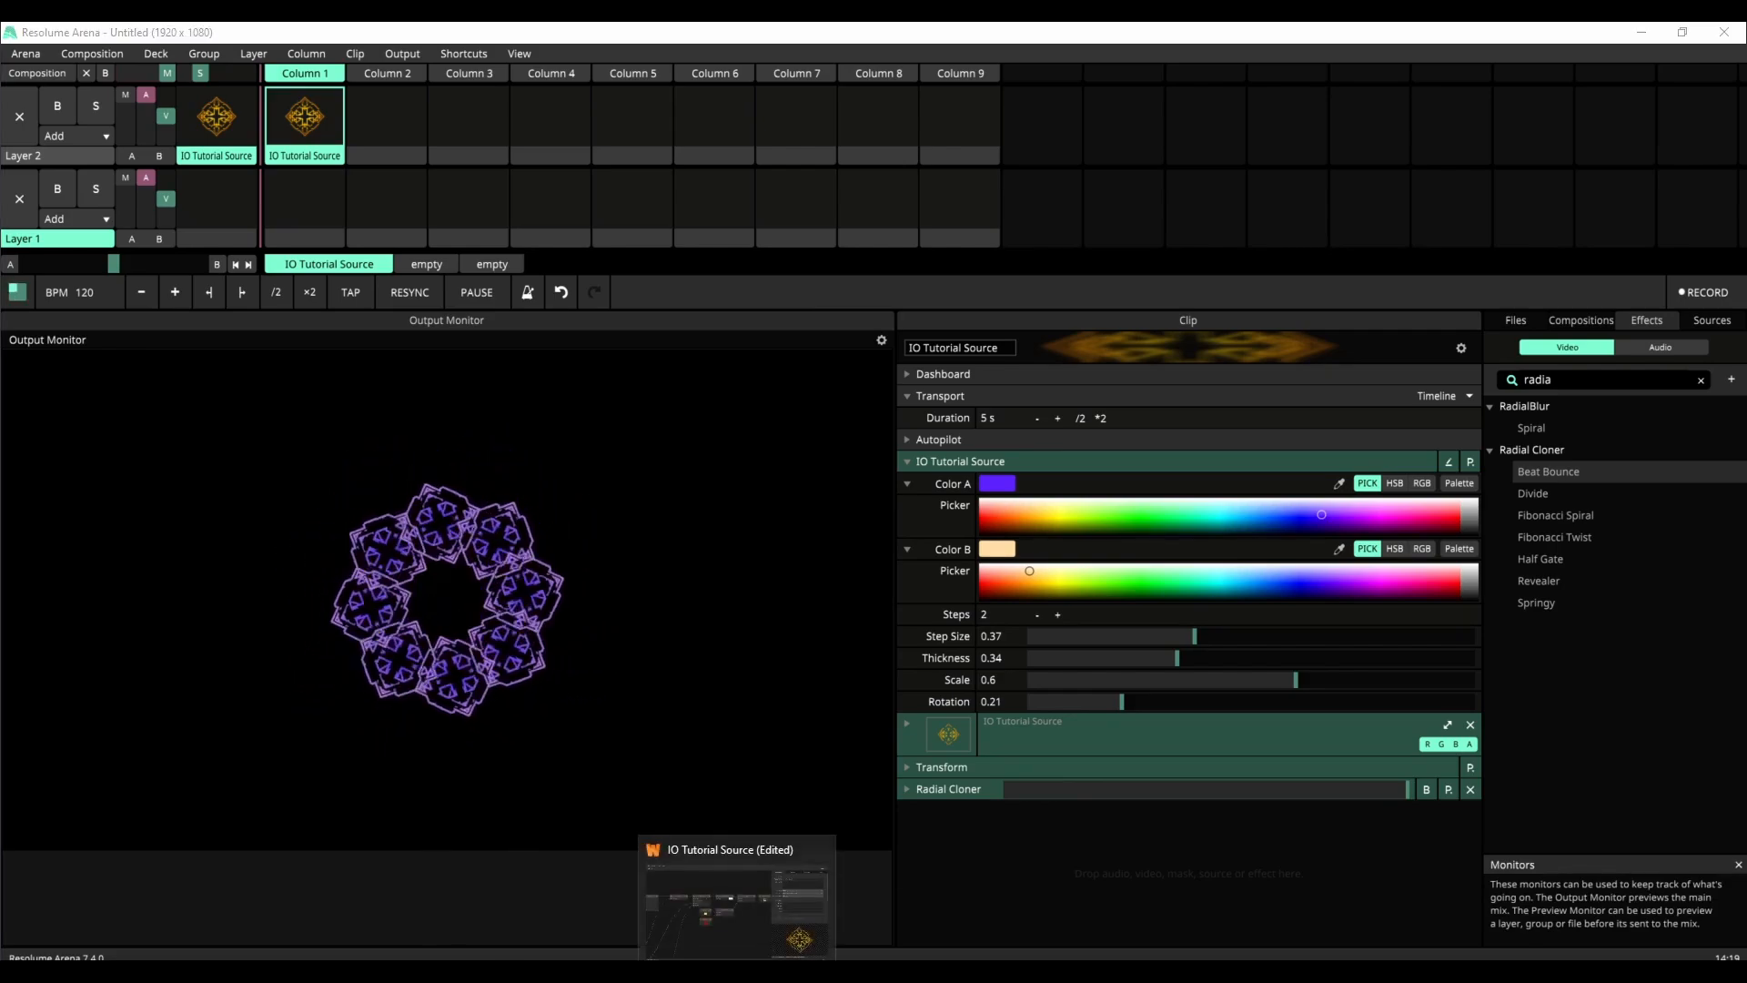
pyautogui.click(738, 901)
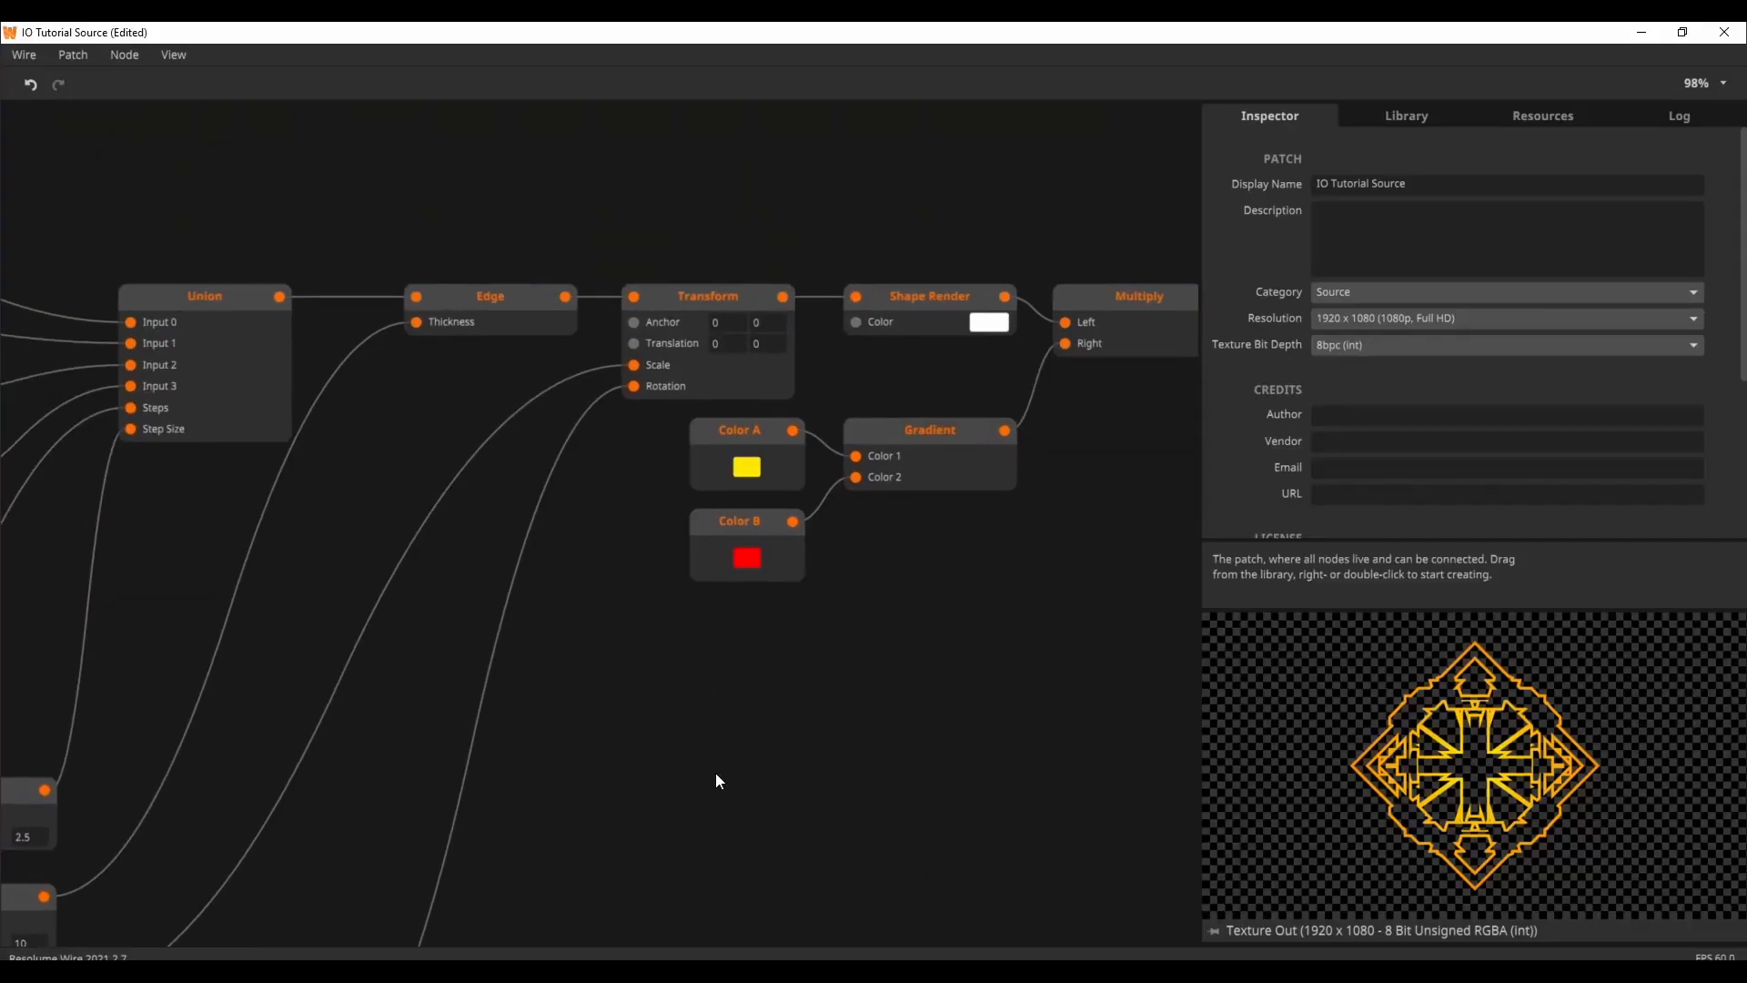
pyautogui.moveTo(754, 777); pyautogui.dragTo(920, 672)
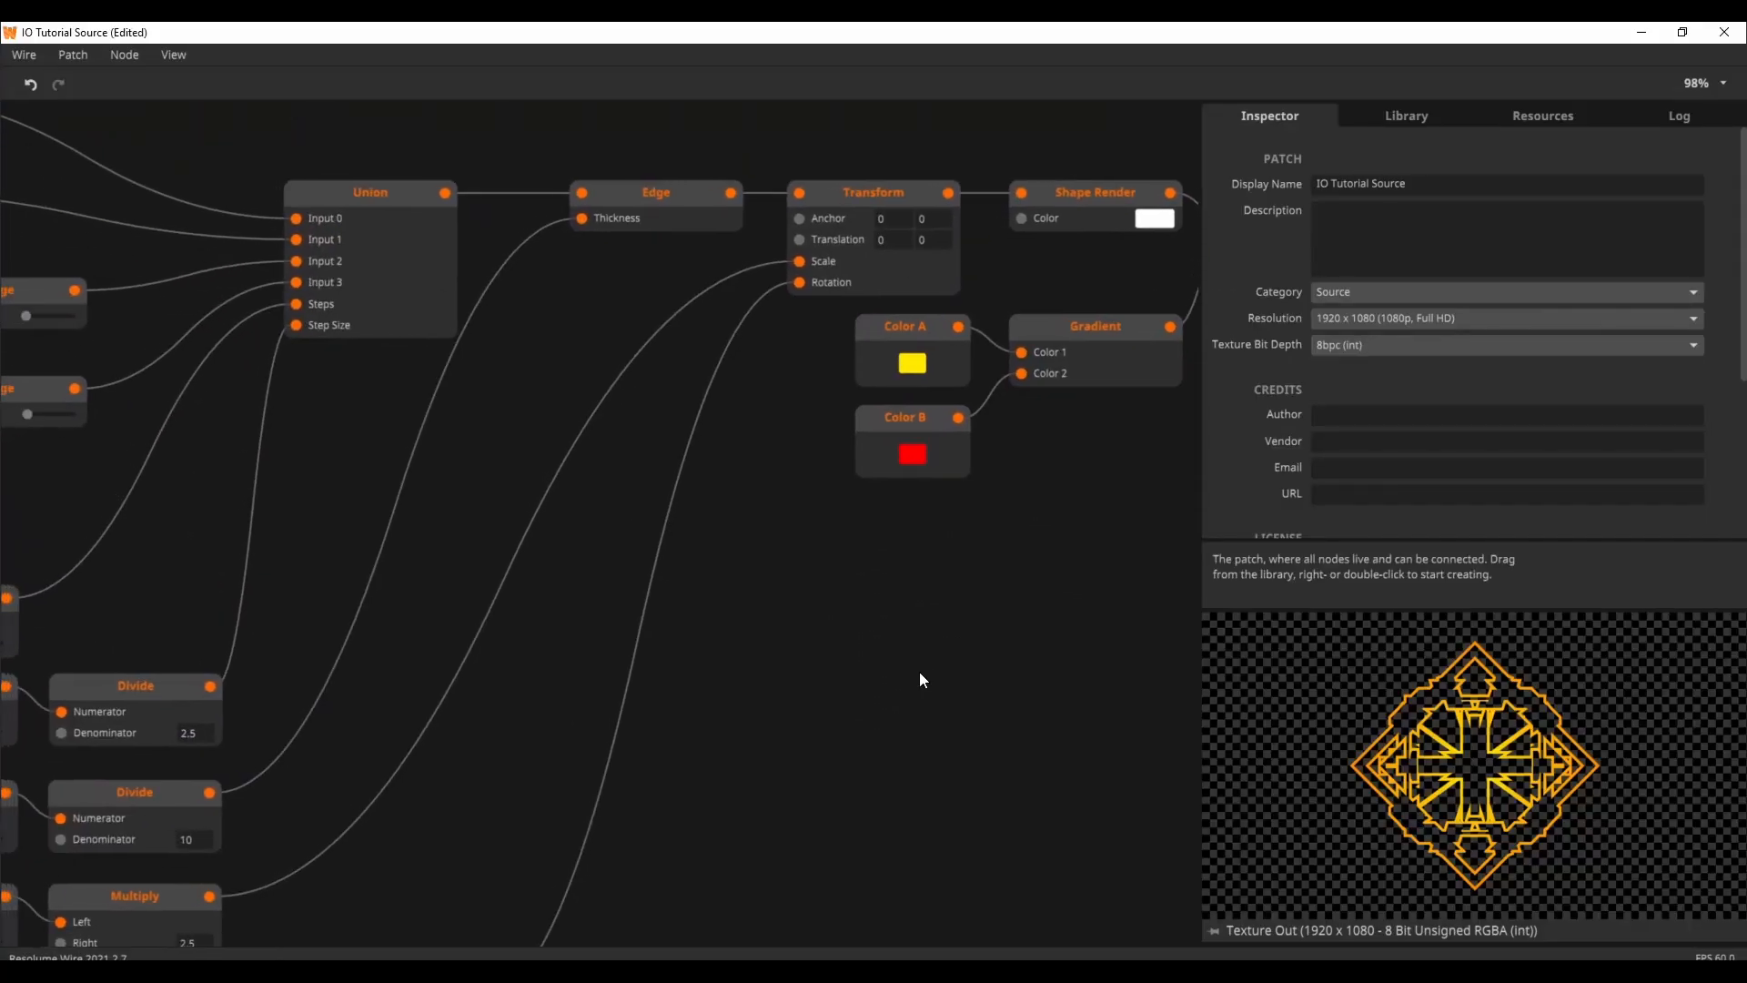
pyautogui.moveTo(712, 728); pyautogui.dragTo(830, 707)
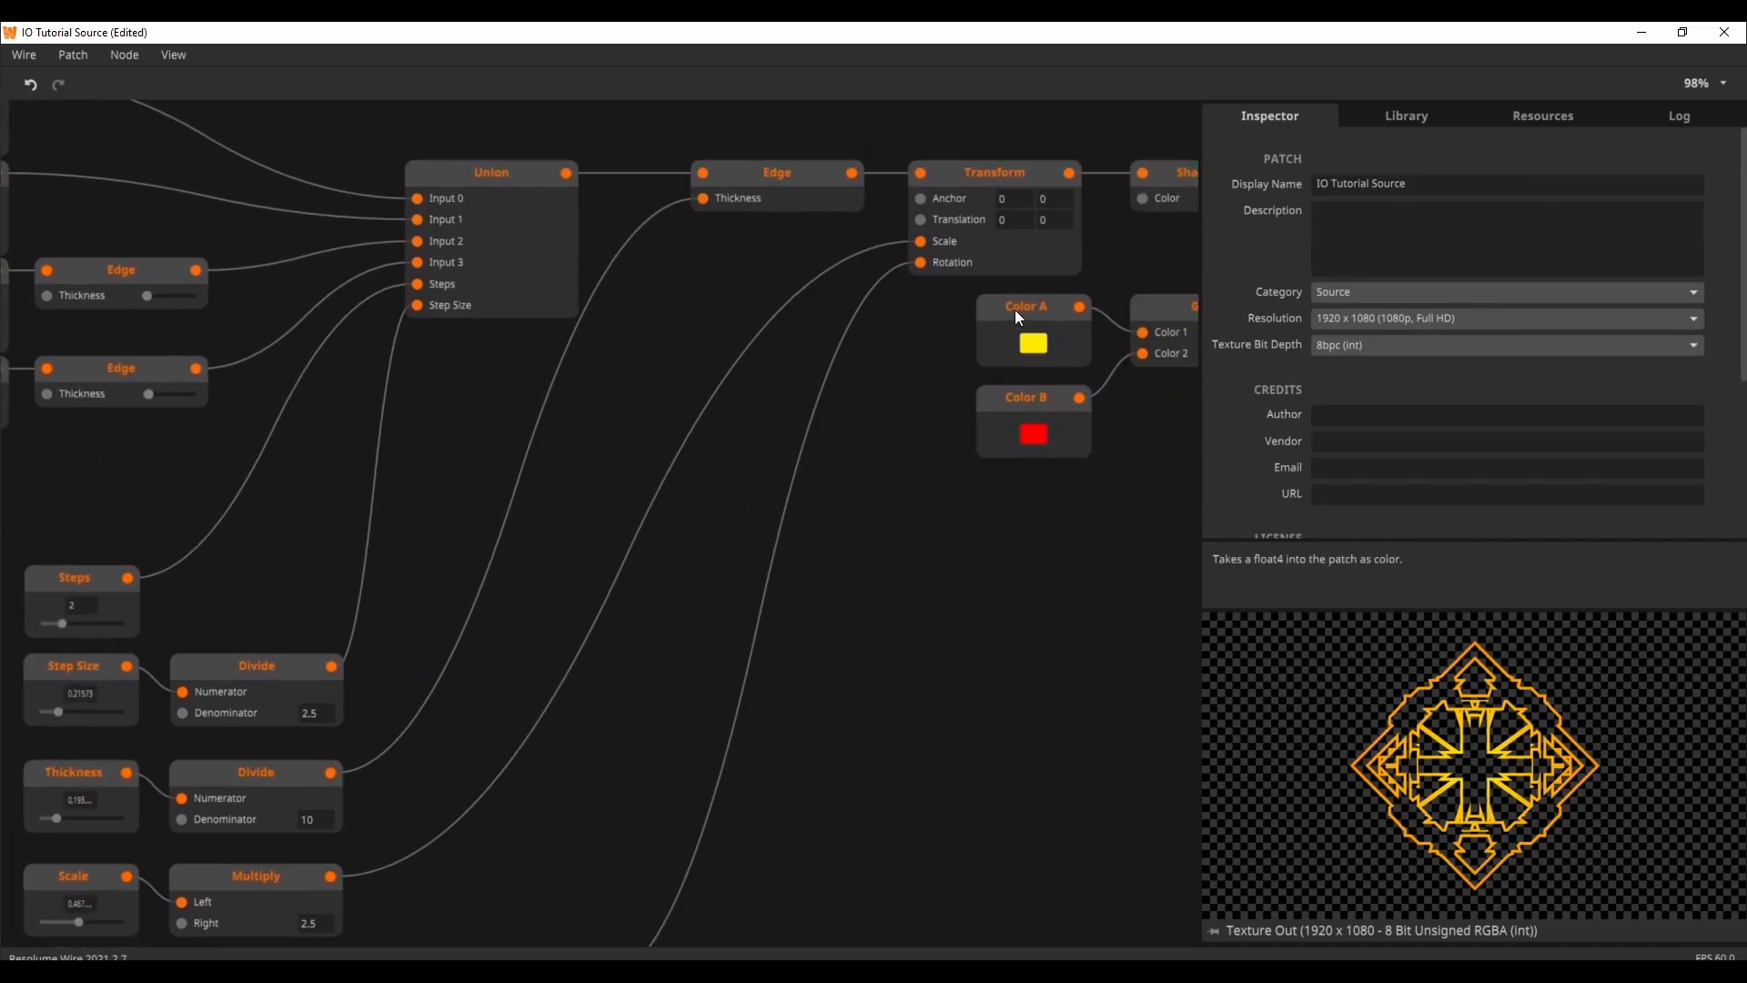
pyautogui.click(1029, 314)
pyautogui.click(1008, 378)
pyautogui.click(1008, 398)
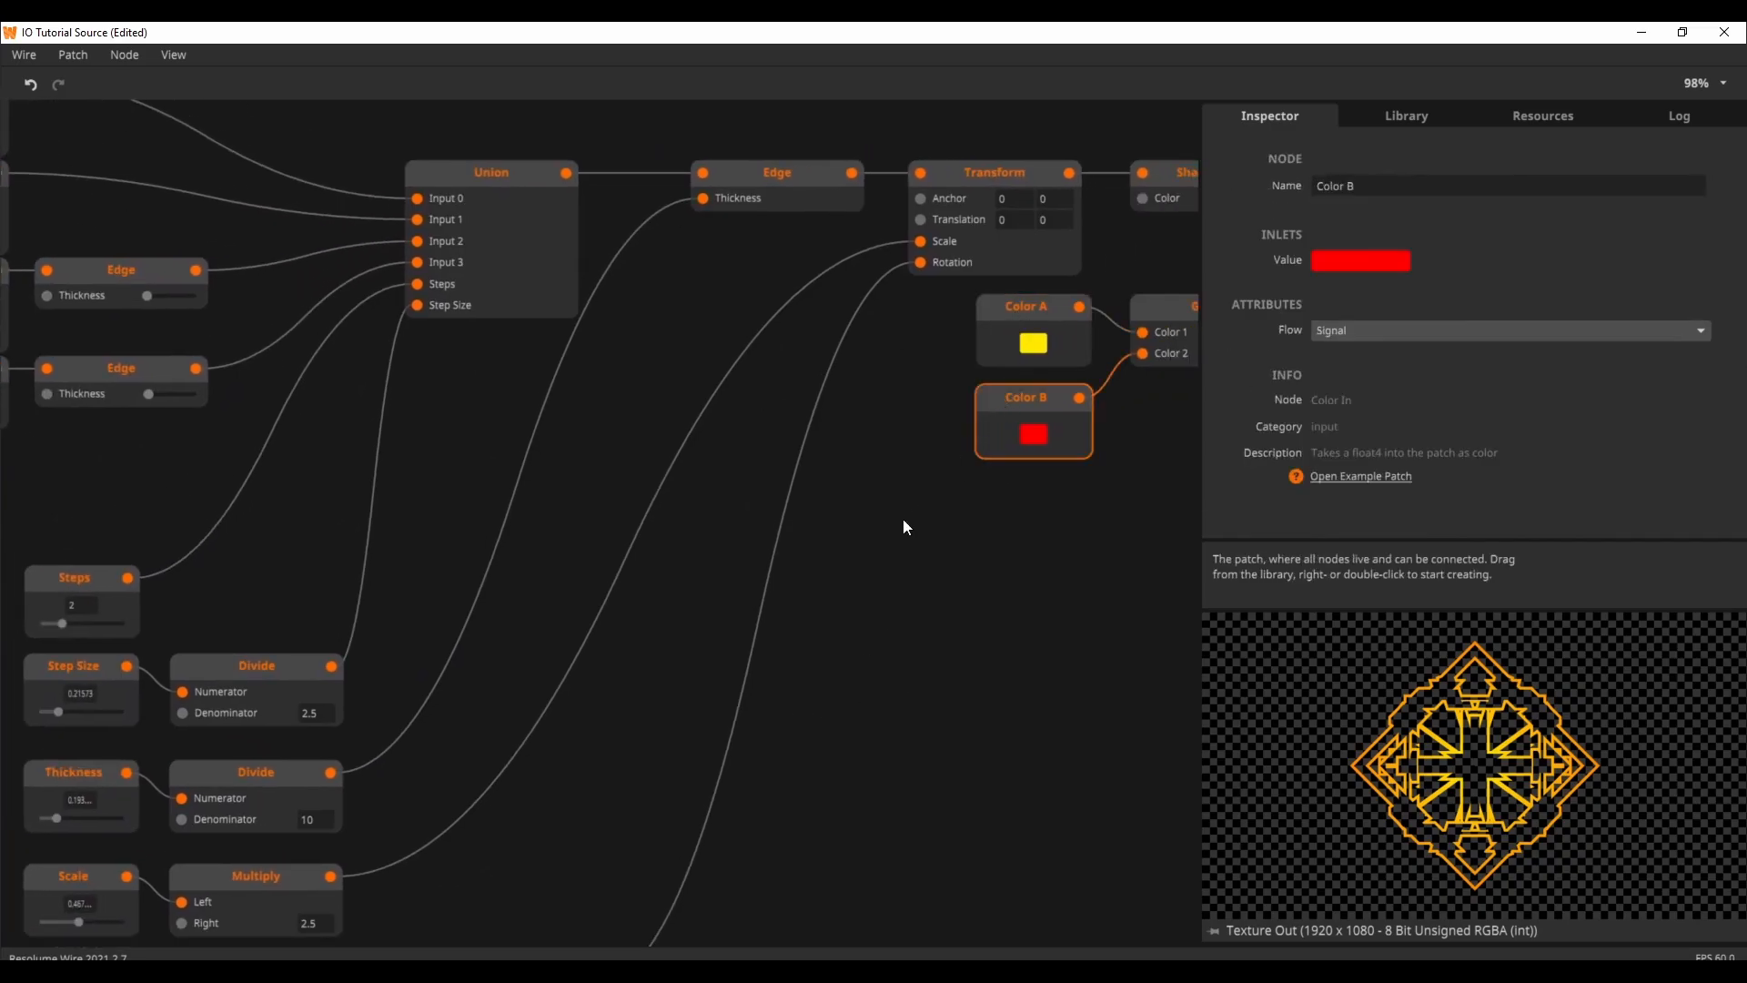
pyautogui.moveTo(808, 598); pyautogui.dragTo(1110, 504)
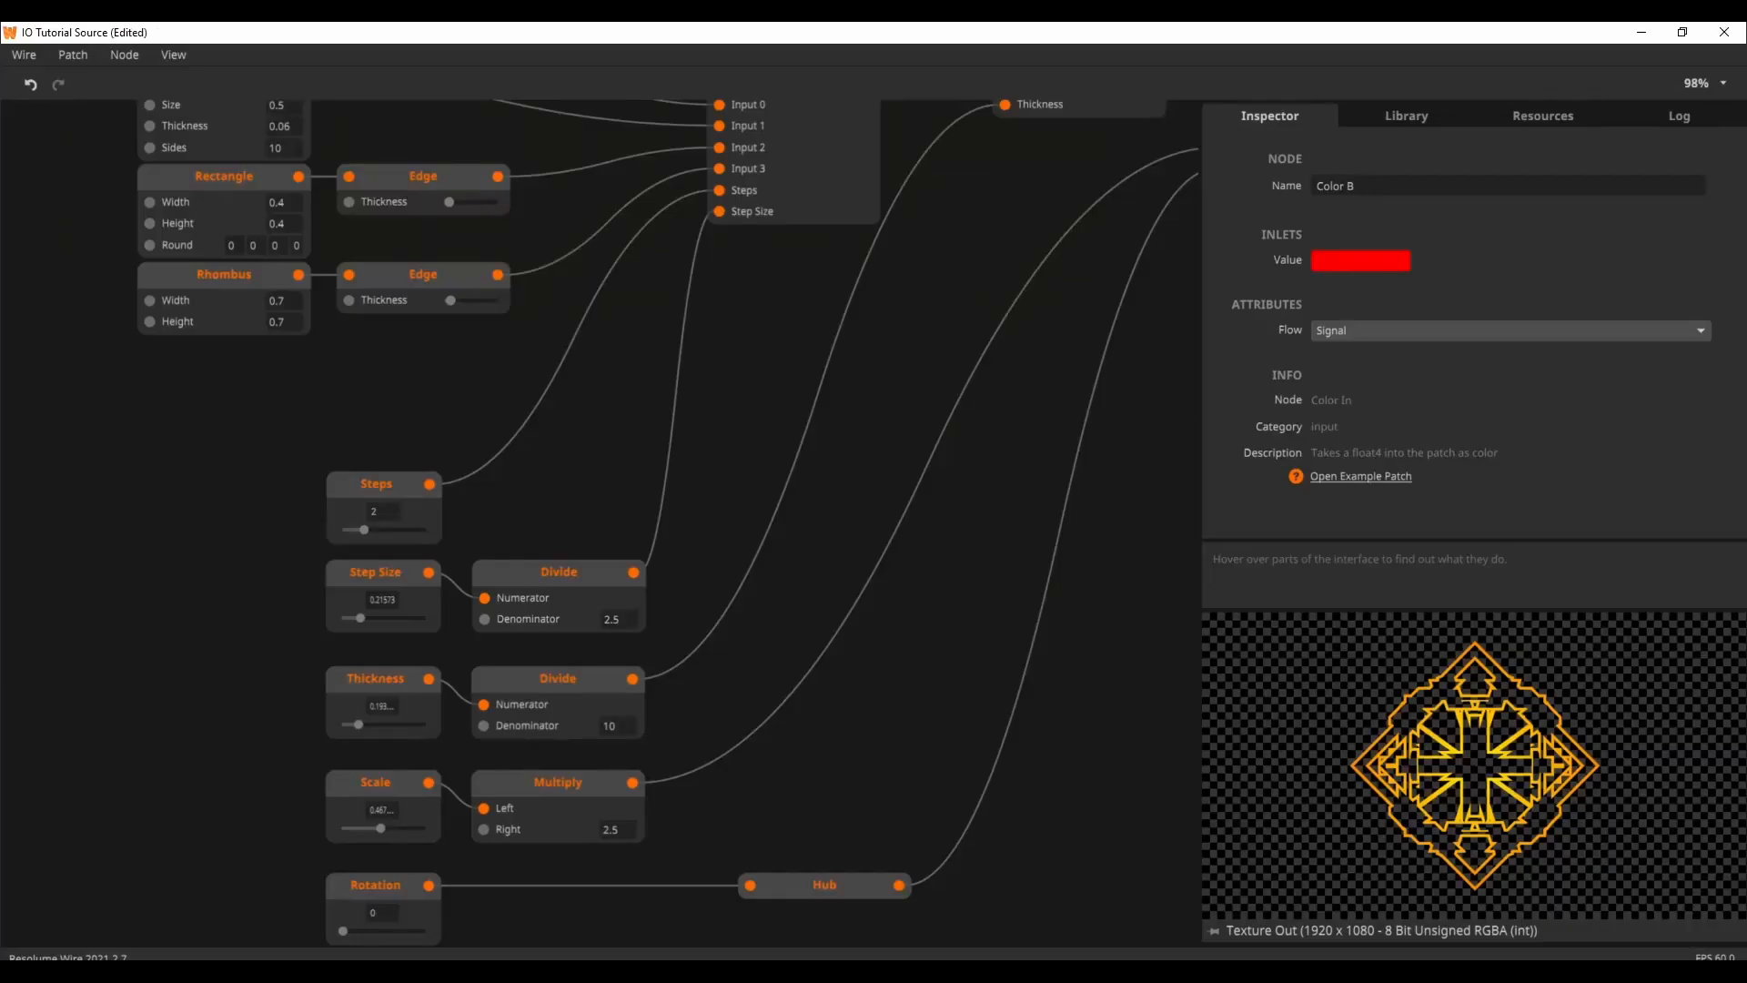
# Step: Review how the source patch's float and color input nodes connect to the Union, Edge, Transform and Gradient nodes
pyautogui.moveTo(1096, 537); pyautogui.dragTo(563, 630)
pyautogui.moveTo(641, 595); pyautogui.dragTo(688, 547)
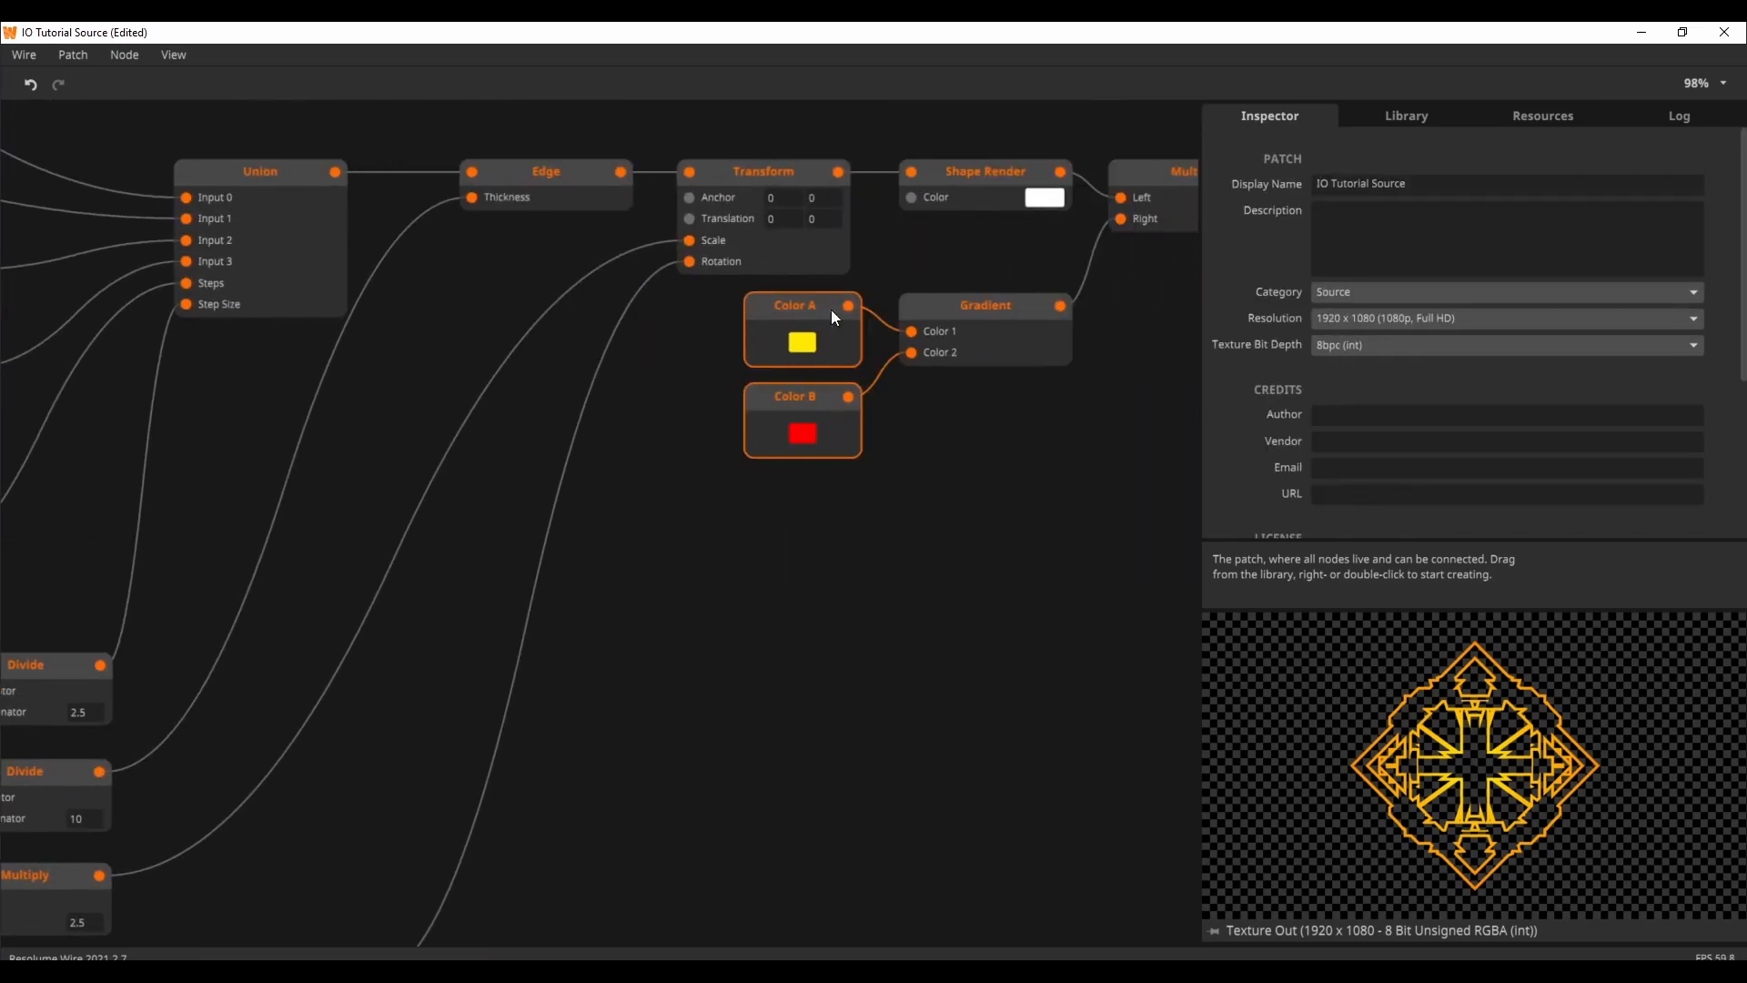
pyautogui.moveTo(832, 311); pyautogui.dragTo(764, 843)
pyautogui.moveTo(957, 723); pyautogui.dragTo(999, 122)
pyautogui.moveTo(731, 251); pyautogui.dragTo(635, 560)
pyautogui.click(651, 419)
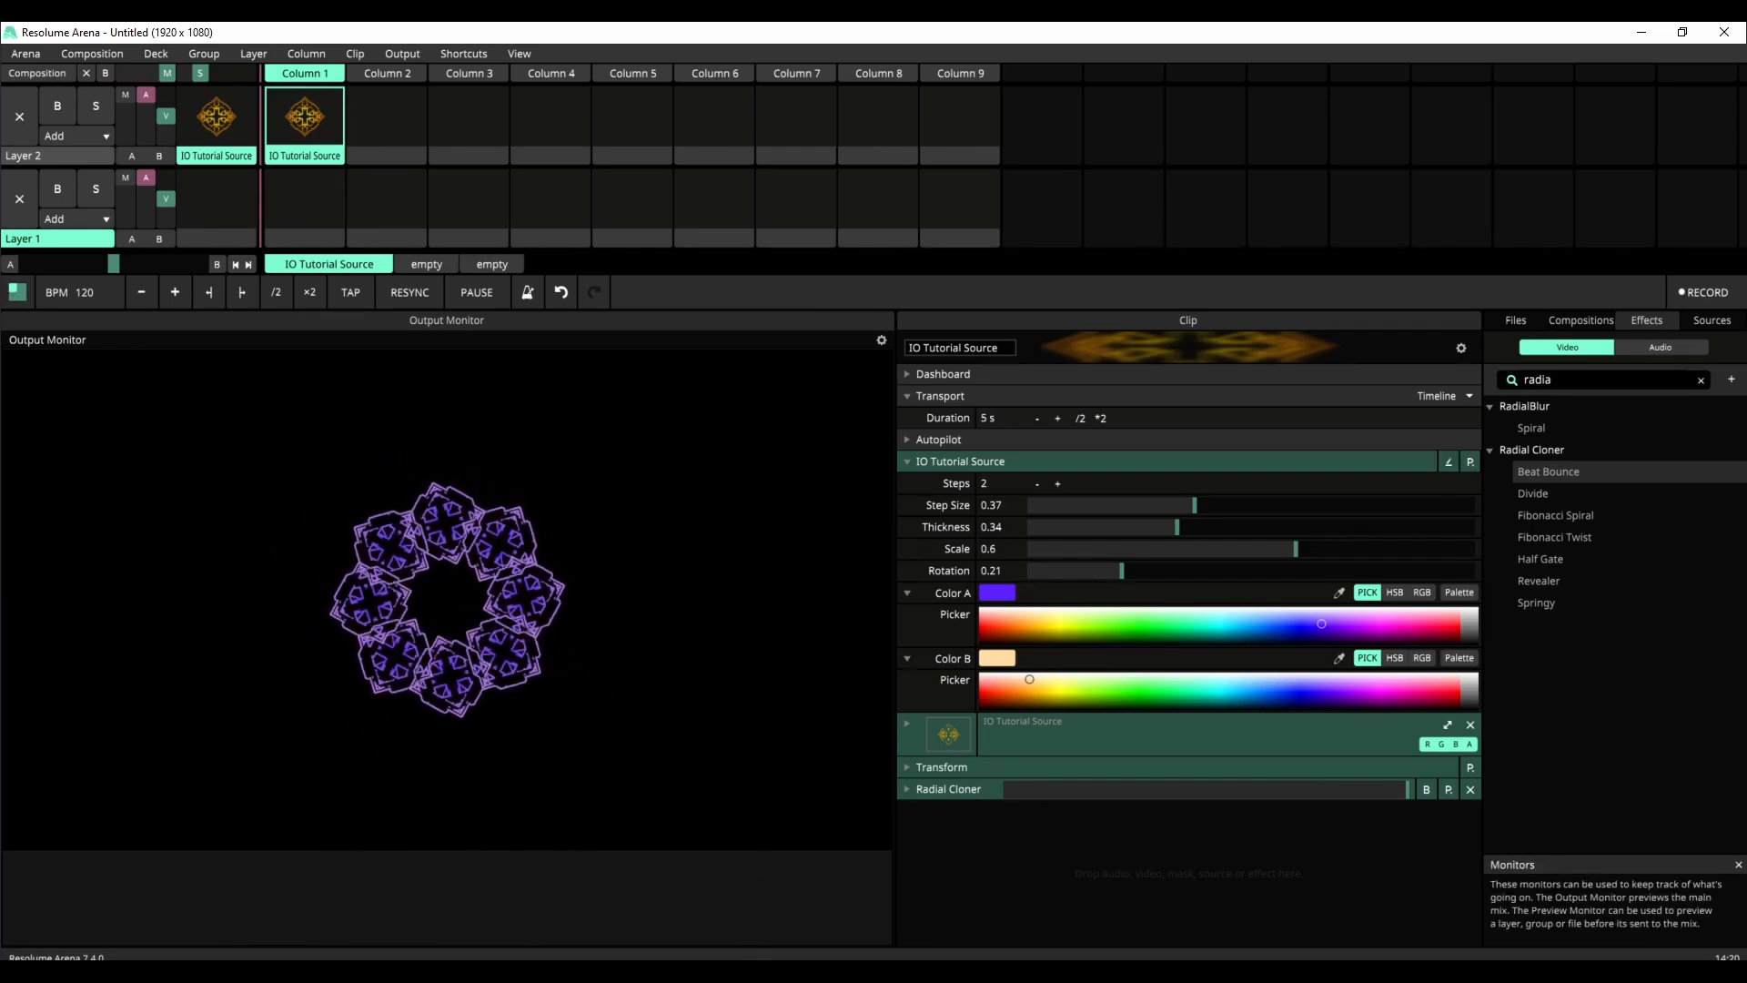
# Step: Switch to the IO Tutorial Effect patch in Wire and inspect its Texture In and Texture Out nodes
pyautogui.moveTo(737, 972)
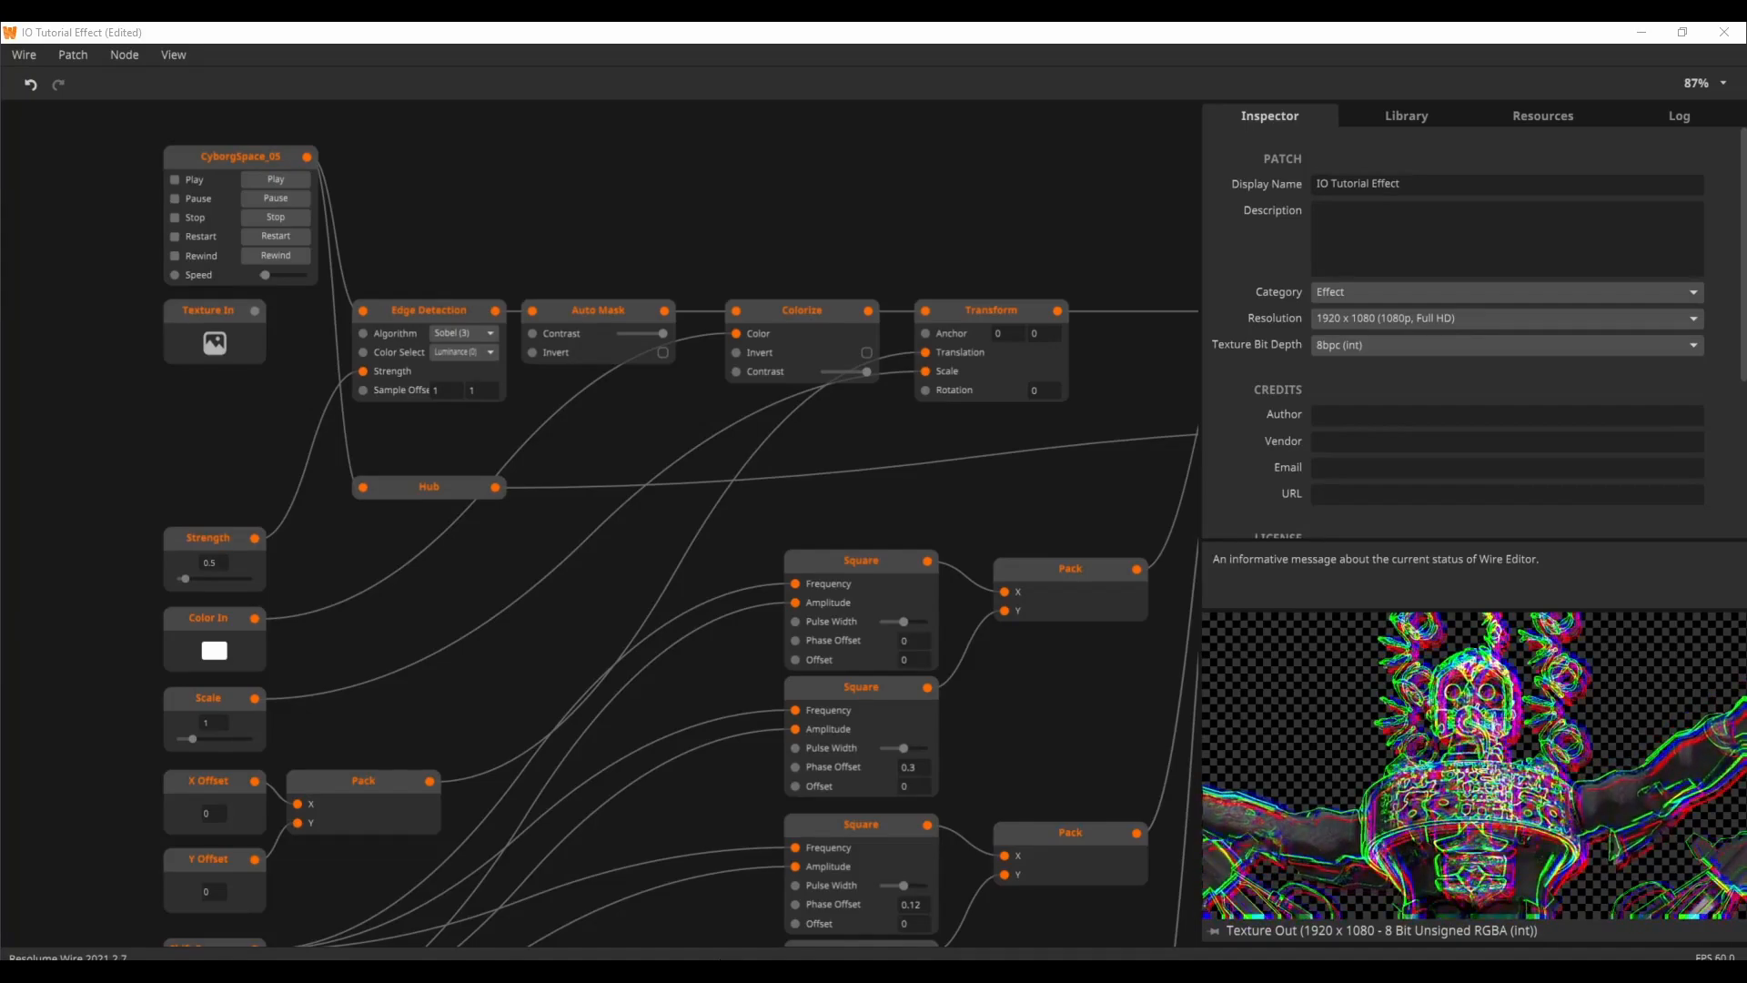
pyautogui.click(239, 336)
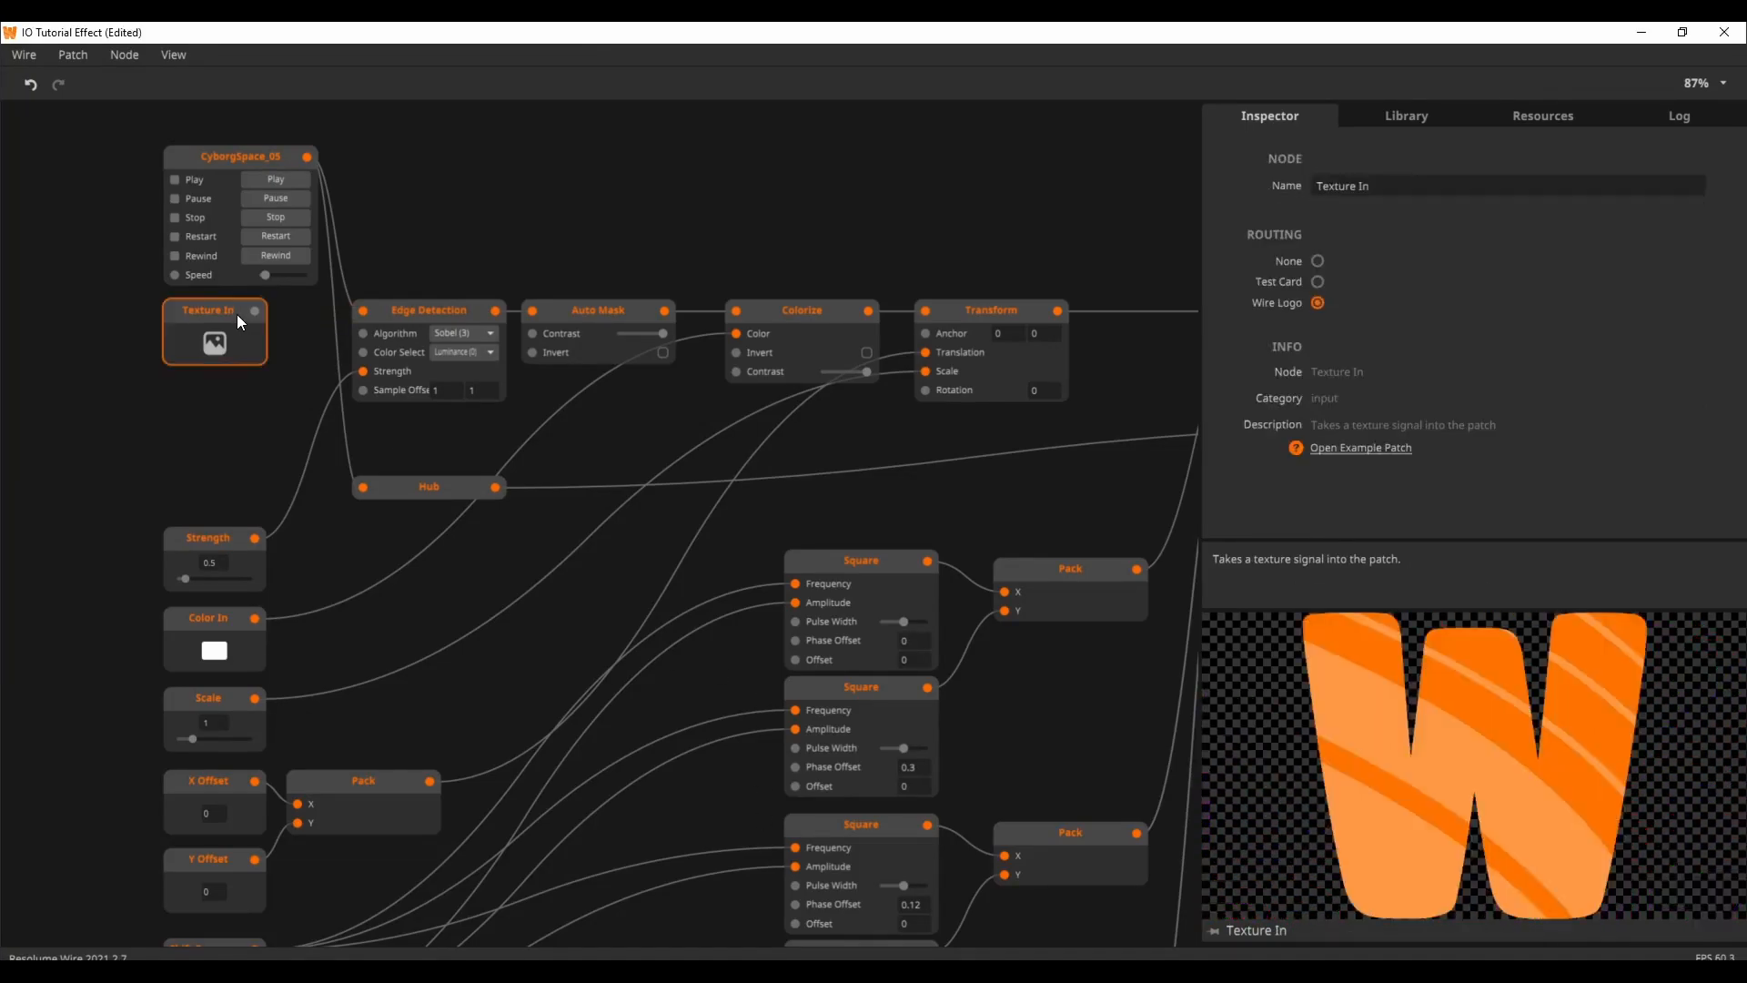
pyautogui.moveTo(1001, 210); pyautogui.dragTo(241, 149)
pyautogui.click(928, 330)
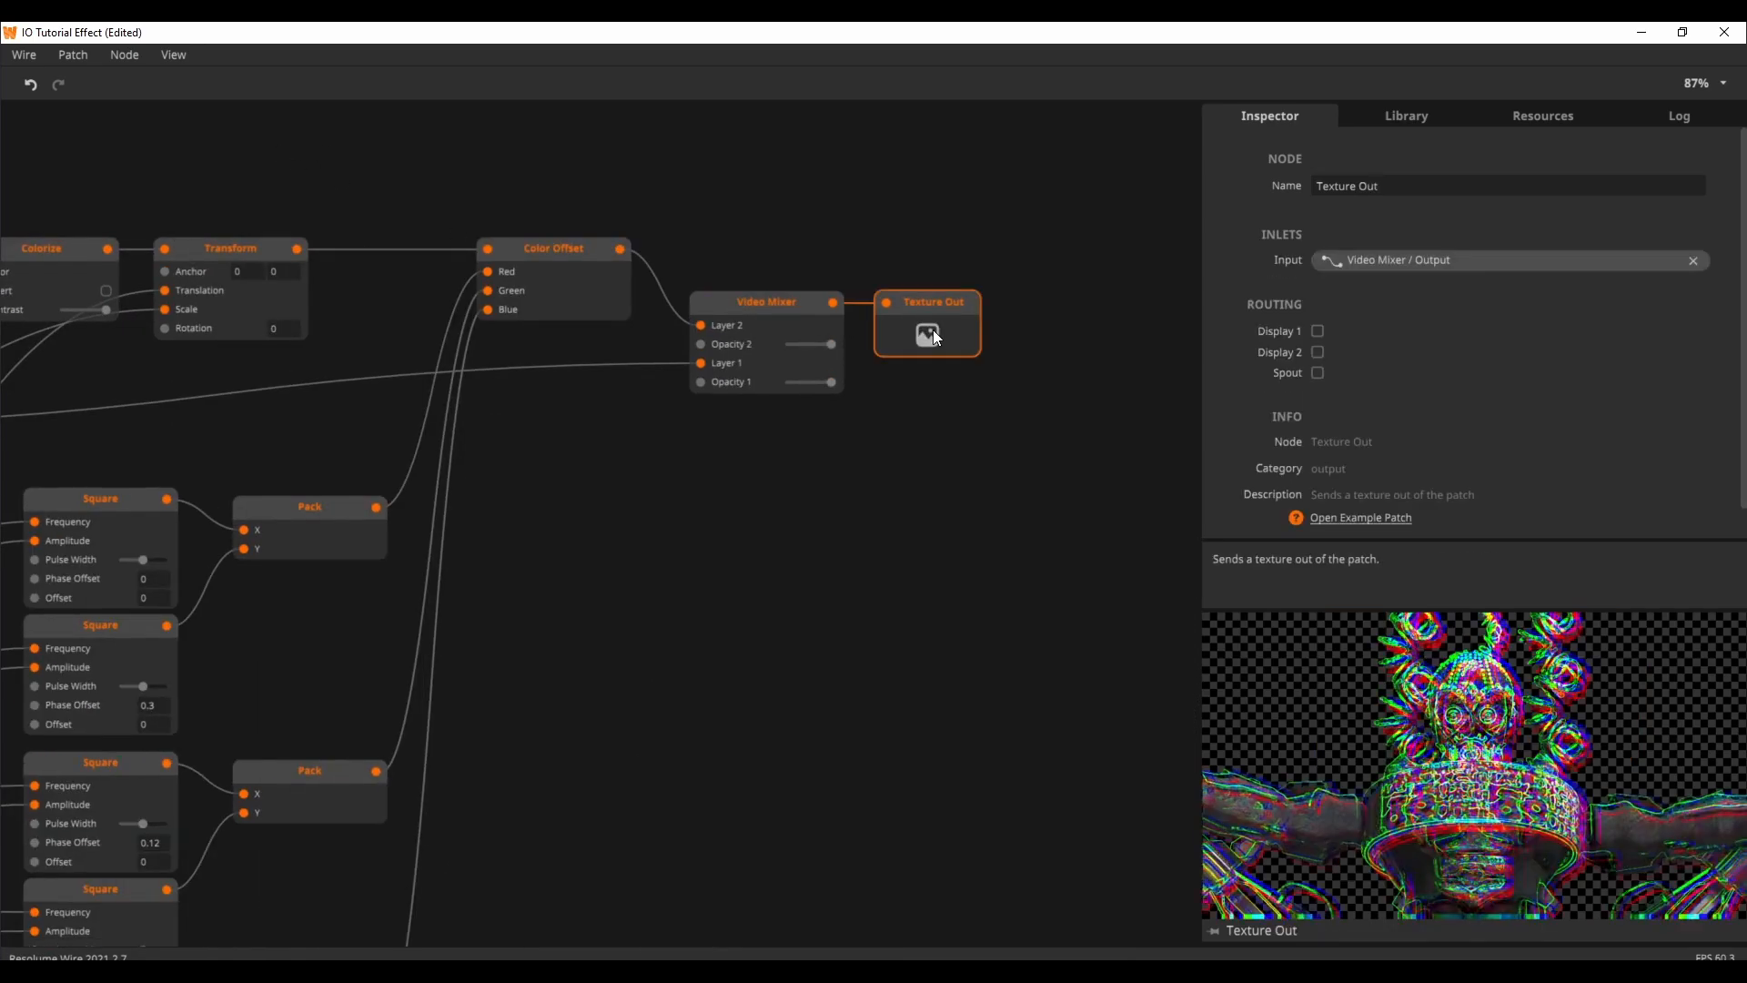
# Step: Check the category options in the effect patch's properties, leaving Effect selected
pyautogui.moveTo(533, 220); pyautogui.dragTo(854, 385)
pyautogui.click(801, 339)
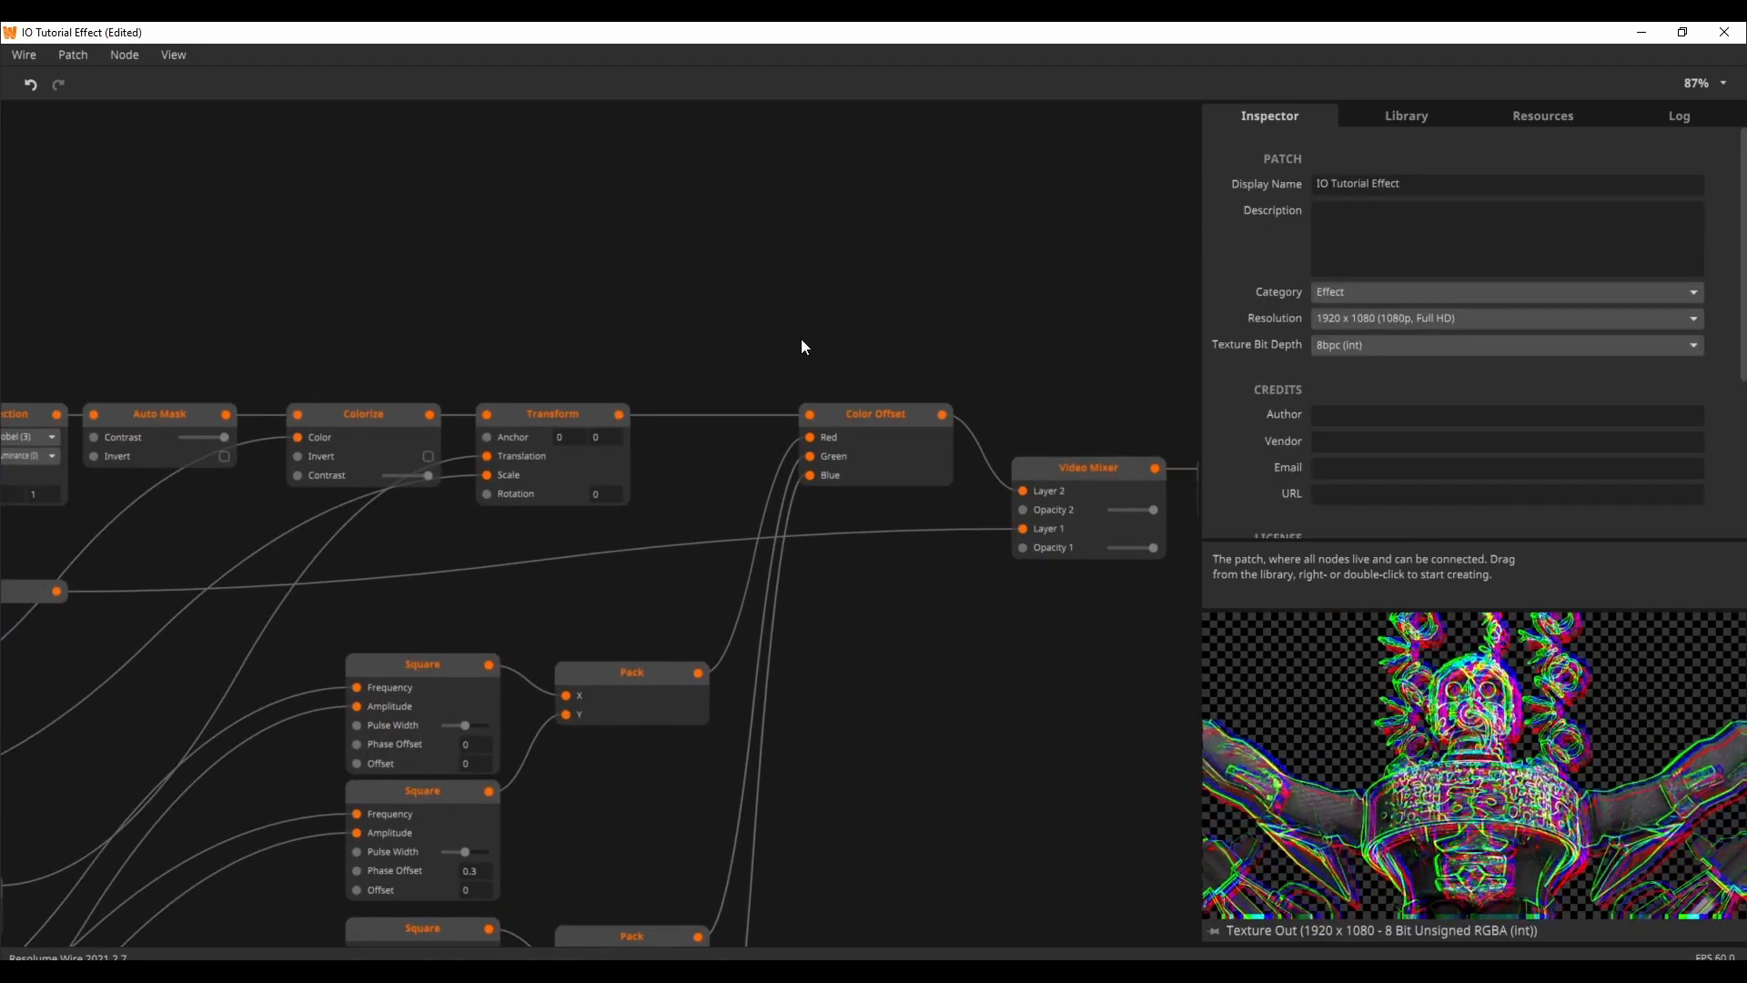
pyautogui.click(1350, 298)
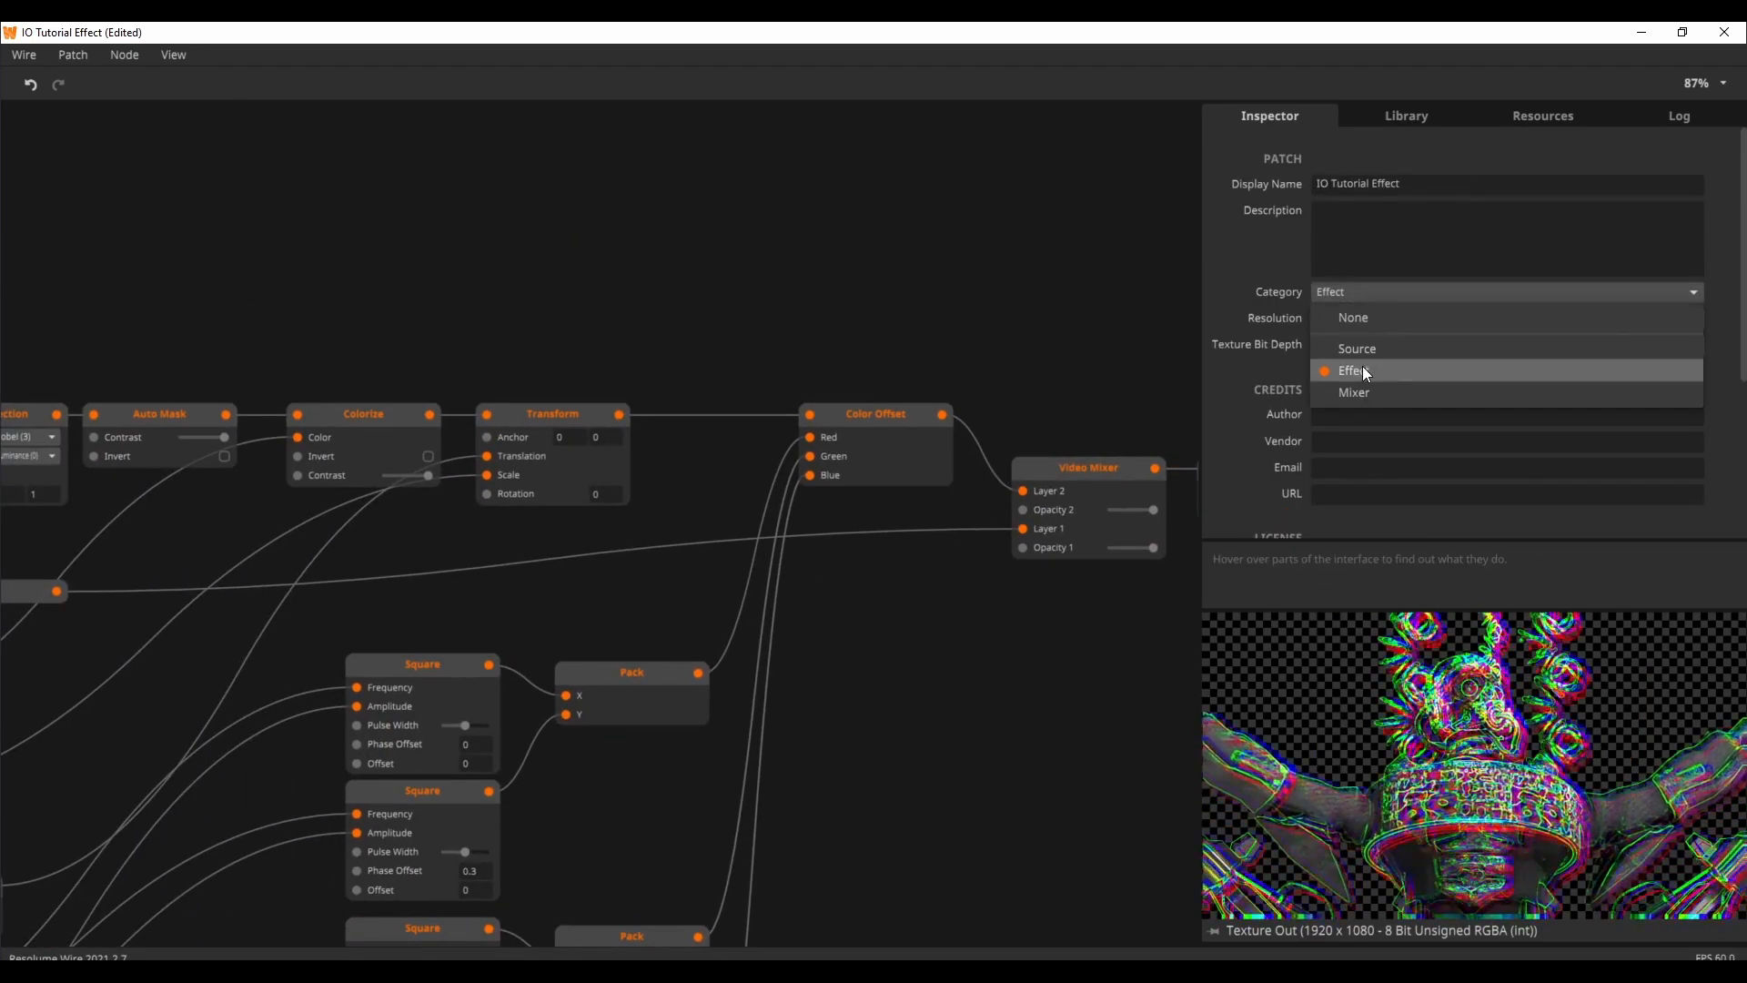
pyautogui.click(826, 310)
# Step: Inspect the Texture In node's routing options and preview the CyborgSpace_05 video node that feeds the patch
pyautogui.moveTo(511, 346); pyautogui.dragTo(1125, 364)
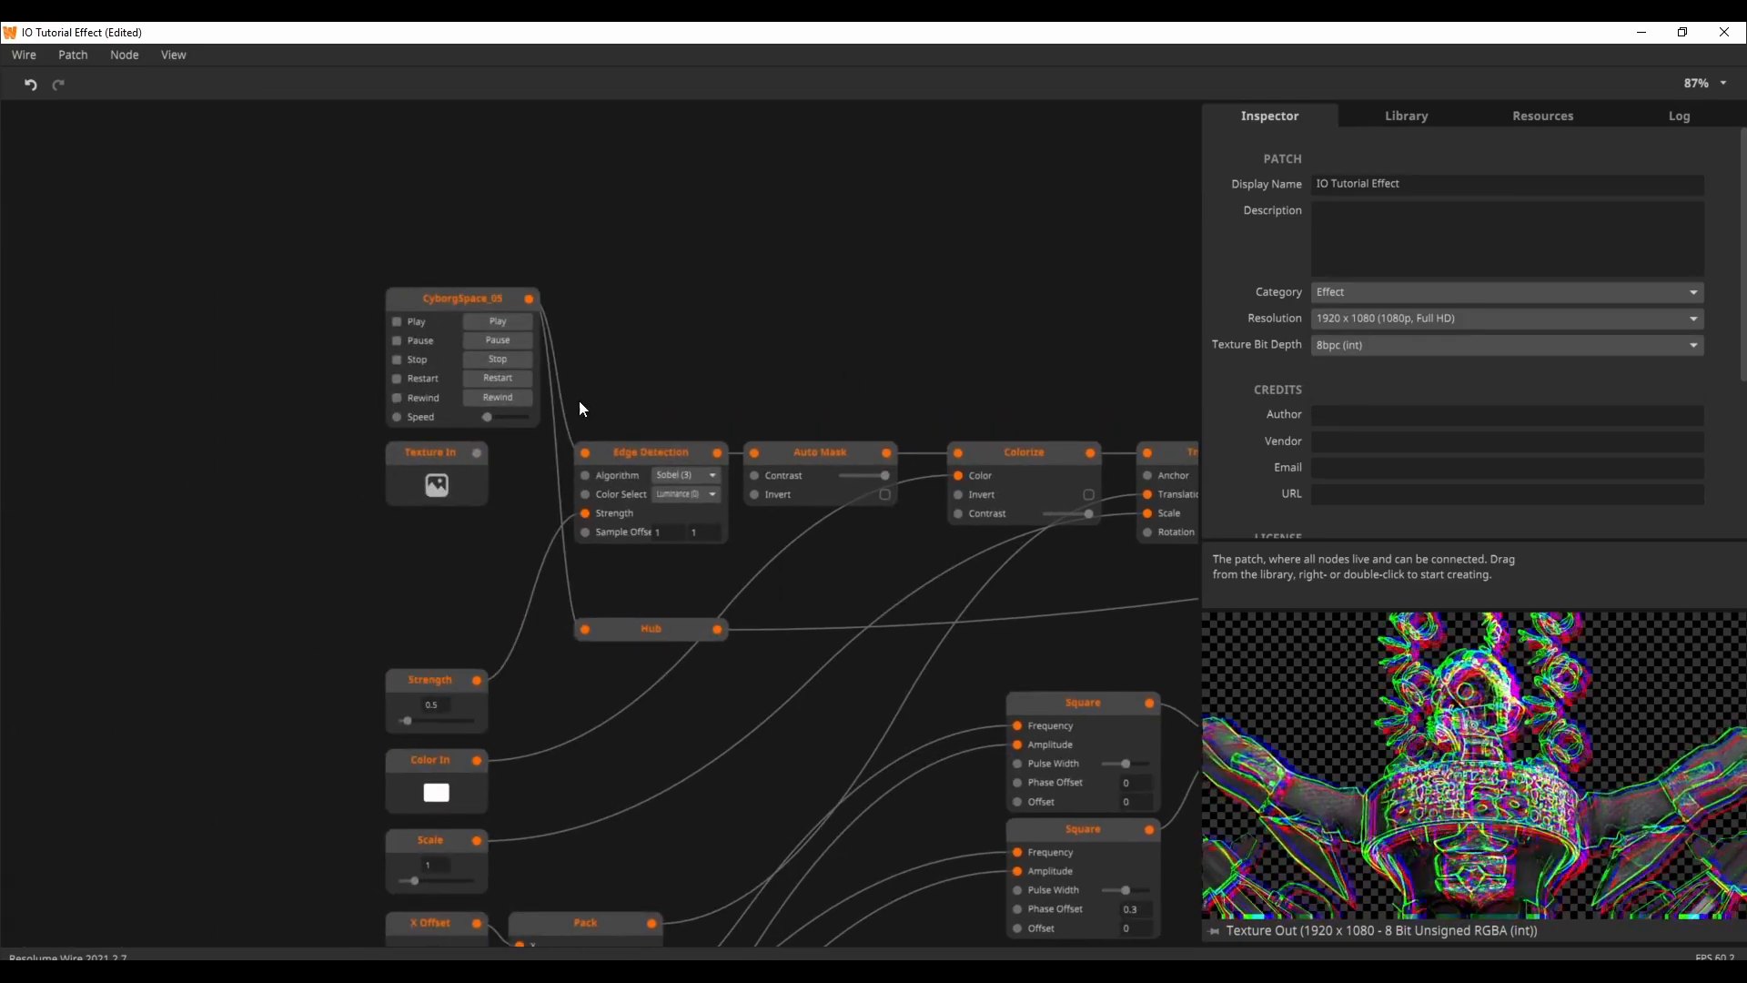
pyautogui.click(424, 482)
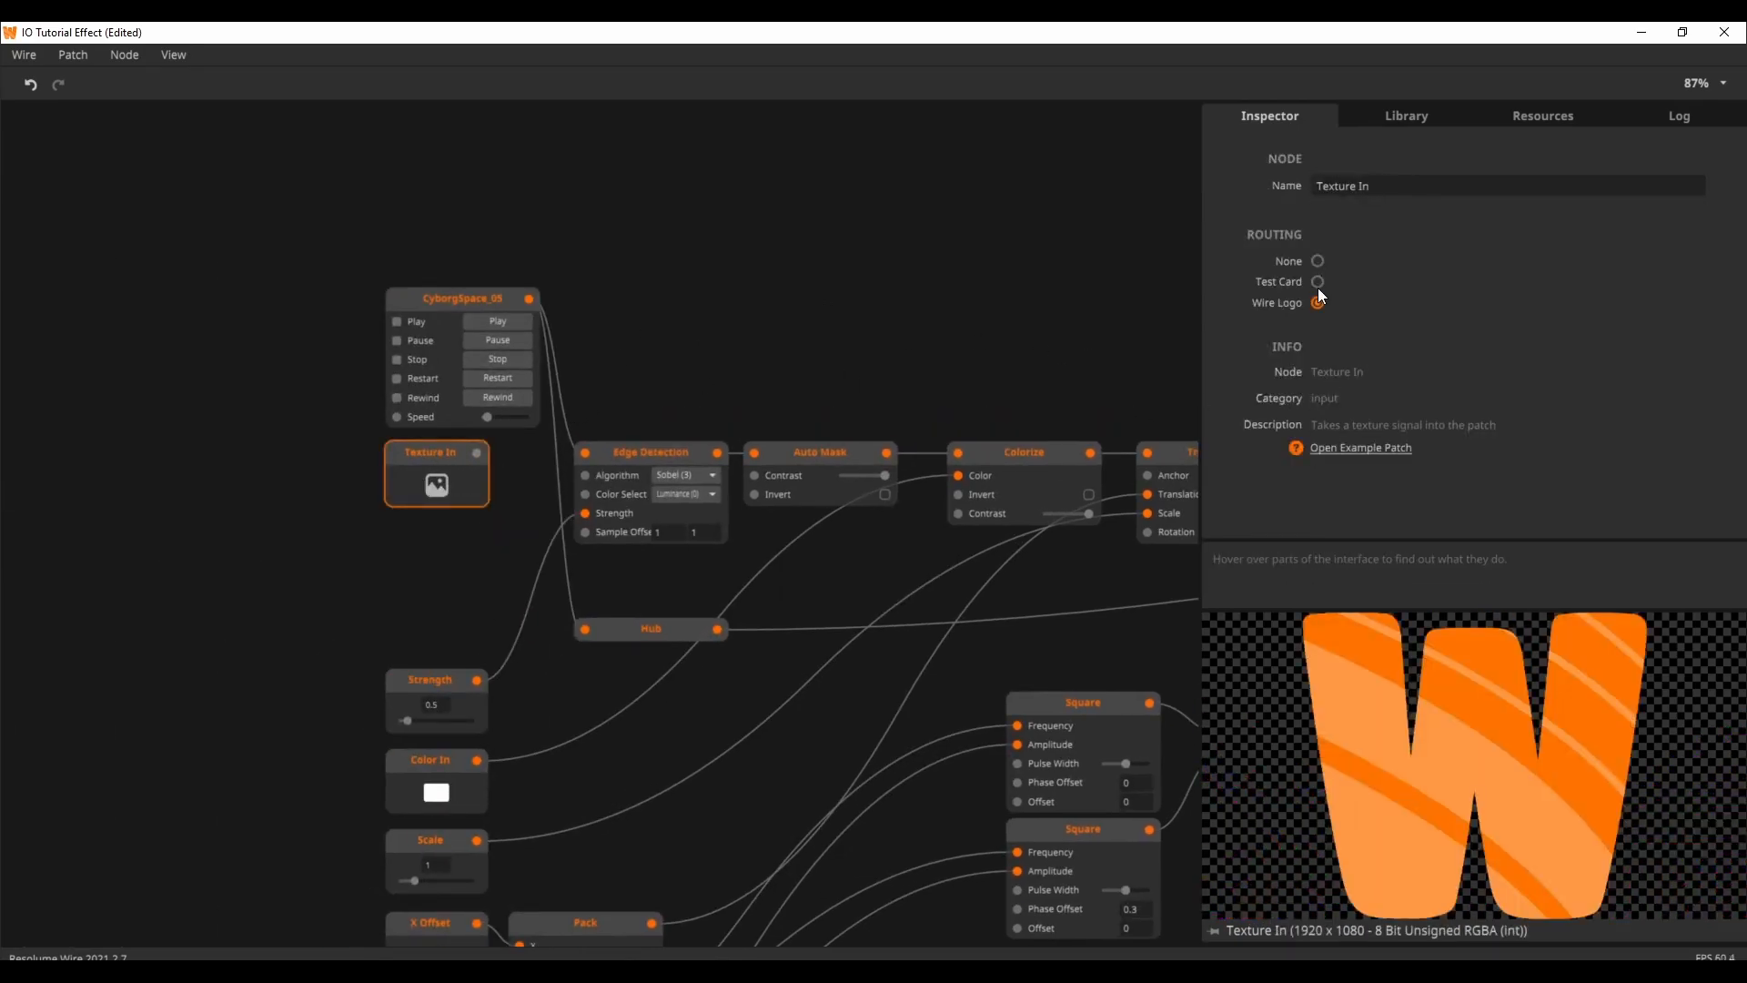
pyautogui.click(502, 307)
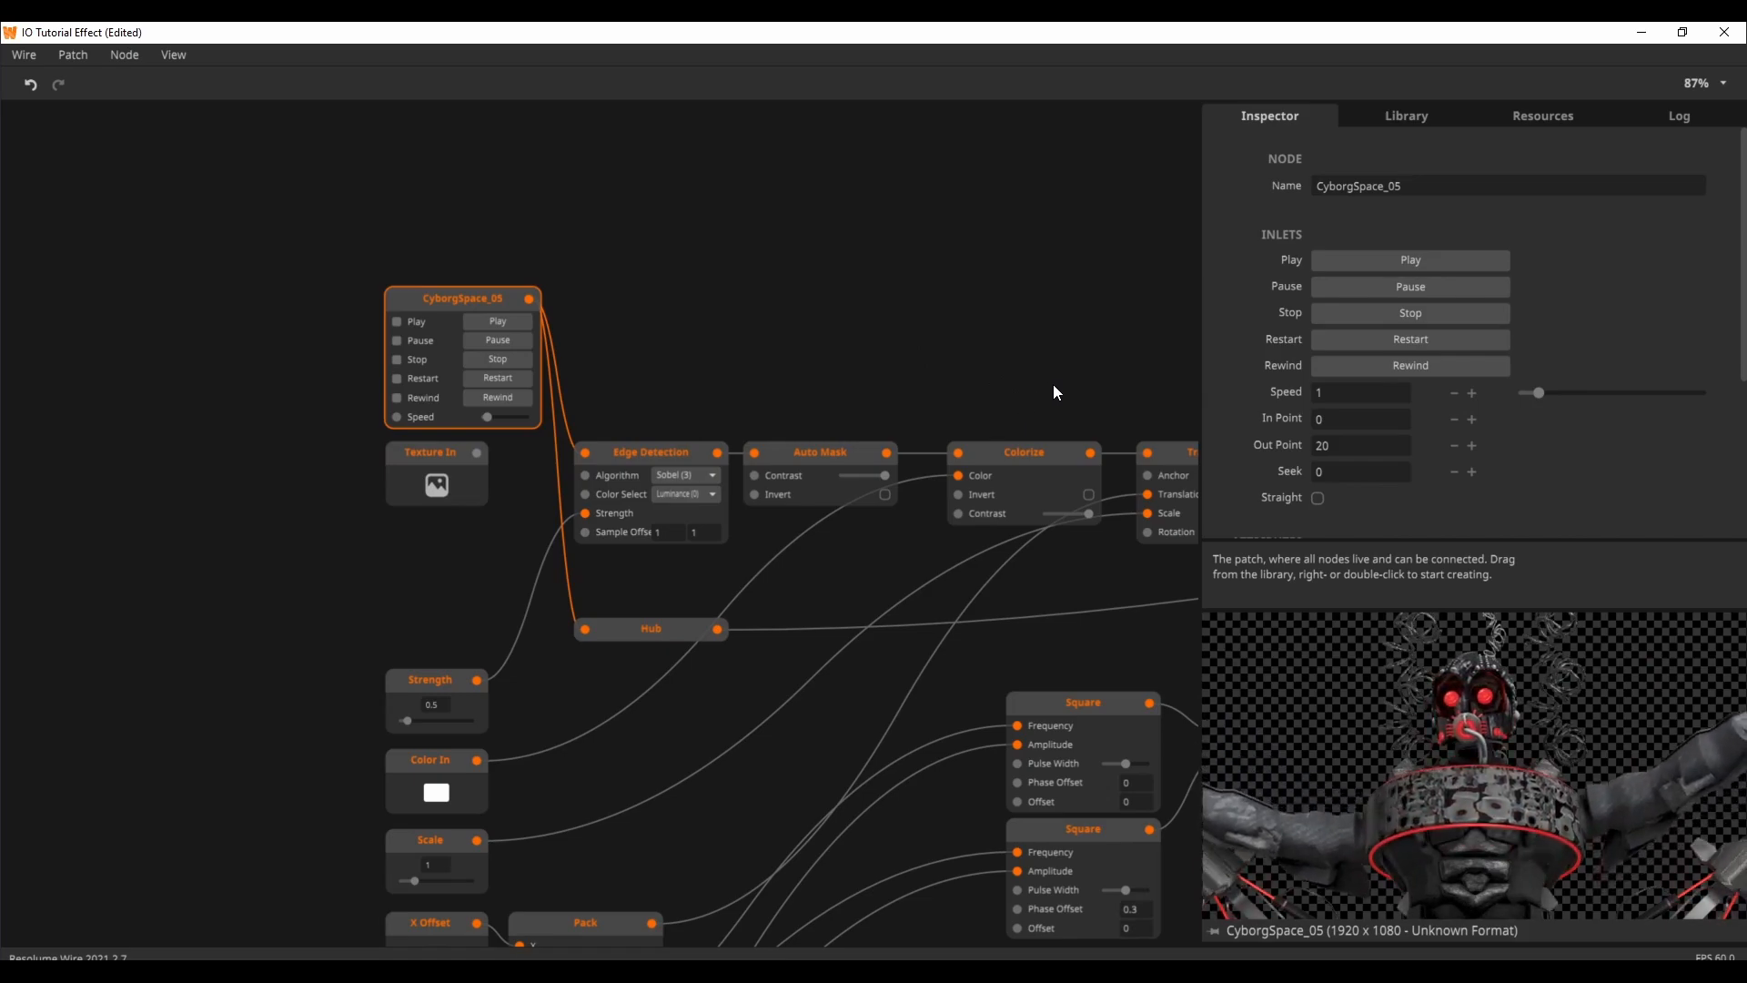
pyautogui.moveTo(1052, 384); pyautogui.dragTo(694, 342)
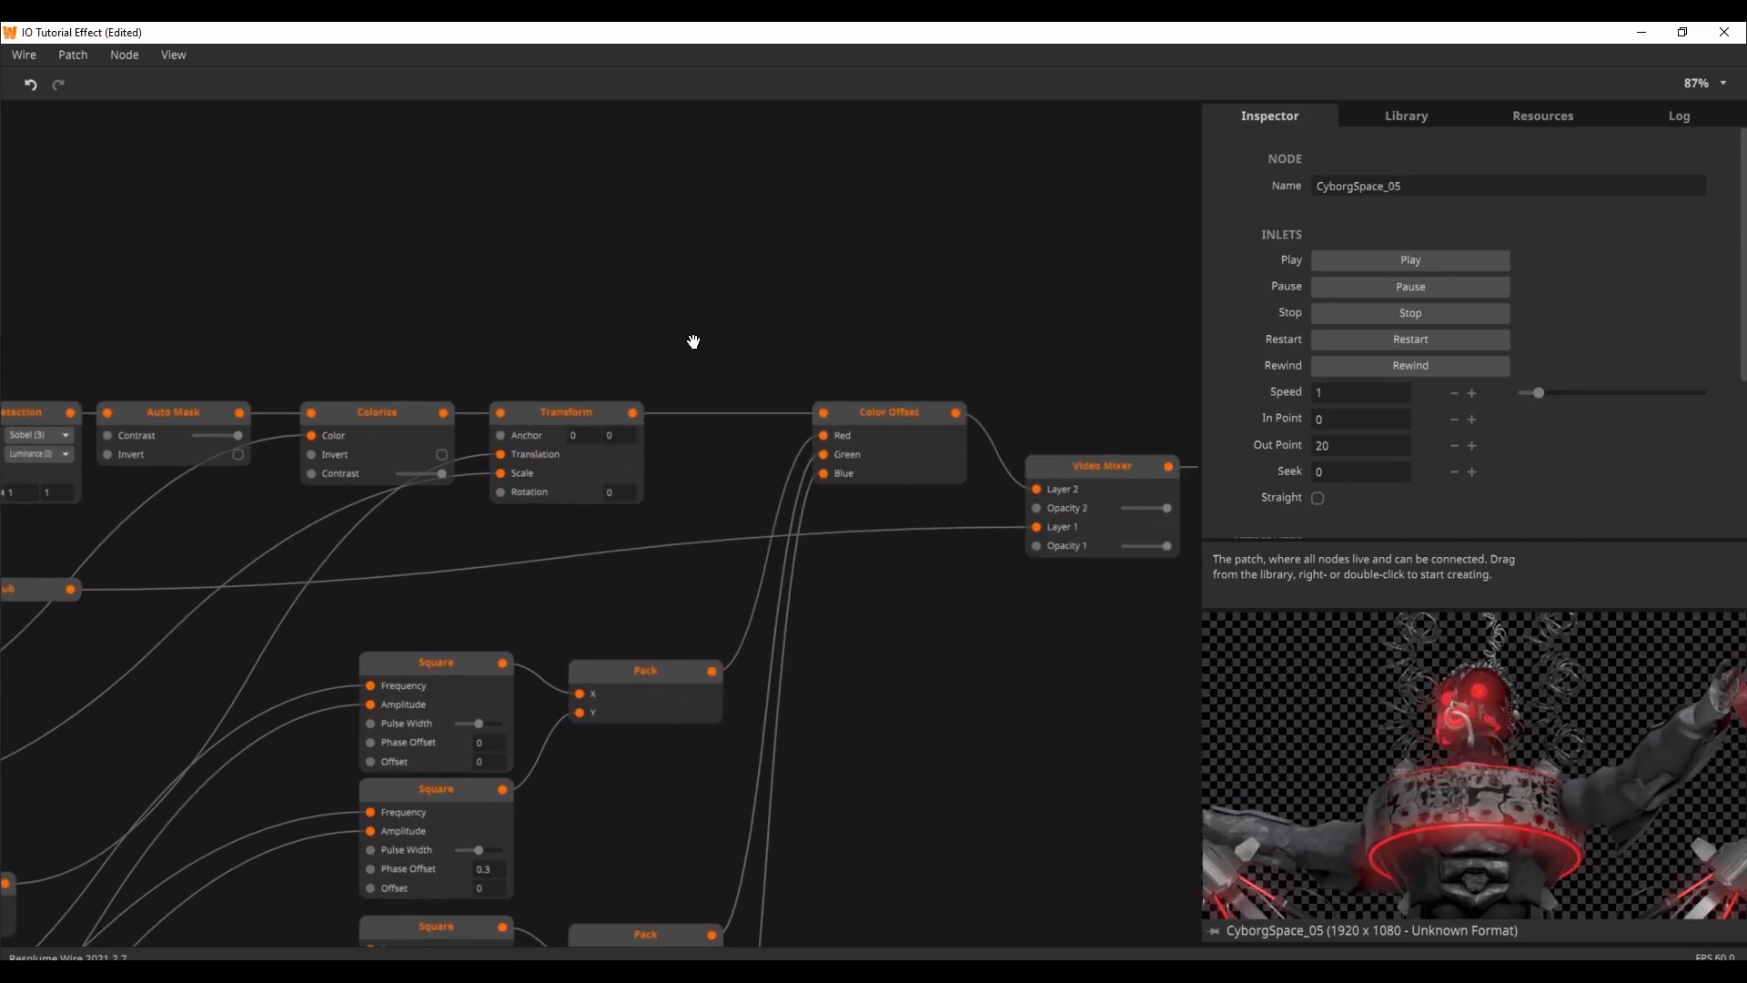
pyautogui.moveTo(694, 341); pyautogui.dragTo(830, 303)
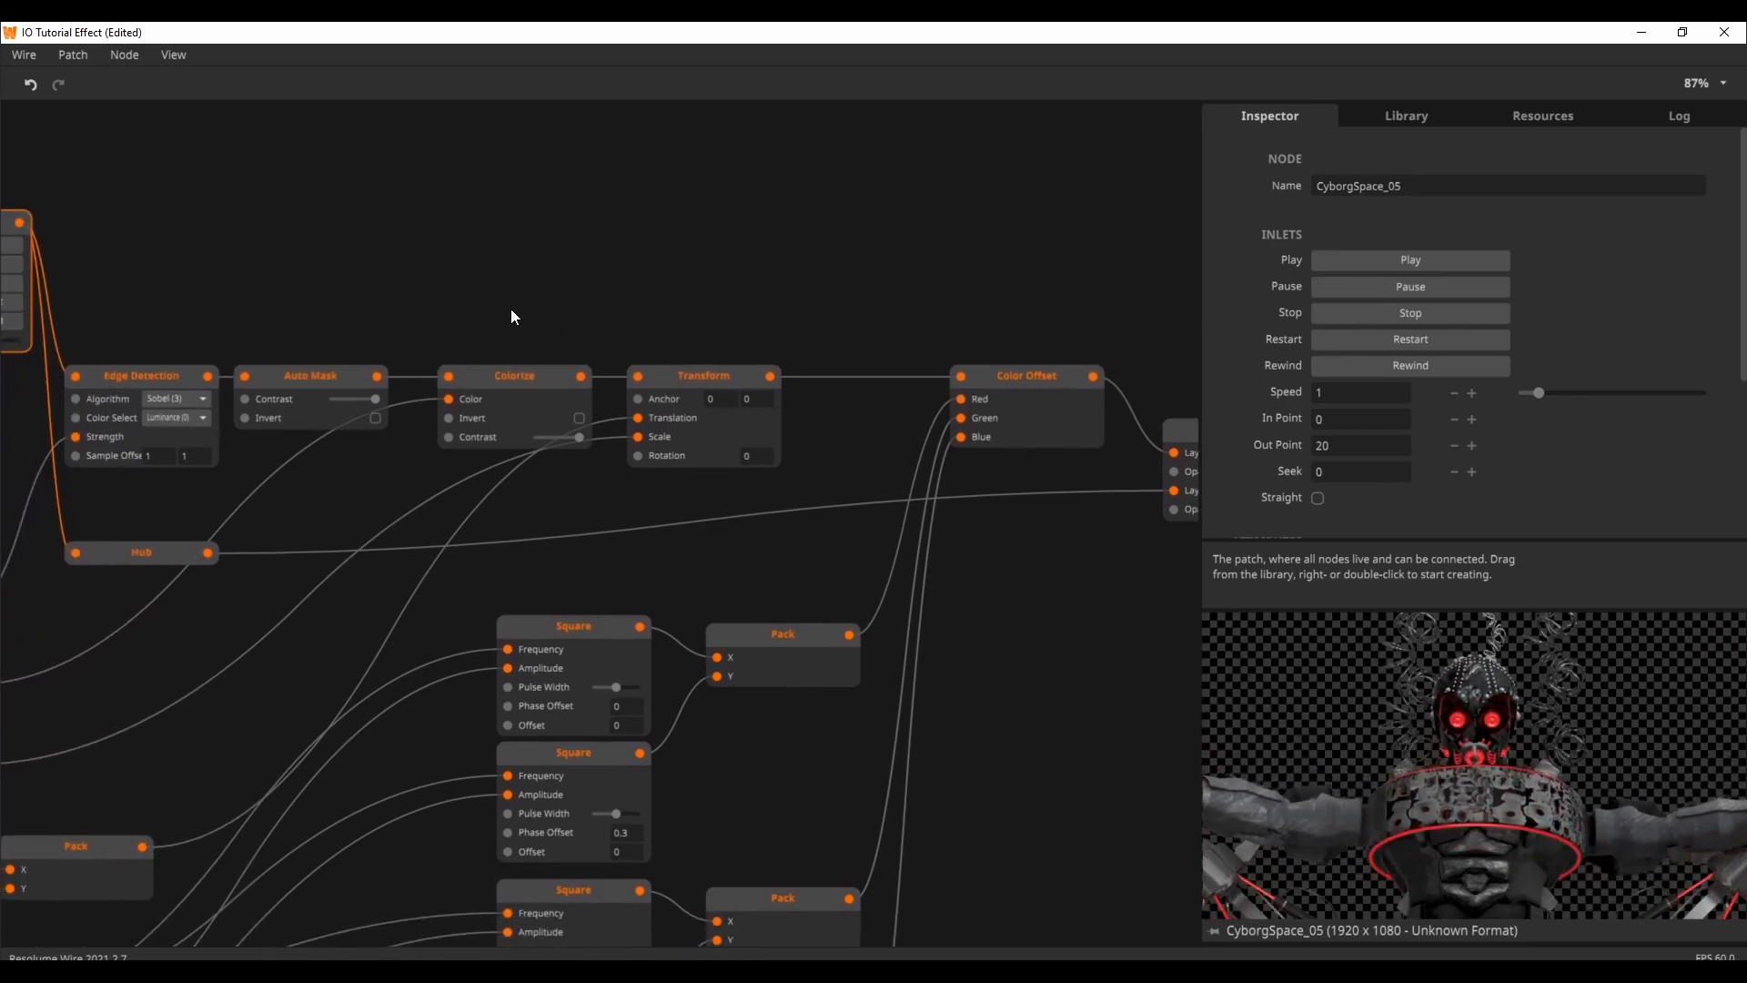
pyautogui.moveTo(511, 312); pyautogui.dragTo(744, 319)
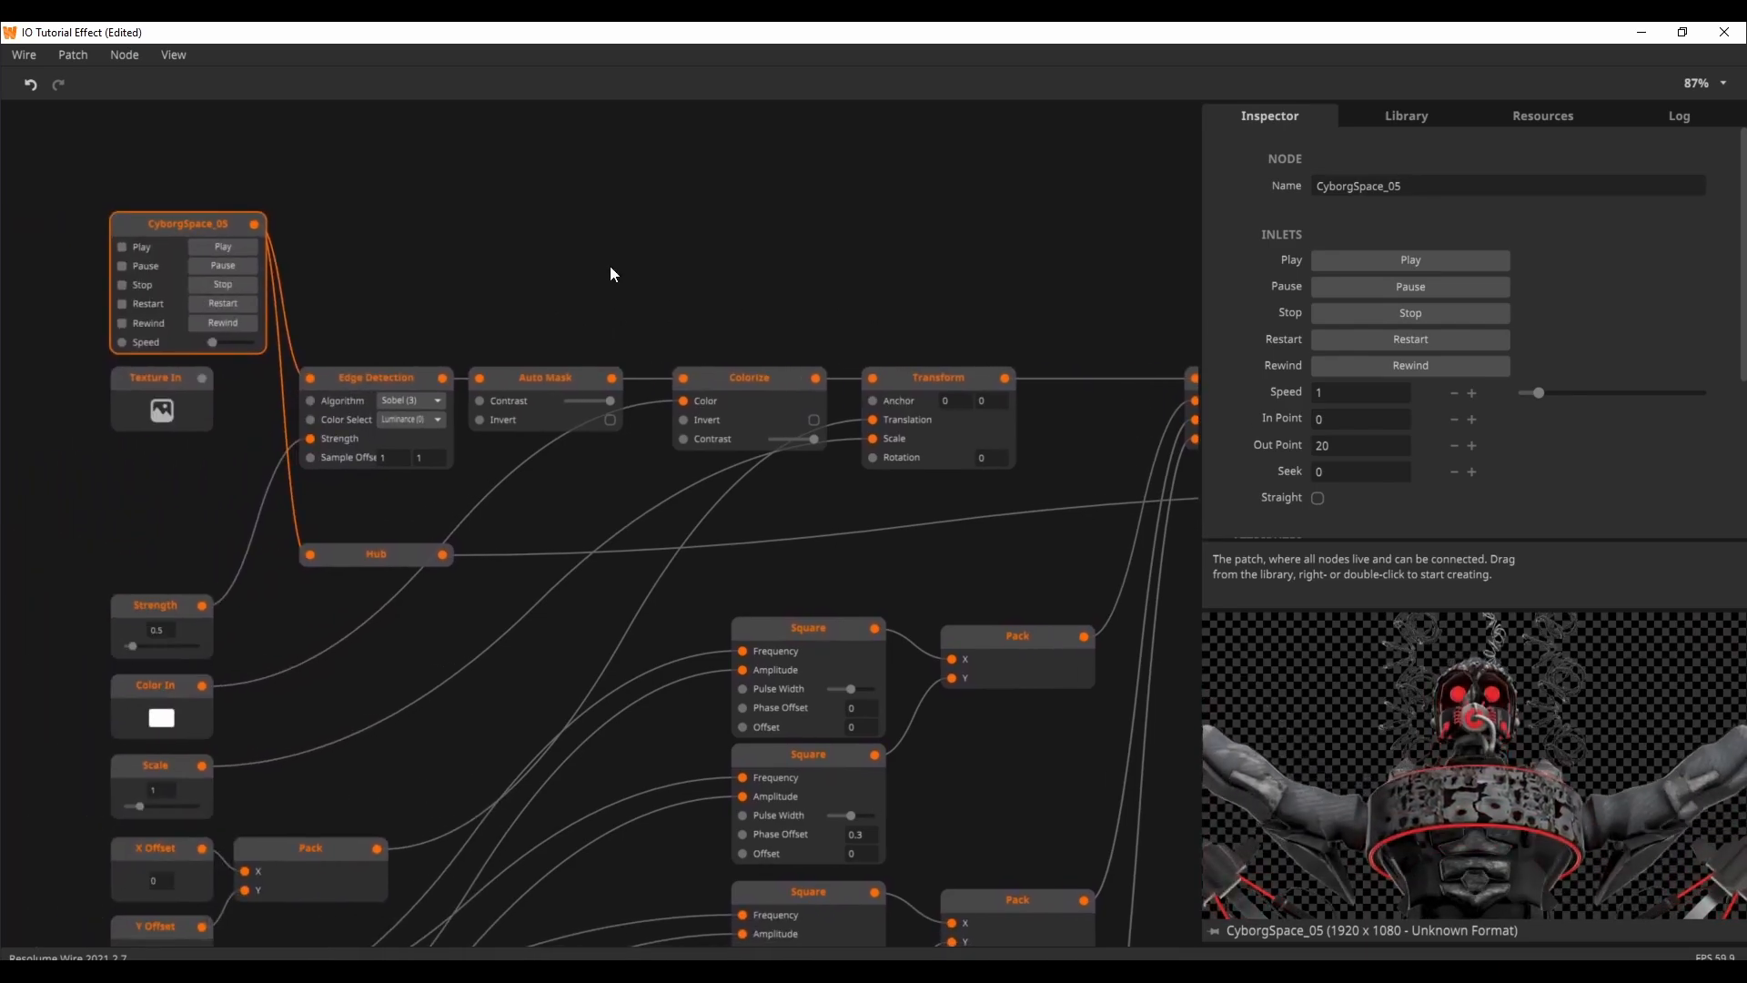
# Step: Preview the outputs of the Edge Detection, Auto Mask and Colorize nodes and examine the Color In swatch
pyautogui.click(385, 375)
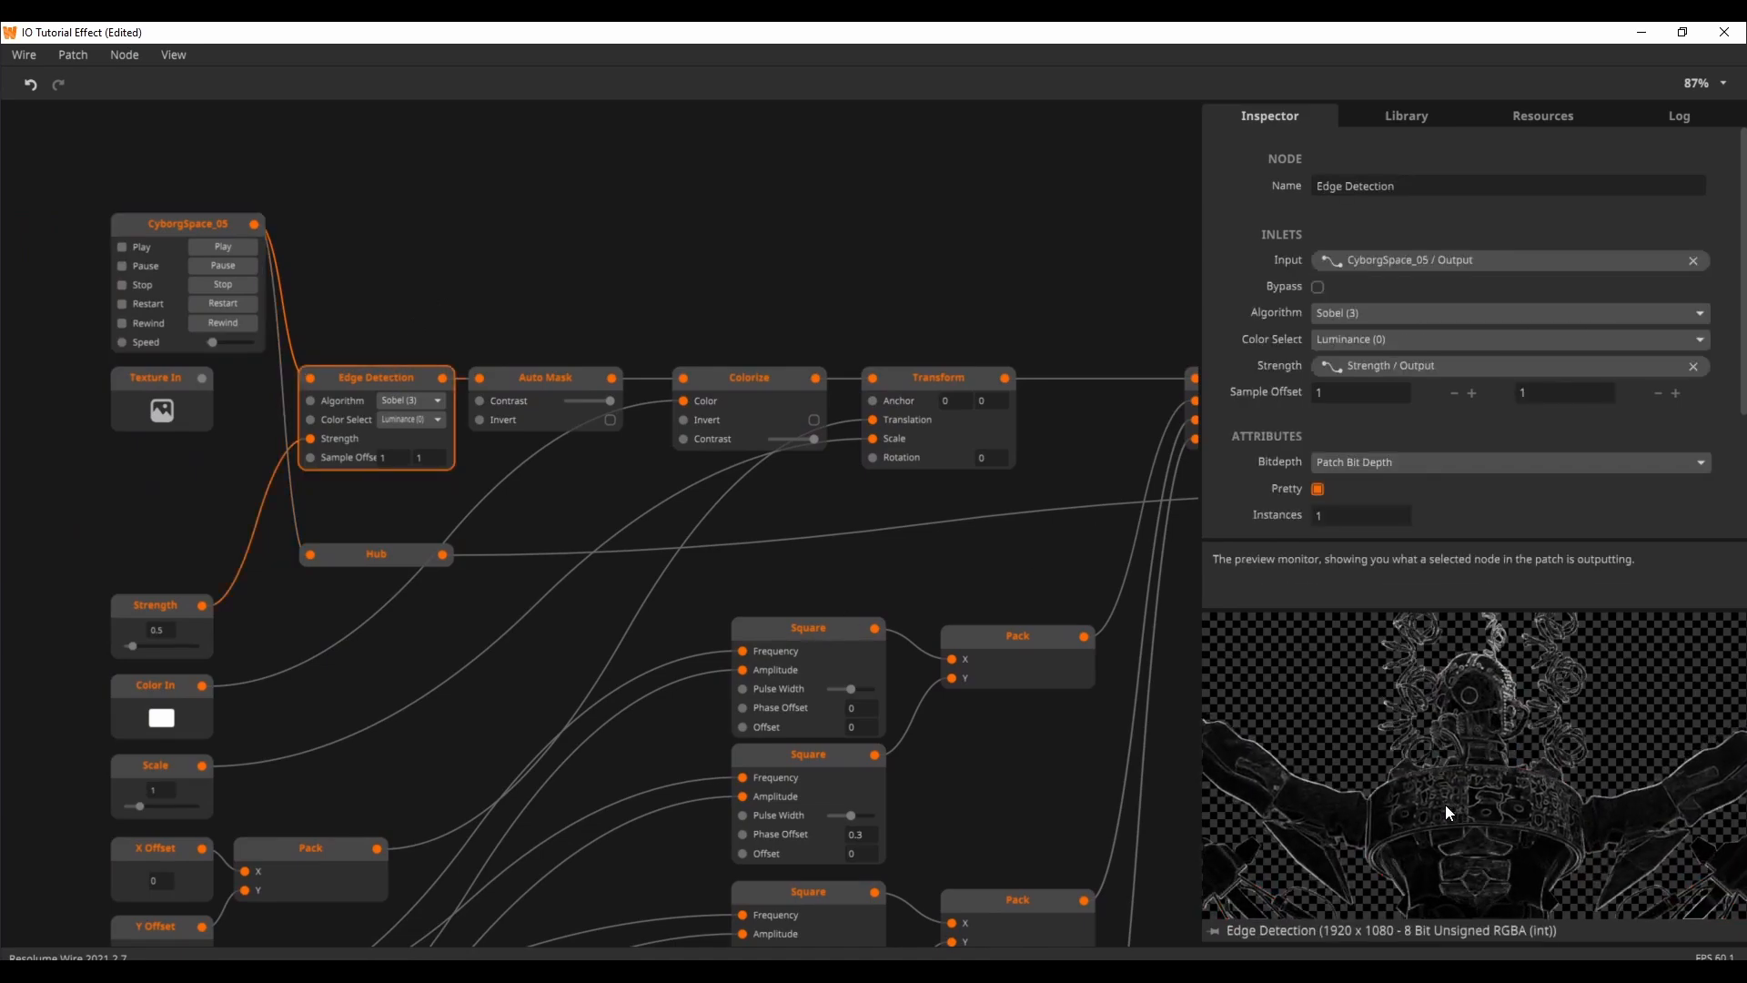
pyautogui.click(529, 378)
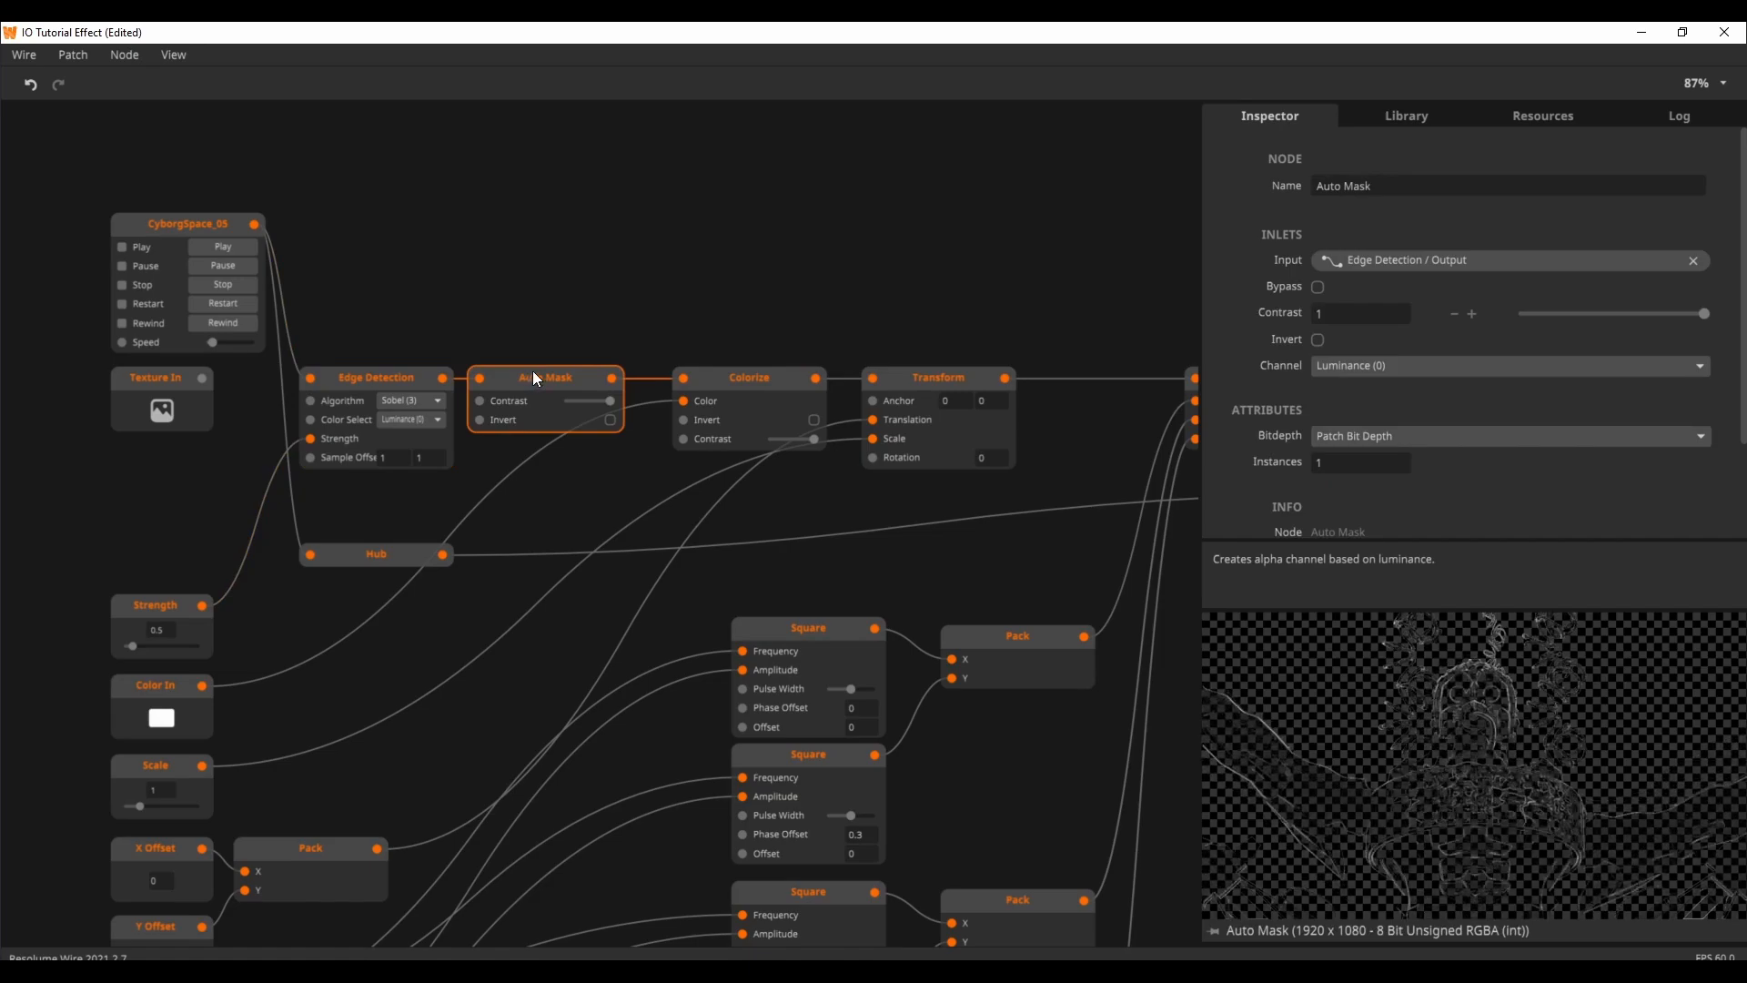
pyautogui.click(745, 391)
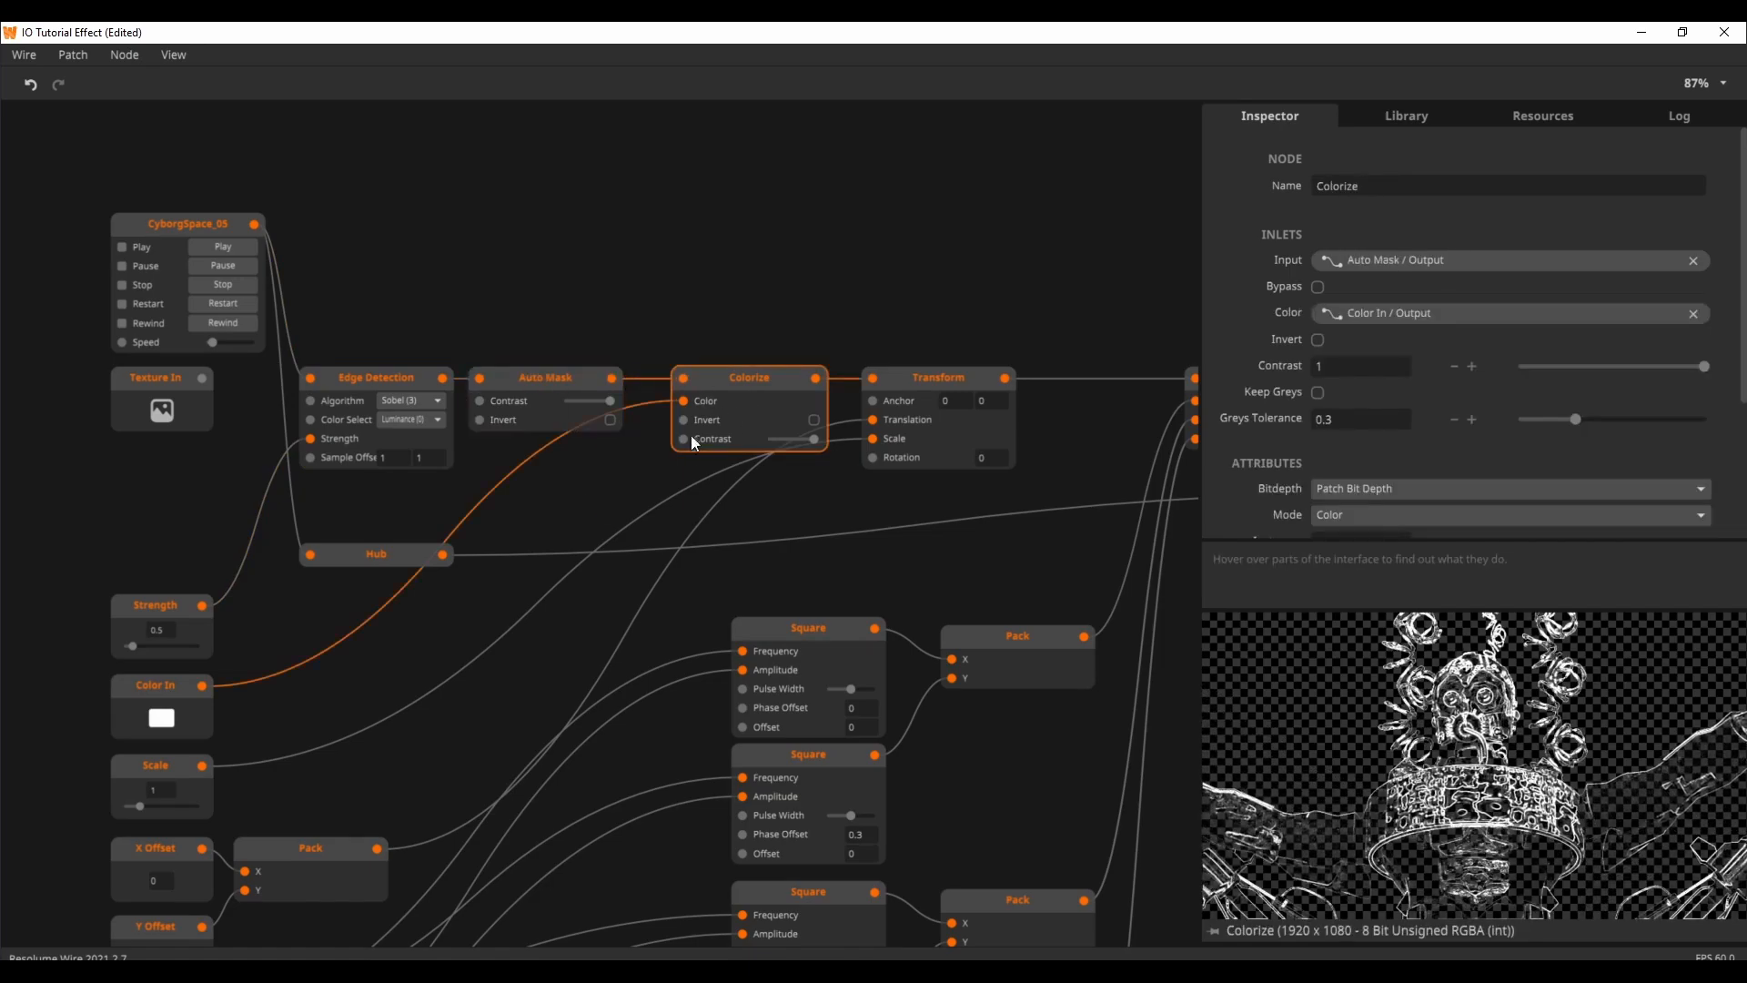
pyautogui.click(164, 718)
pyautogui.moveTo(239, 704); pyautogui.dragTo(24, 546)
pyautogui.click(931, 324)
# Step: Preview the outputs of the Transform, Color Offset and Video Mixer nodes
pyautogui.moveTo(931, 325); pyautogui.dragTo(748, 358)
pyautogui.click(736, 382)
pyautogui.moveTo(483, 597); pyautogui.dragTo(804, 486)
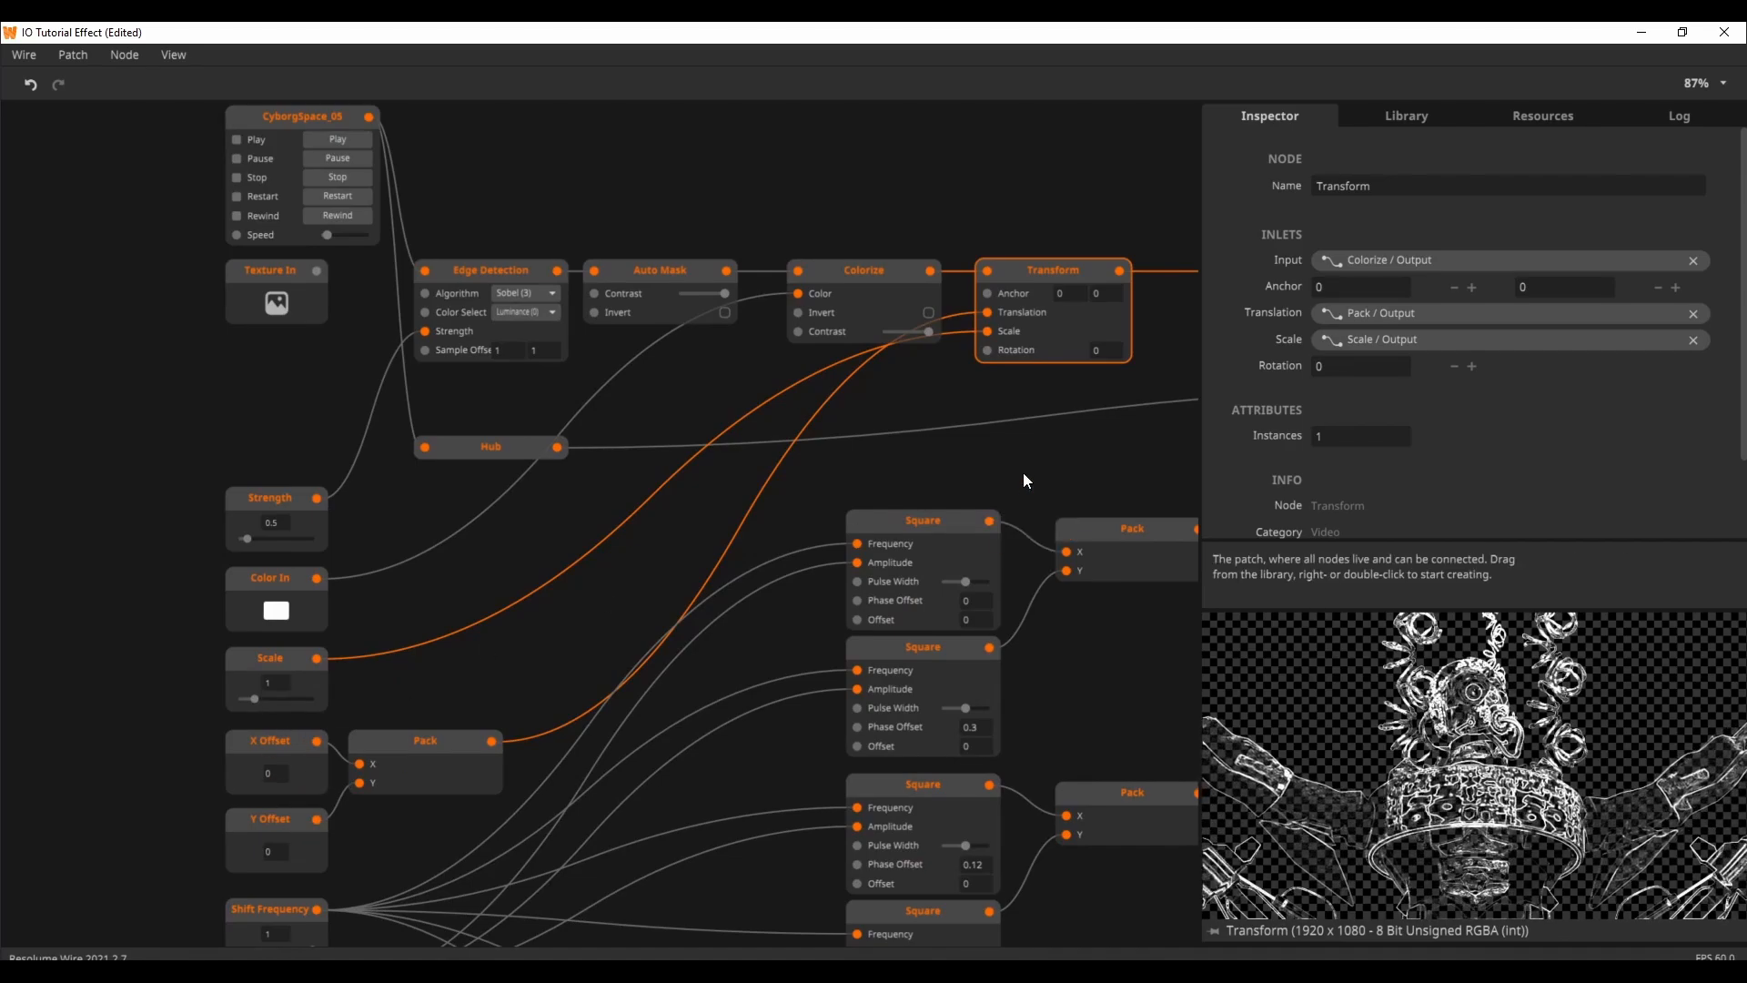
pyautogui.moveTo(977, 482); pyautogui.dragTo(639, 509)
pyautogui.moveTo(994, 511); pyautogui.dragTo(905, 522)
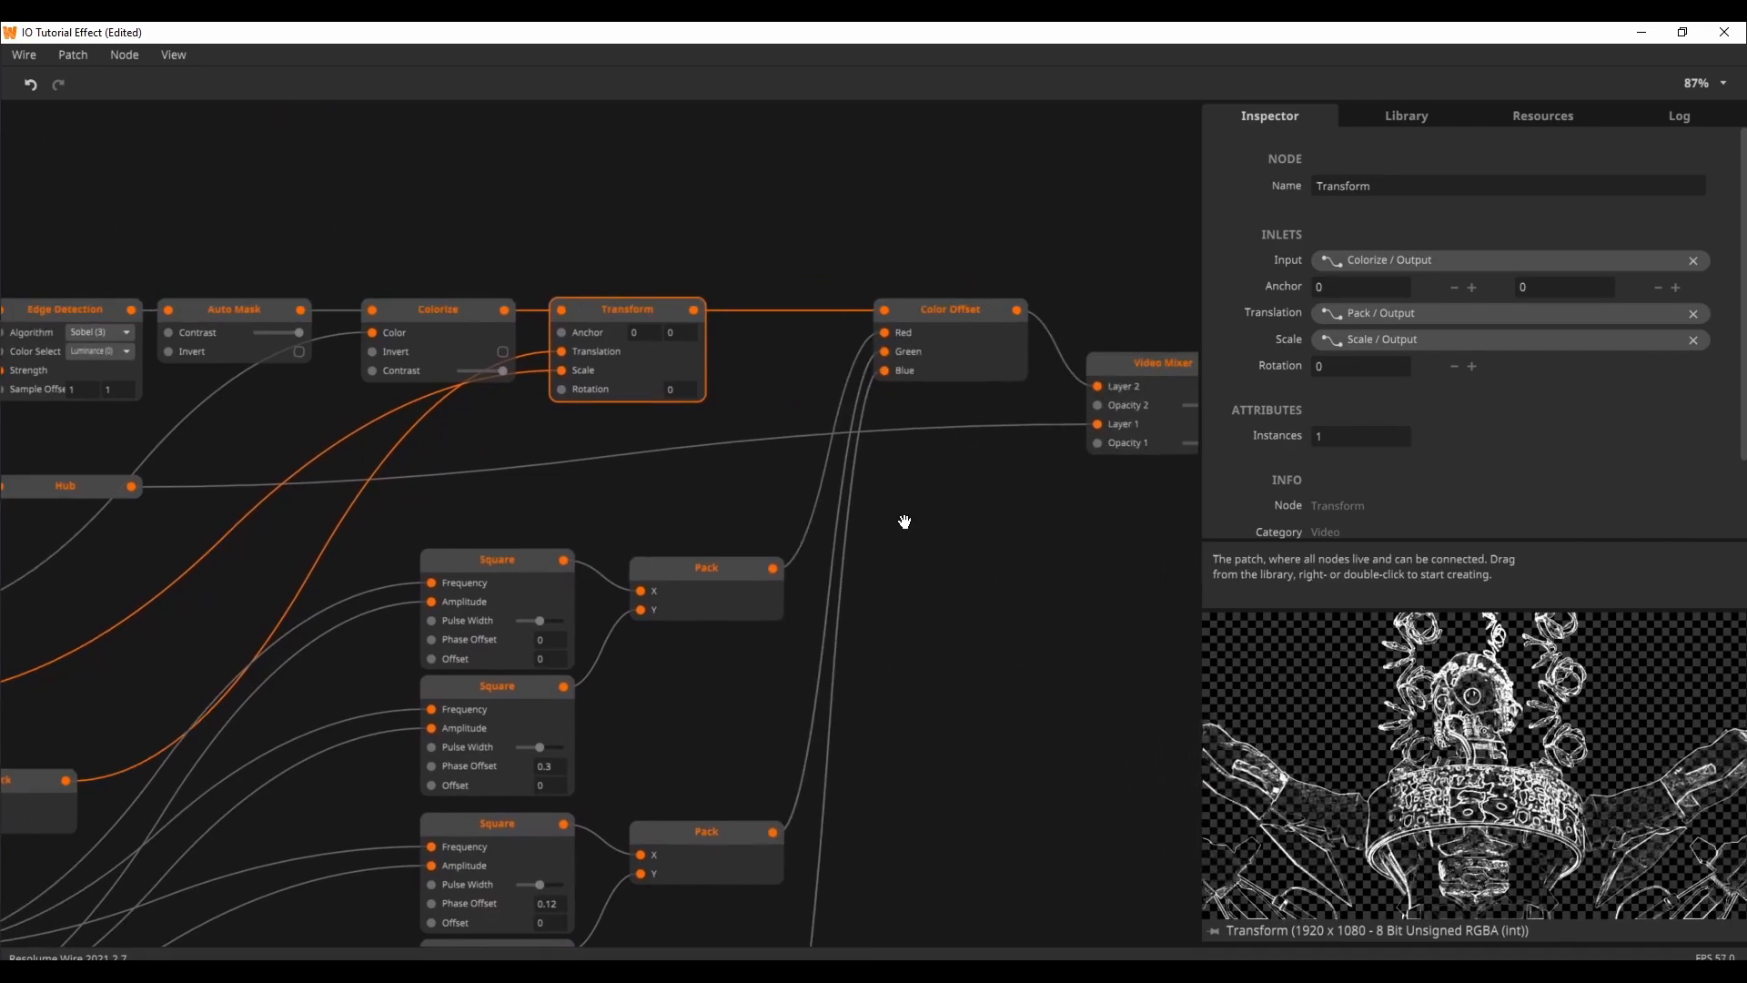
pyautogui.click(952, 340)
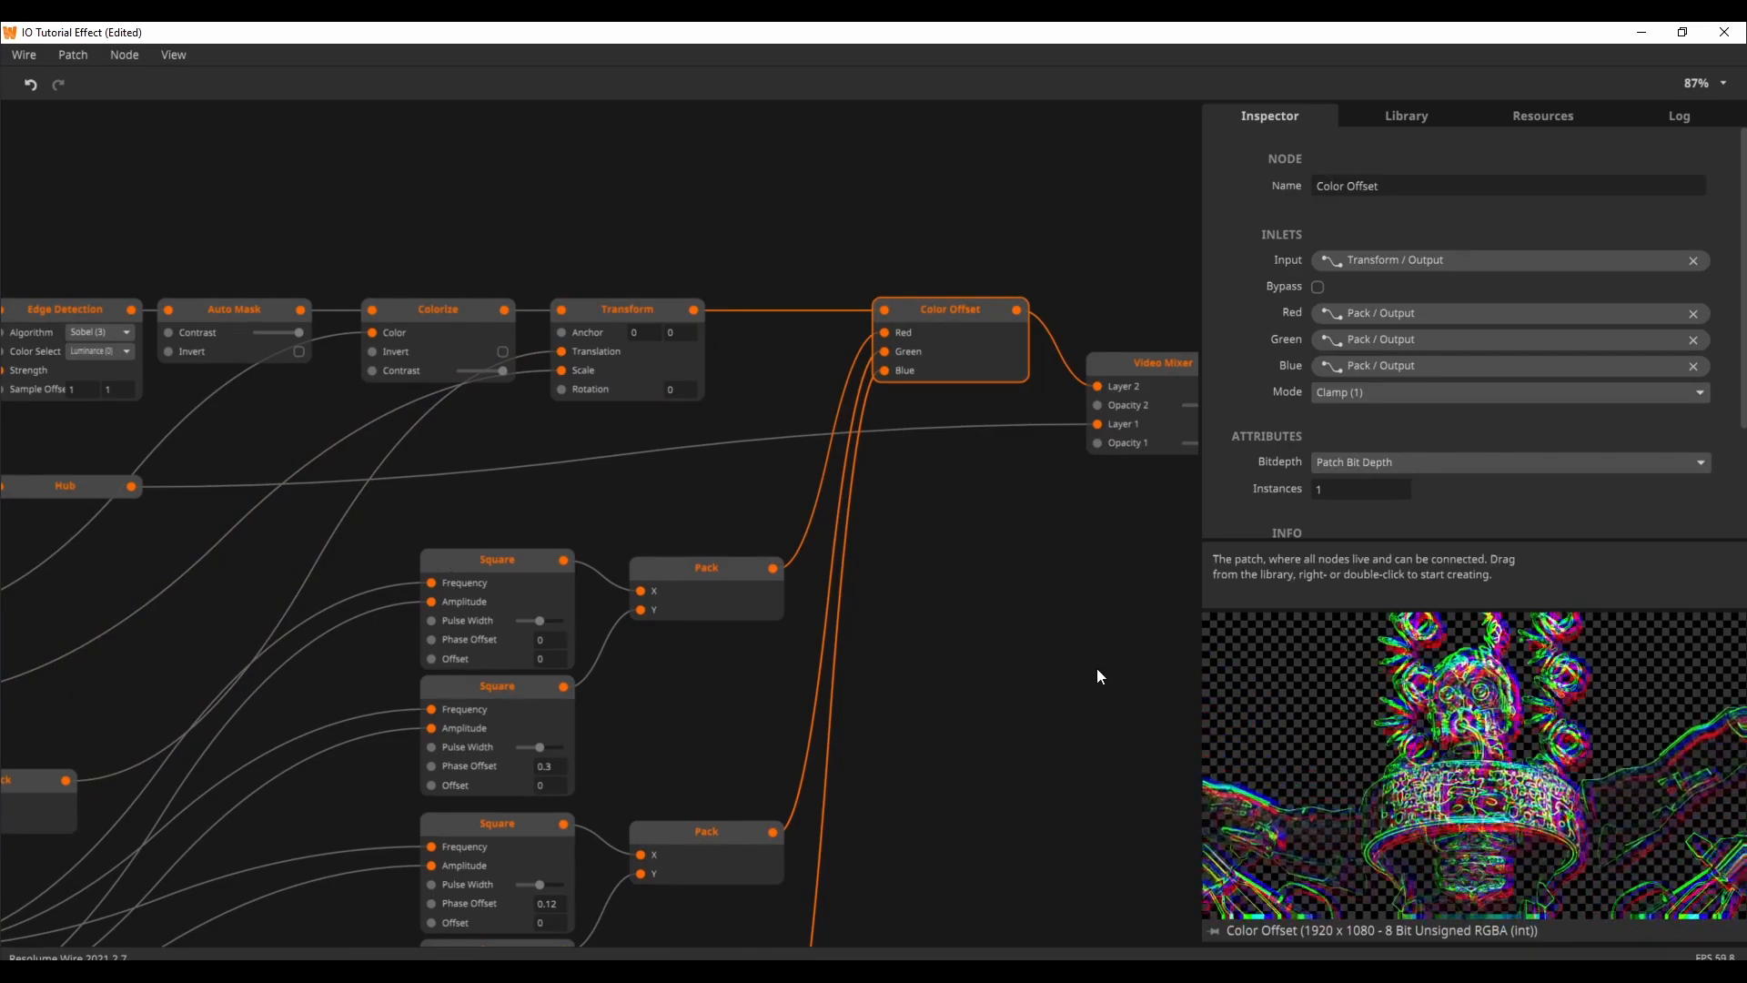
pyautogui.hscroll(4, 1095, 668)
pyautogui.click(949, 388)
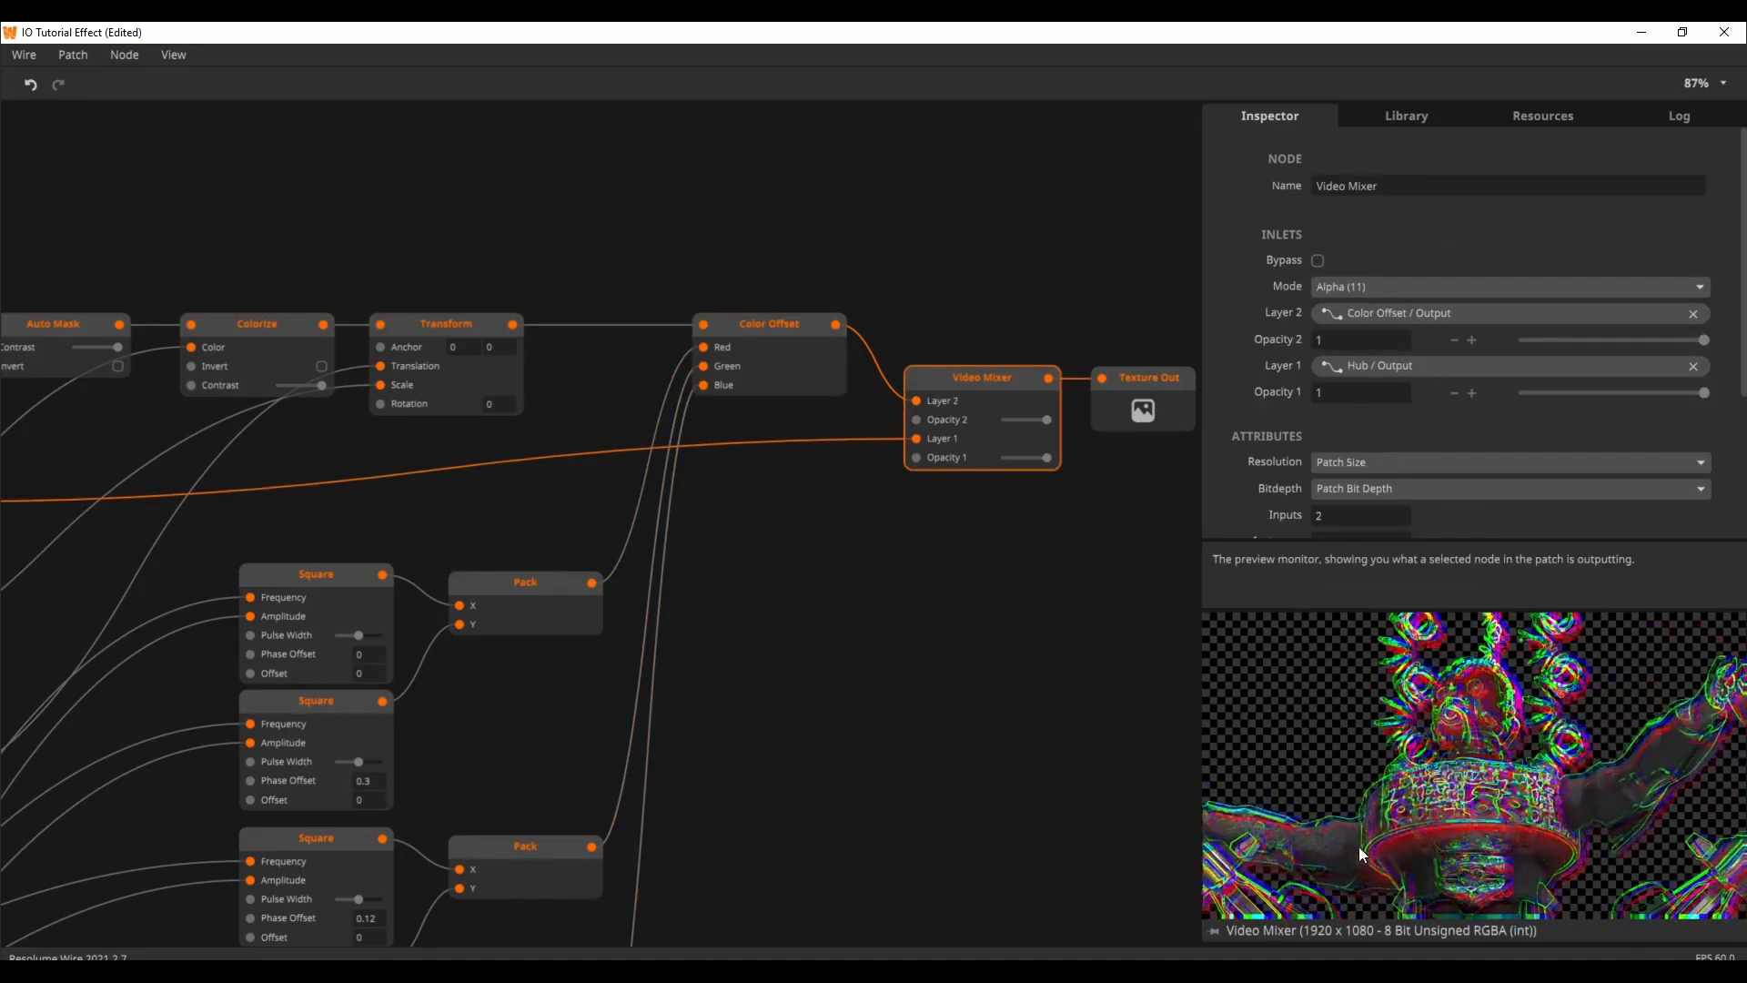
# Step: Lower the Amplitude input's value and reduce the Strength input to about 0.31
pyautogui.moveTo(661, 811); pyautogui.dragTo(1014, 601)
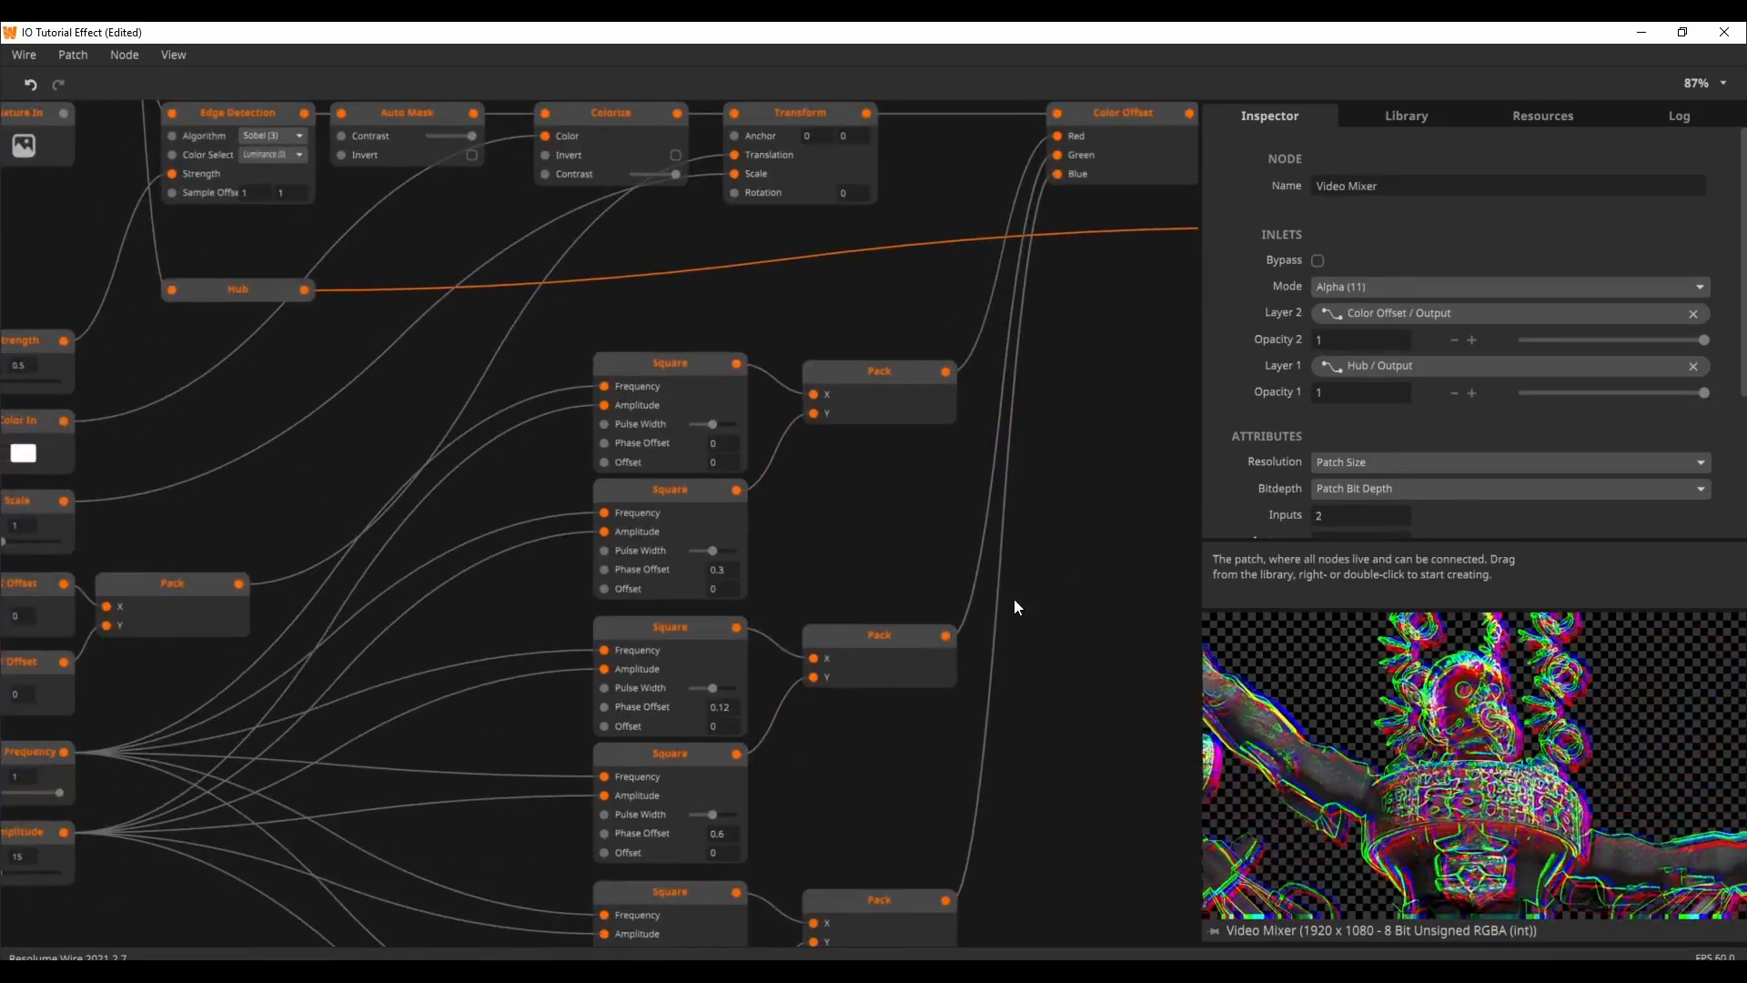
pyautogui.moveTo(462, 734); pyautogui.dragTo(781, 548)
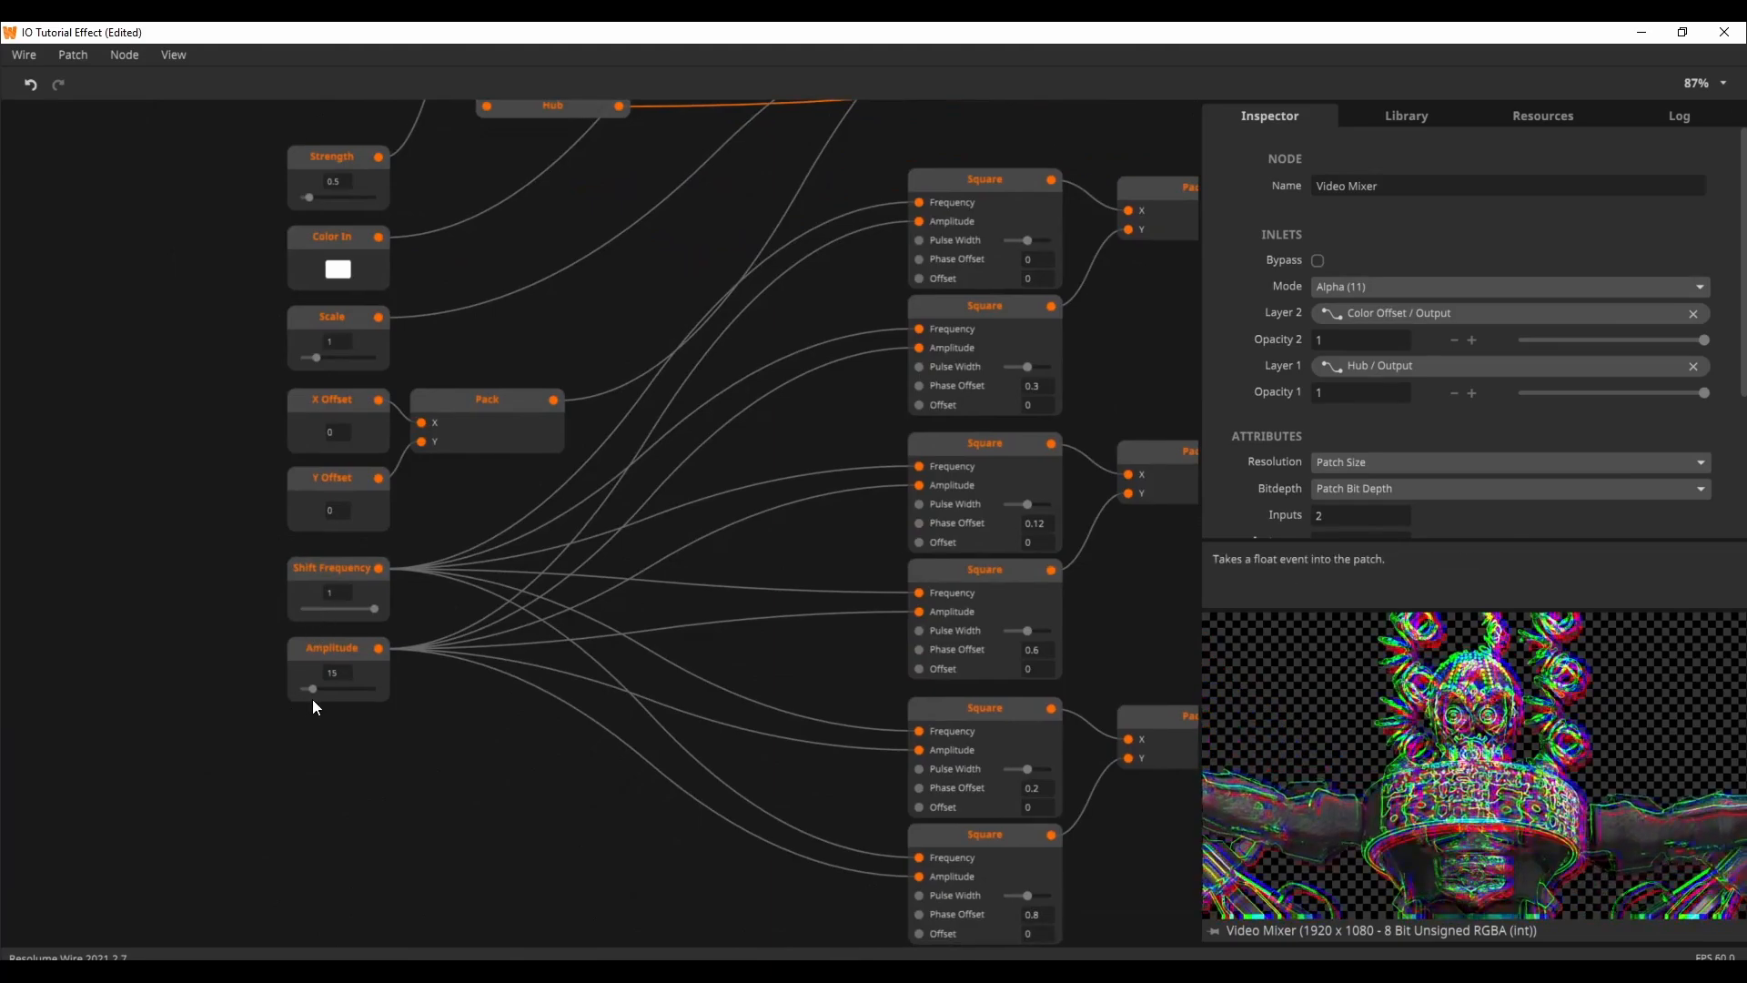
pyautogui.moveTo(314, 690); pyautogui.dragTo(308, 690)
pyautogui.moveTo(306, 196); pyautogui.dragTo(305, 199)
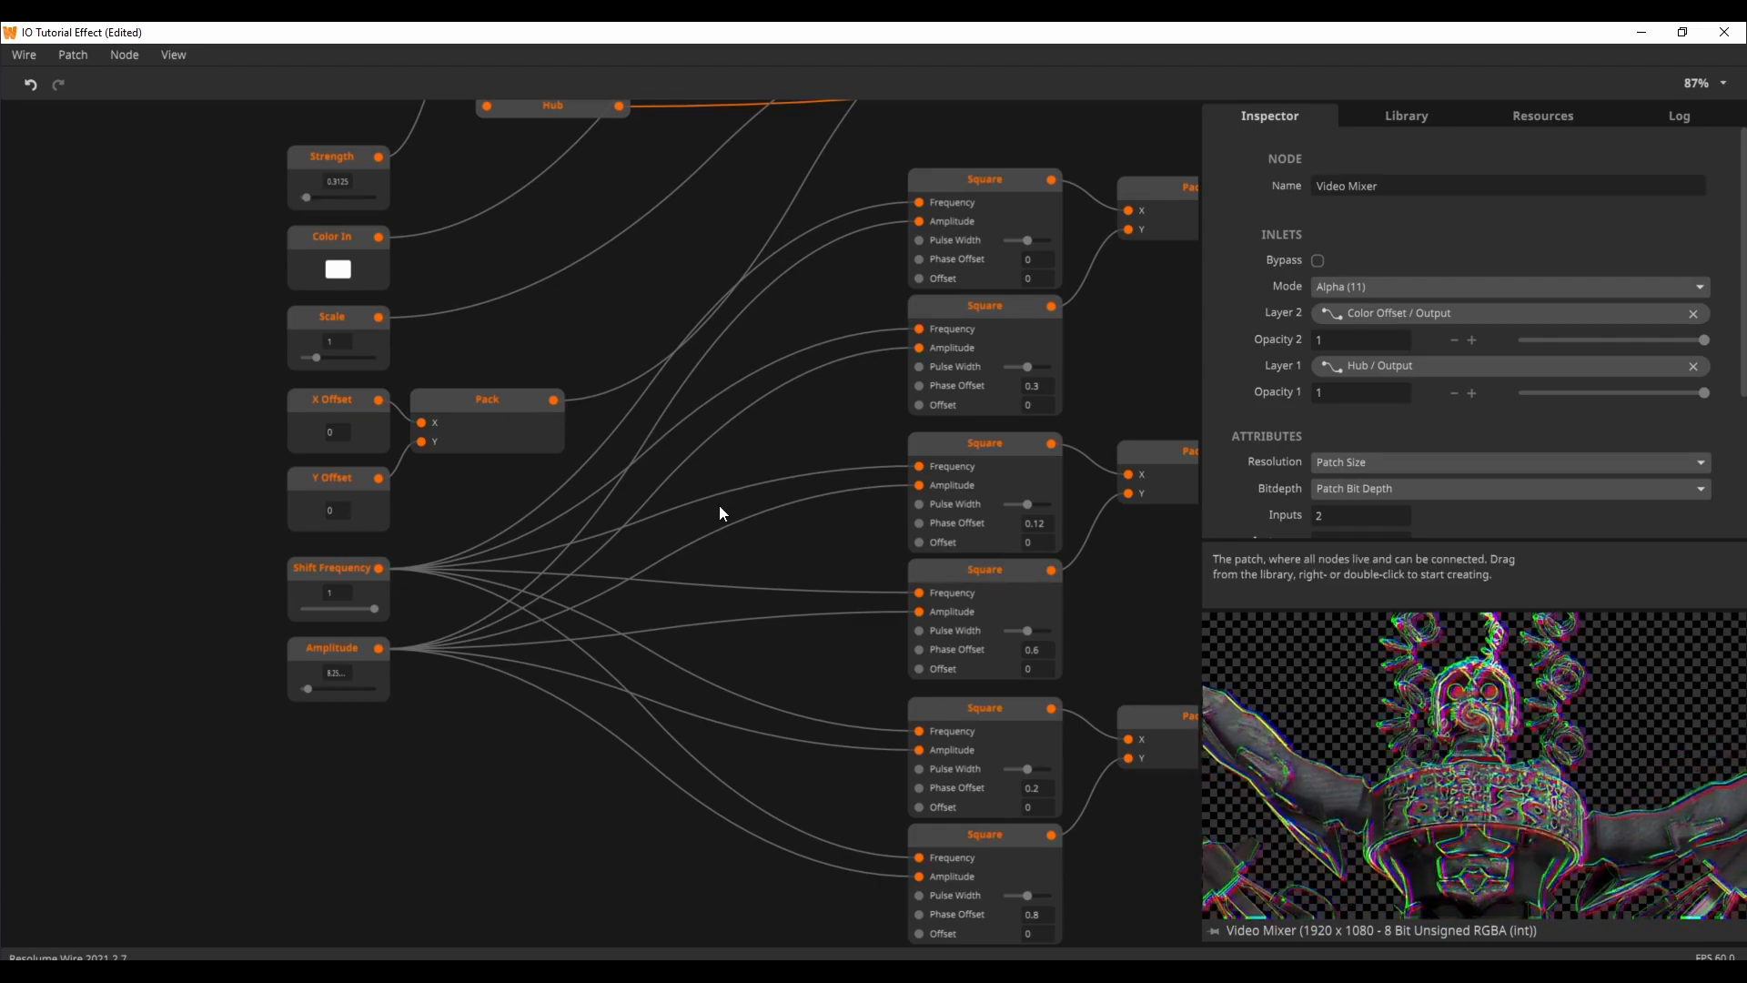
# Step: Test the Strength input's range on the edge effect and leave it at about 0.34
pyautogui.moveTo(839, 397); pyautogui.dragTo(840, 652)
pyautogui.moveTo(516, 462); pyautogui.dragTo(513, 510)
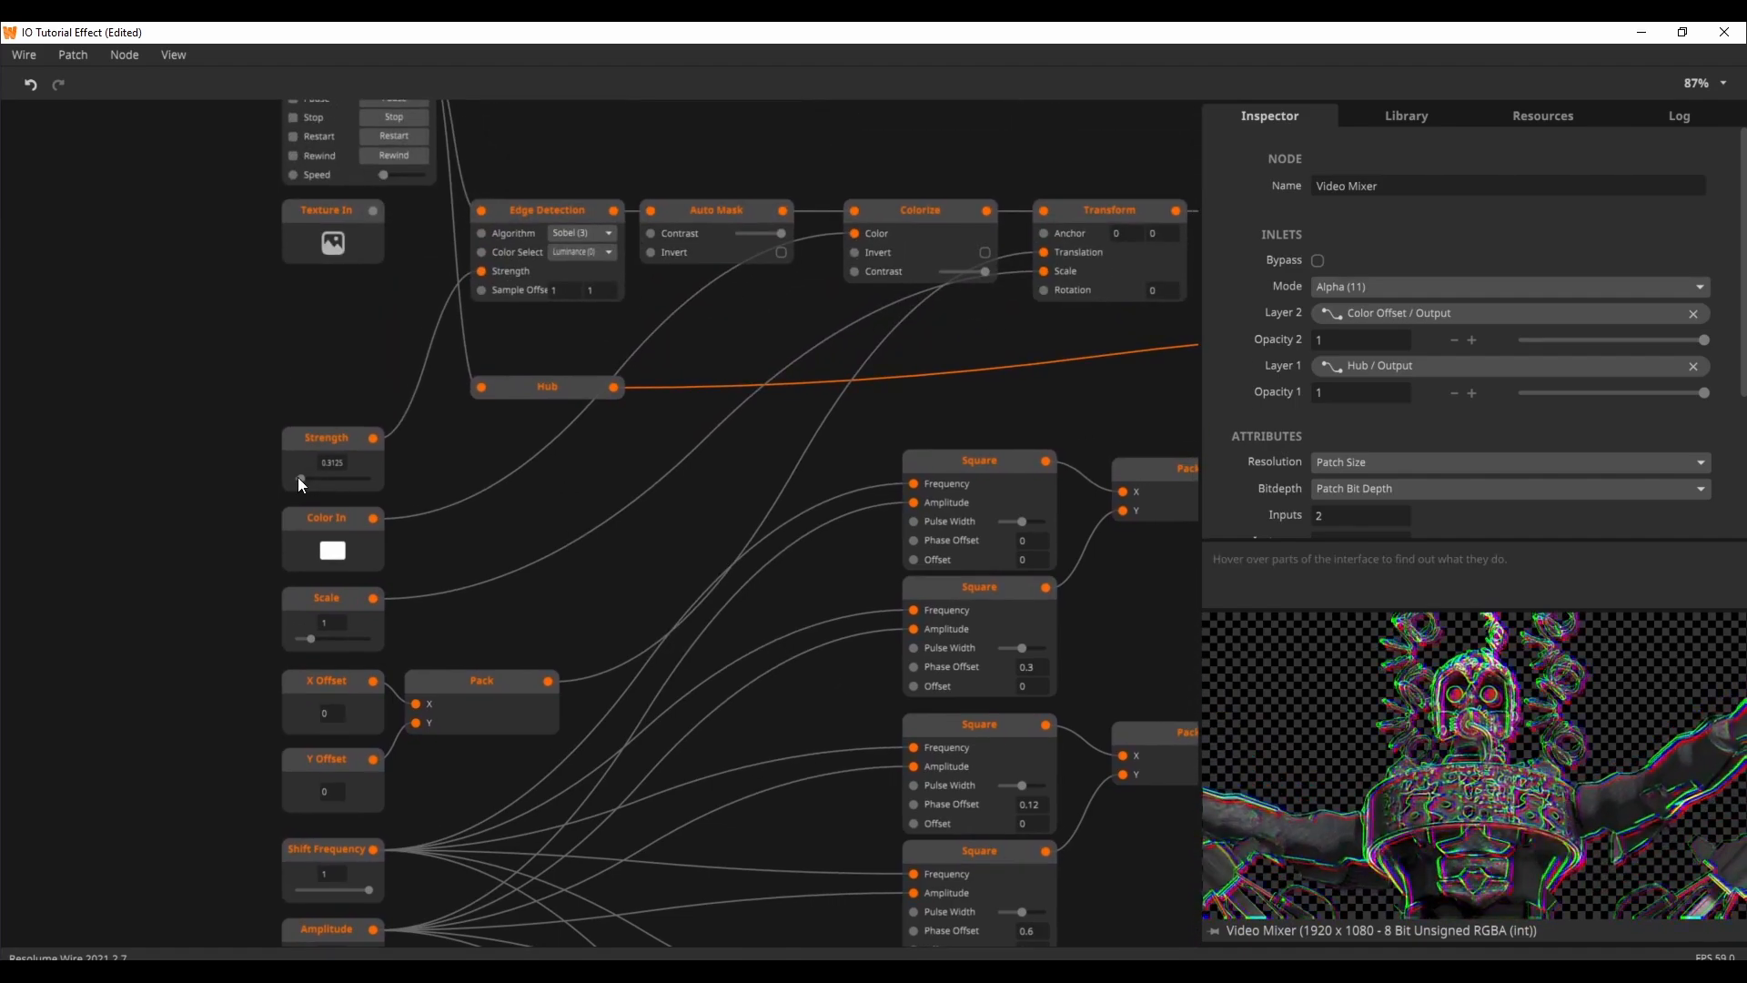
pyautogui.moveTo(301, 478); pyautogui.dragTo(365, 478)
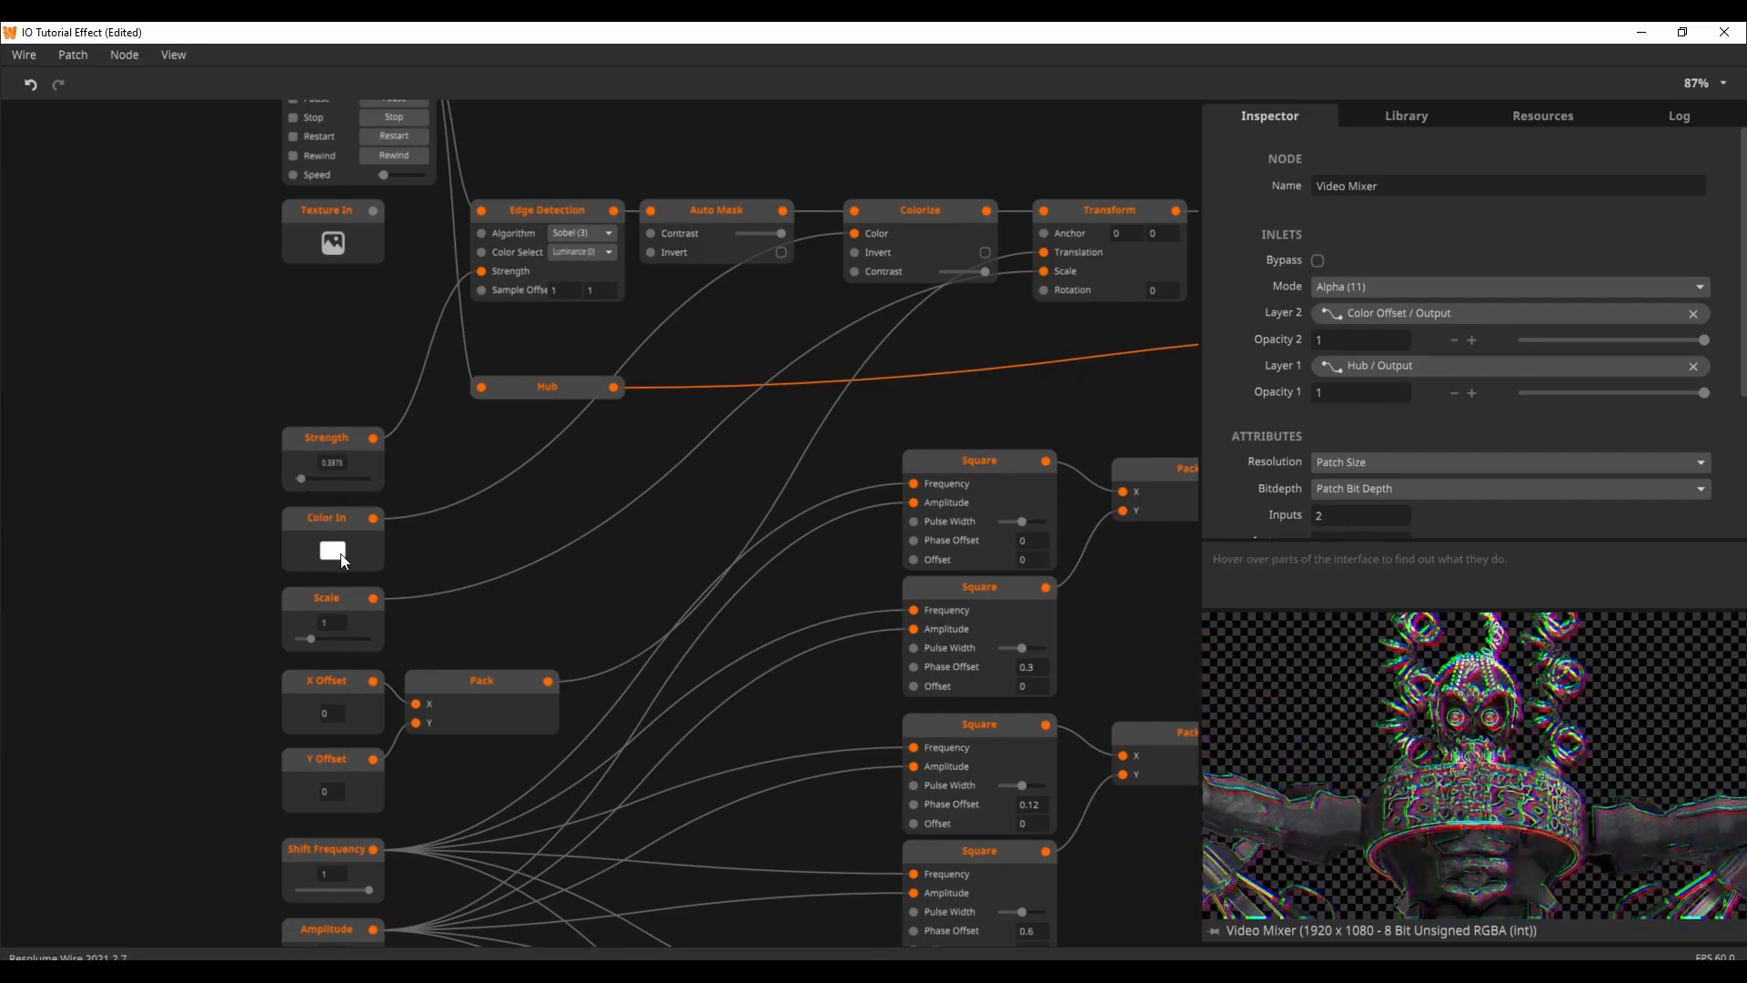
# Step: Try different Scale and X Offset input values, returning Scale to 1 and X Offset to 0
pyautogui.moveTo(309, 638)
pyautogui.mouseDown()
pyautogui.moveTo(356, 642)
pyautogui.moveTo(320, 643)
pyautogui.mouseUp()
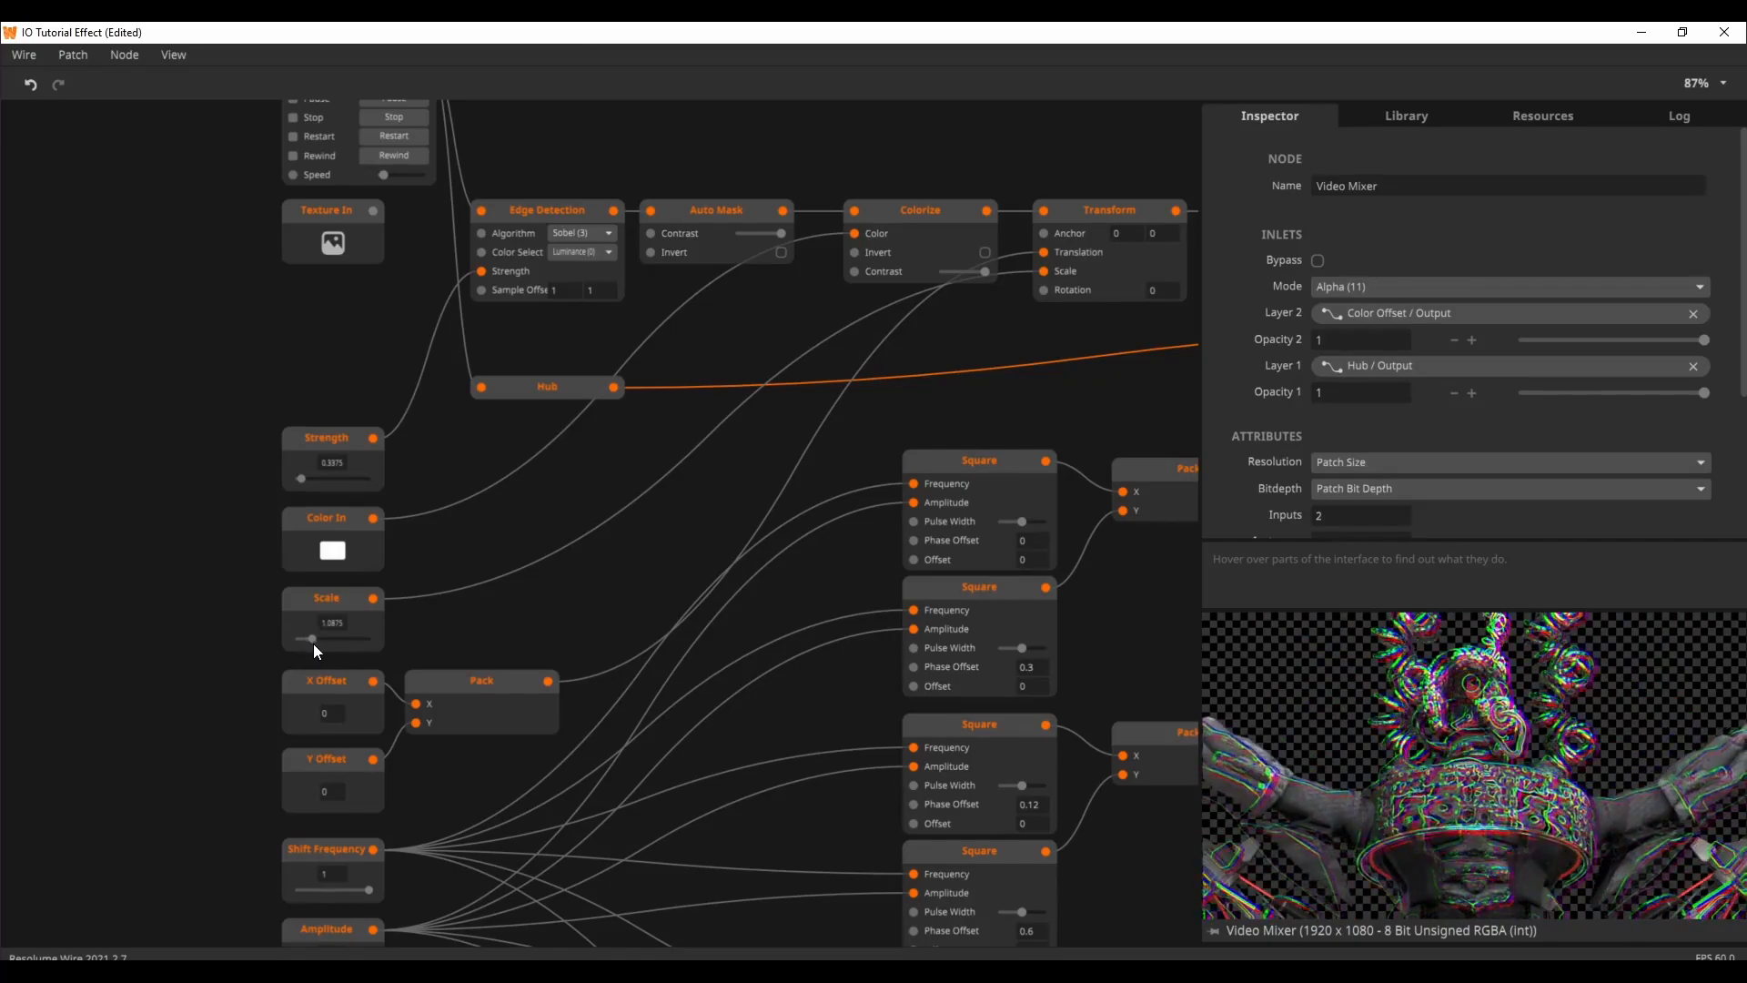
pyautogui.moveTo(488, 637); pyautogui.dragTo(509, 558)
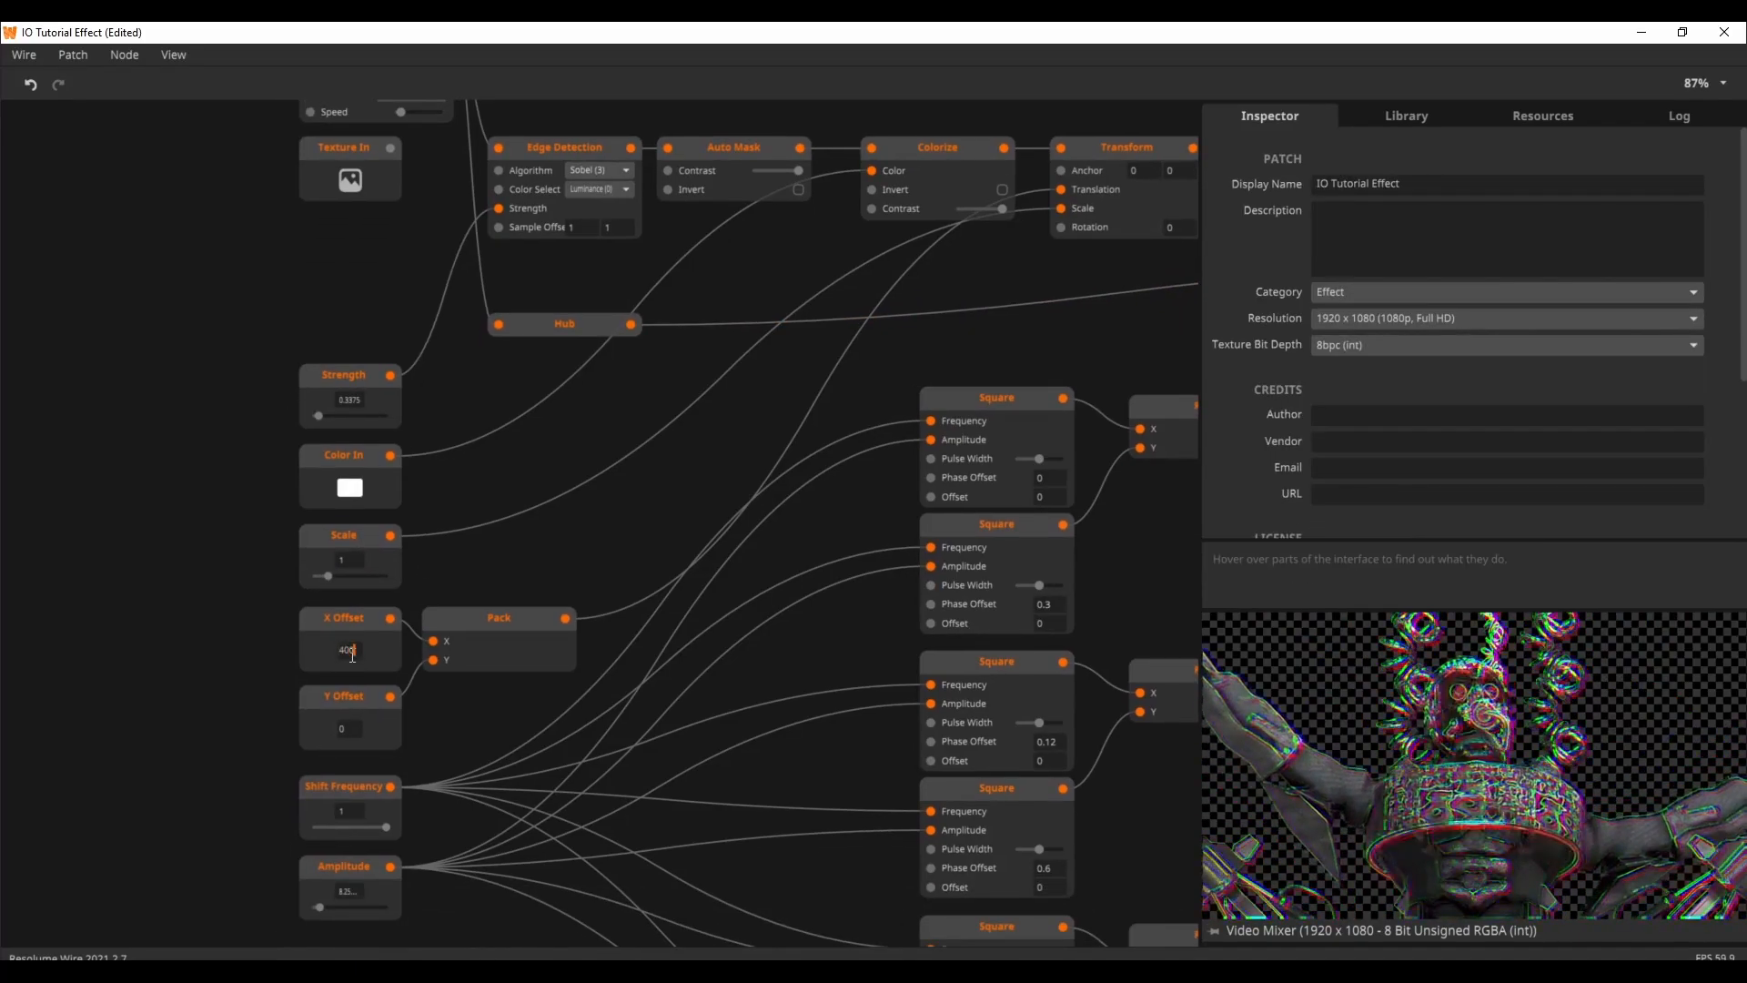
pyautogui.doubleClick(346, 651)
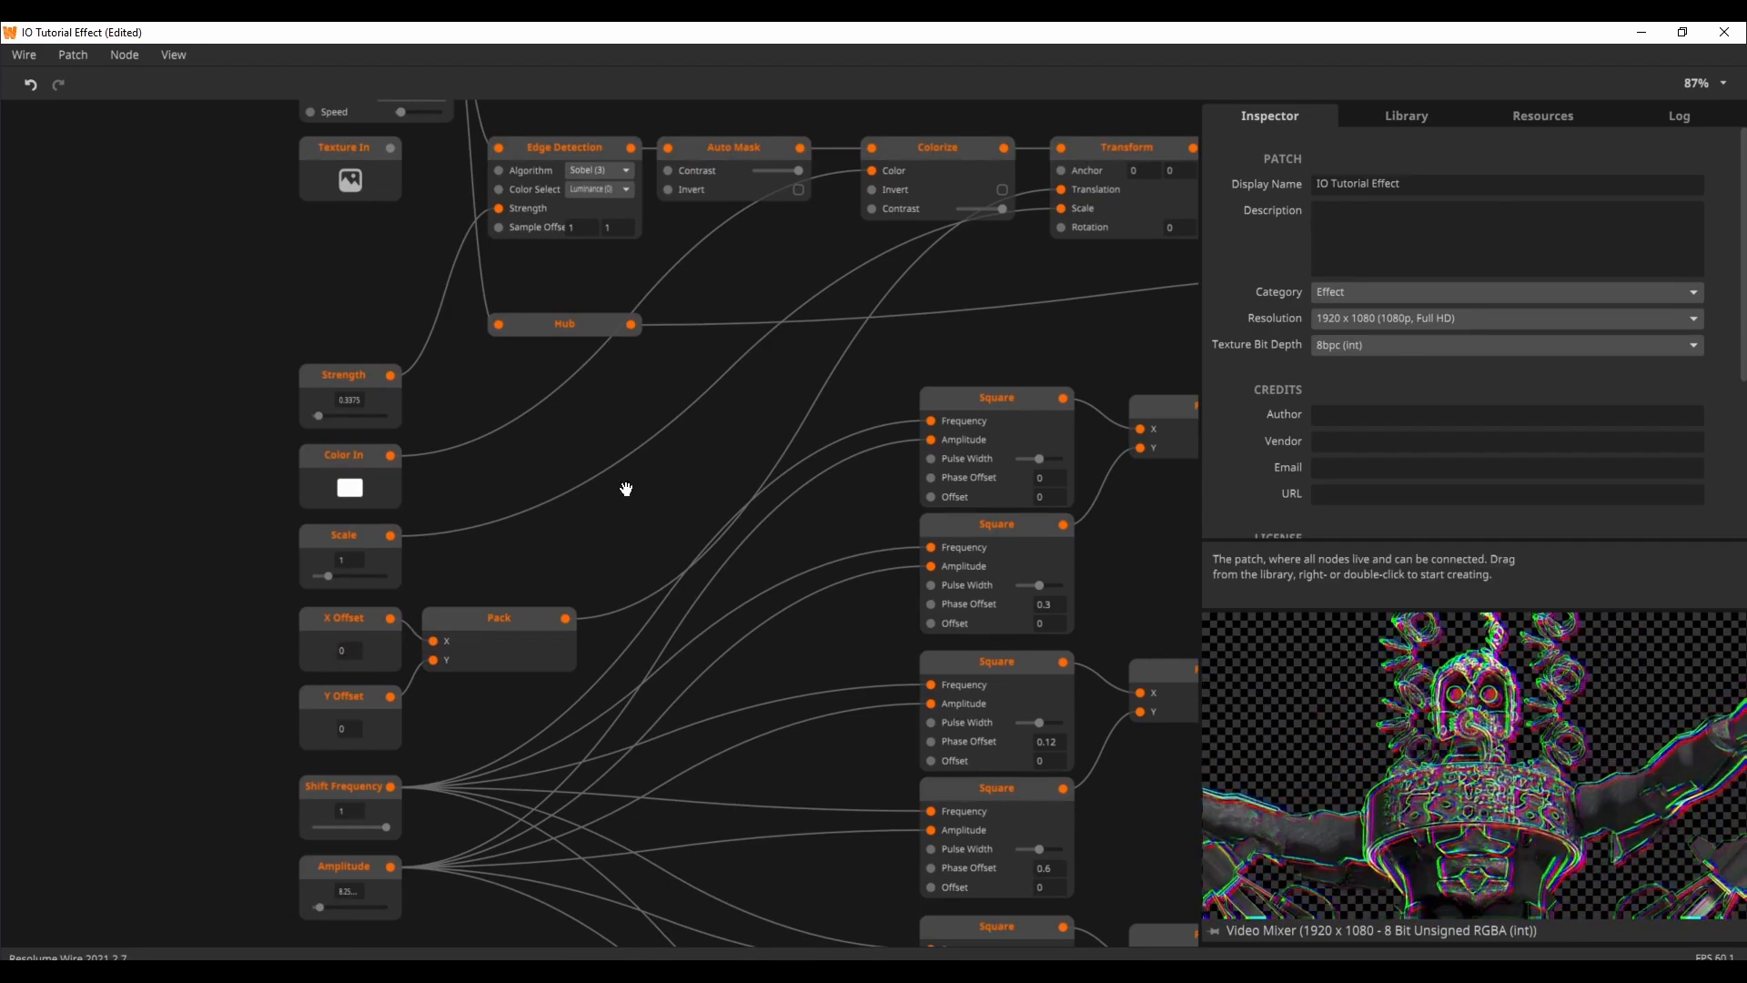
# Step: Inspect the Shift Frequency input node's properties and try lowering its value to the minimum
pyautogui.moveTo(626, 488); pyautogui.dragTo(613, 288)
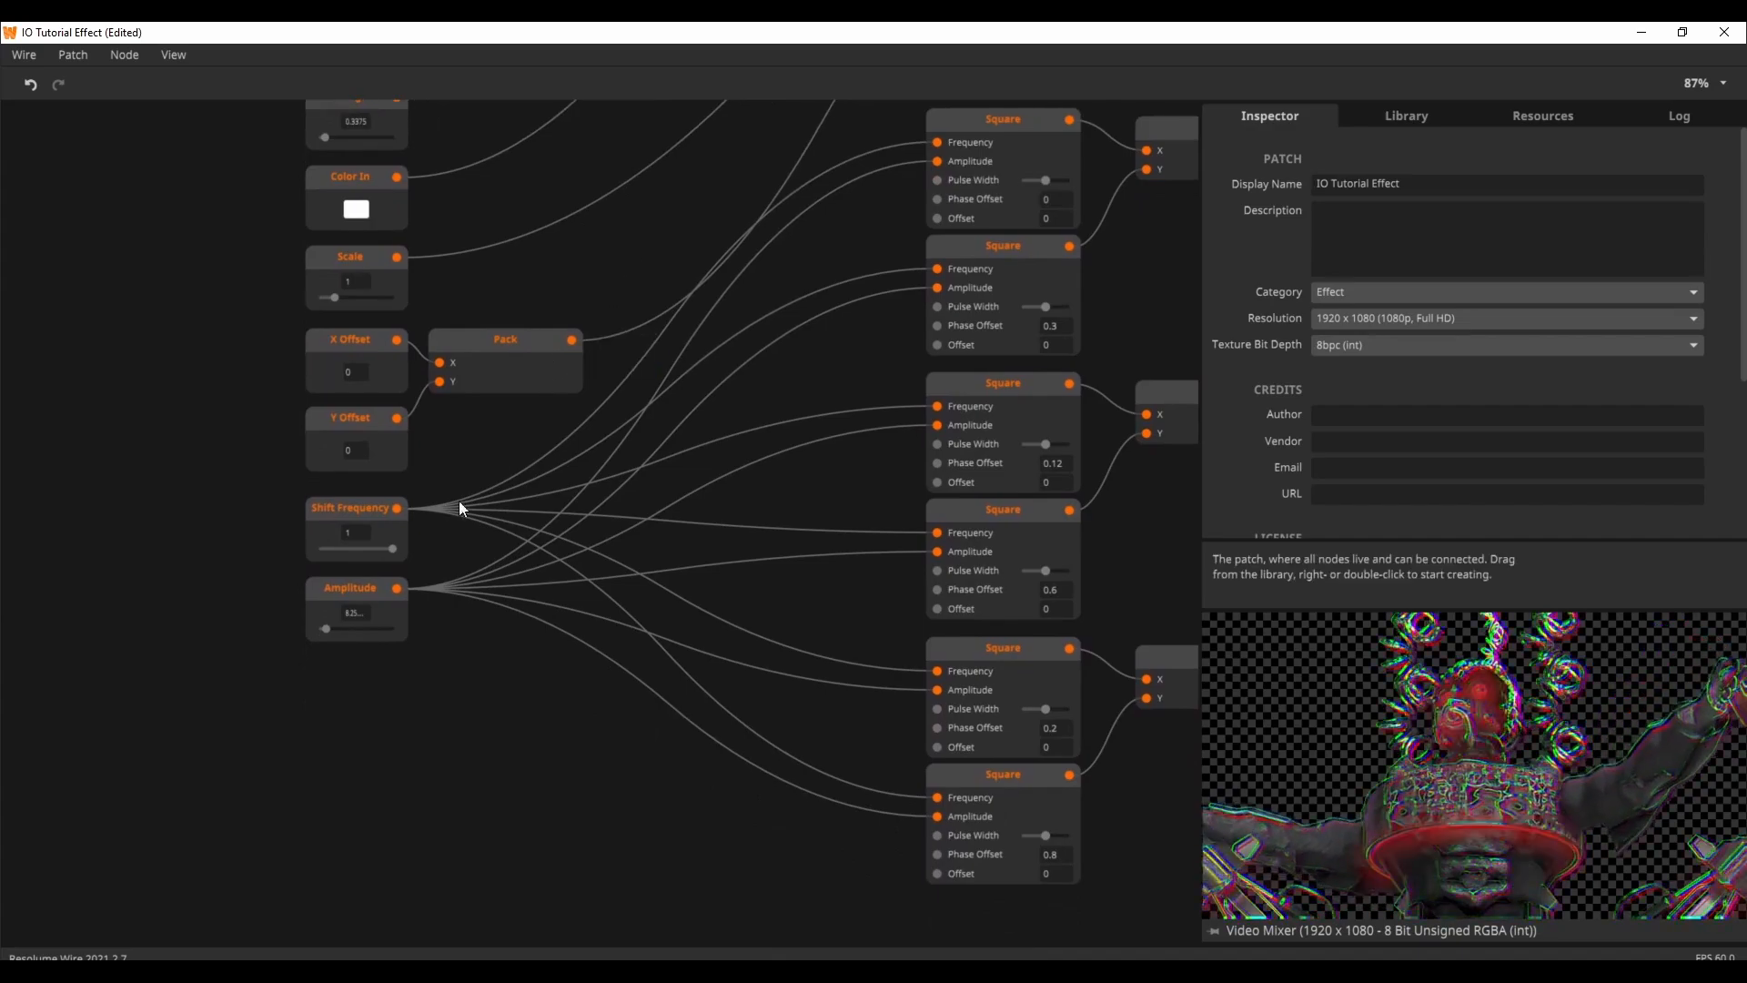
pyautogui.moveTo(850, 472); pyautogui.dragTo(709, 508)
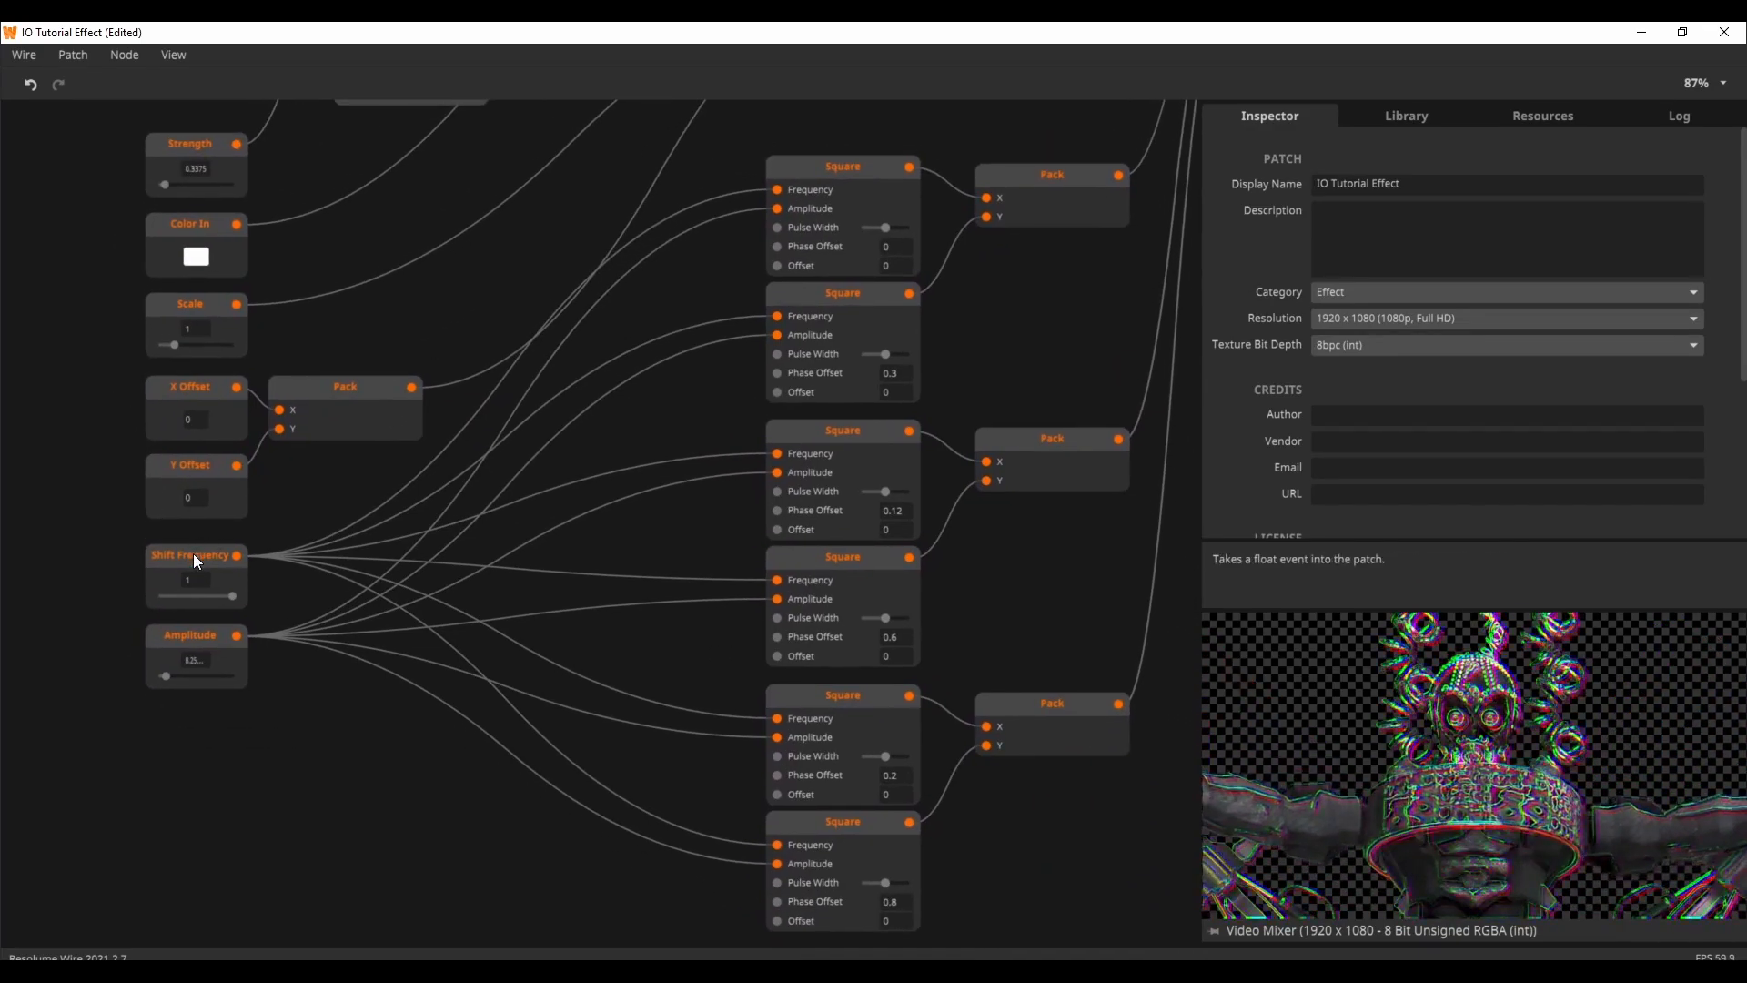
pyautogui.click(195, 558)
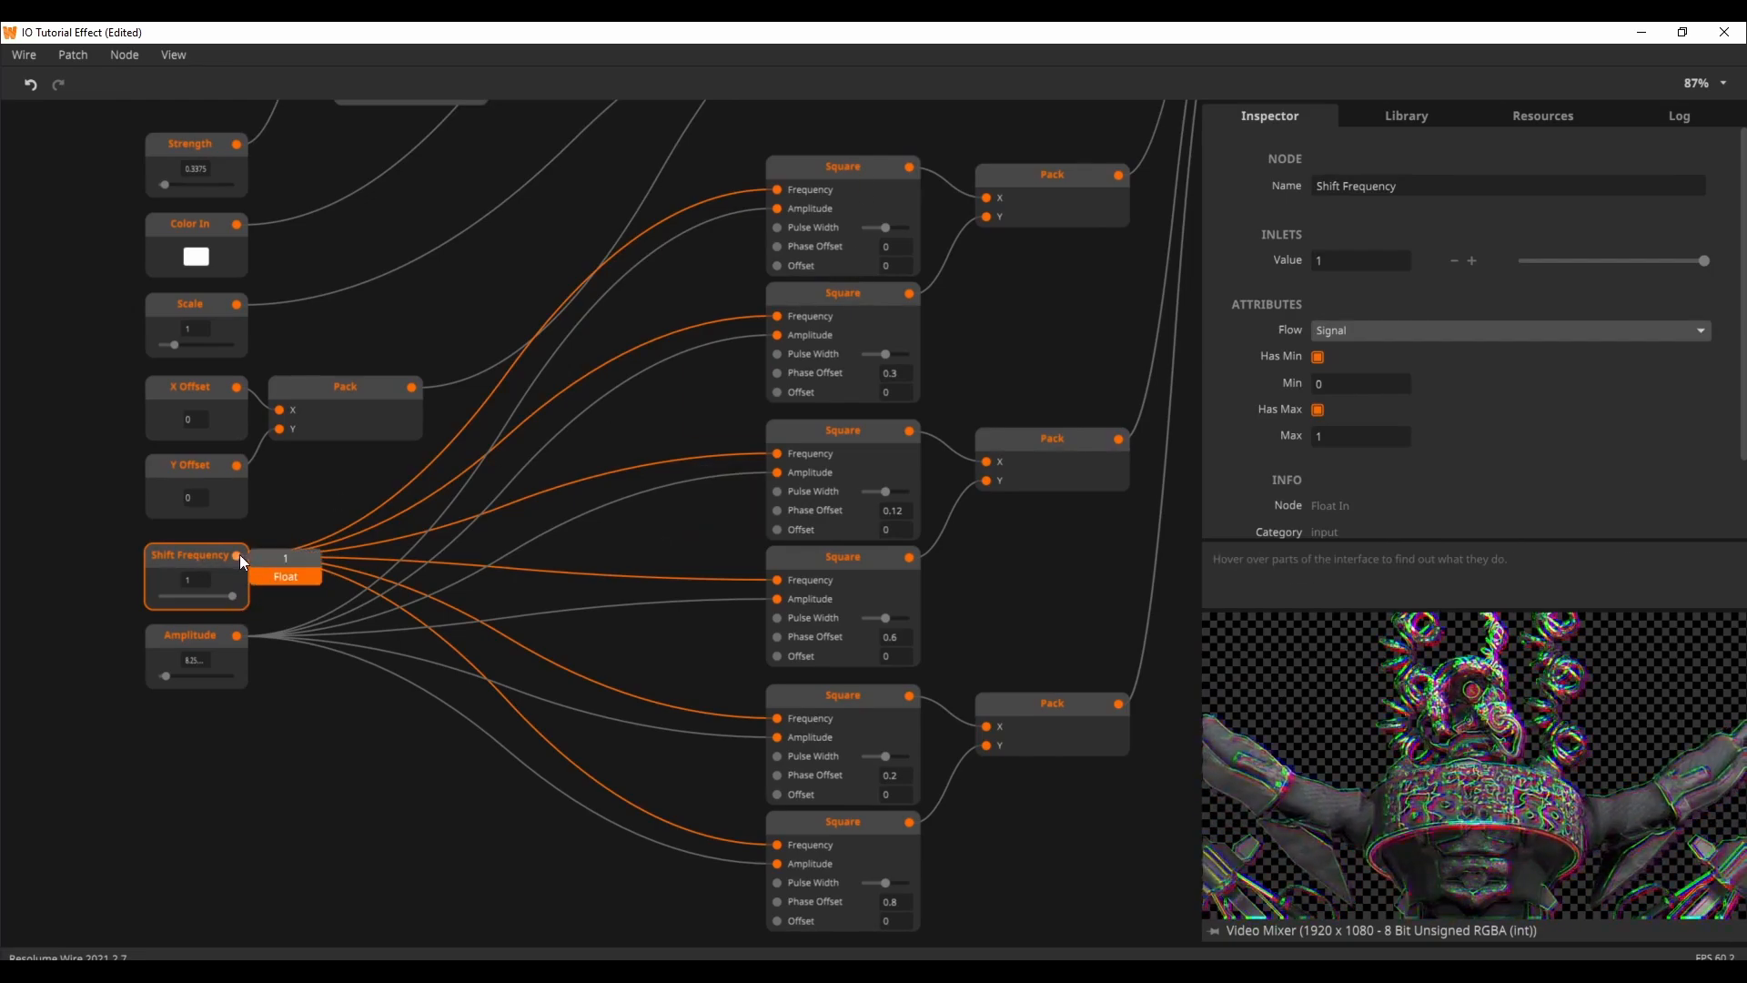
pyautogui.moveTo(235, 597); pyautogui.dragTo(142, 598)
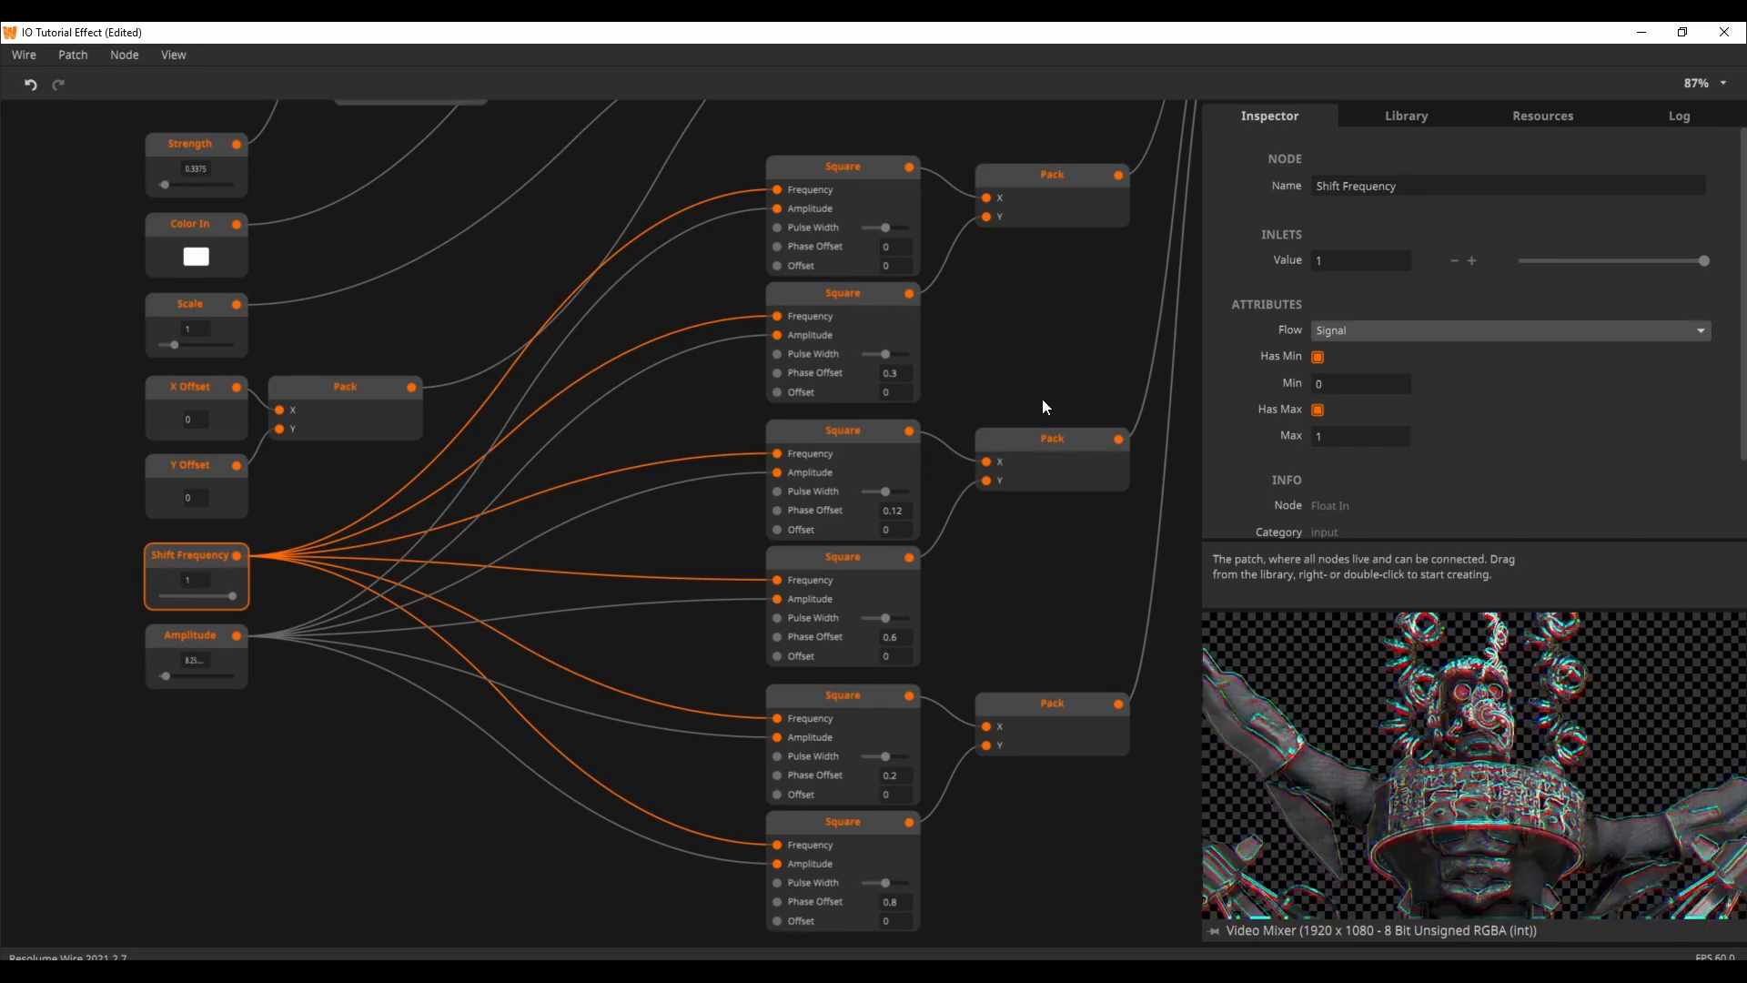
# Step: Set the Shift Frequency input's maximum to 5, try a value of about 3.16, and set the value to 1
pyautogui.write('5')
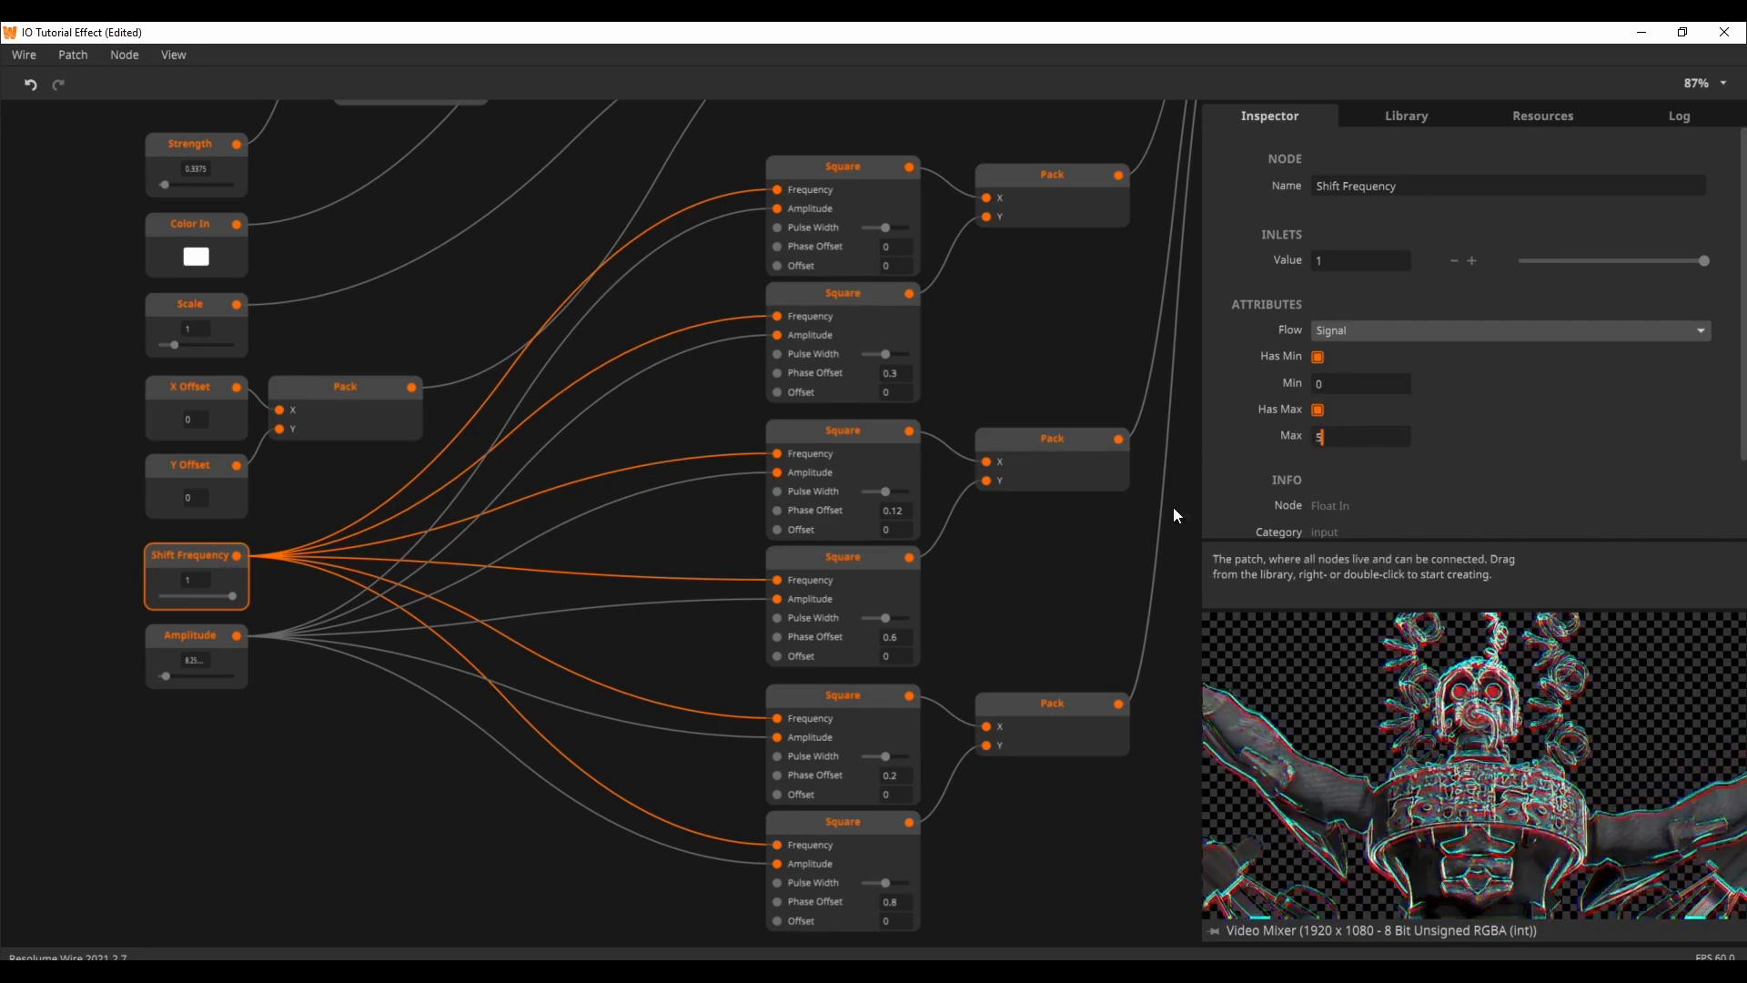
pyautogui.click(462, 796)
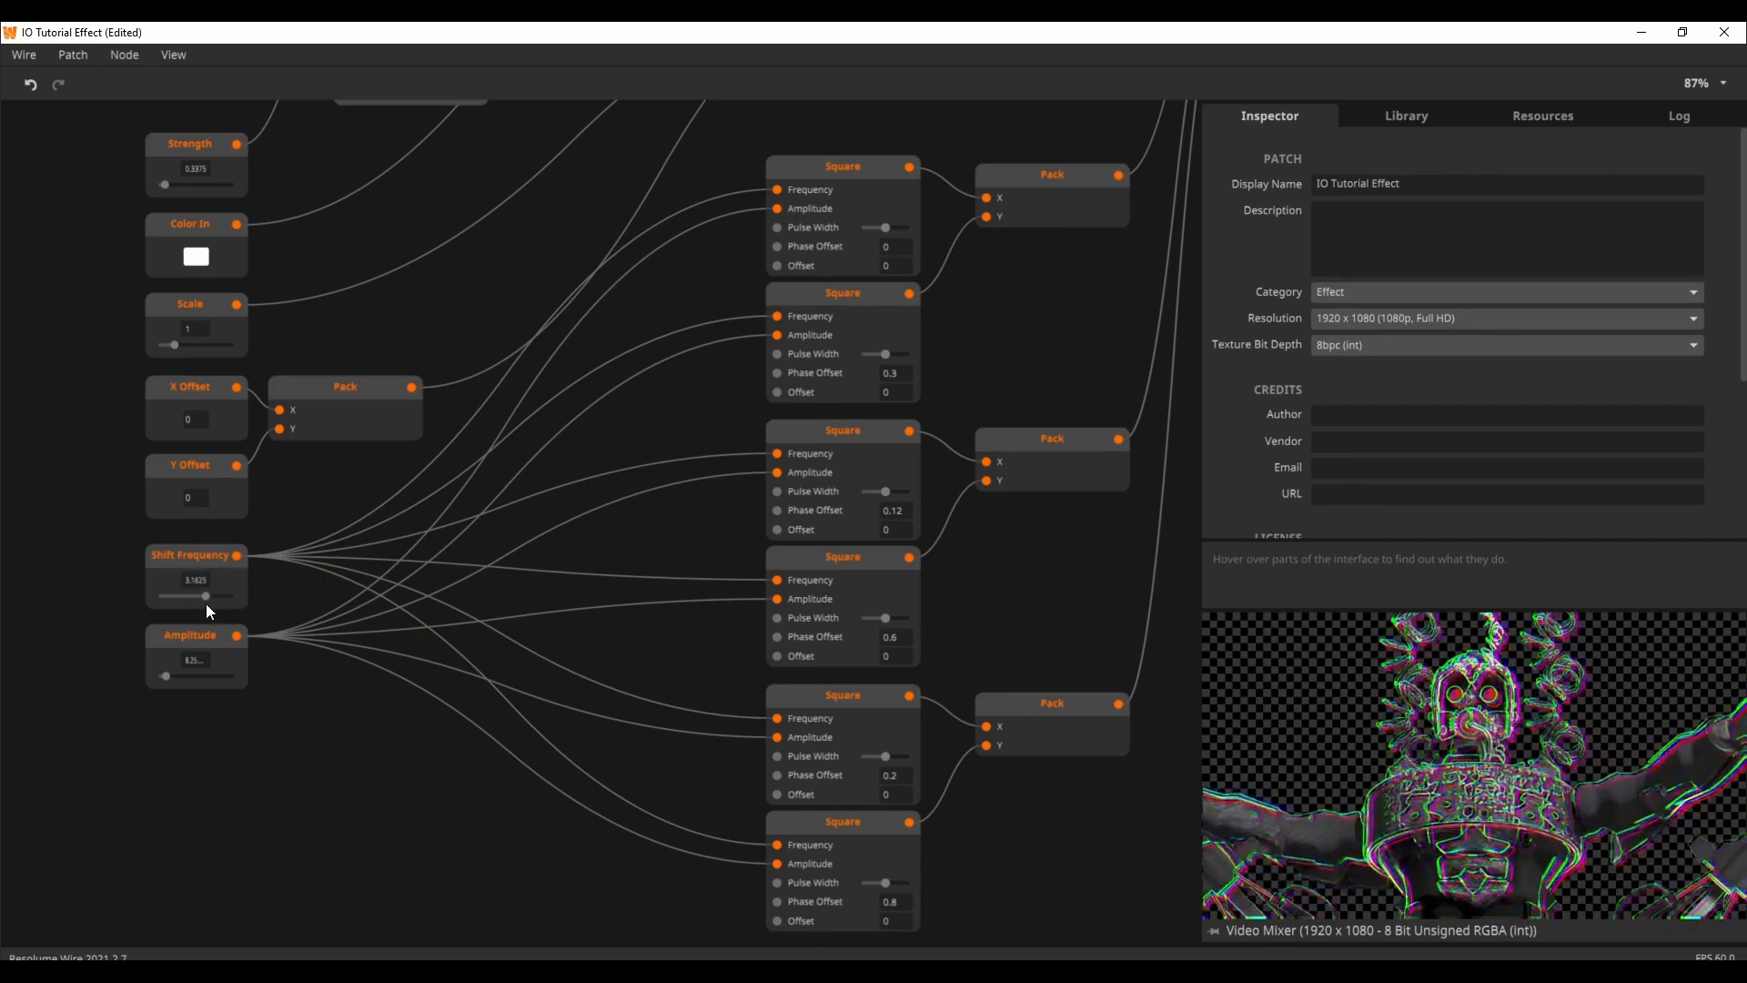
pyautogui.write('1')
pyautogui.click(298, 733)
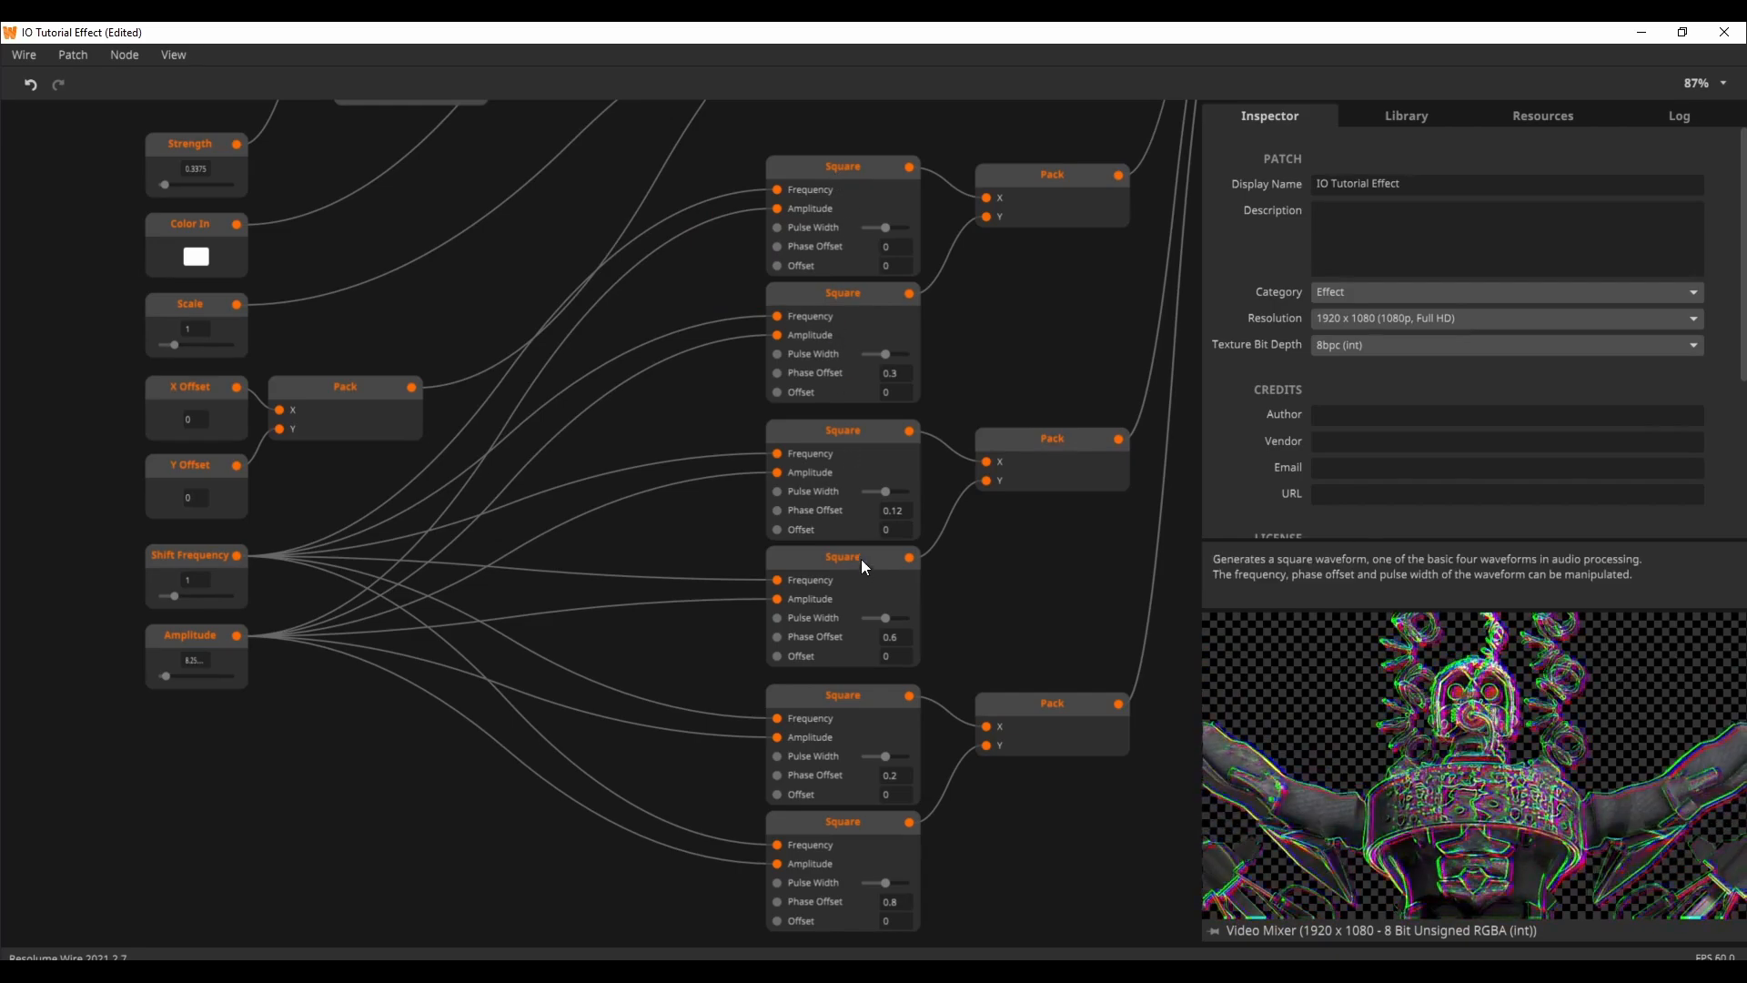
# Step: Check a Square node's output, try the Amplitude input at its maximum of 100, and set its value to 10
pyautogui.moveTo(911, 439)
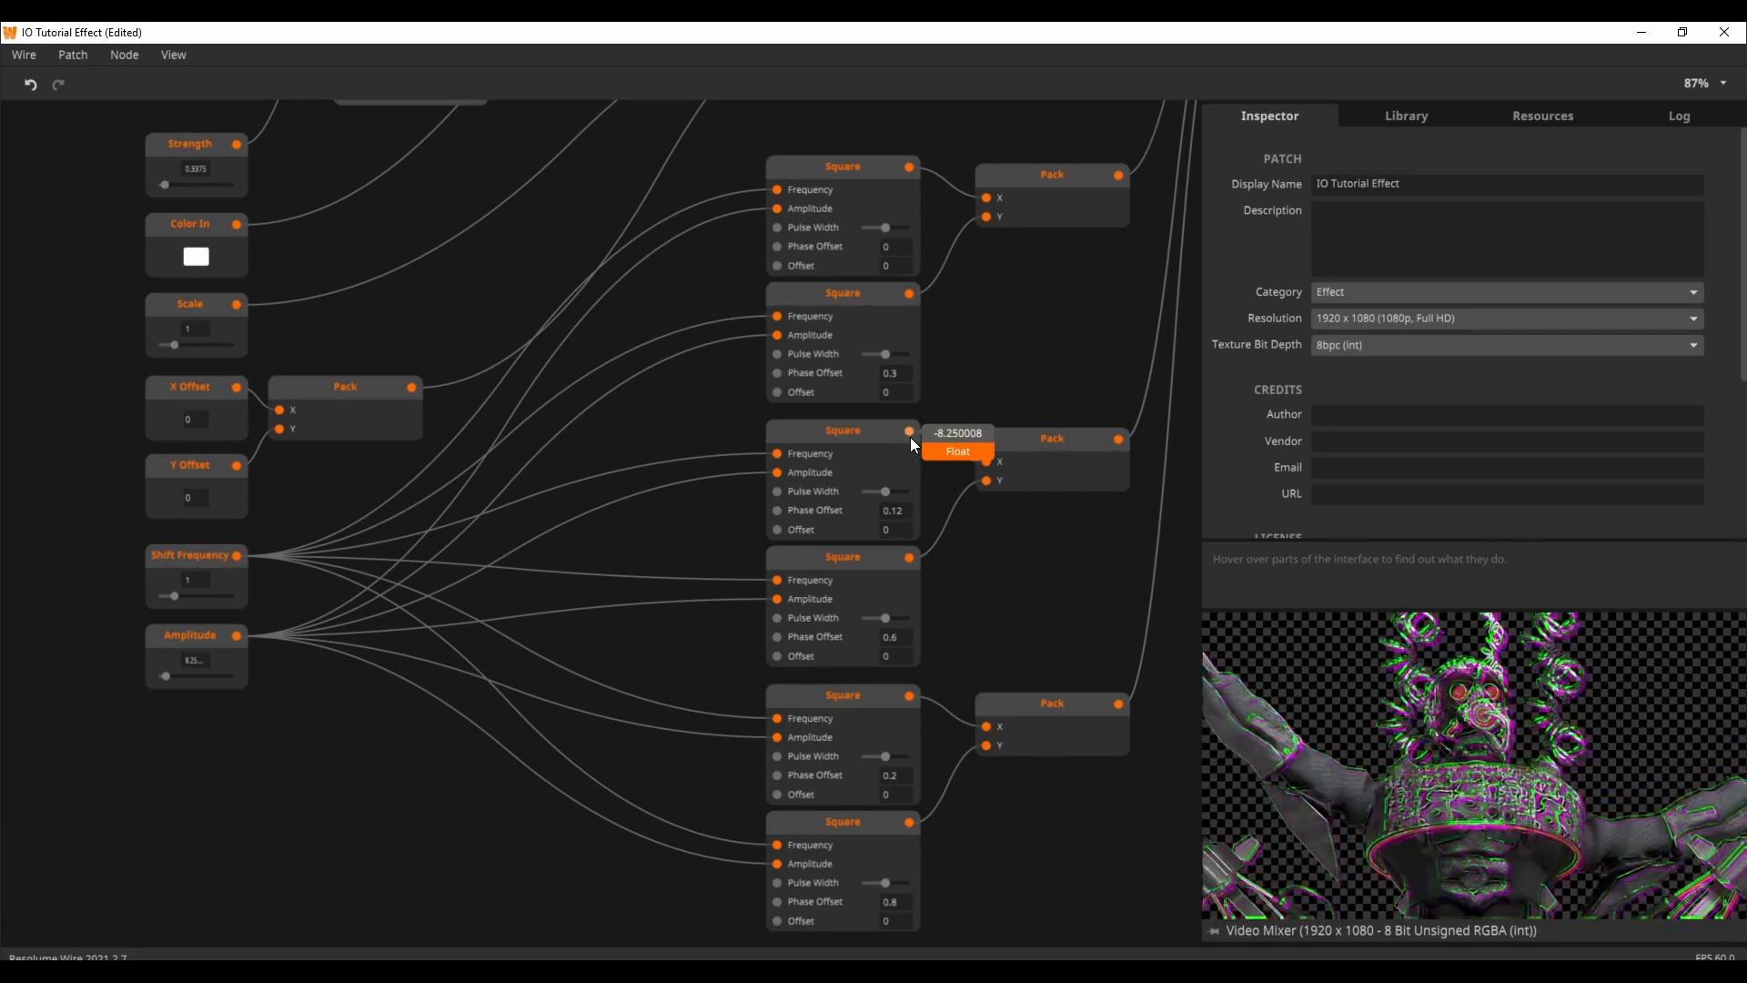
pyautogui.moveTo(193, 580)
pyautogui.click(172, 634)
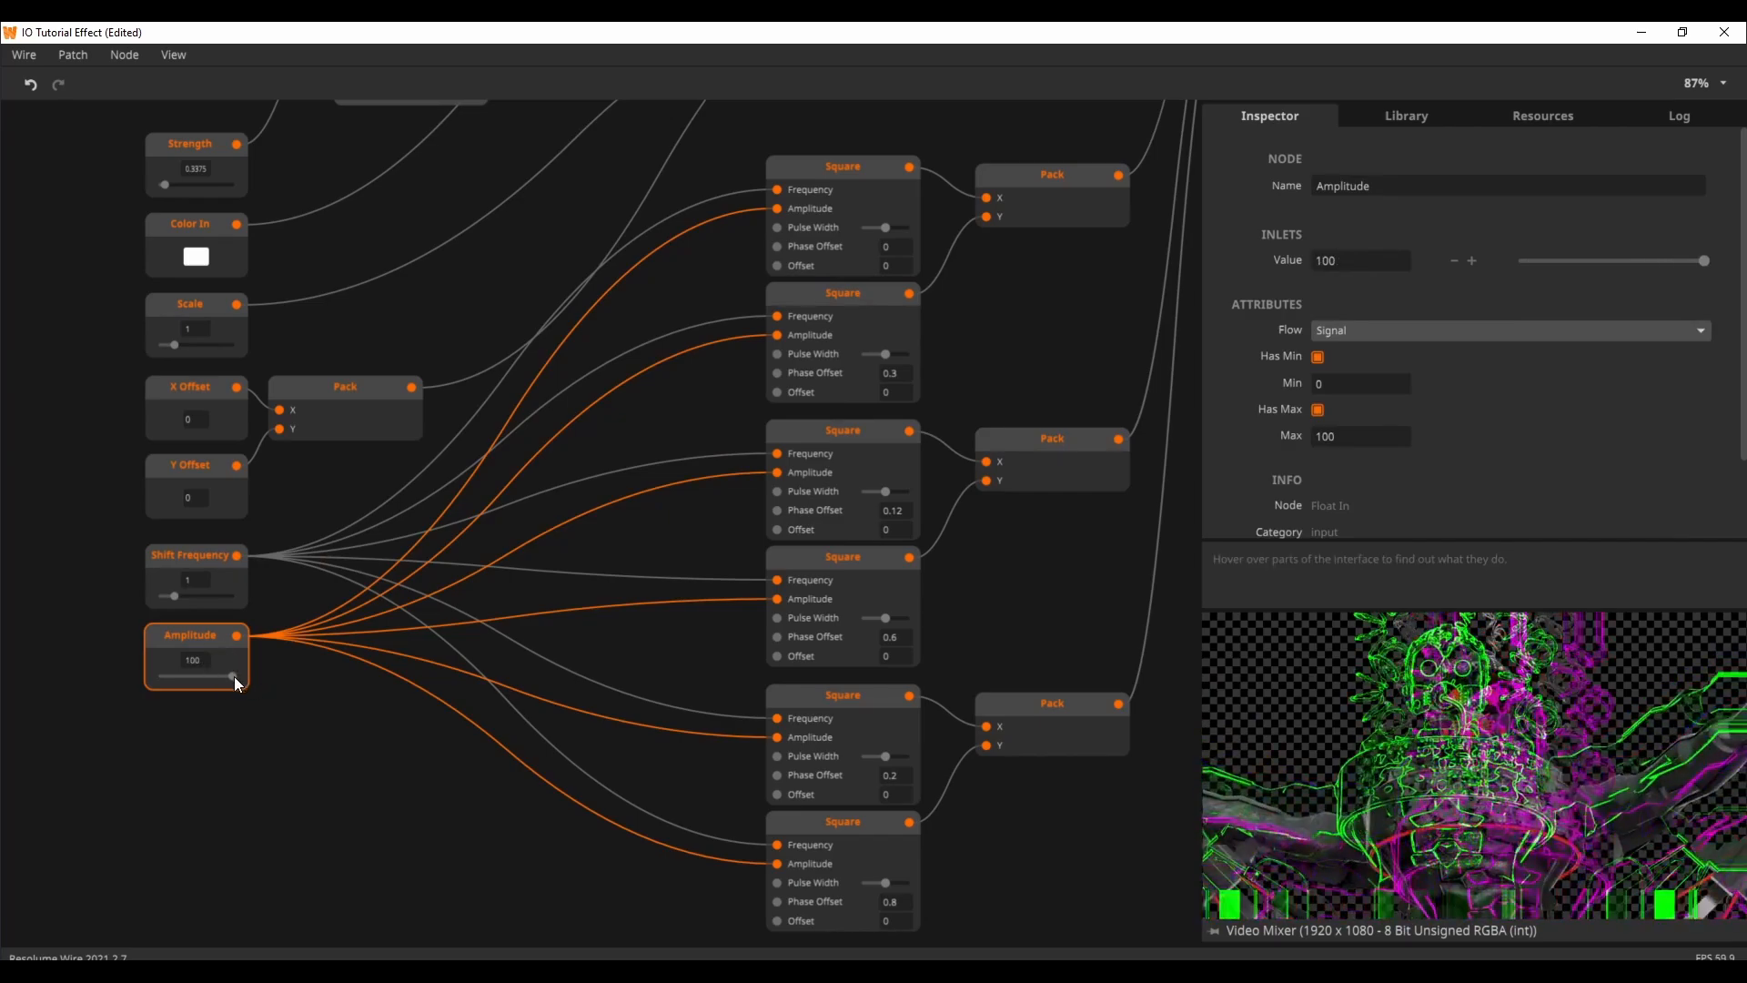
pyautogui.doubleClick(193, 659)
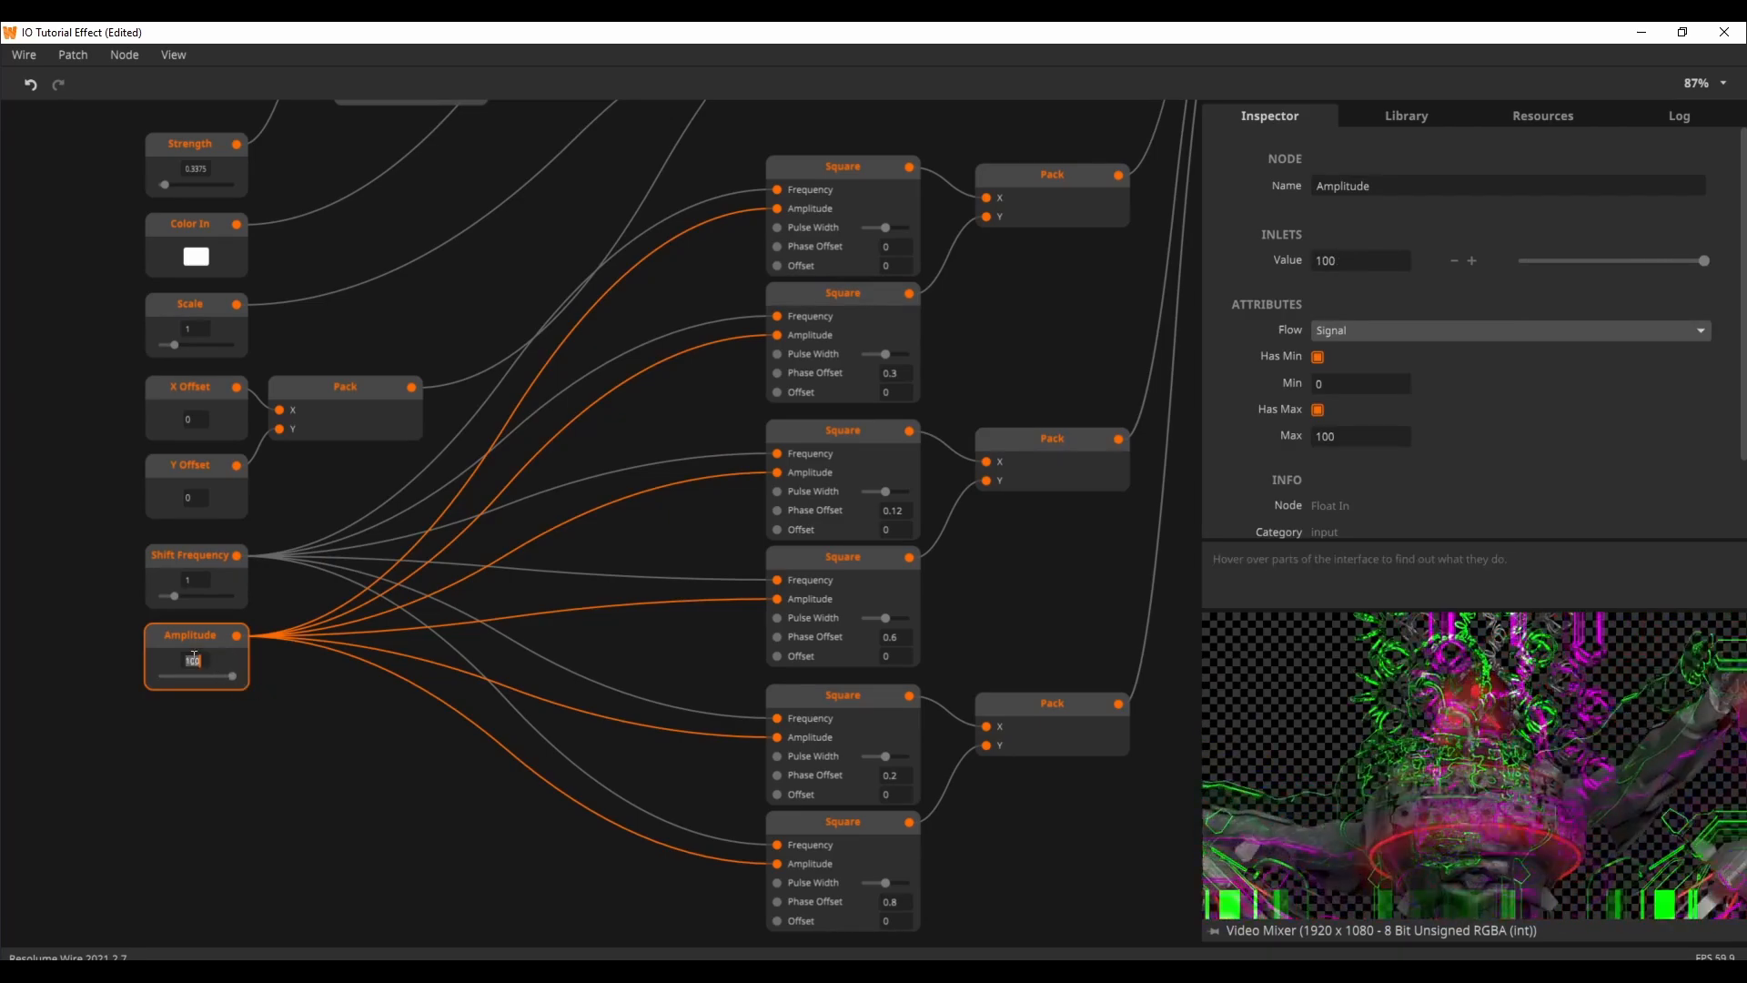
pyautogui.write('2')
pyautogui.press('Return')
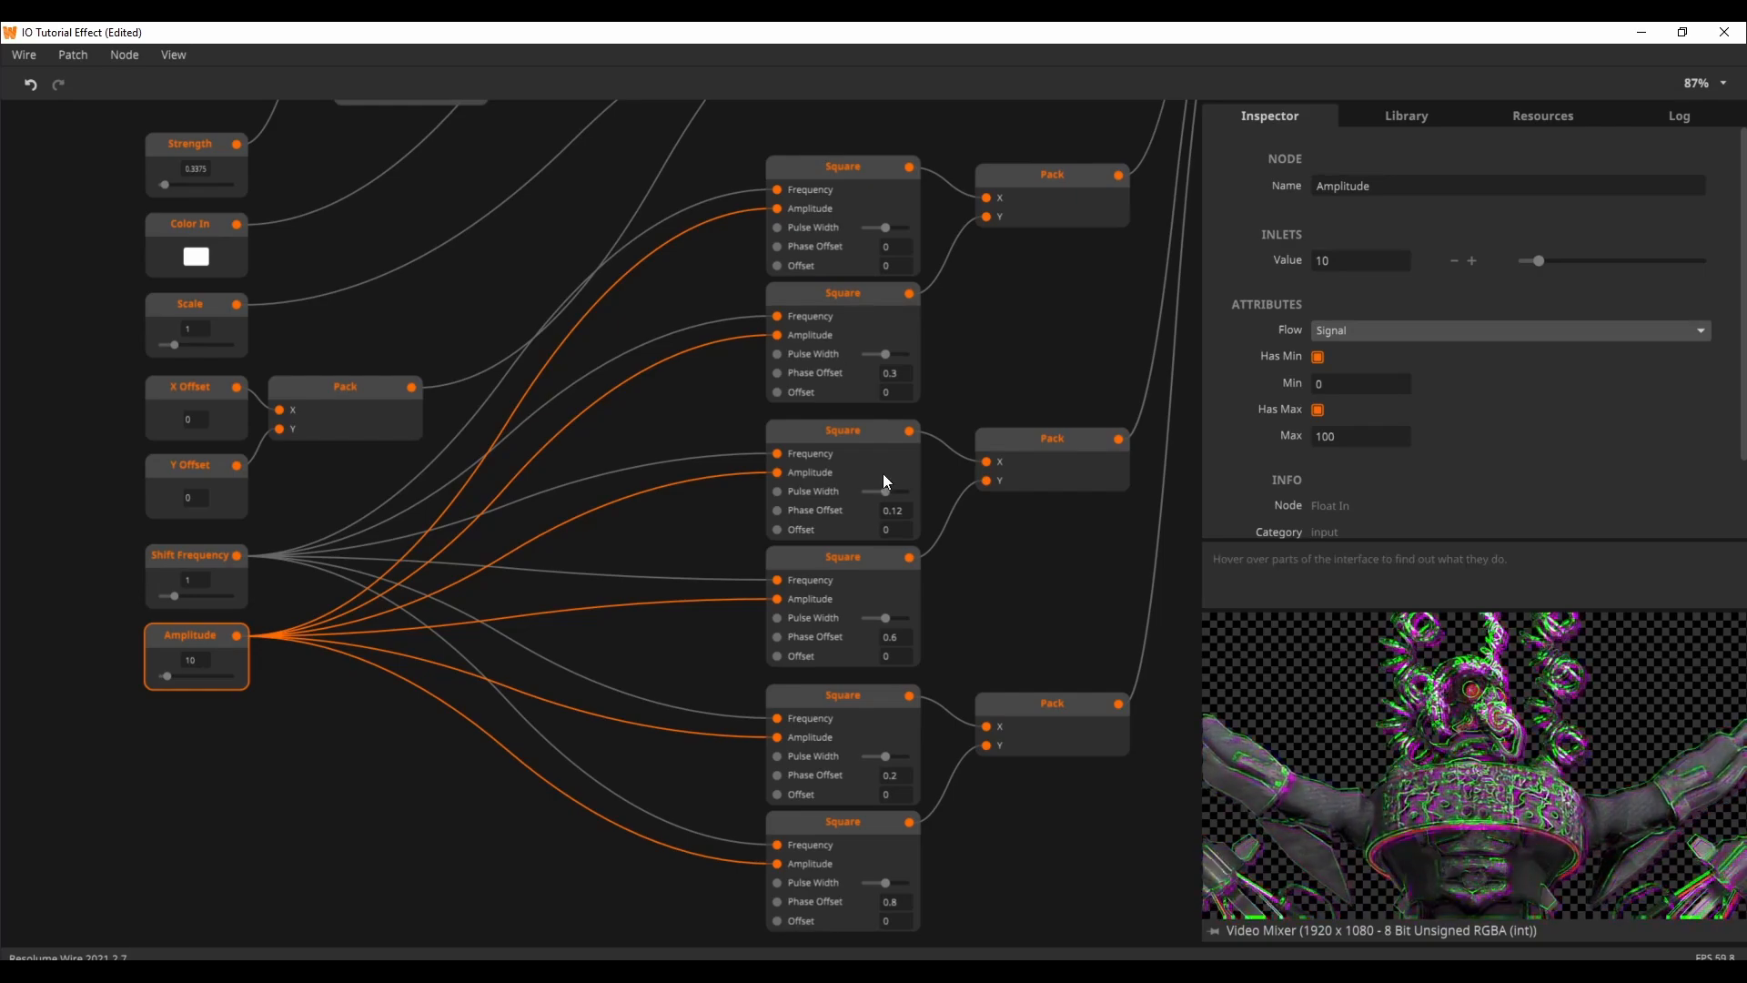
# Step: Trace the Square and Pack node outputs to the Red, Green and Blue inlets of Color Offset and inspect the incoming Red value
pyautogui.moveTo(1013, 558); pyautogui.dragTo(915, 511)
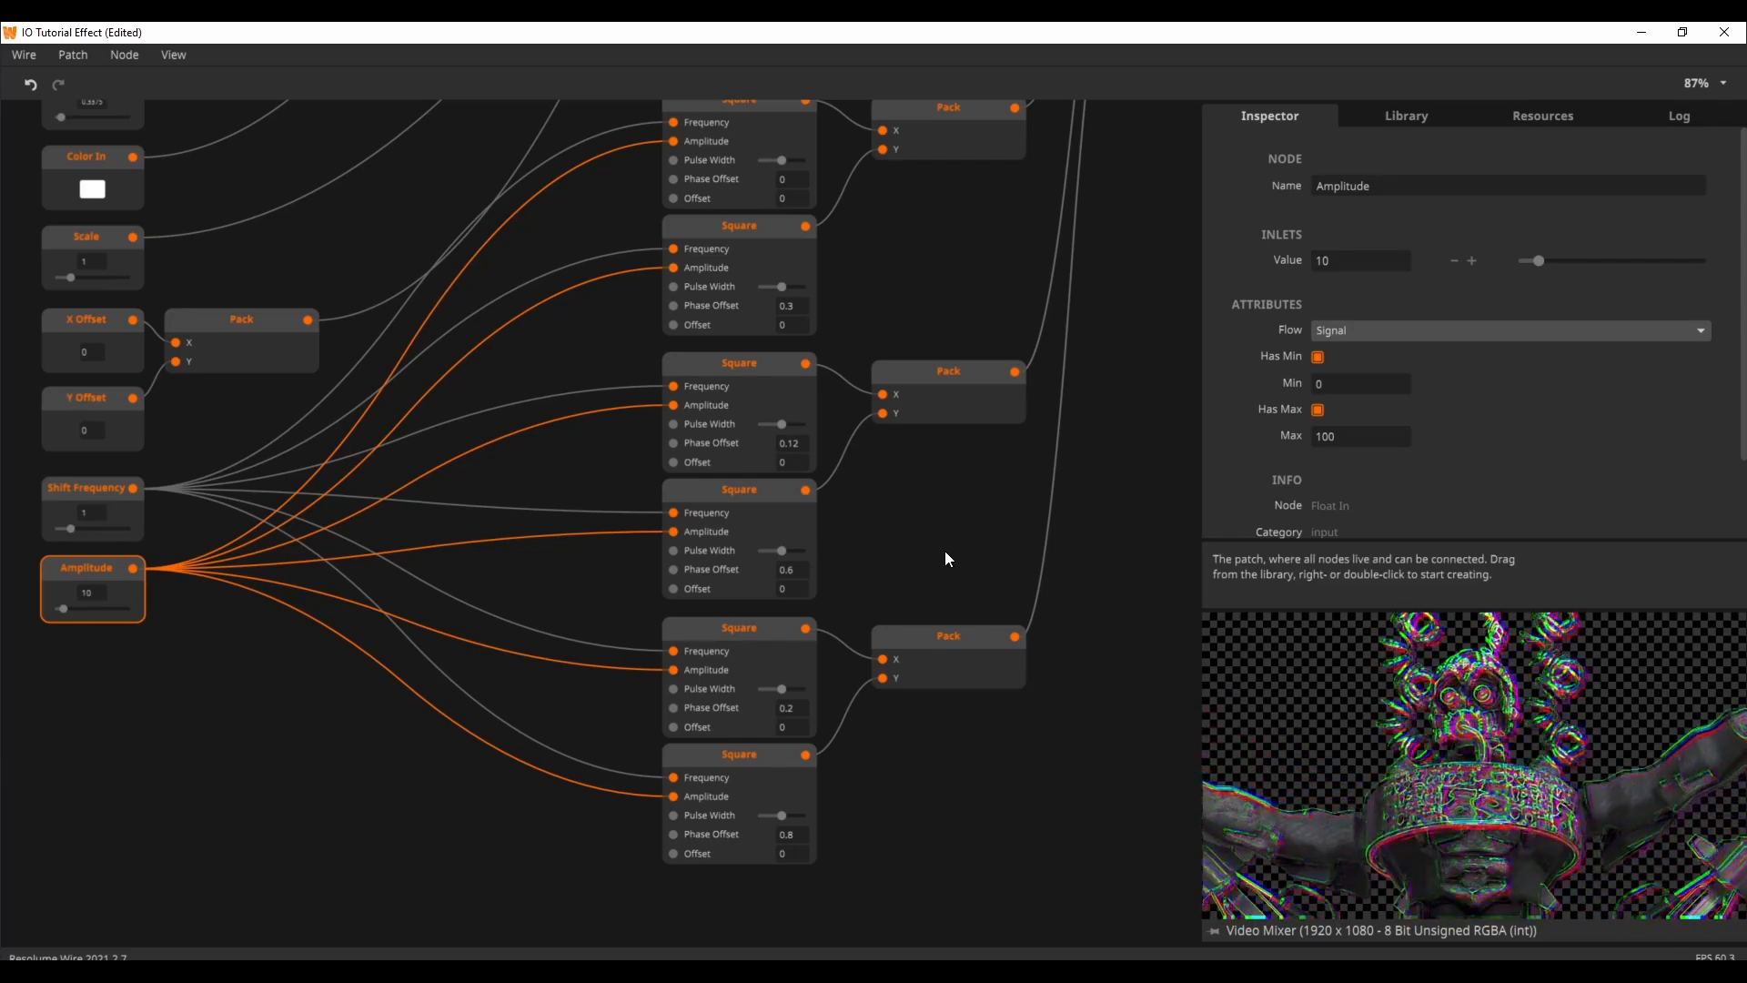
pyautogui.moveTo(947, 548); pyautogui.dragTo(919, 609)
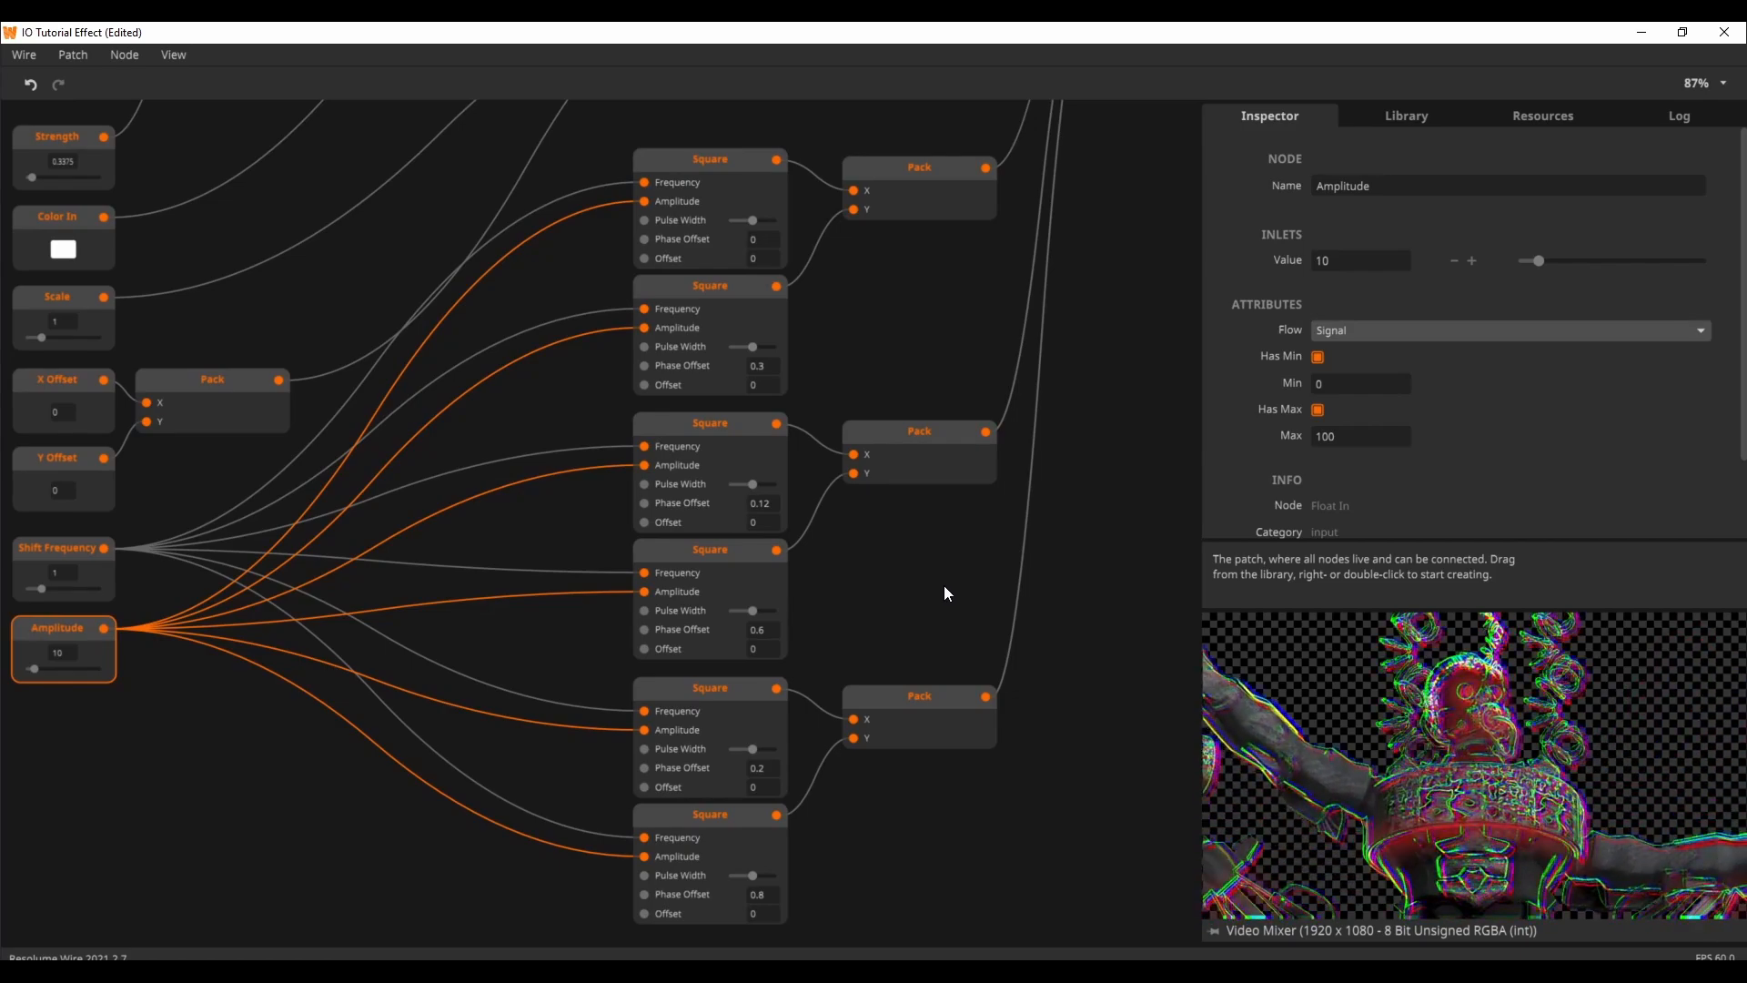
pyautogui.moveTo(943, 586); pyautogui.dragTo(891, 618)
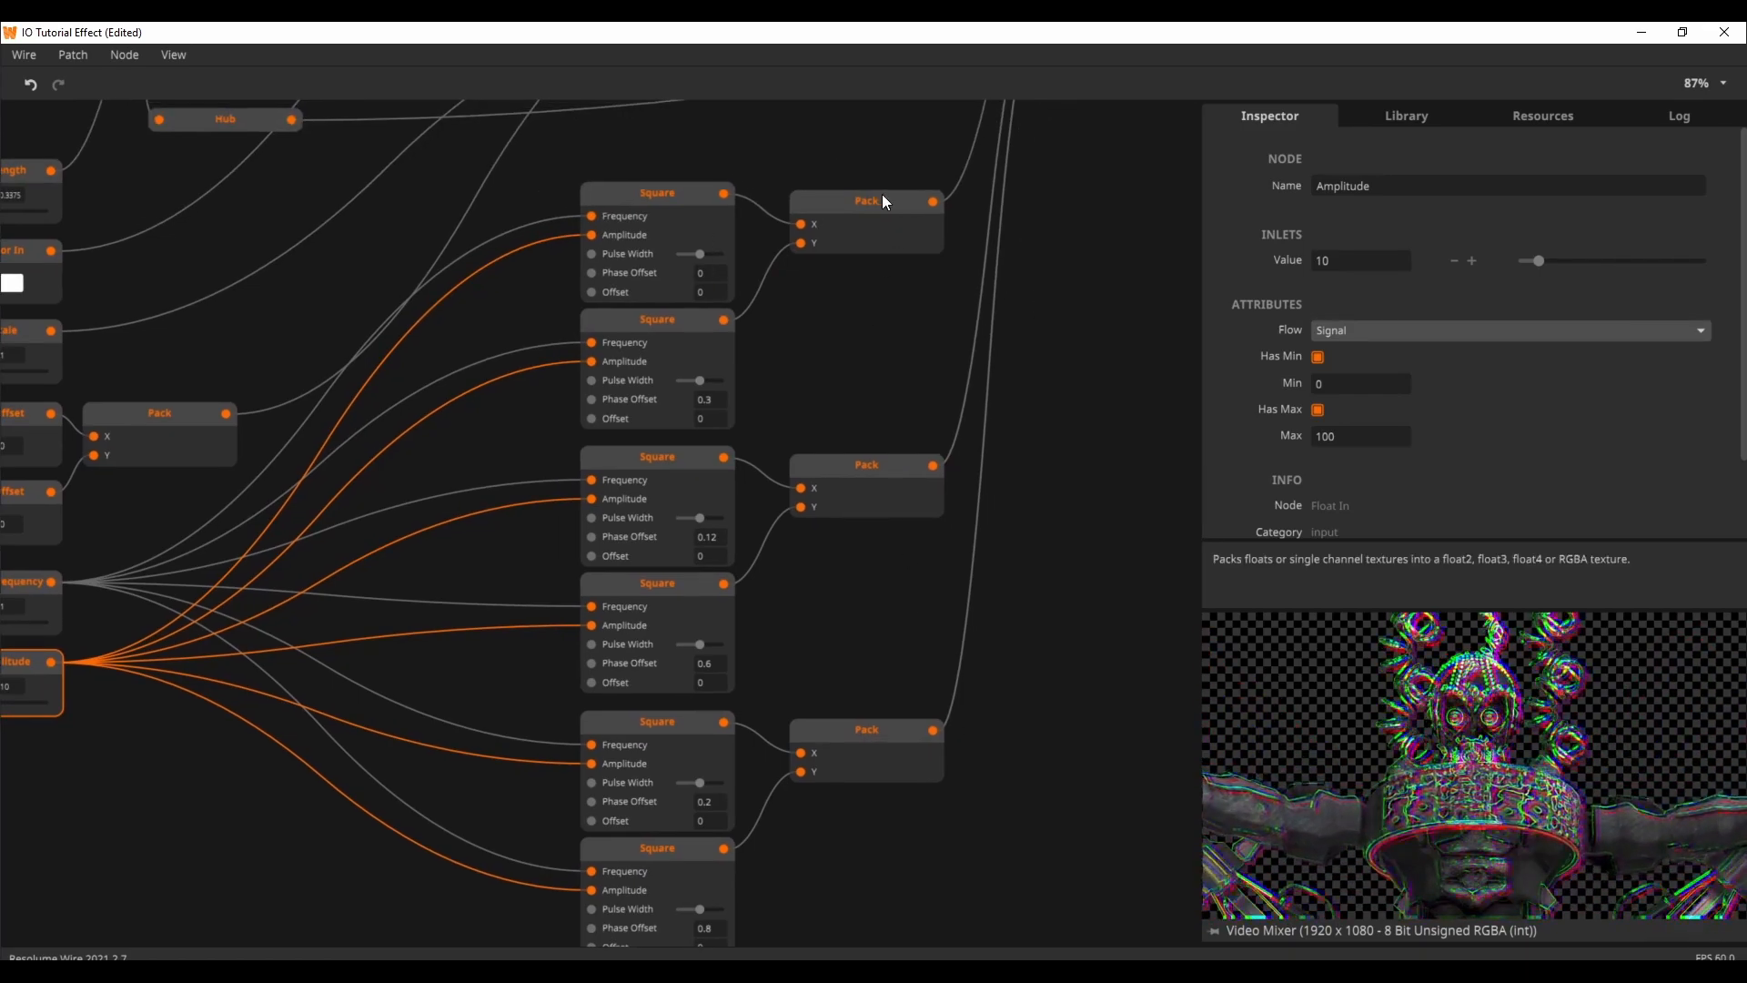
pyautogui.moveTo(929, 203)
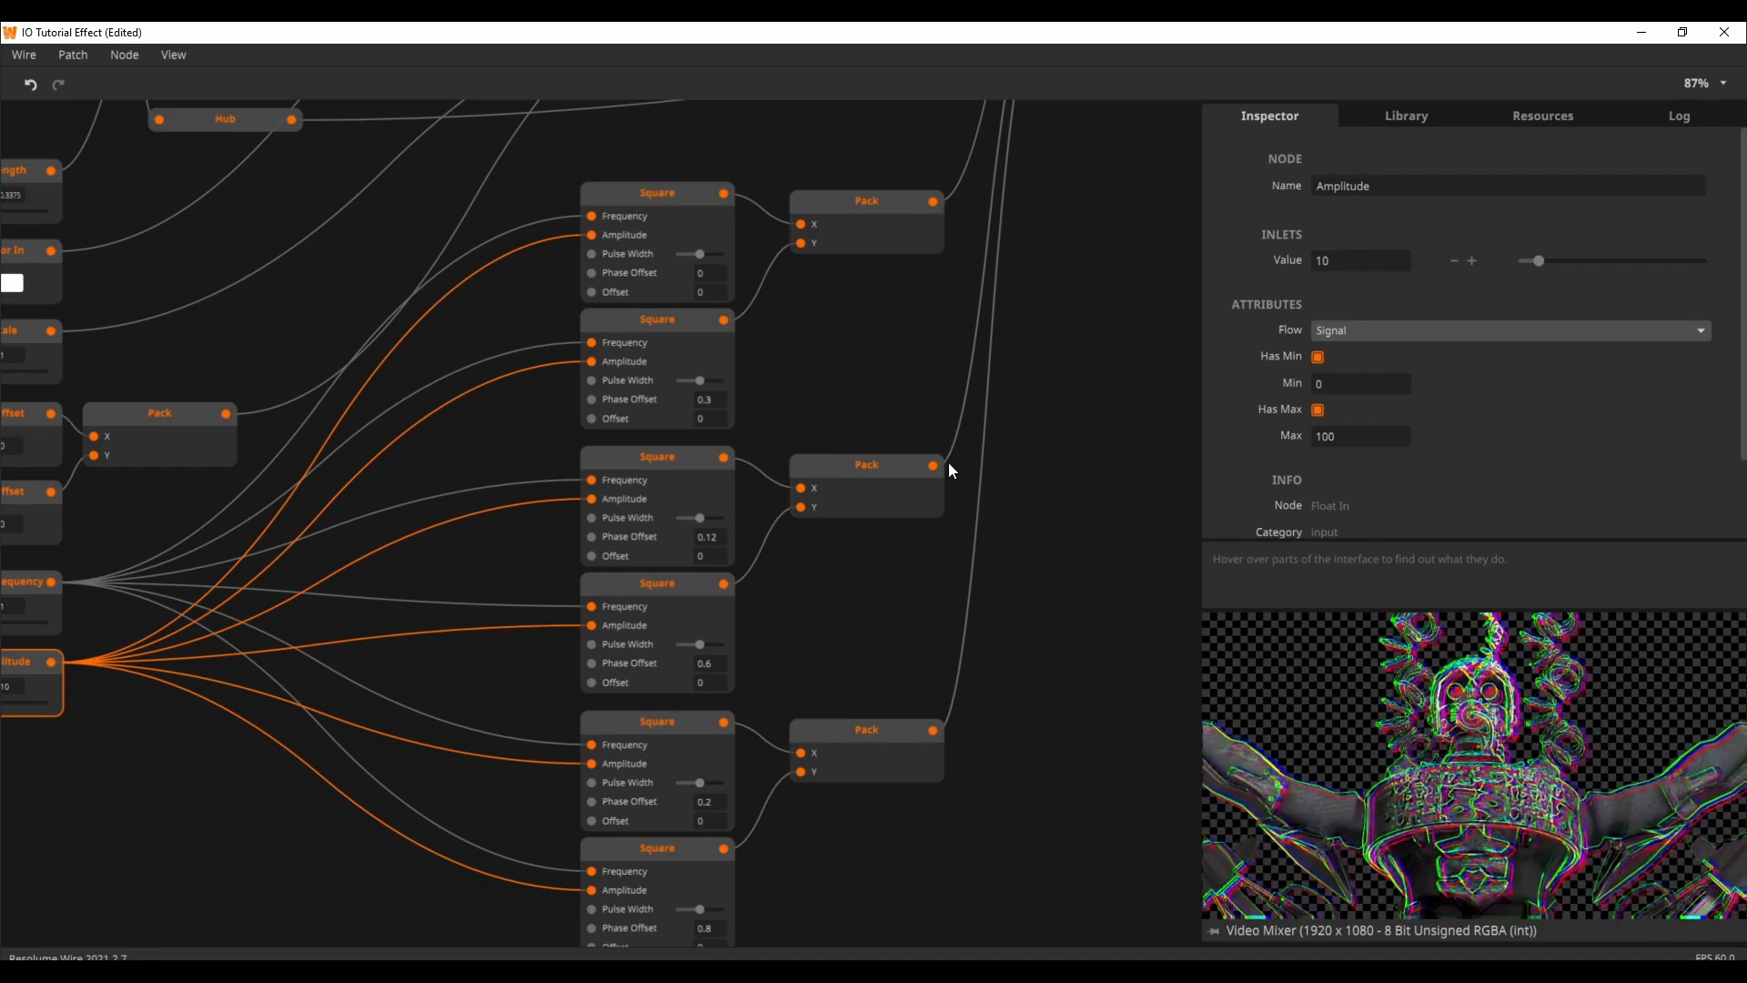
pyautogui.moveTo(921, 359); pyautogui.dragTo(763, 586)
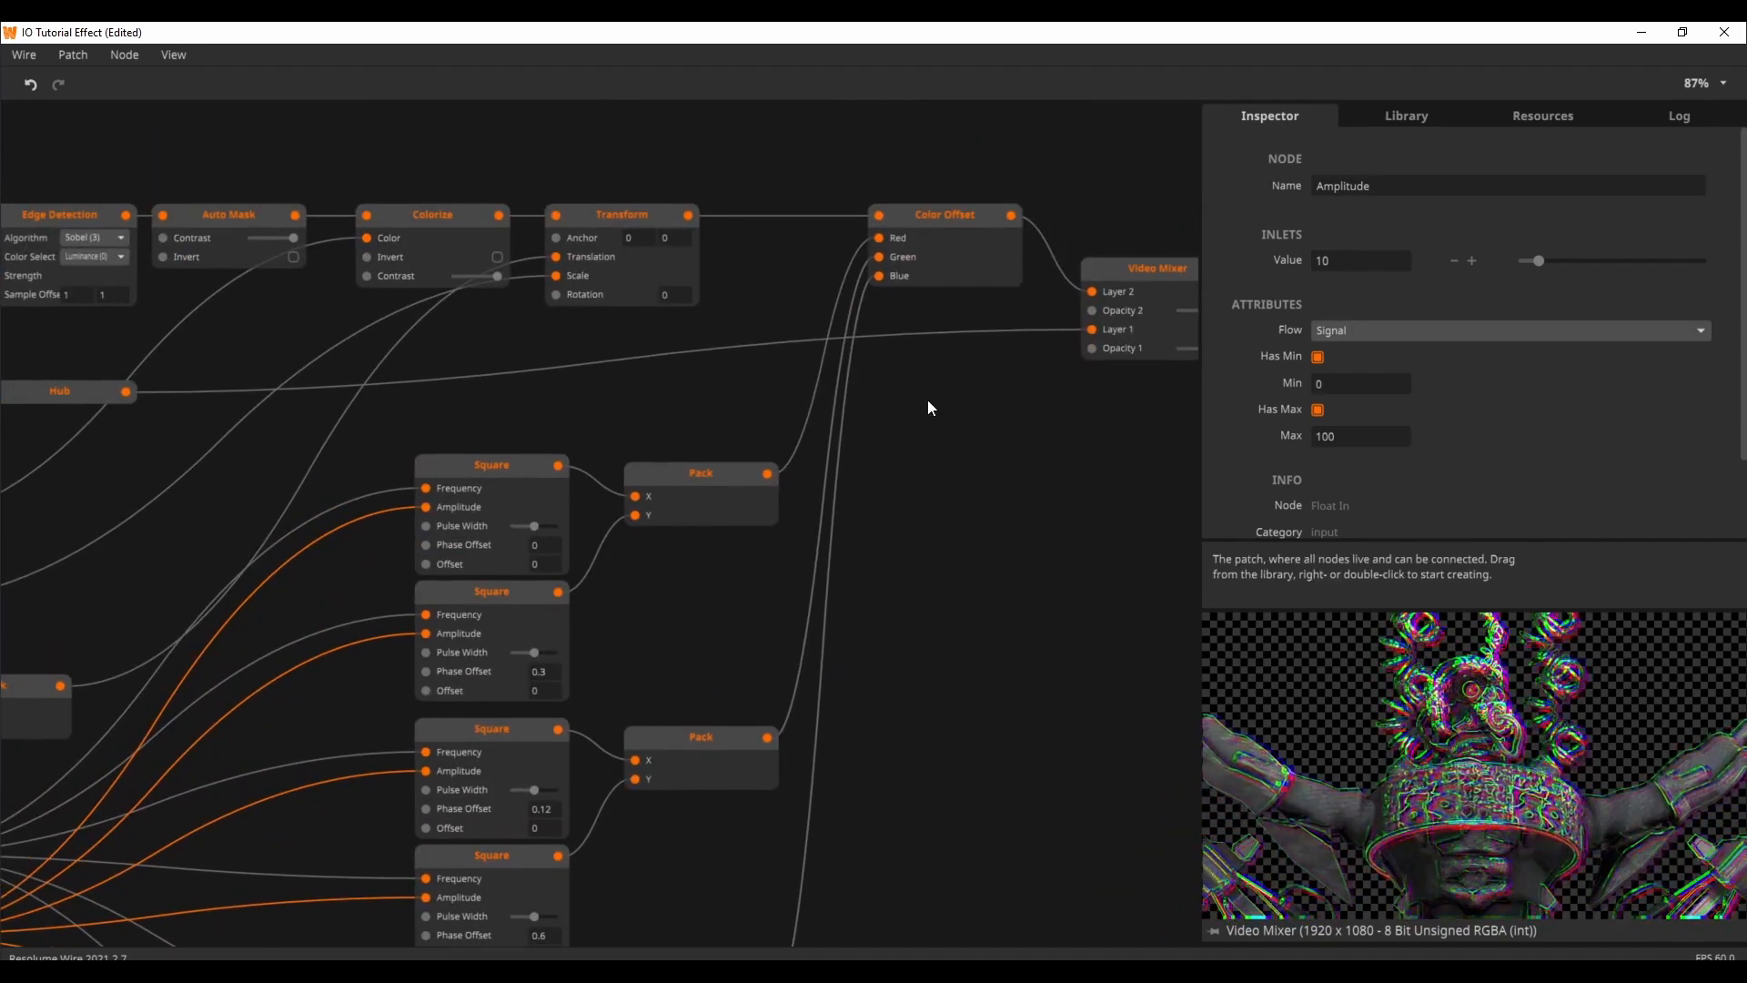
pyautogui.moveTo(878, 235)
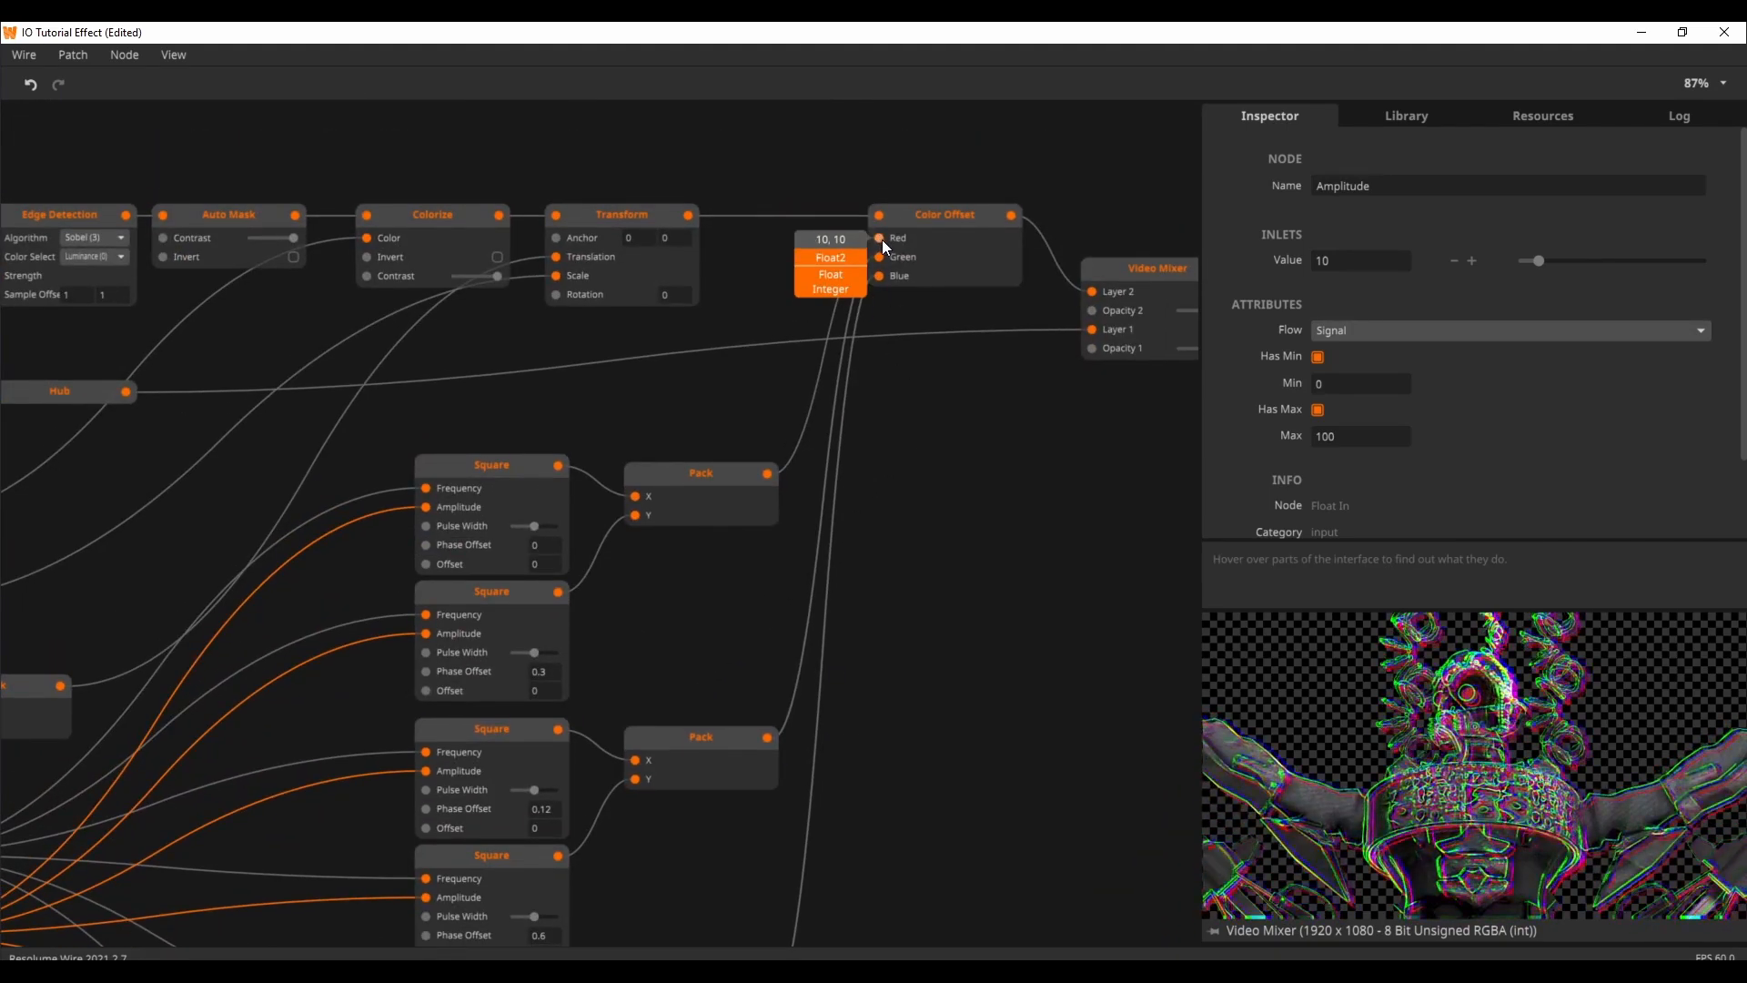
pyautogui.moveTo(880, 575); pyautogui.dragTo(1008, 373)
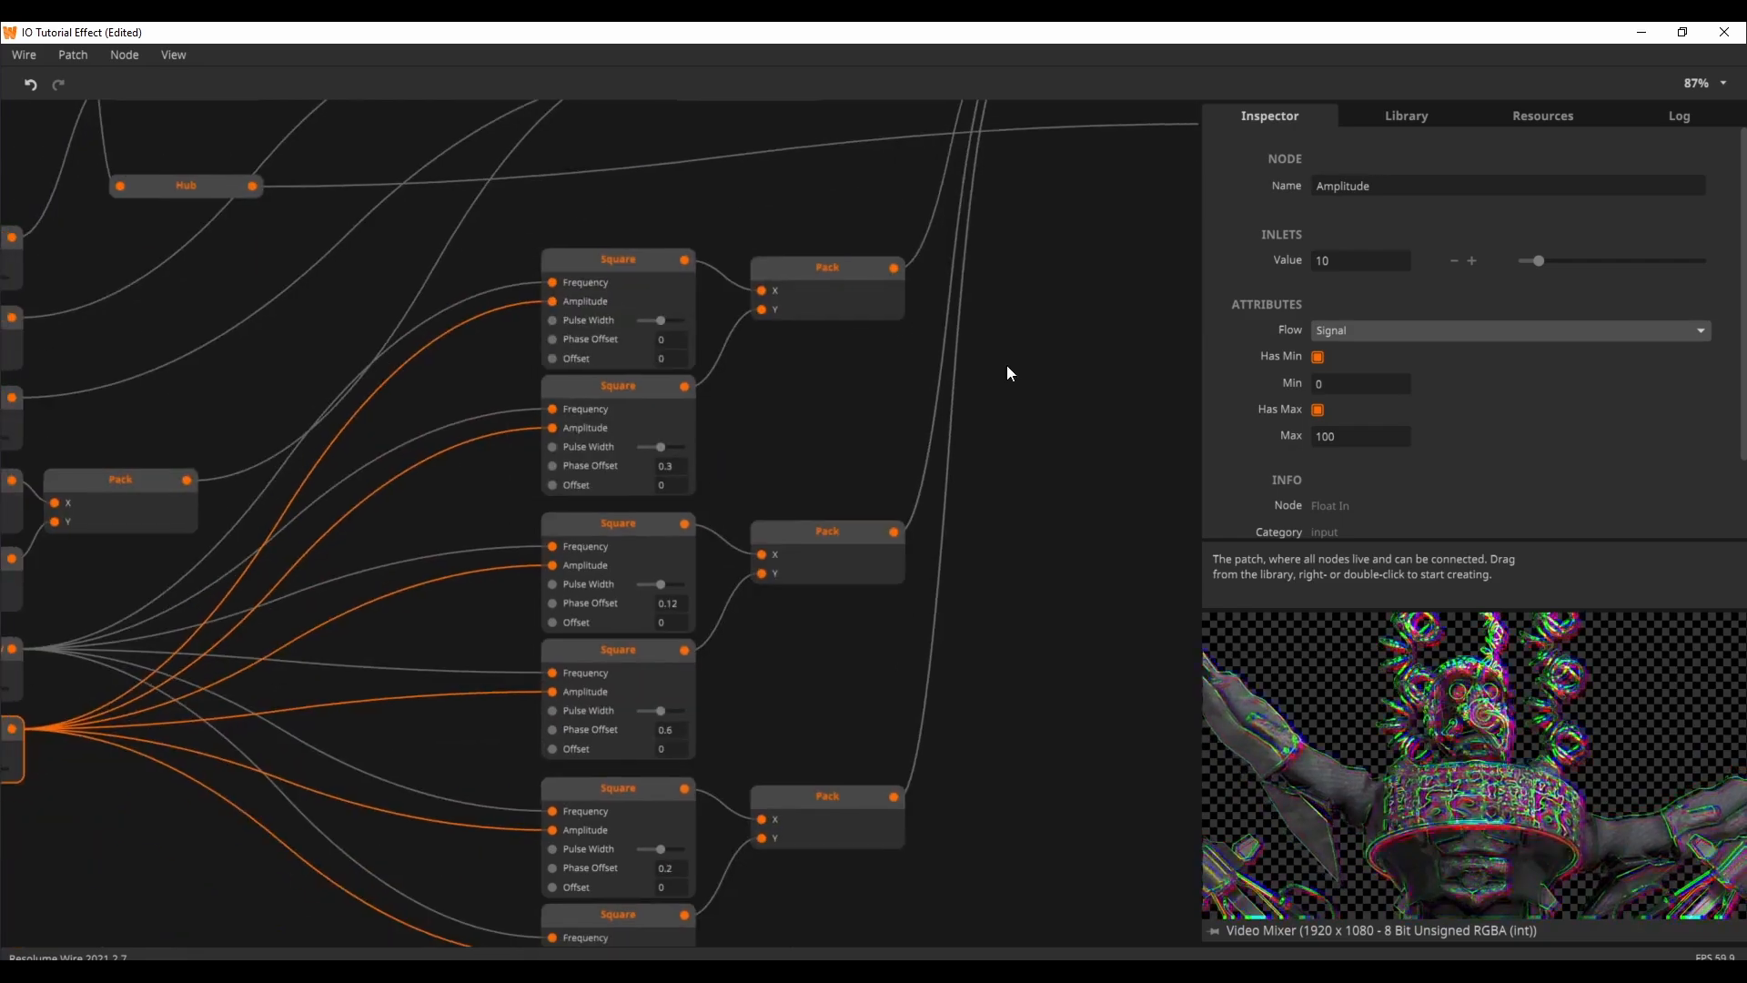
pyautogui.moveTo(827, 439); pyautogui.dragTo(735, 387)
pyautogui.moveTo(829, 298); pyautogui.dragTo(659, 519)
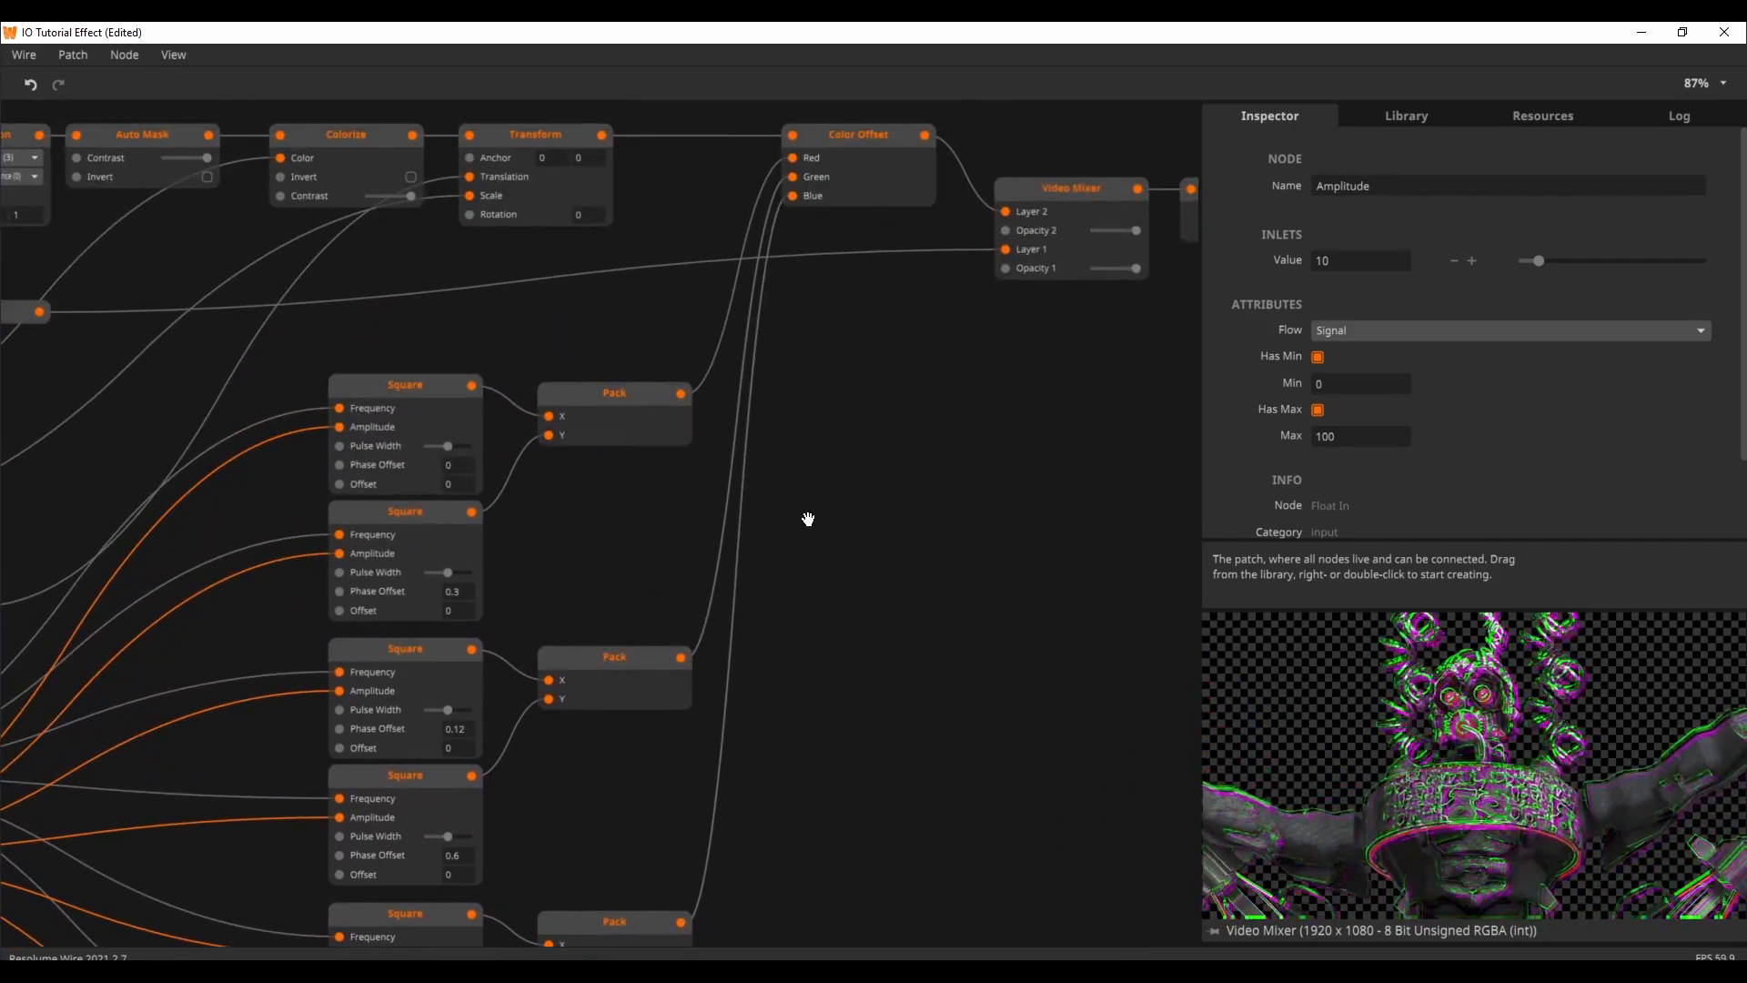
pyautogui.moveTo(809, 519); pyautogui.dragTo(877, 499)
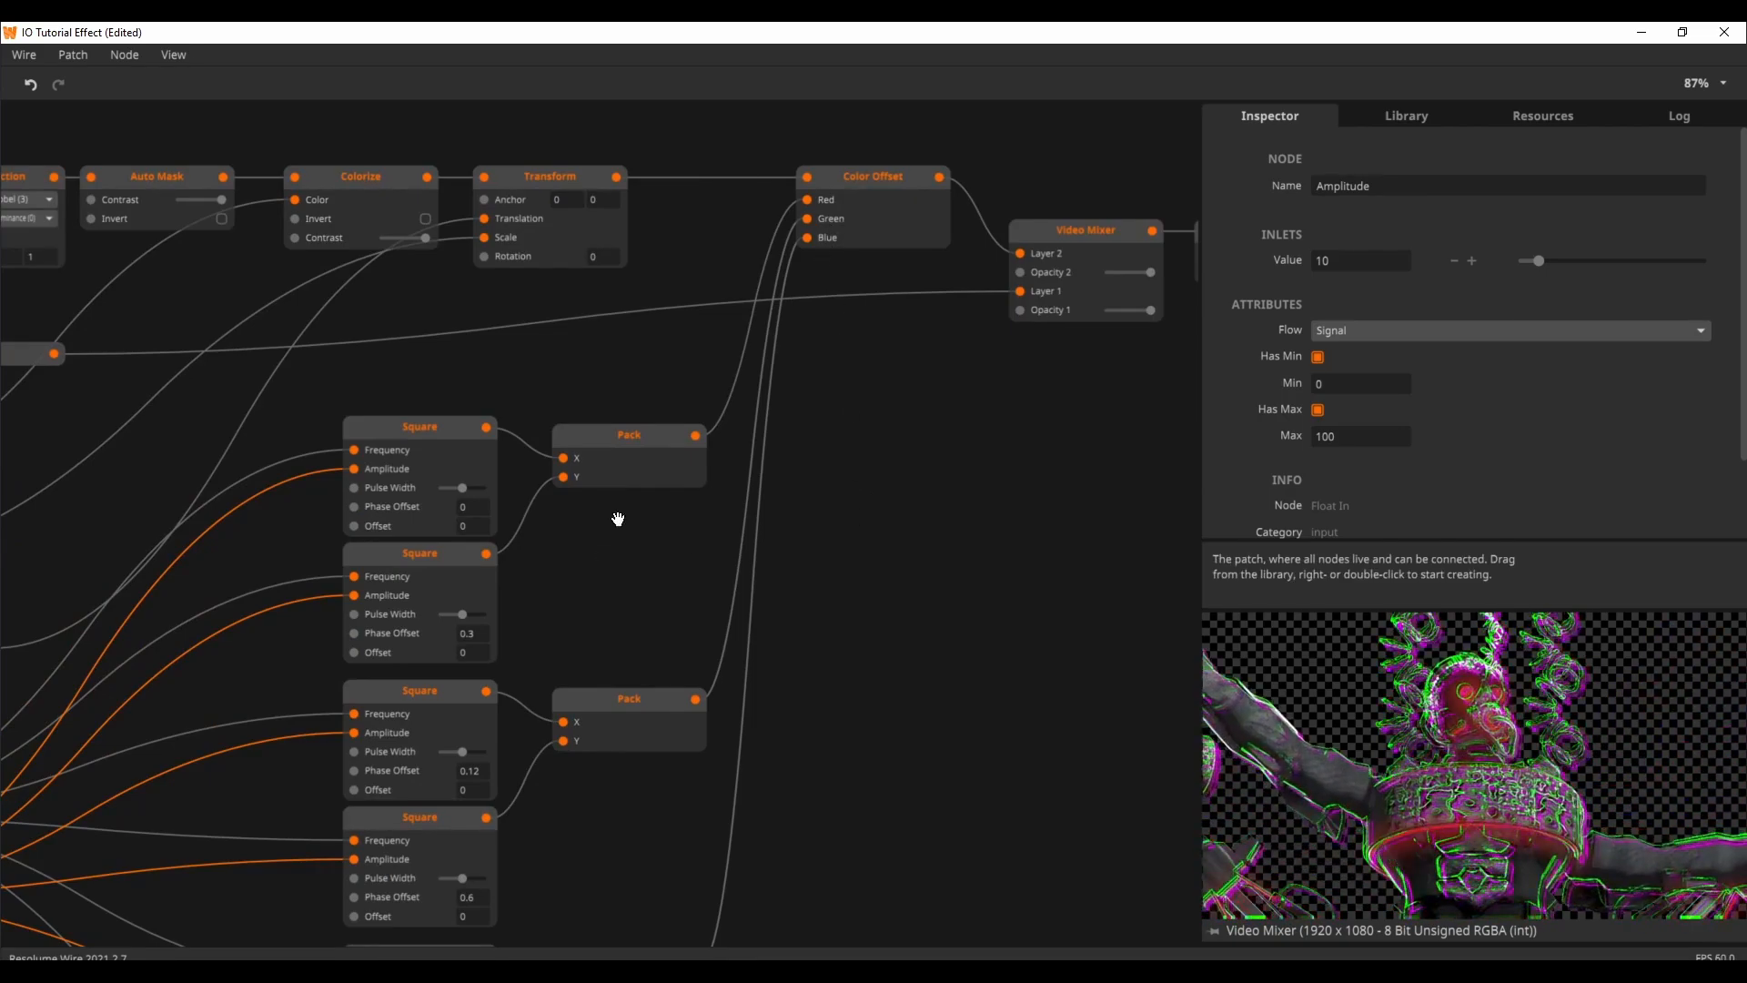
pyautogui.moveTo(740, 420); pyautogui.dragTo(811, 281)
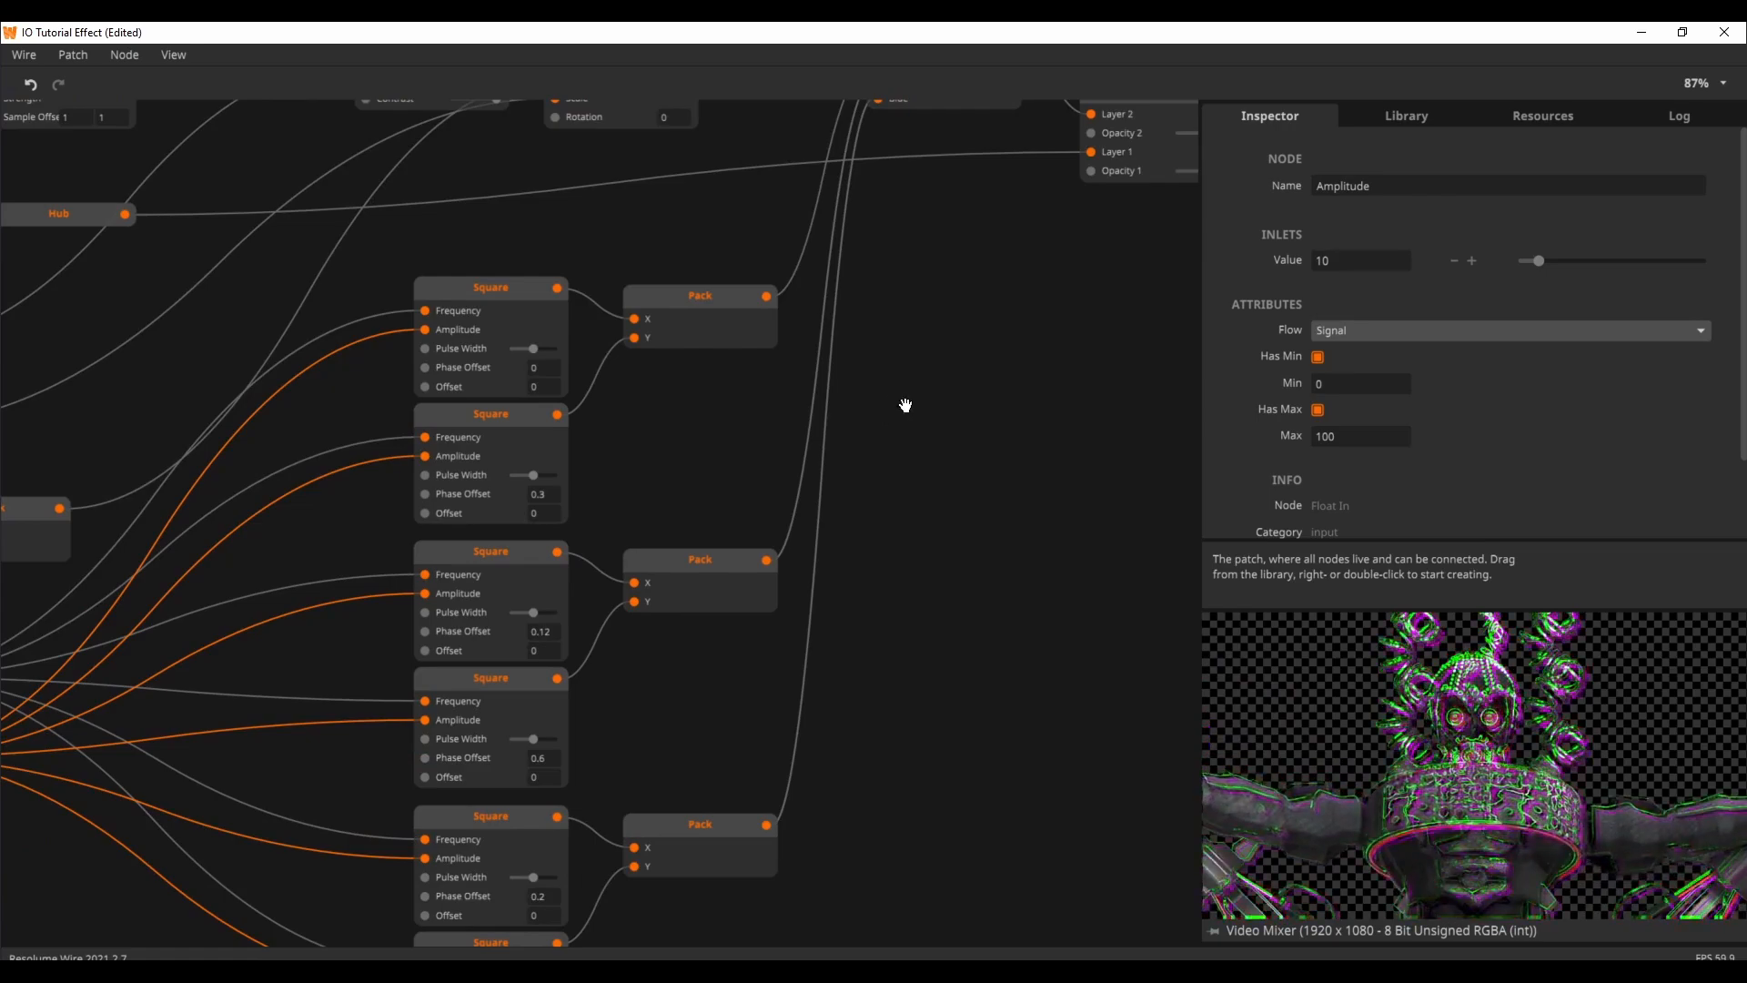
pyautogui.moveTo(906, 405); pyautogui.dragTo(781, 459)
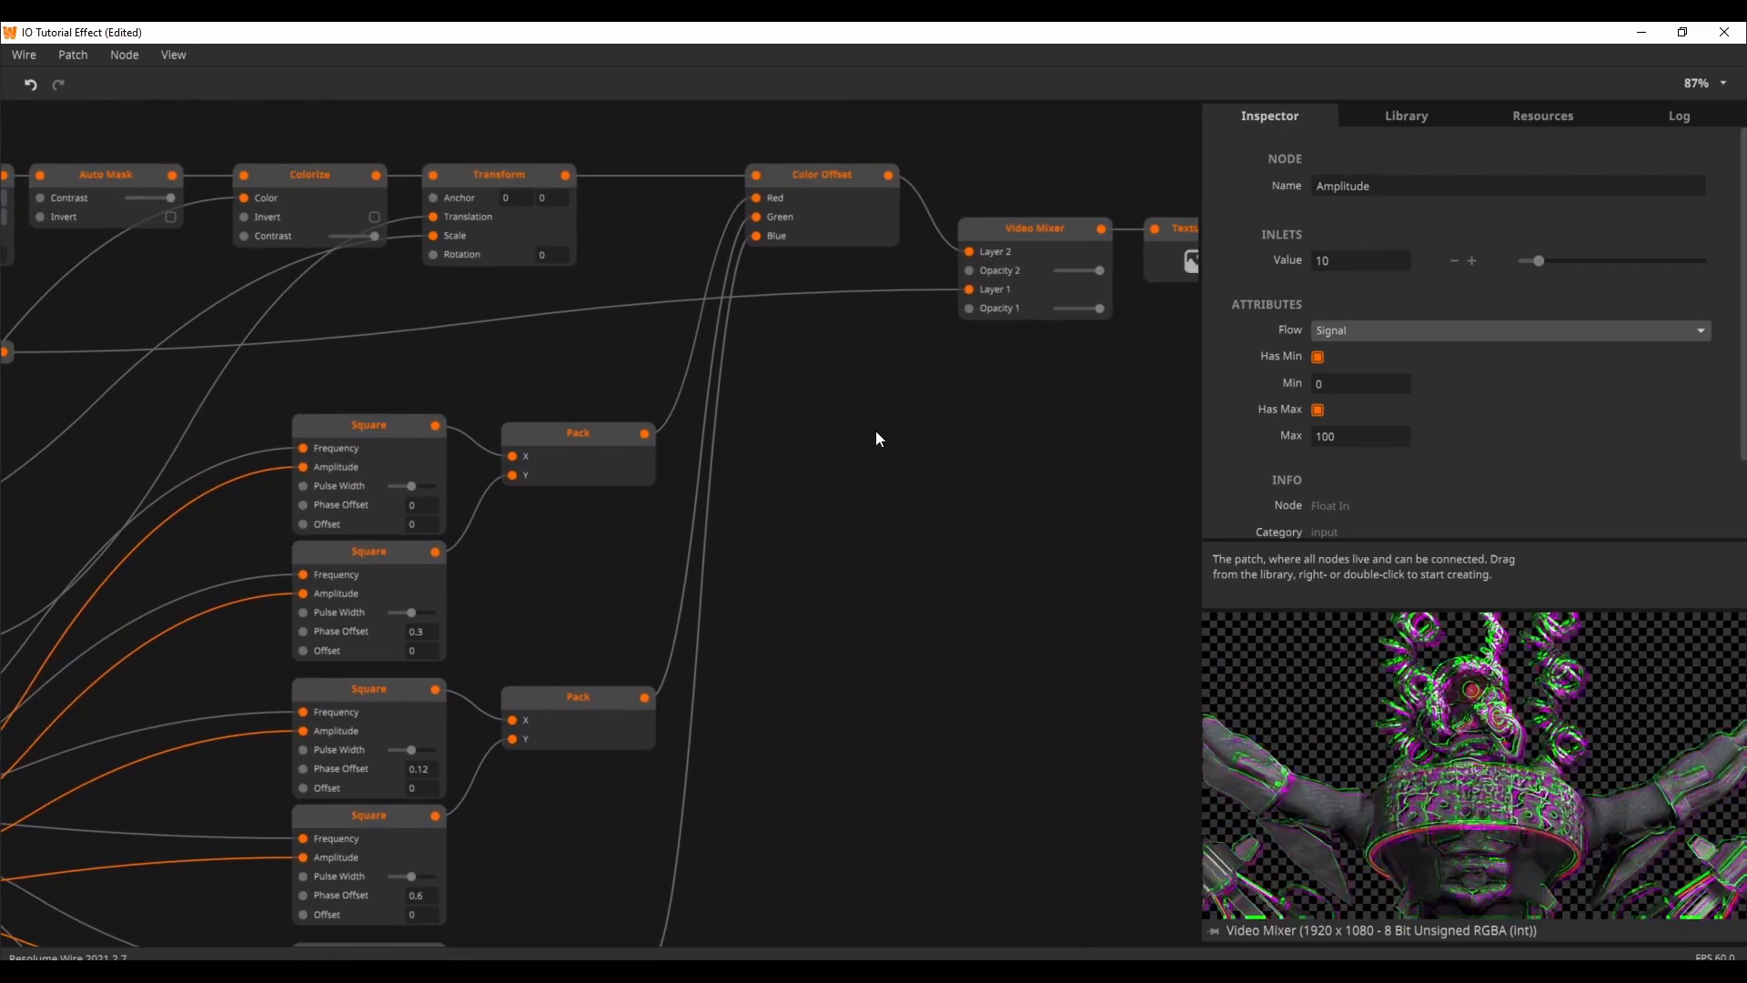
# Step: Delete the CyborgSpace_05 video node and connect Texture In to both Edge Detection and the Hub in its place
pyautogui.moveTo(877, 431); pyautogui.dragTo(771, 560)
pyautogui.moveTo(578, 388); pyautogui.dragTo(862, 427)
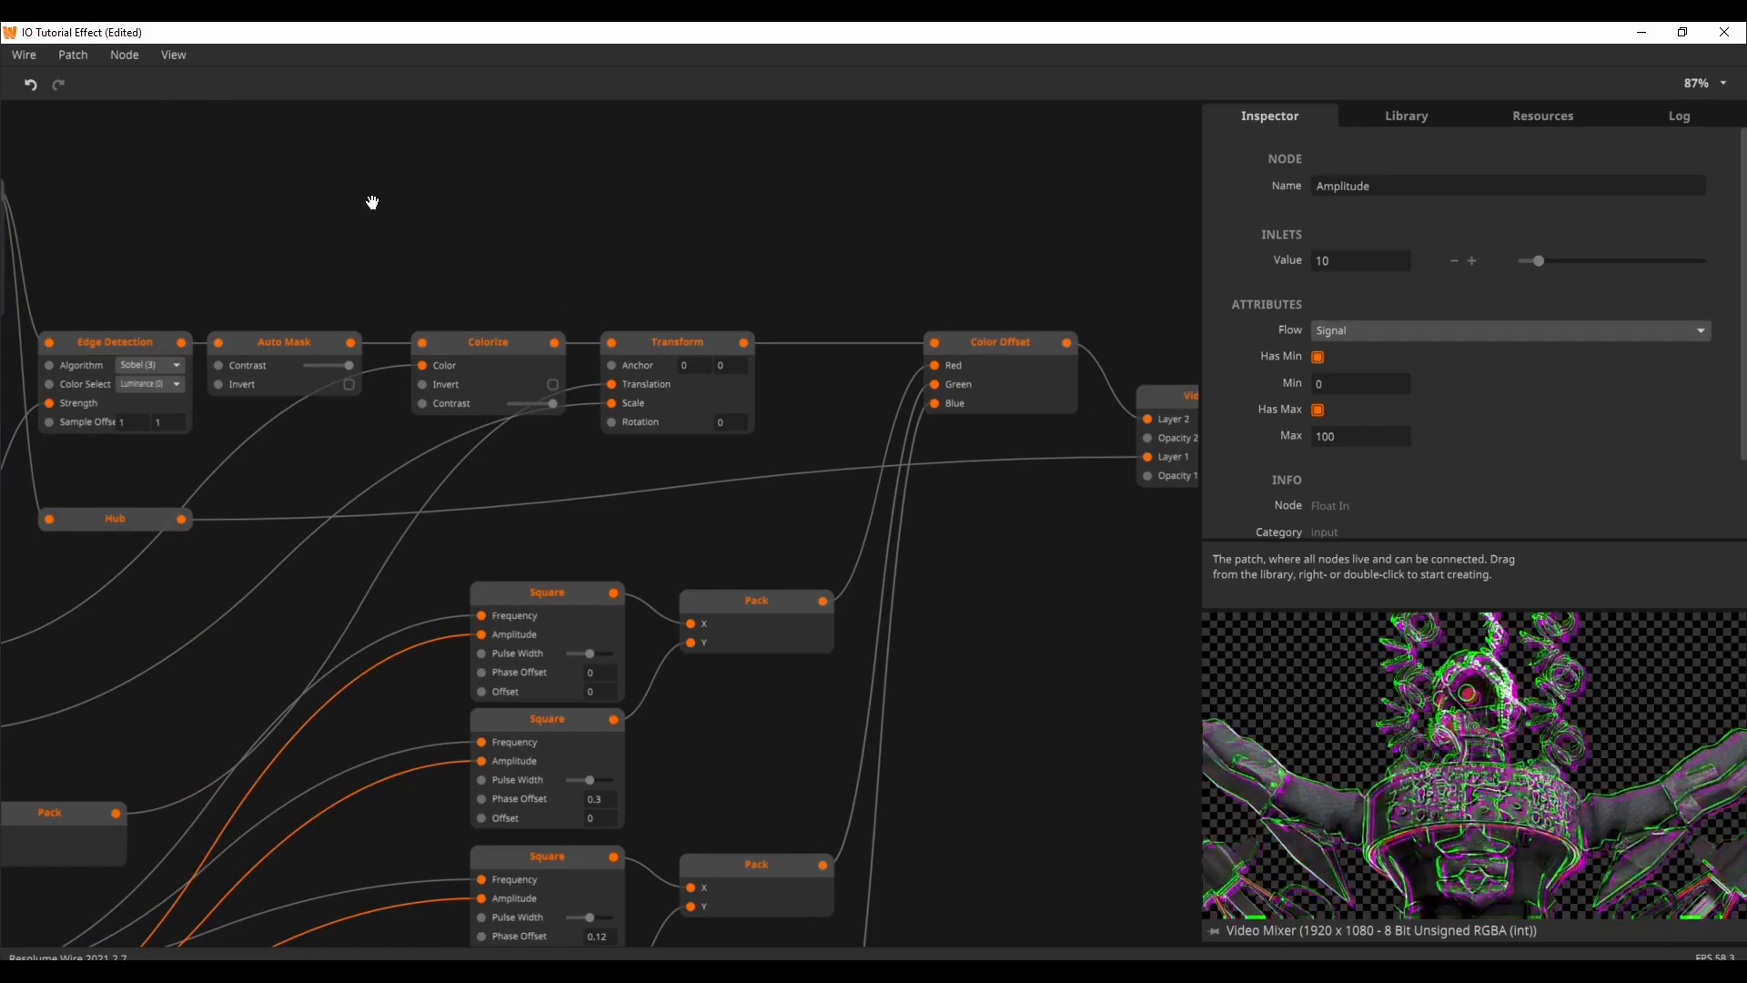
pyautogui.moveTo(373, 202); pyautogui.dragTo(883, 247)
pyautogui.click(445, 233)
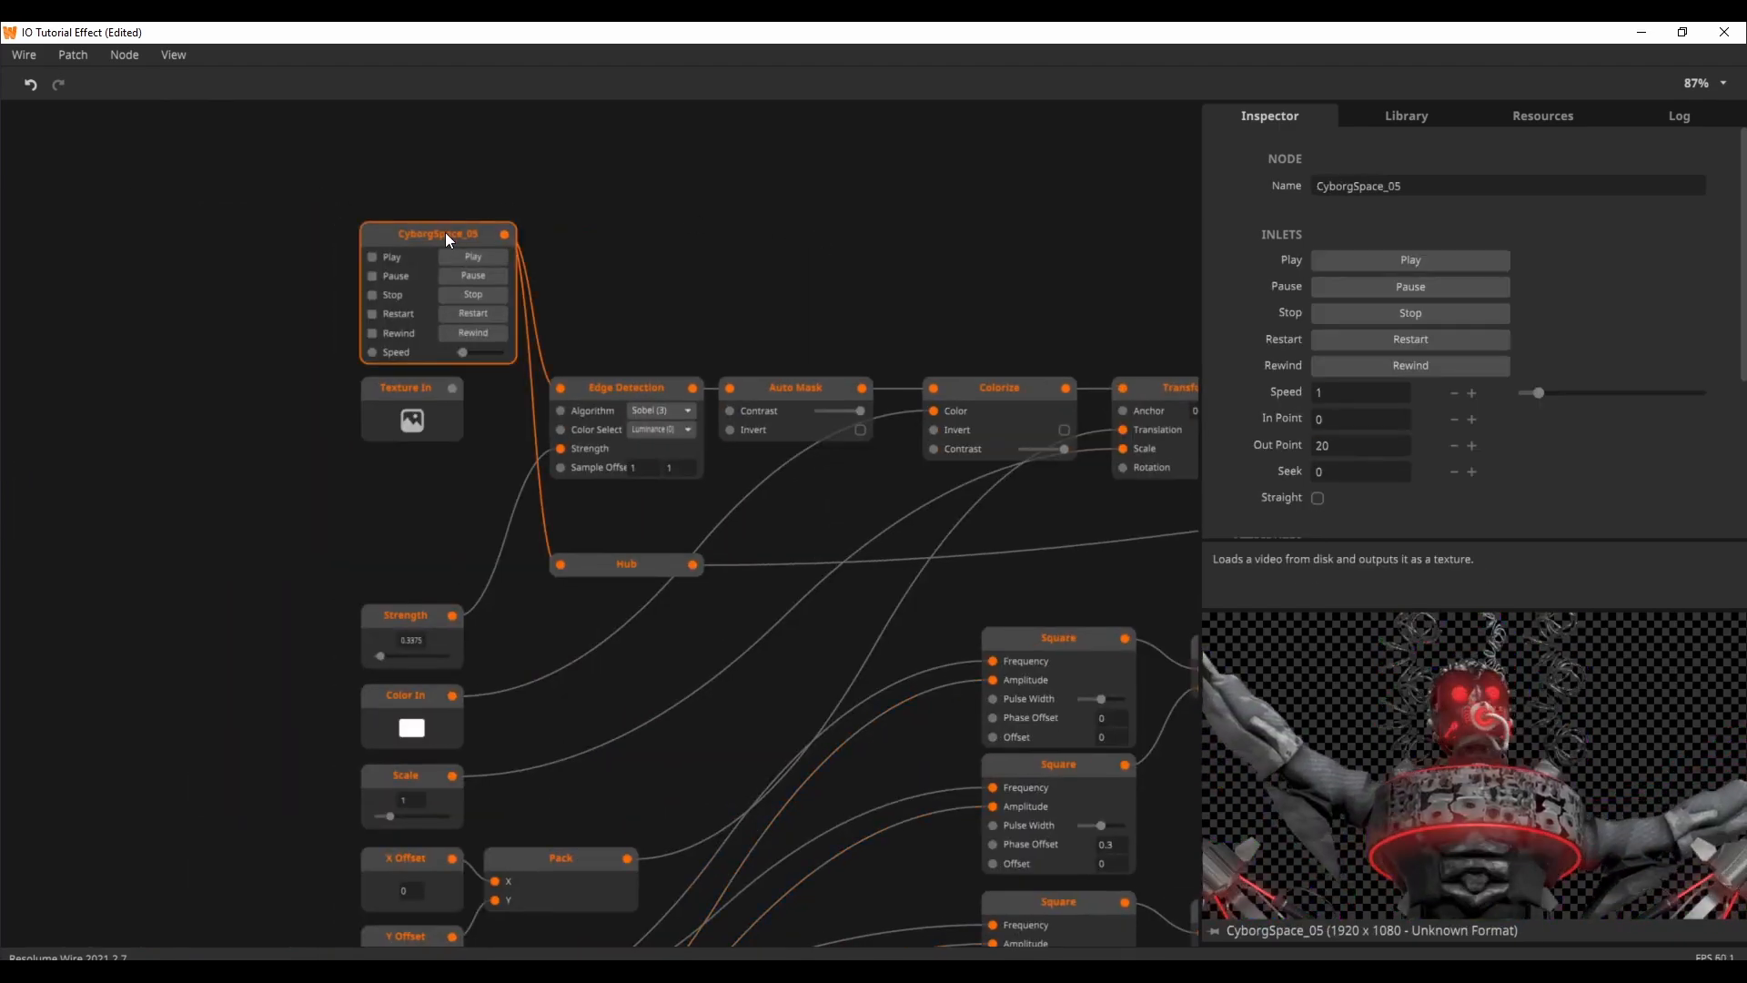
pyautogui.press('Delete')
pyautogui.moveTo(452, 387); pyautogui.dragTo(560, 388)
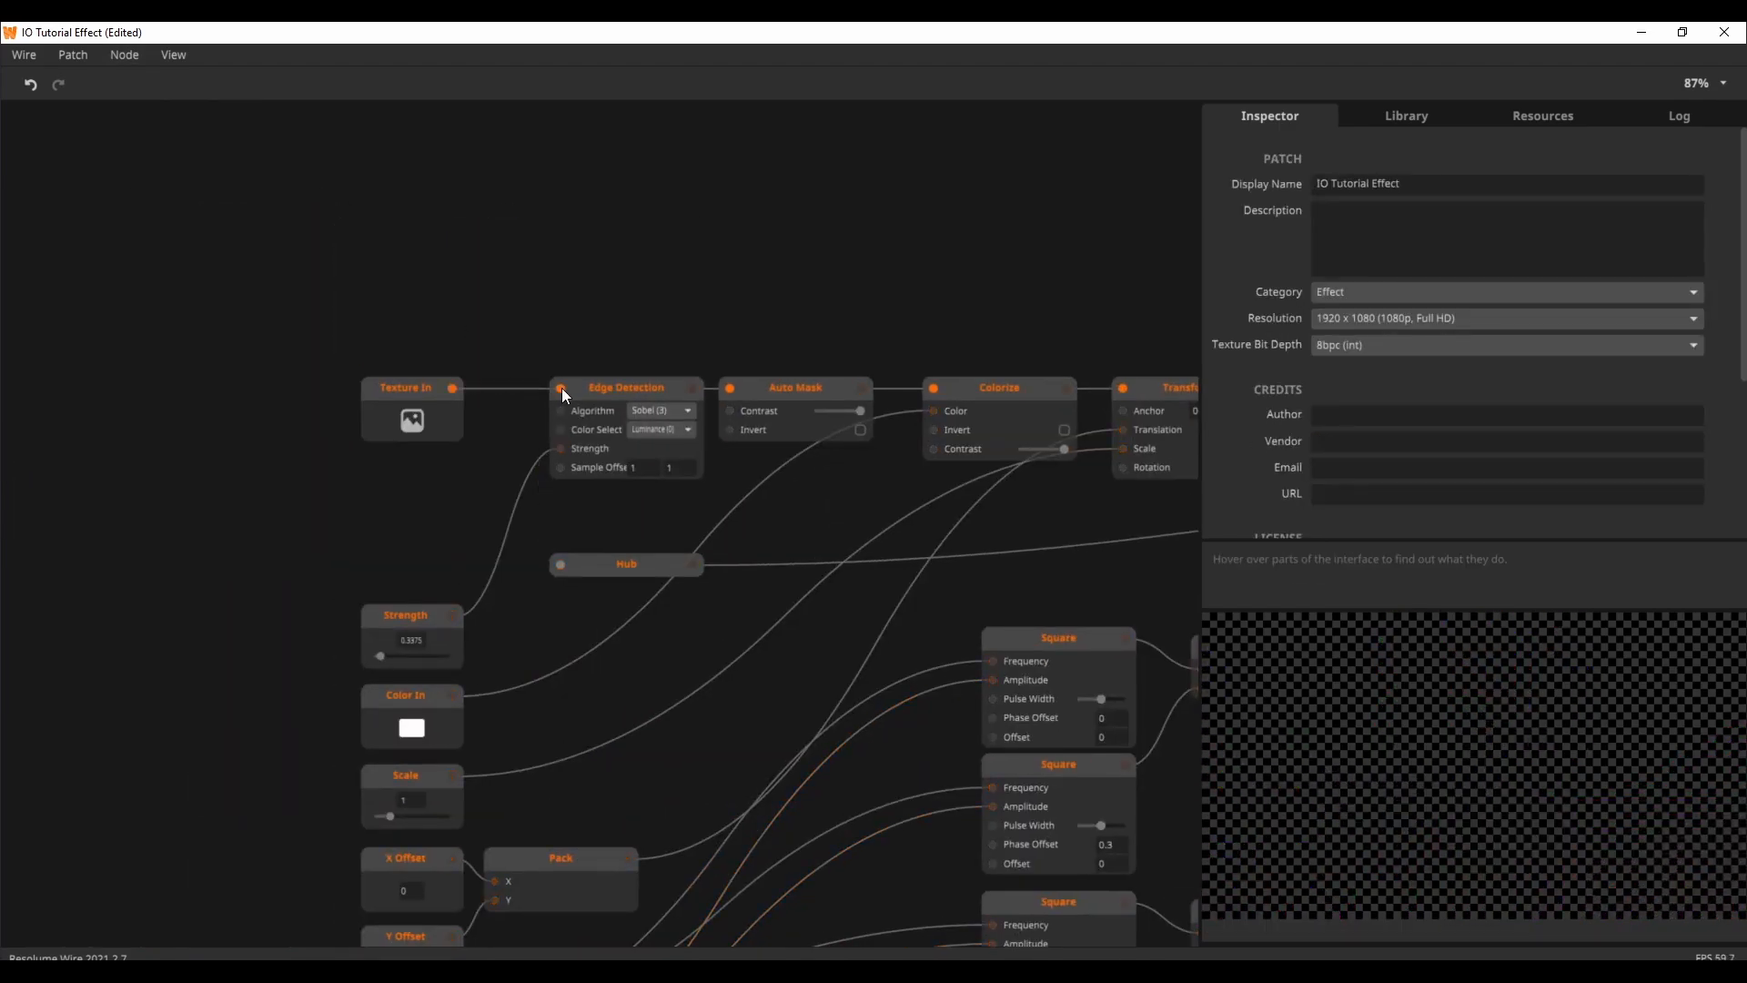
pyautogui.moveTo(451, 390); pyautogui.dragTo(561, 564)
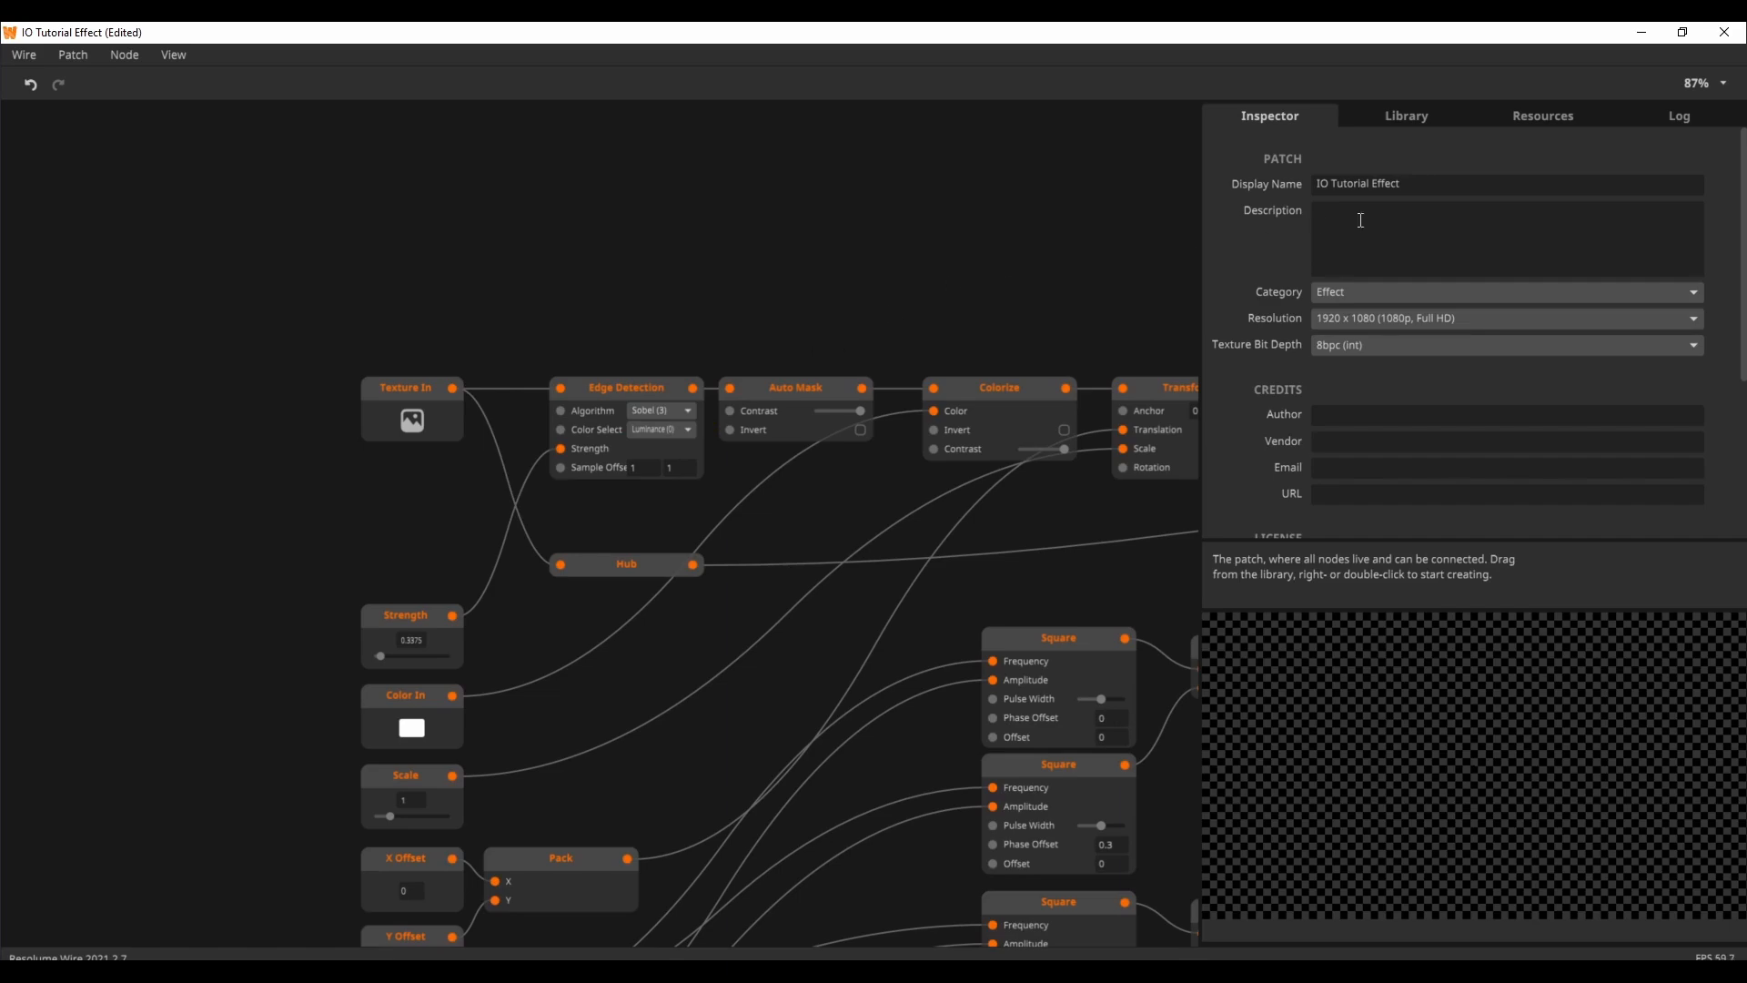
# Step: Remove the unused CyborgSpace_05 video from the patch's resources and return to the patch properties
pyautogui.click(1545, 116)
pyautogui.click(1271, 164)
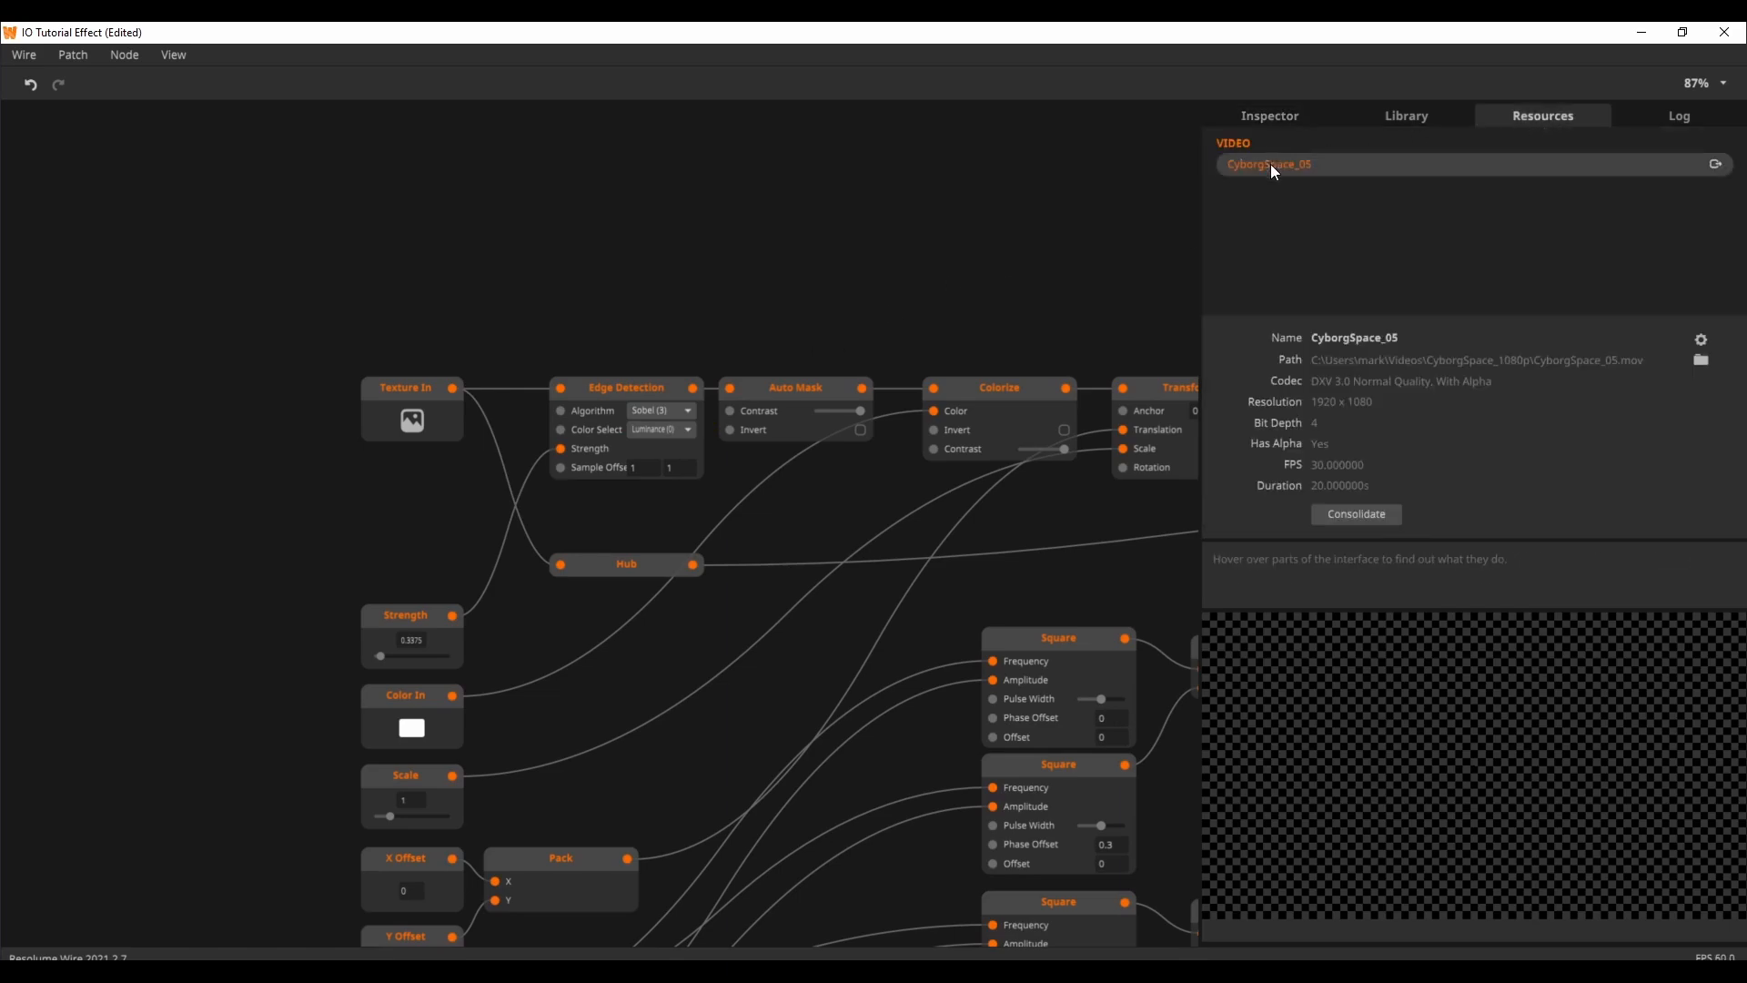
pyautogui.click(1699, 342)
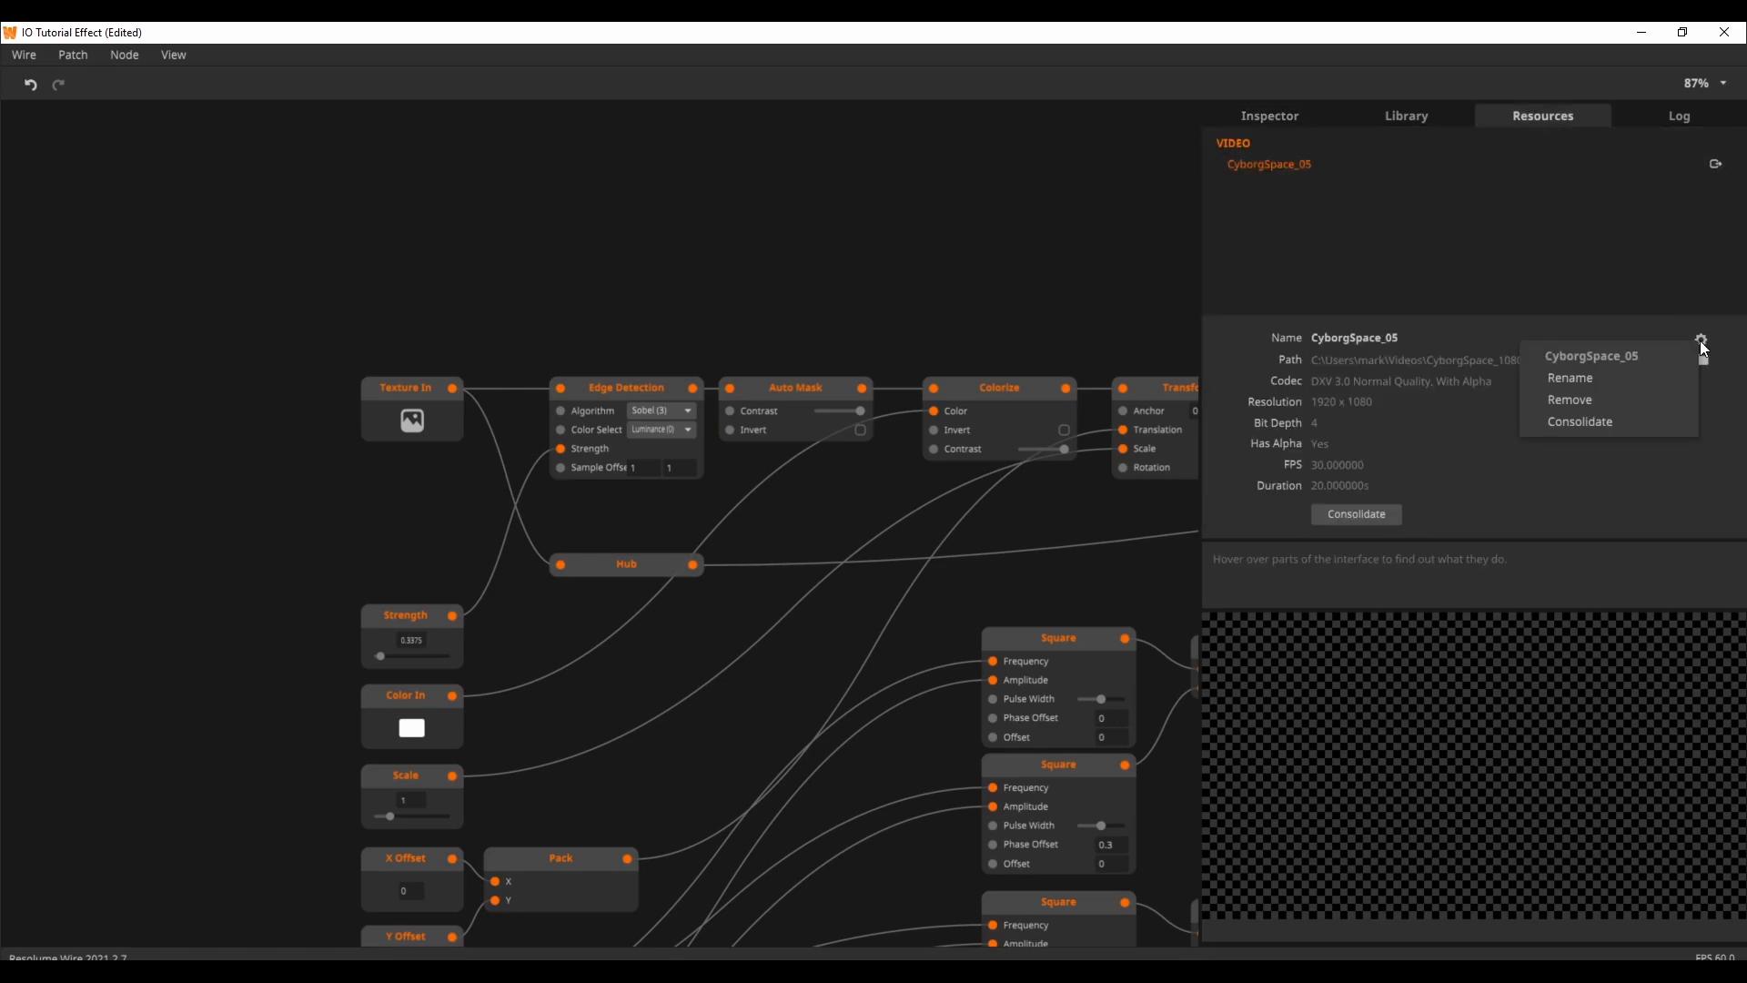
pyautogui.click(1608, 400)
pyautogui.click(1259, 118)
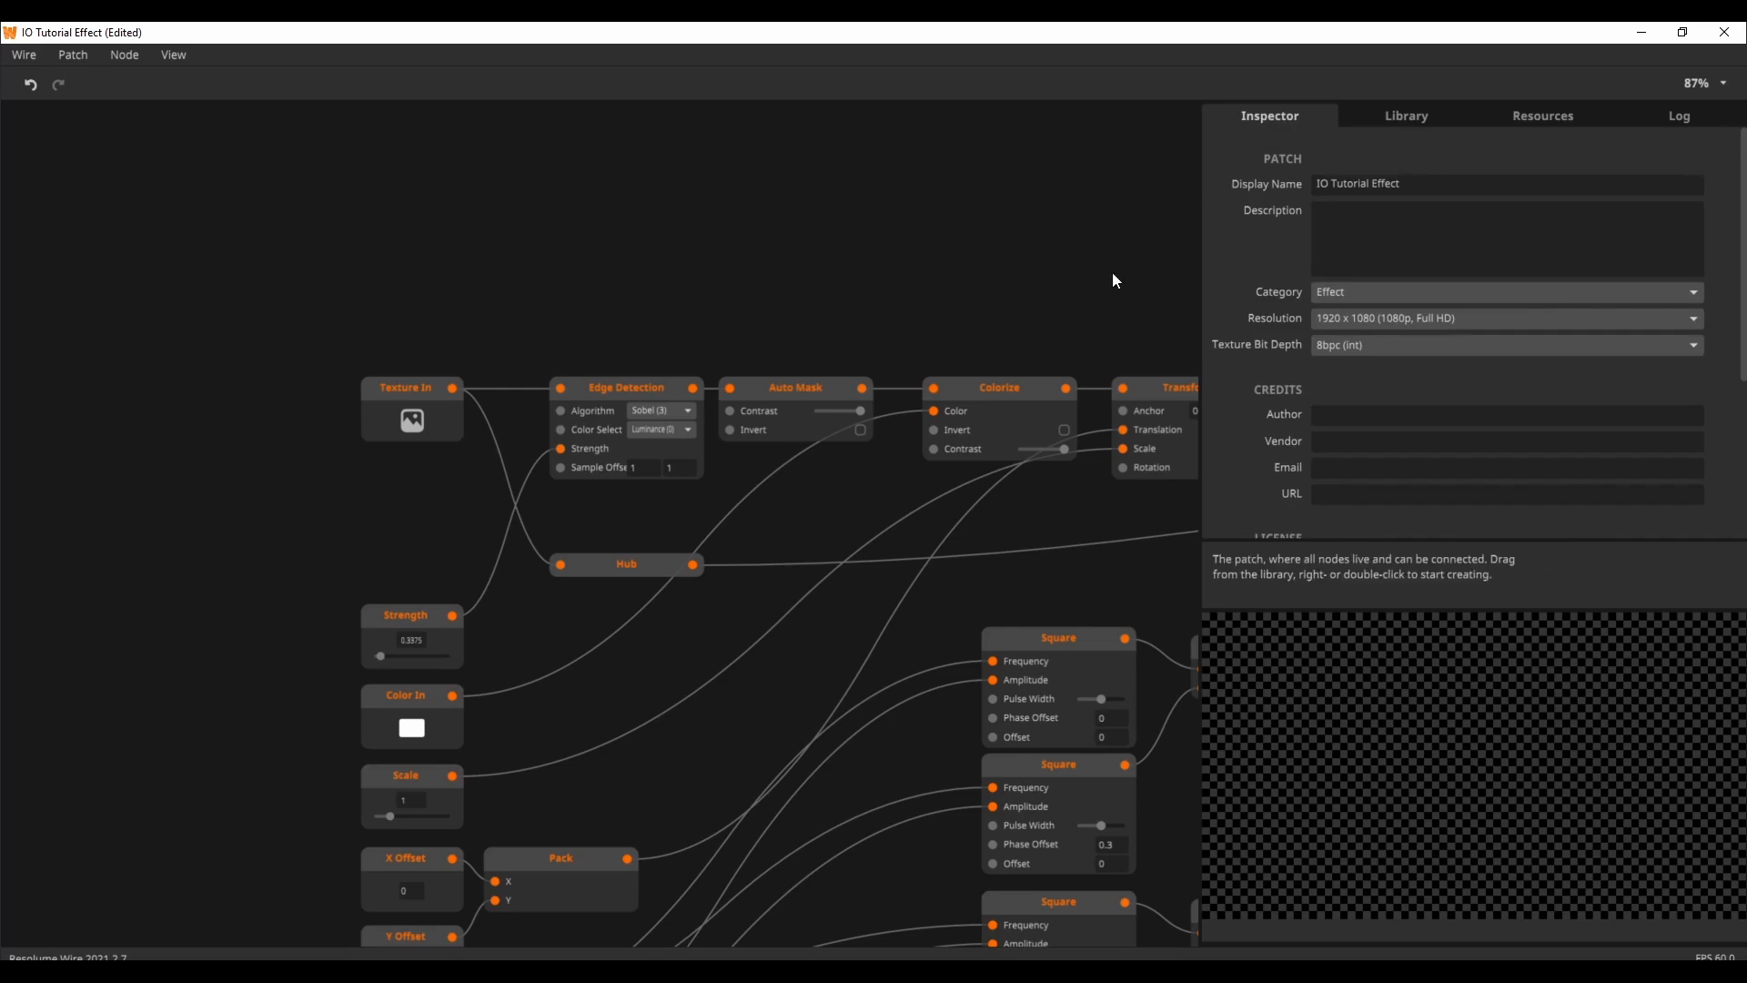
# Step: Save the patch, switch to Resolume Arena, and replace the CyborgSpace_05 clip's IO Tutorial Effect with the updated version
pyautogui.hscroll(4, 1112, 281)
pyautogui.hscroll(2, 1123, 507)
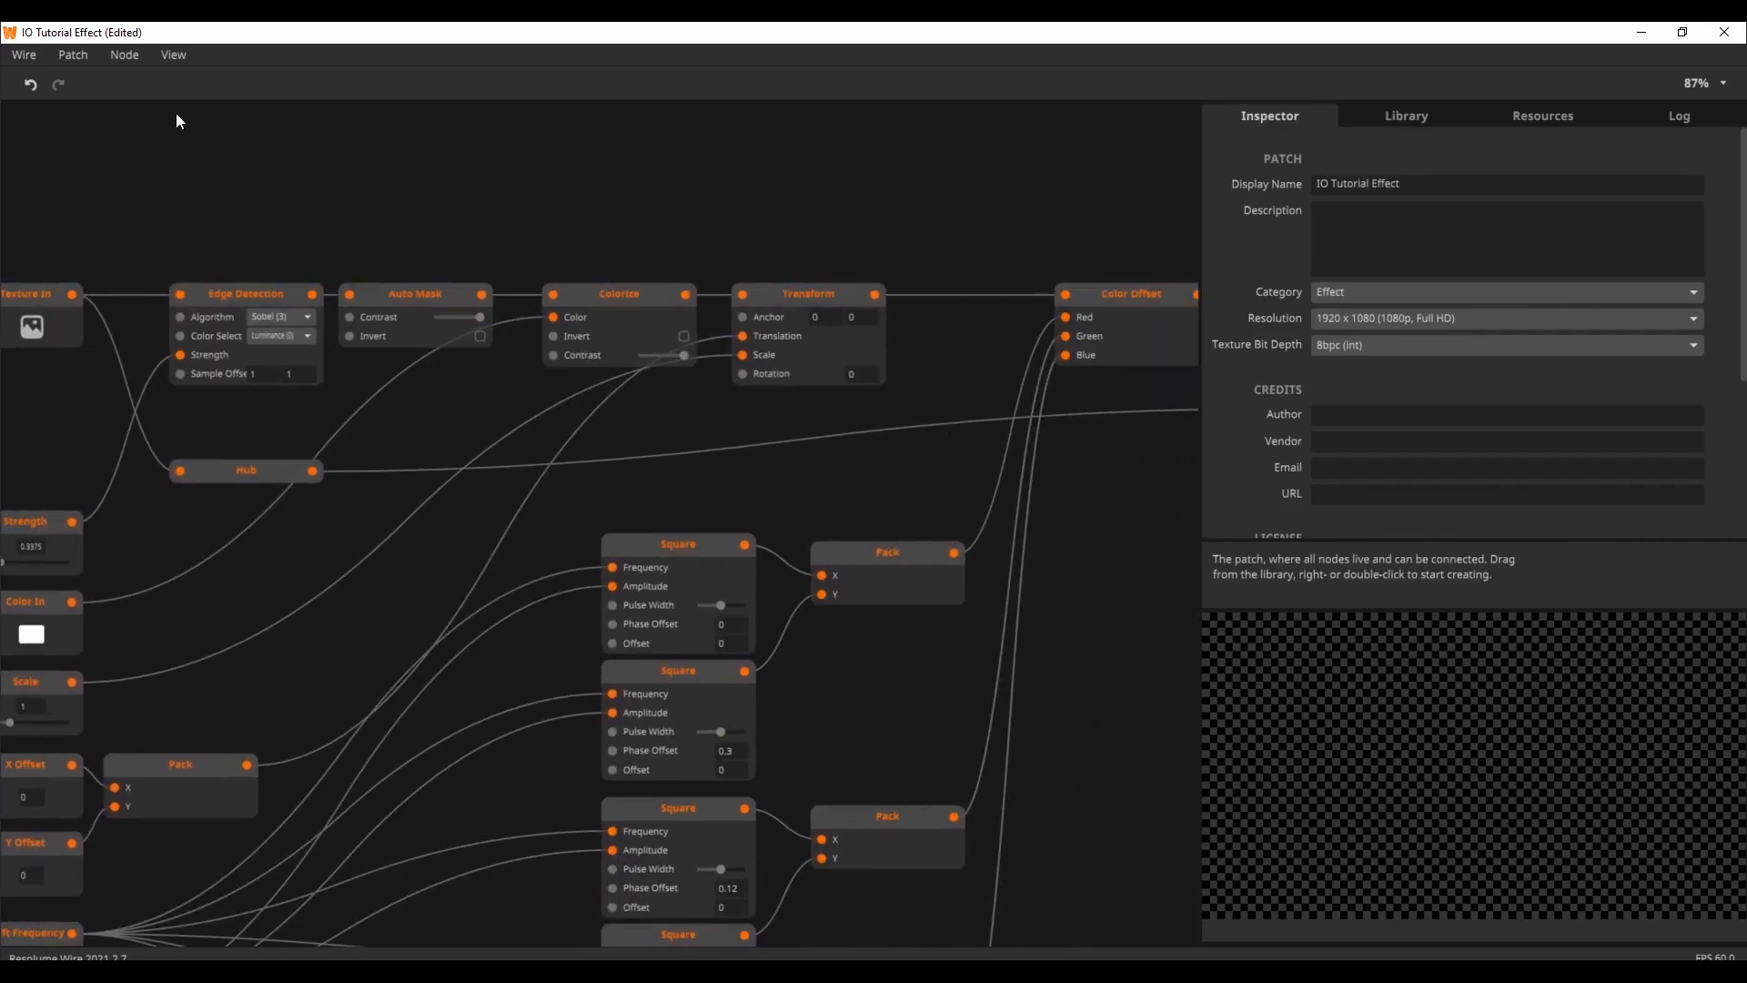
pyautogui.click(73, 55)
pyautogui.click(131, 258)
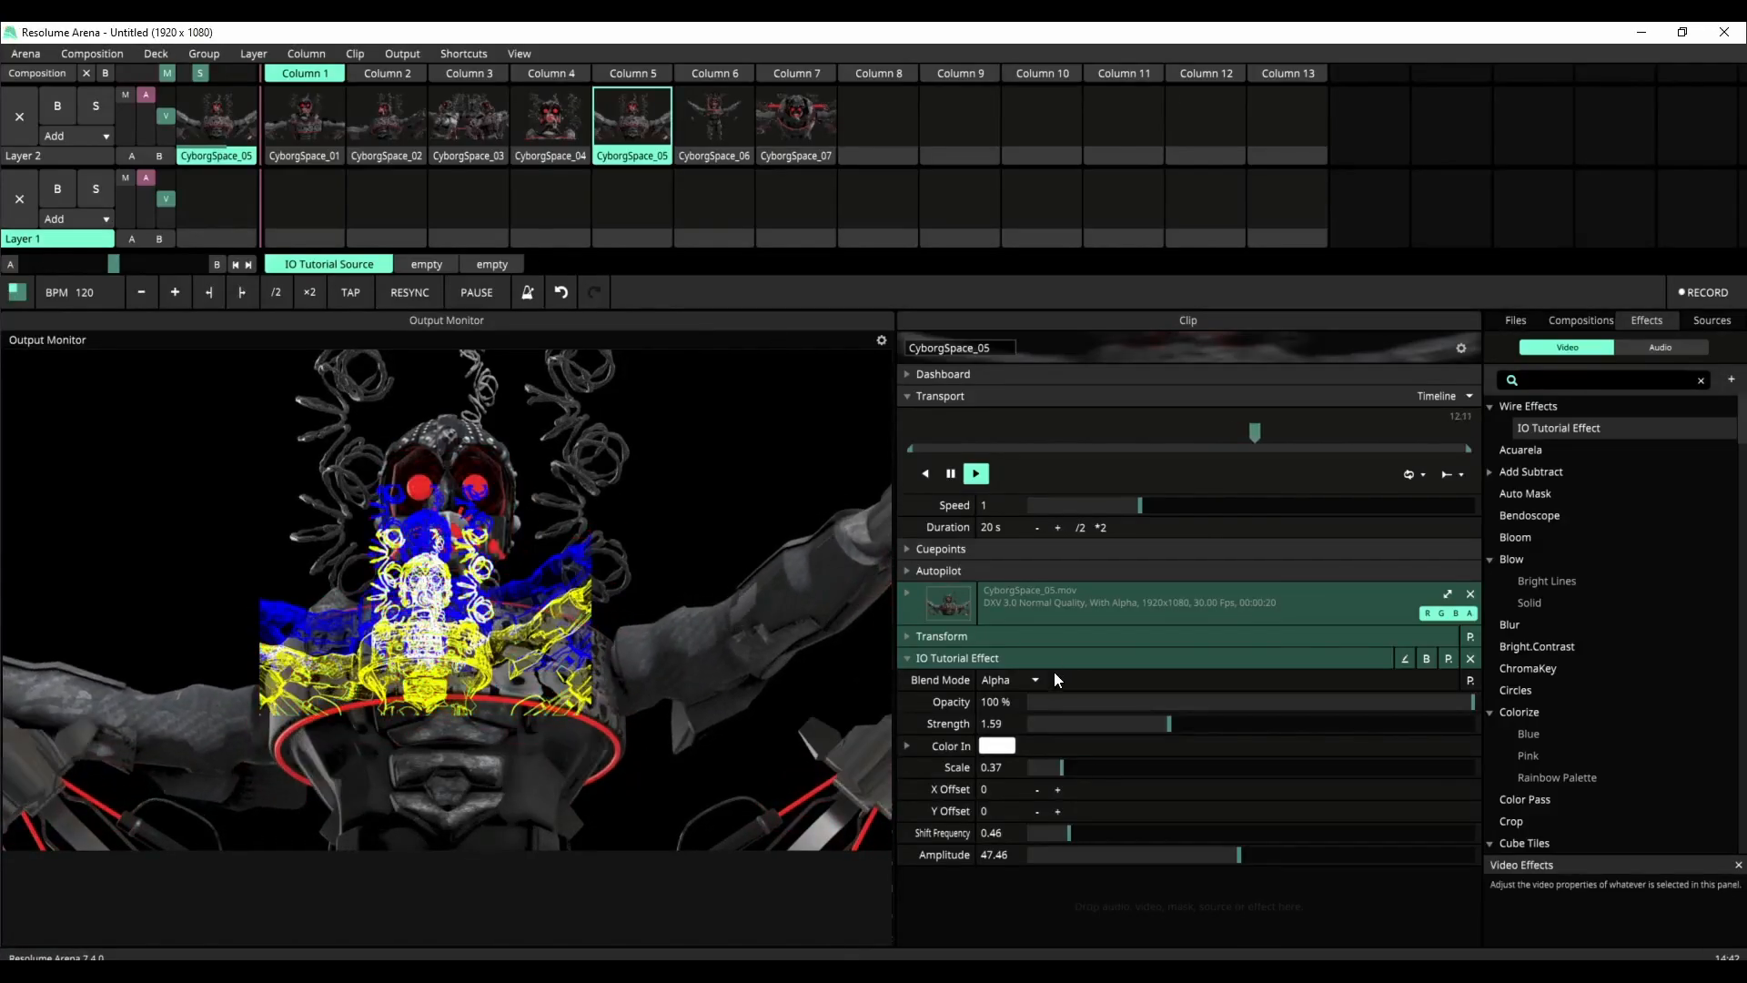
pyautogui.click(1469, 658)
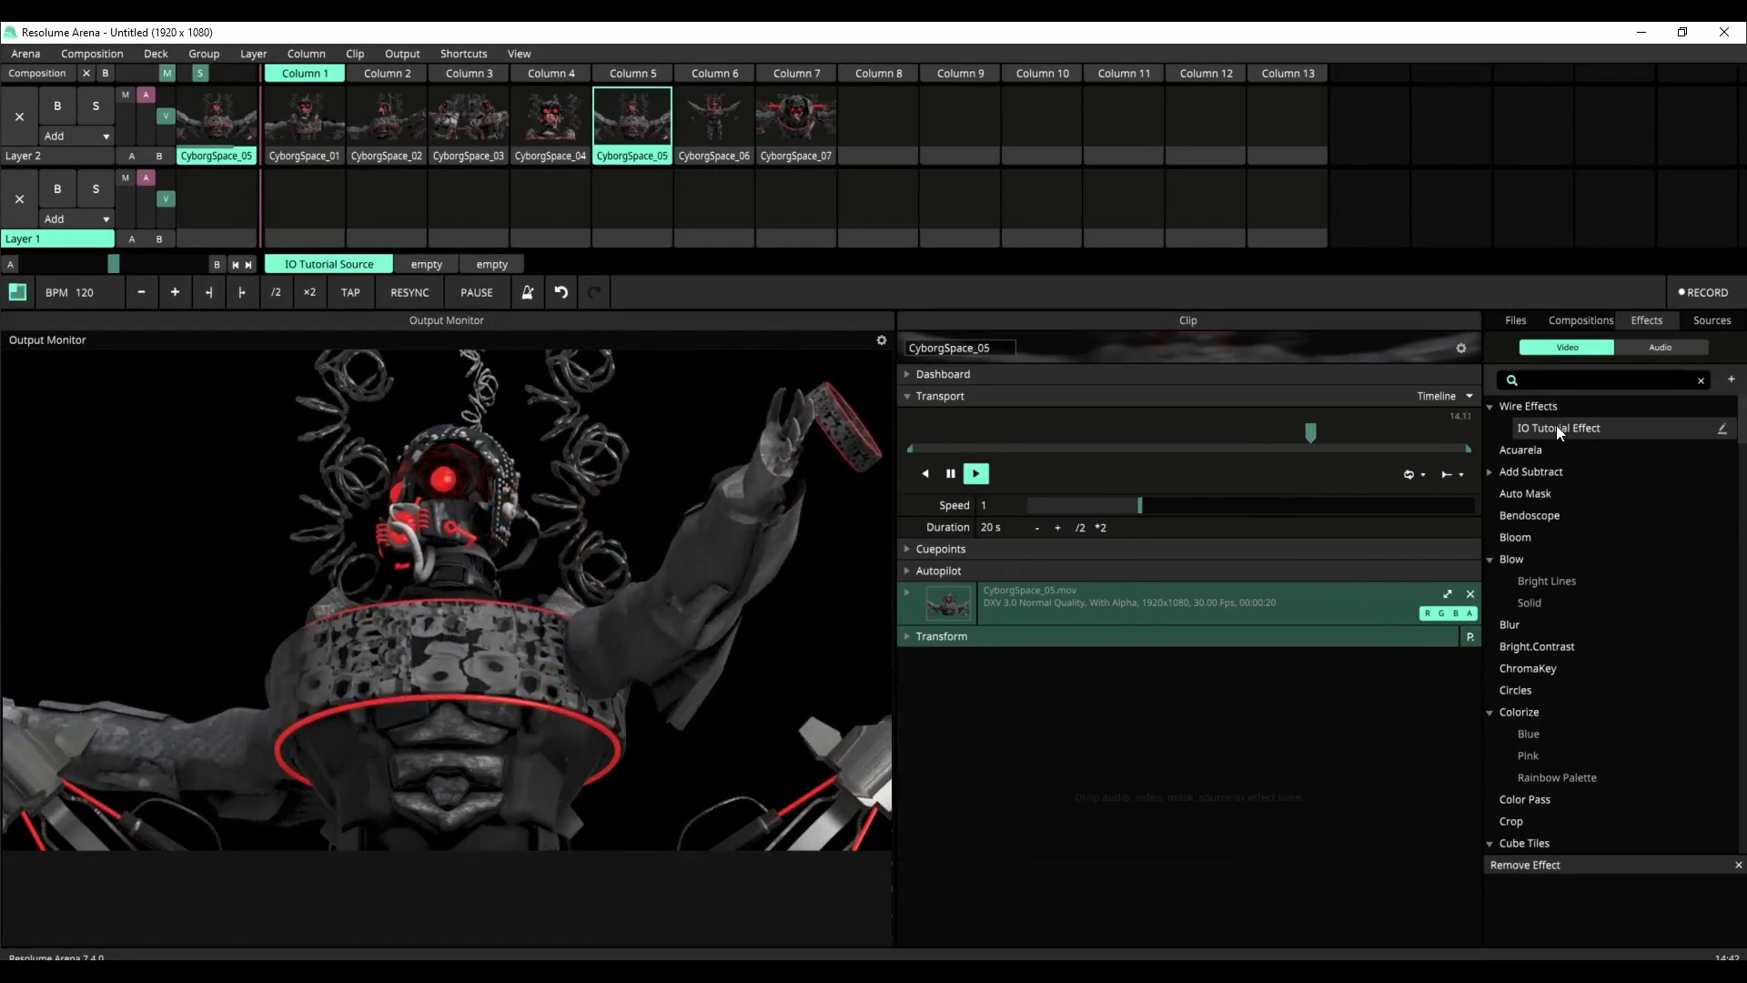
pyautogui.moveTo(1556, 424); pyautogui.dragTo(1254, 731)
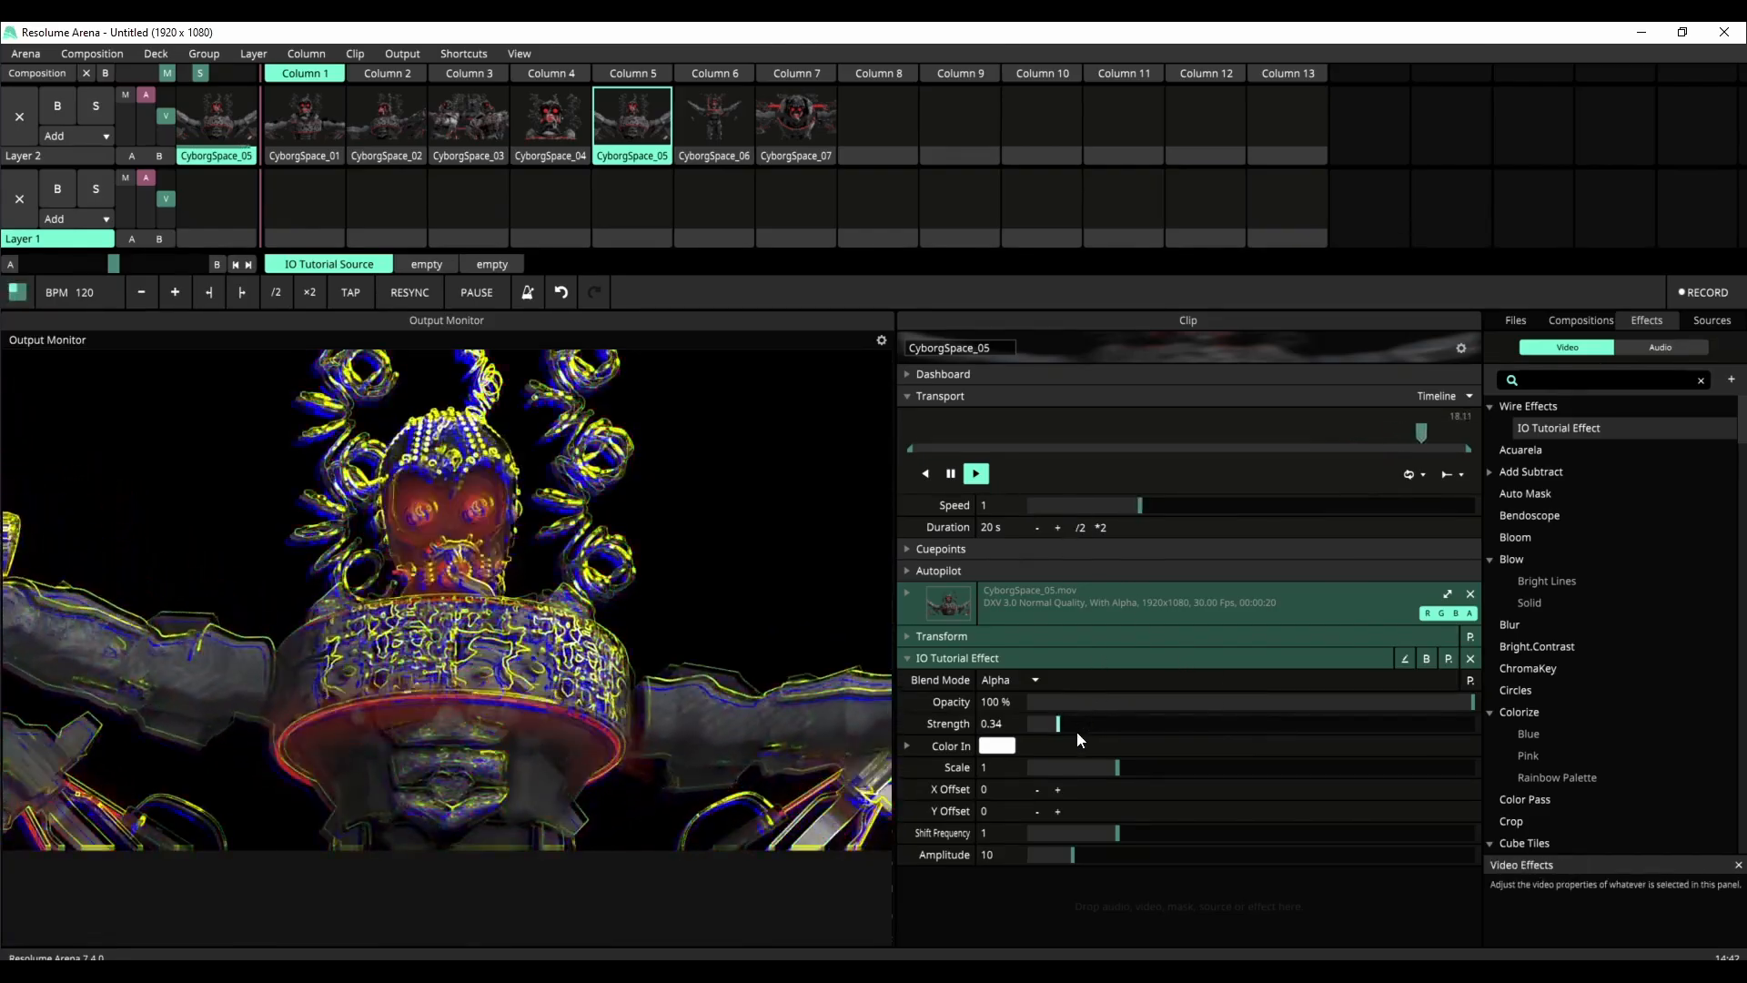
# Step: Set the effect's Strength to 0.3, Shift Frequency to 4.29 and Color In to orange, trying Amplitude at 87.62 before setting it to 7.95
pyautogui.moveTo(1077, 728); pyautogui.dragTo(1412, 852)
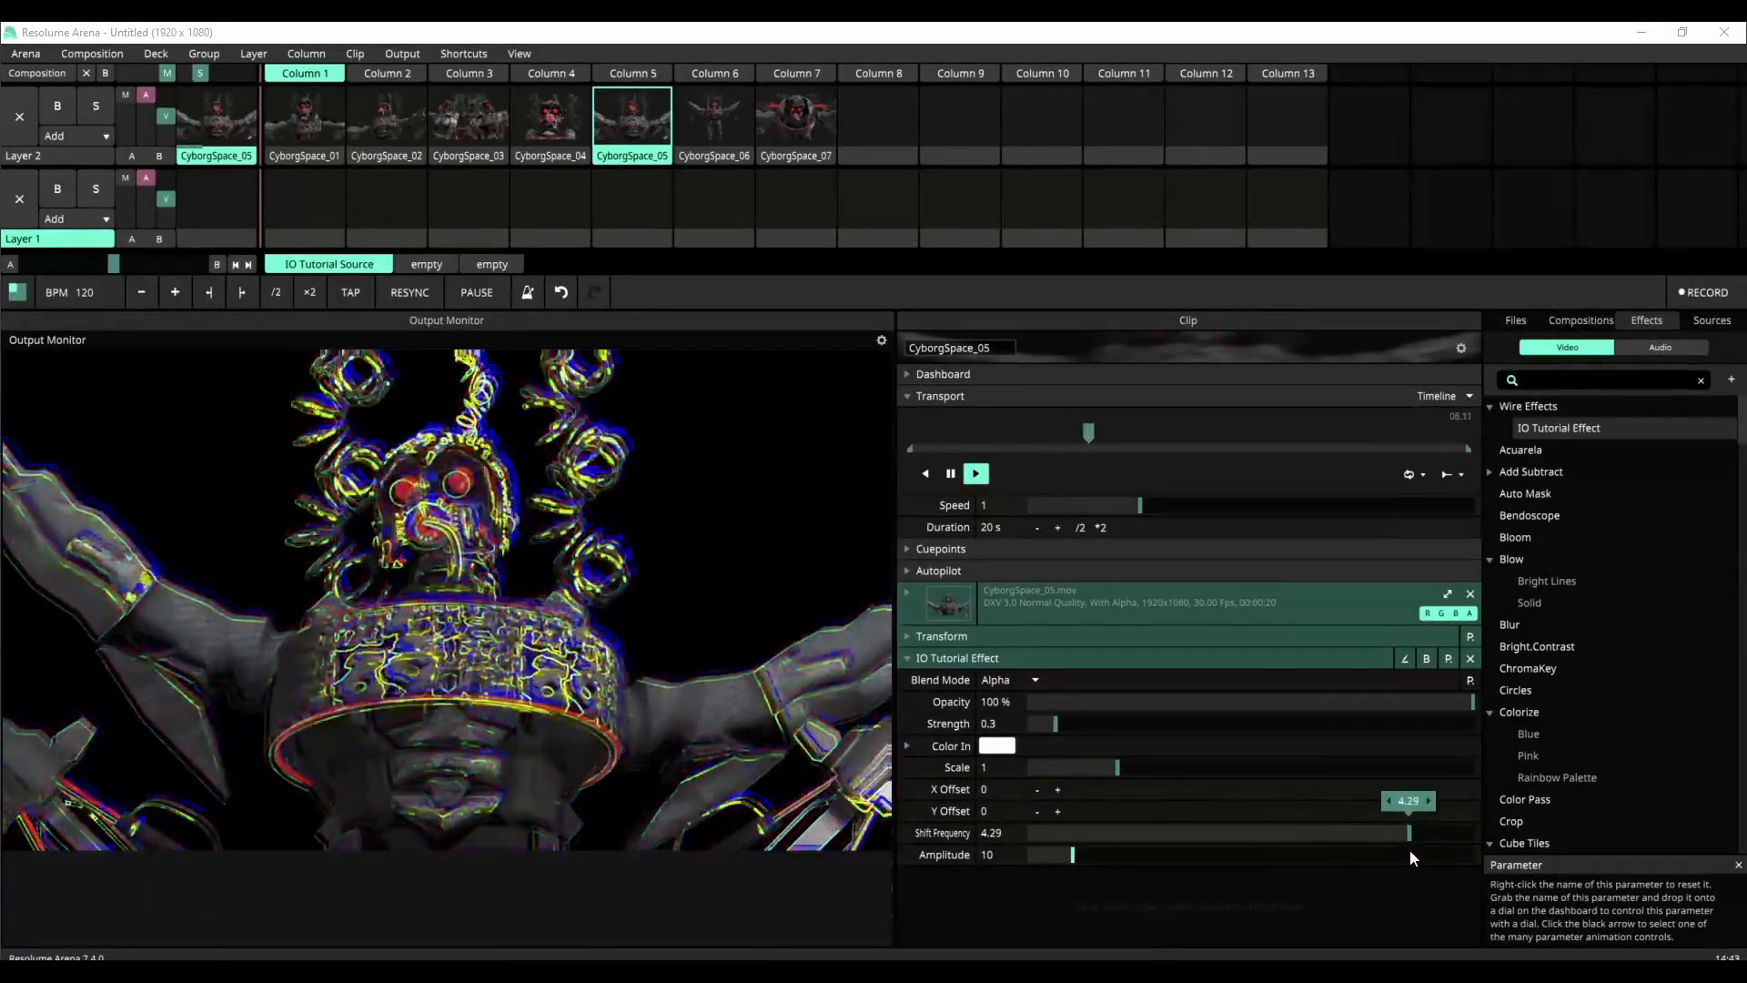
pyautogui.moveTo(1072, 855); pyautogui.dragTo(1418, 864)
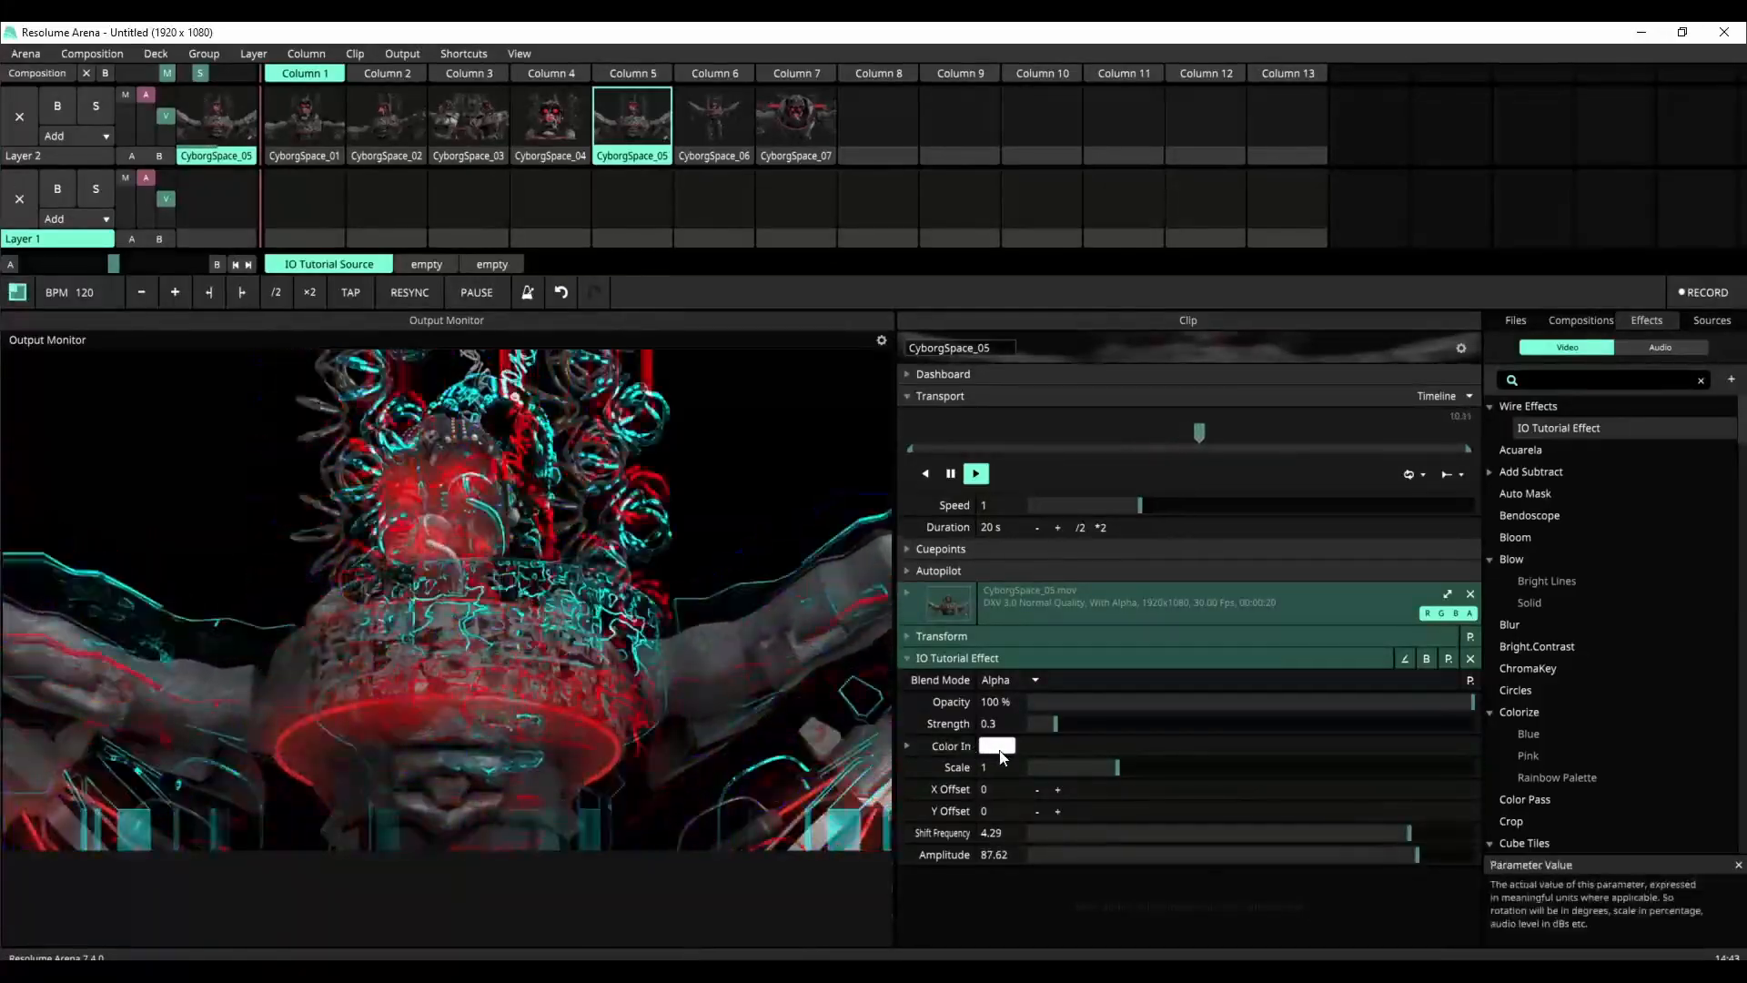
pyautogui.click(1001, 748)
pyautogui.moveTo(1043, 770); pyautogui.dragTo(1018, 784)
pyautogui.moveTo(1010, 787); pyautogui.dragTo(1018, 776)
pyautogui.moveTo(1393, 901); pyautogui.dragTo(1063, 901)
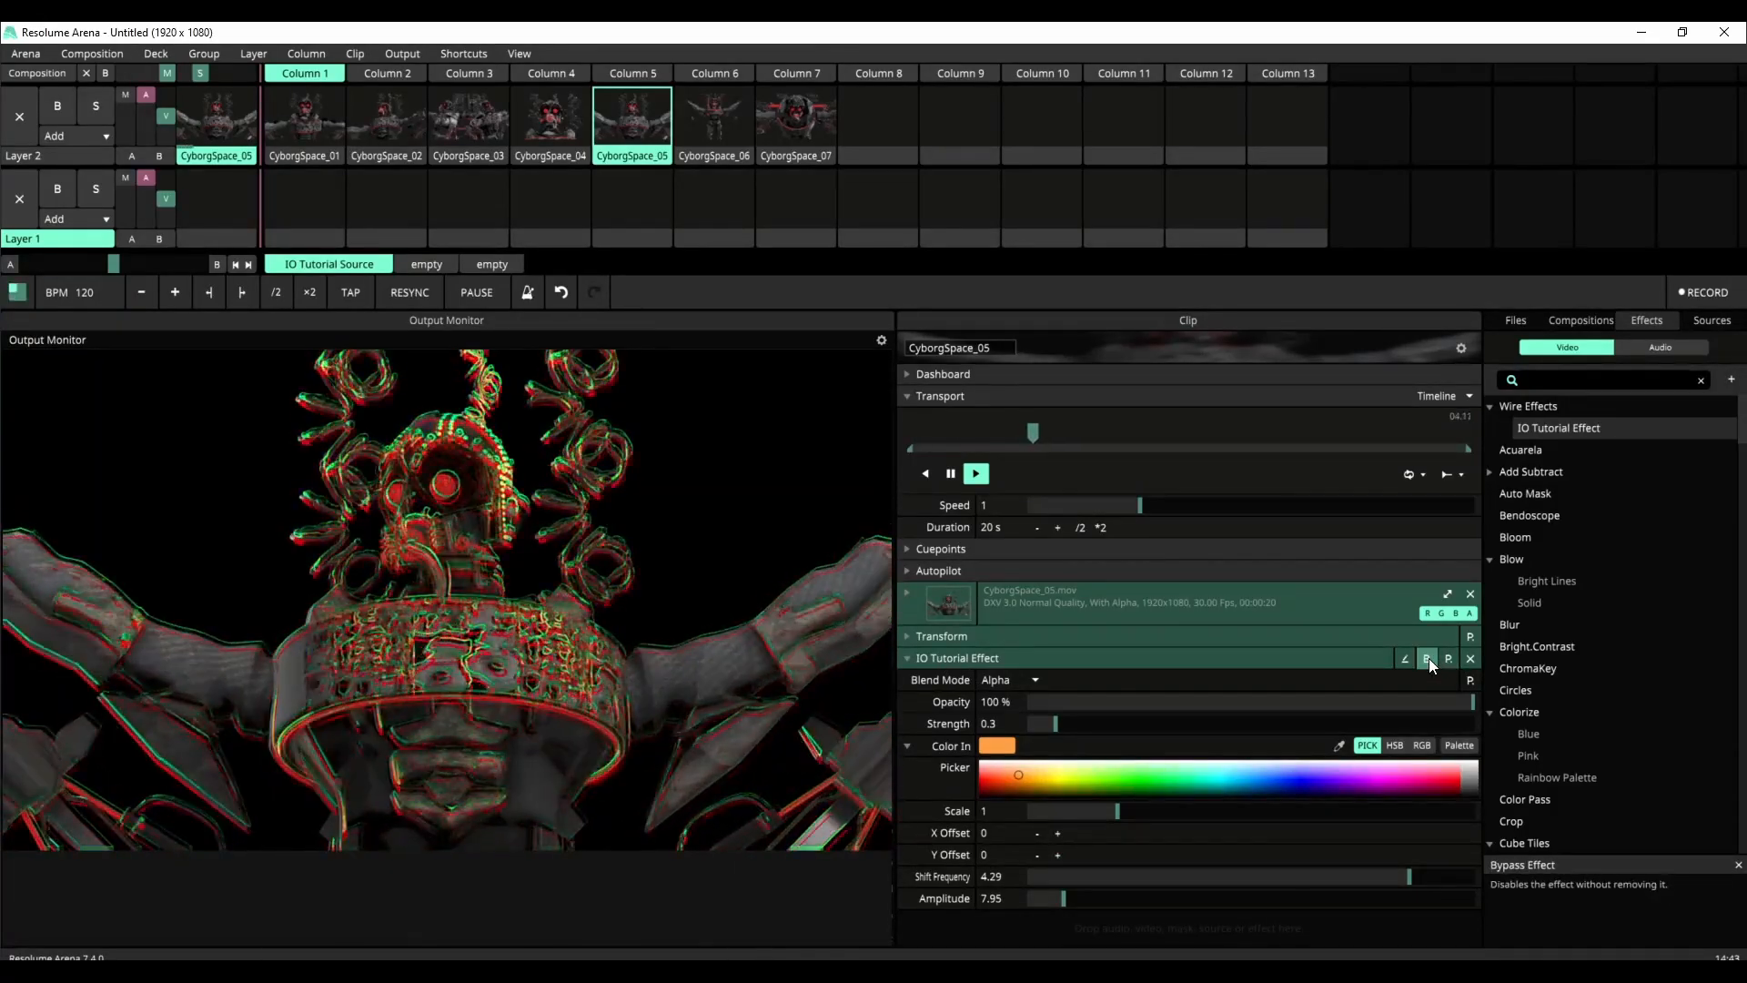
# Step: Bypass the IO Tutorial Effect to compare it with the plain clip, and re-enable it
pyautogui.click(1427, 658)
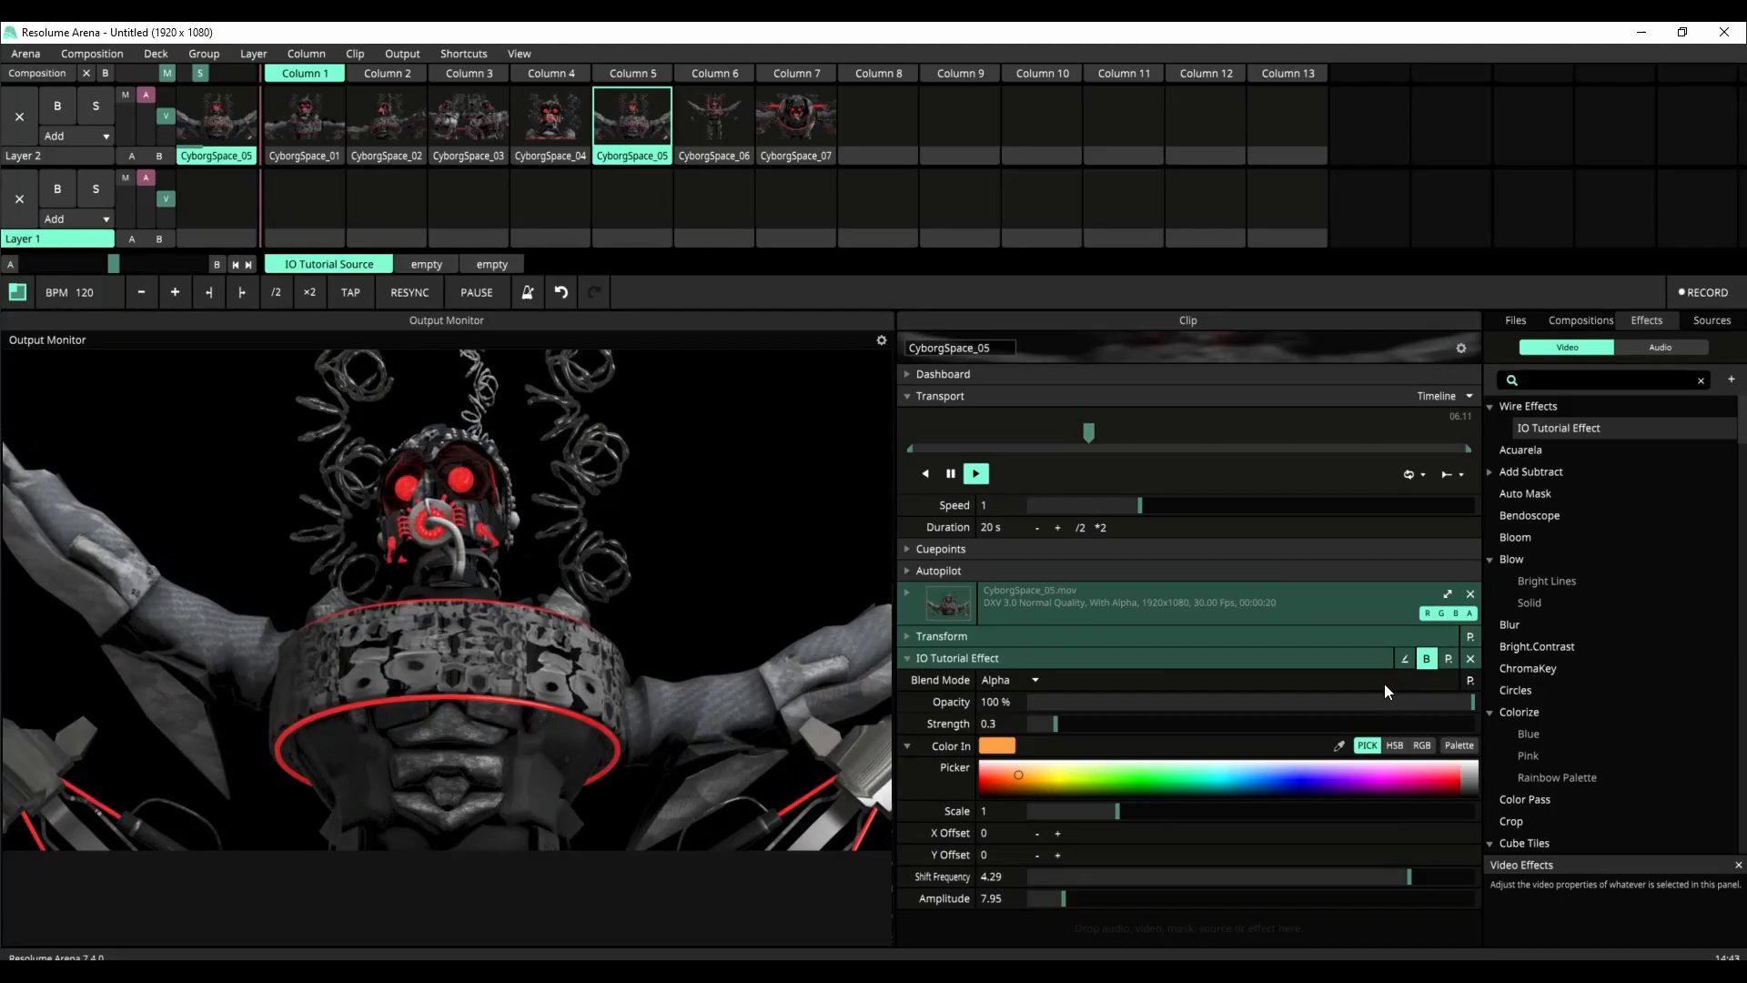
pyautogui.click(1427, 658)
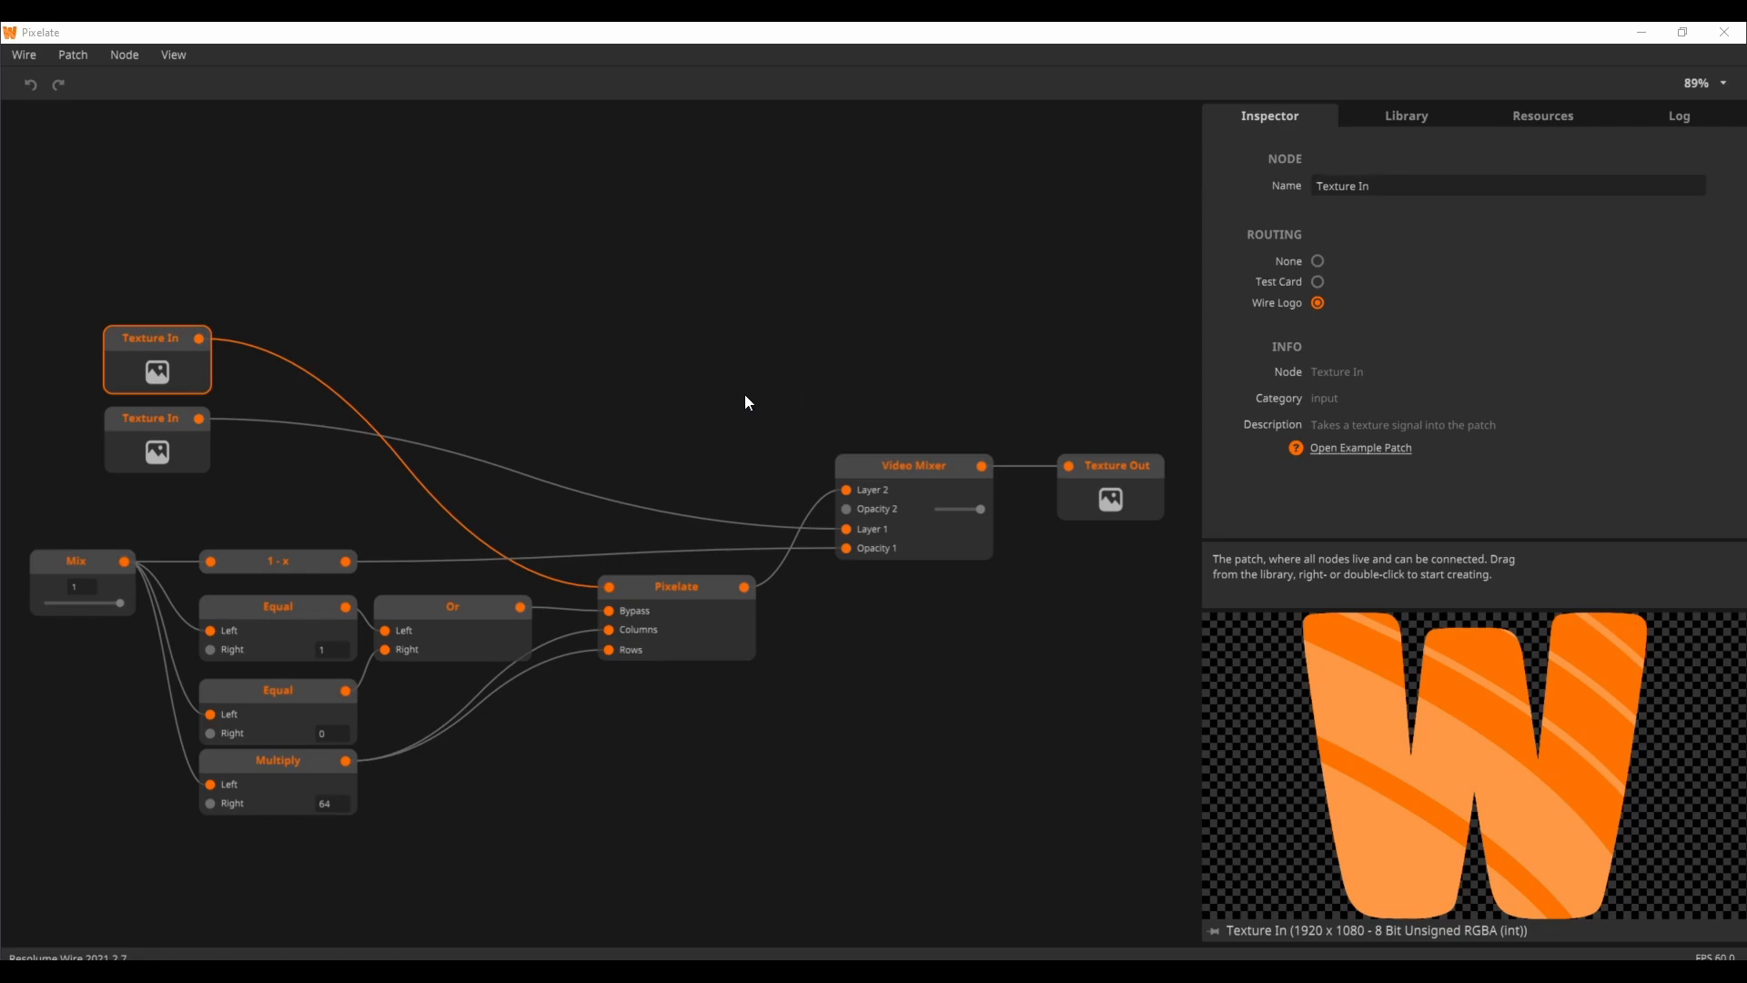
# Step: Switch to the Pixelate patch in Wire and inspect its two Texture In nodes, Texture Out, Video Mixer and Mix input
pyautogui.moveTo(730, 405); pyautogui.dragTo(754, 372)
pyautogui.click(188, 393)
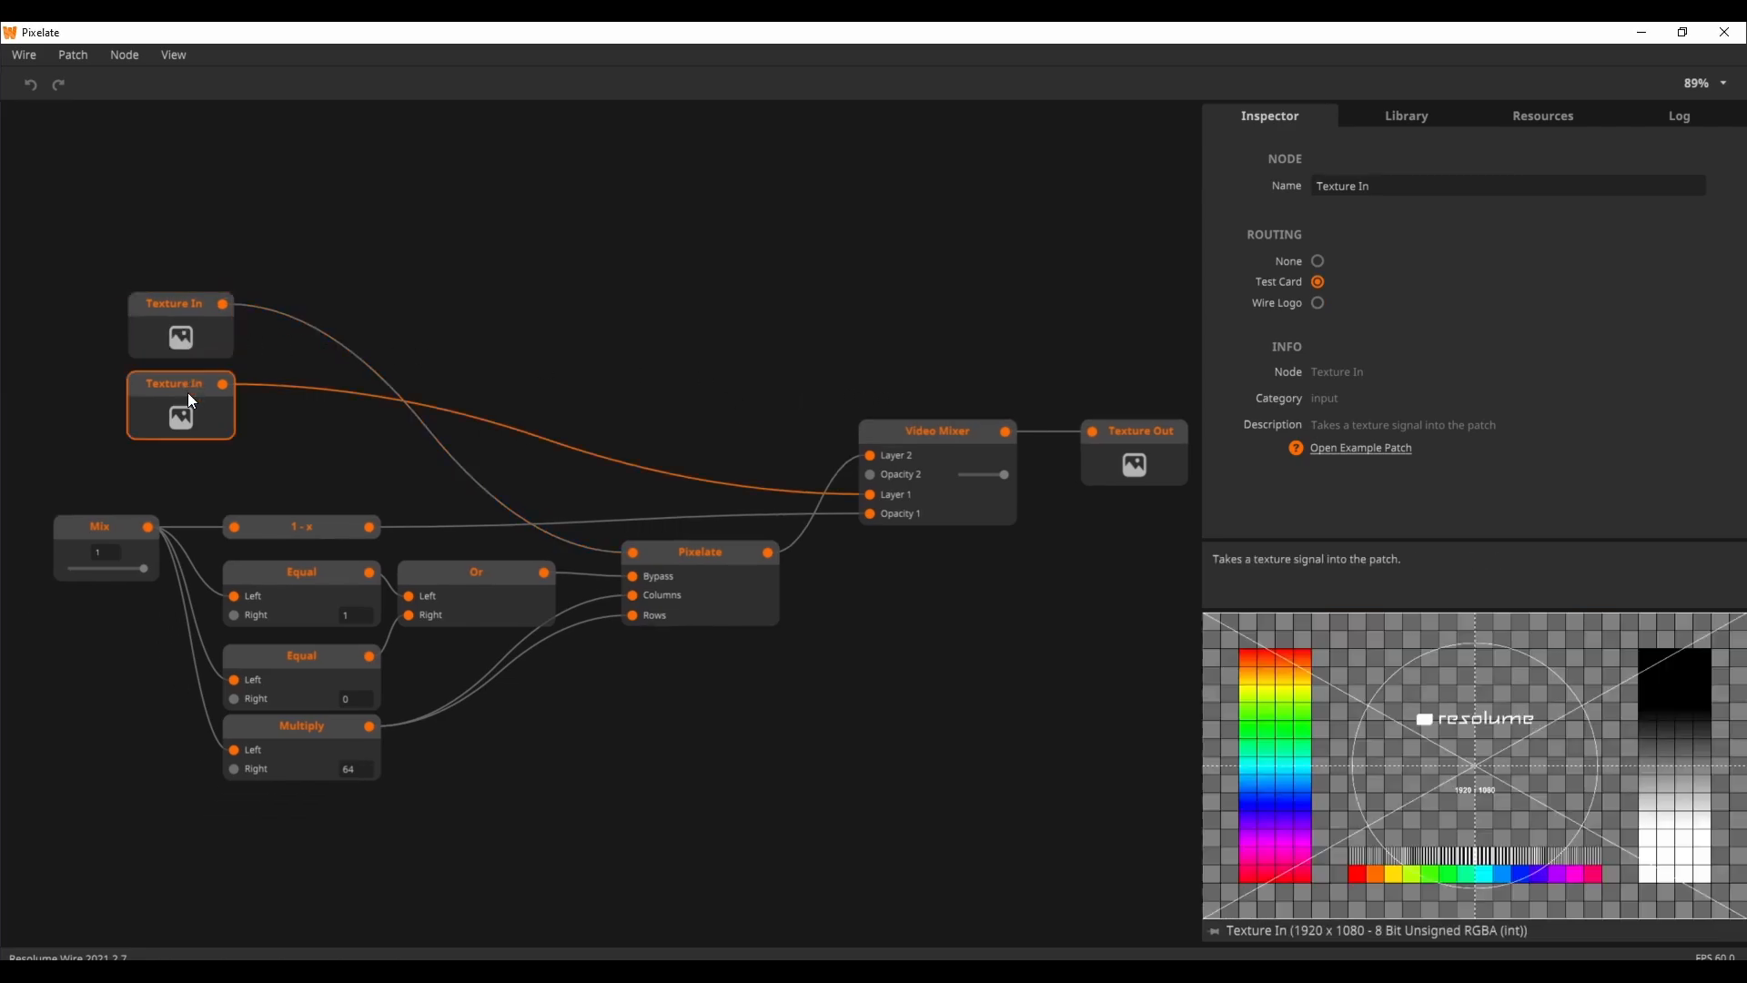
pyautogui.click(193, 329)
pyautogui.click(179, 413)
pyautogui.click(1129, 476)
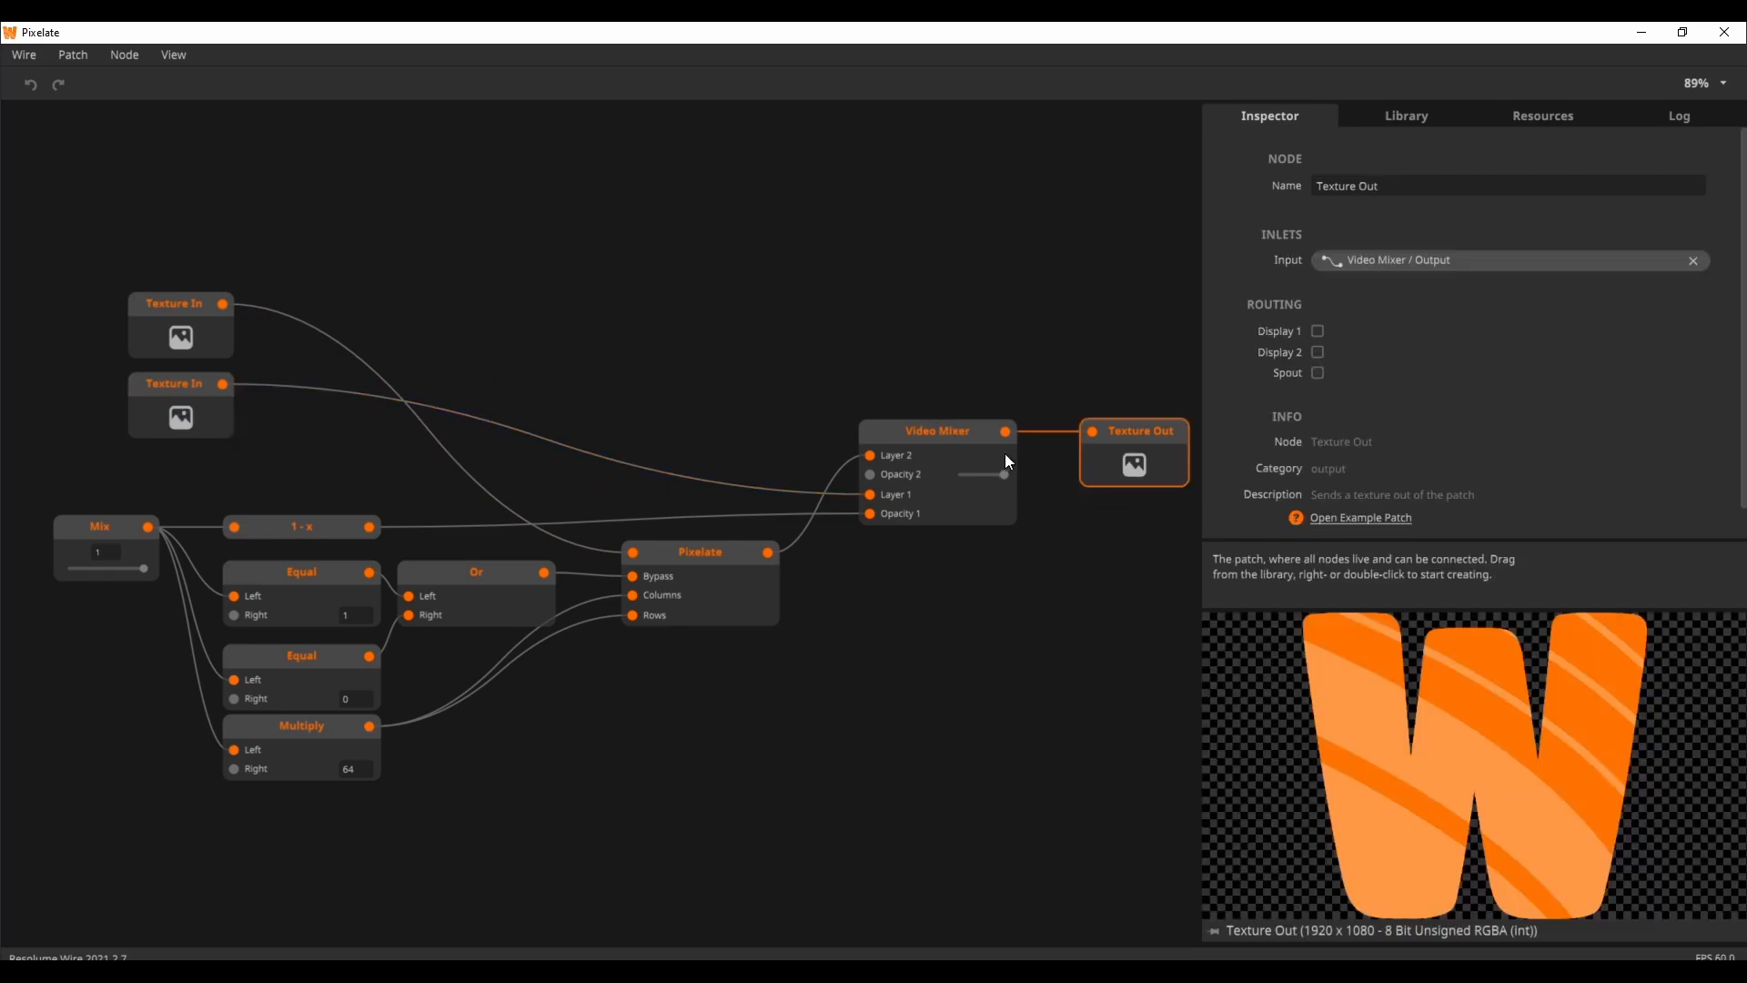
pyautogui.click(954, 445)
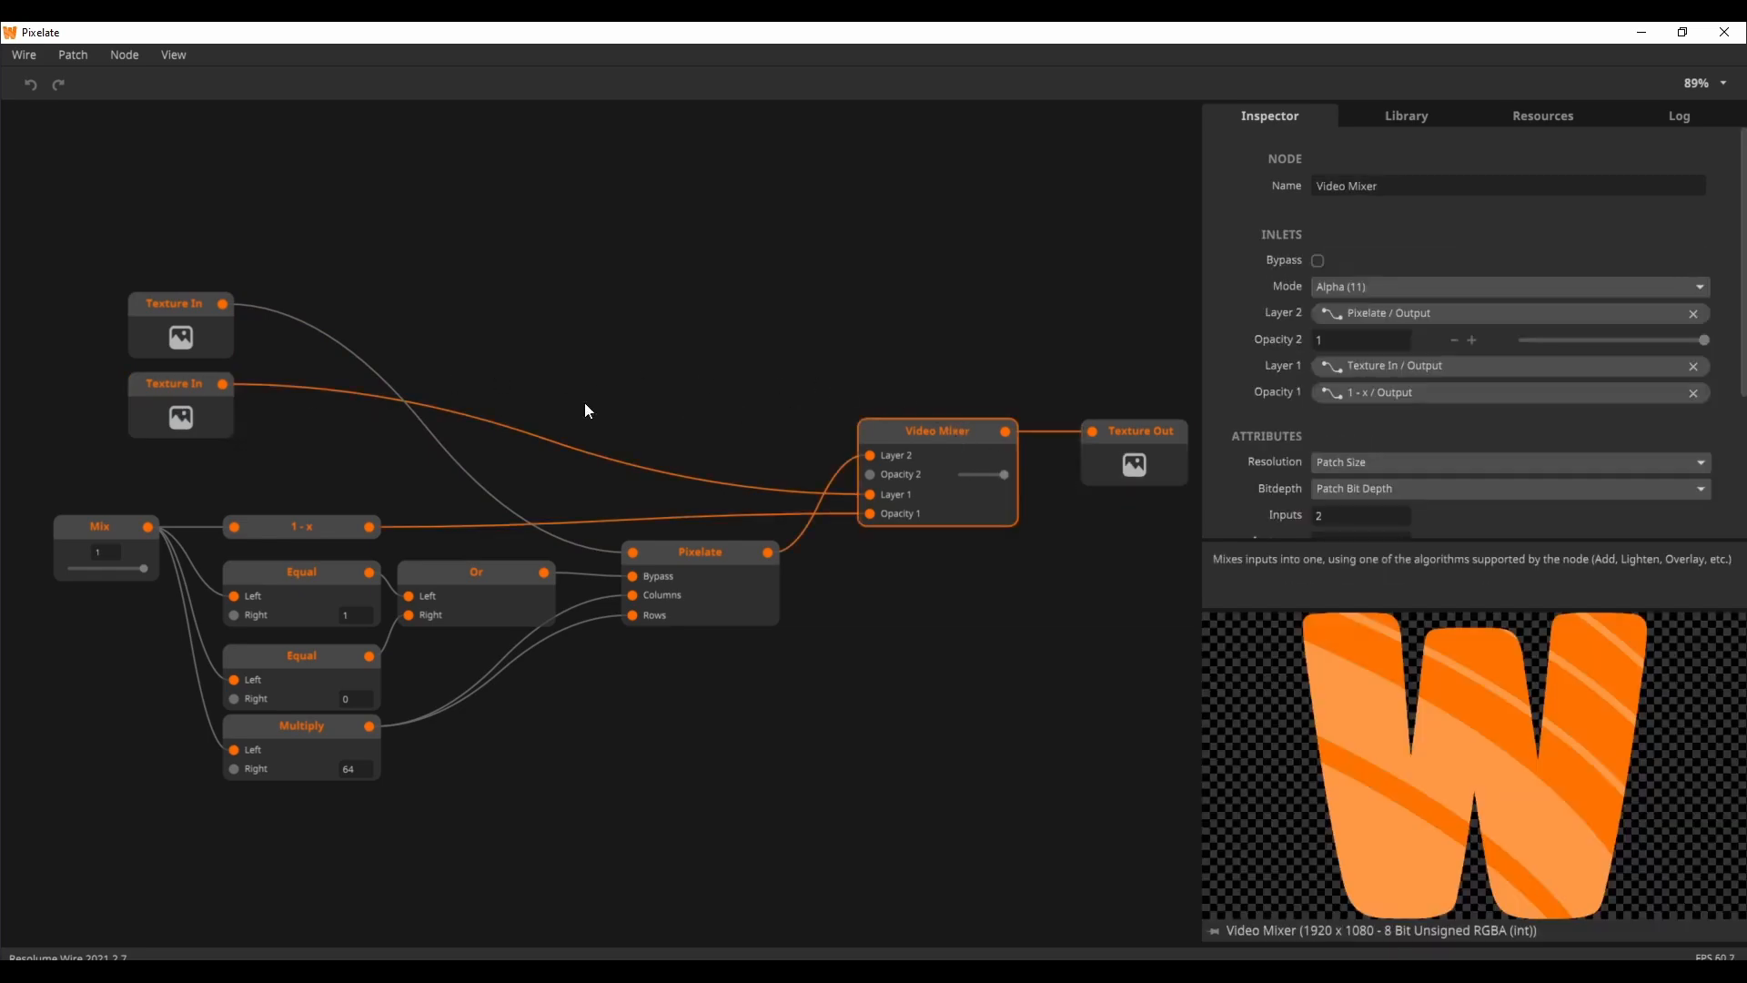
pyautogui.click(113, 526)
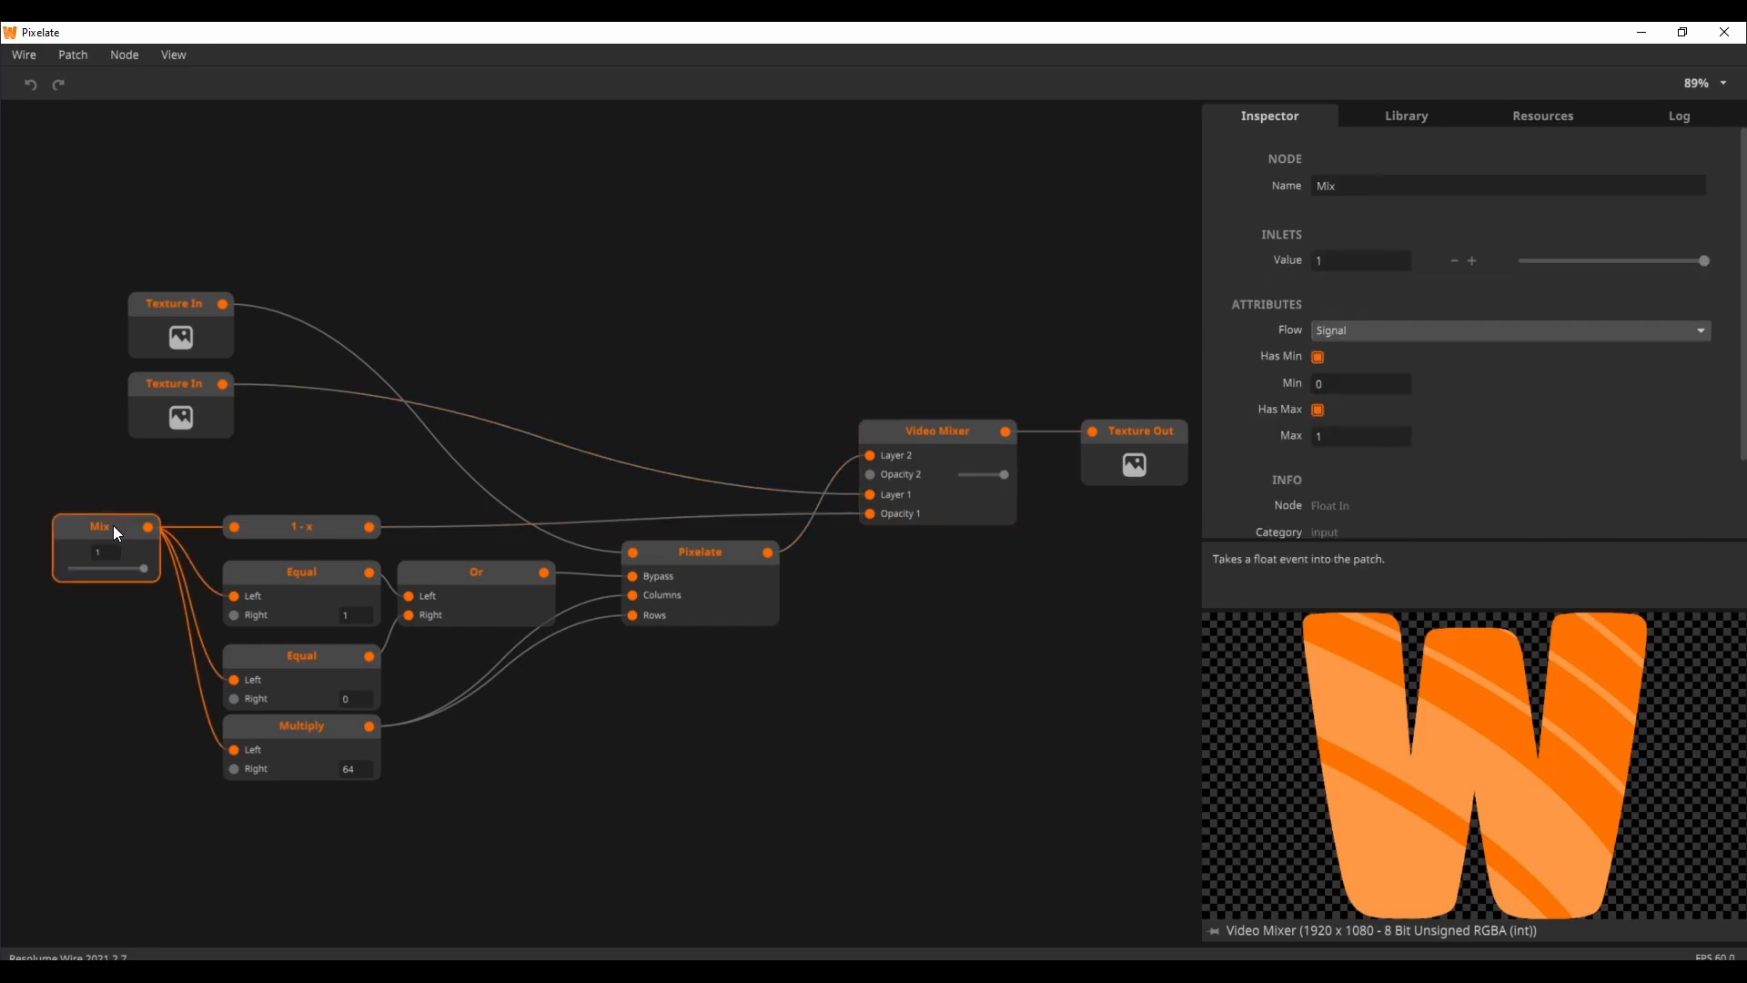
# Step: Try the Mix slider and check which source is routed into each of the two Texture In nodes
pyautogui.moveTo(205, 551)
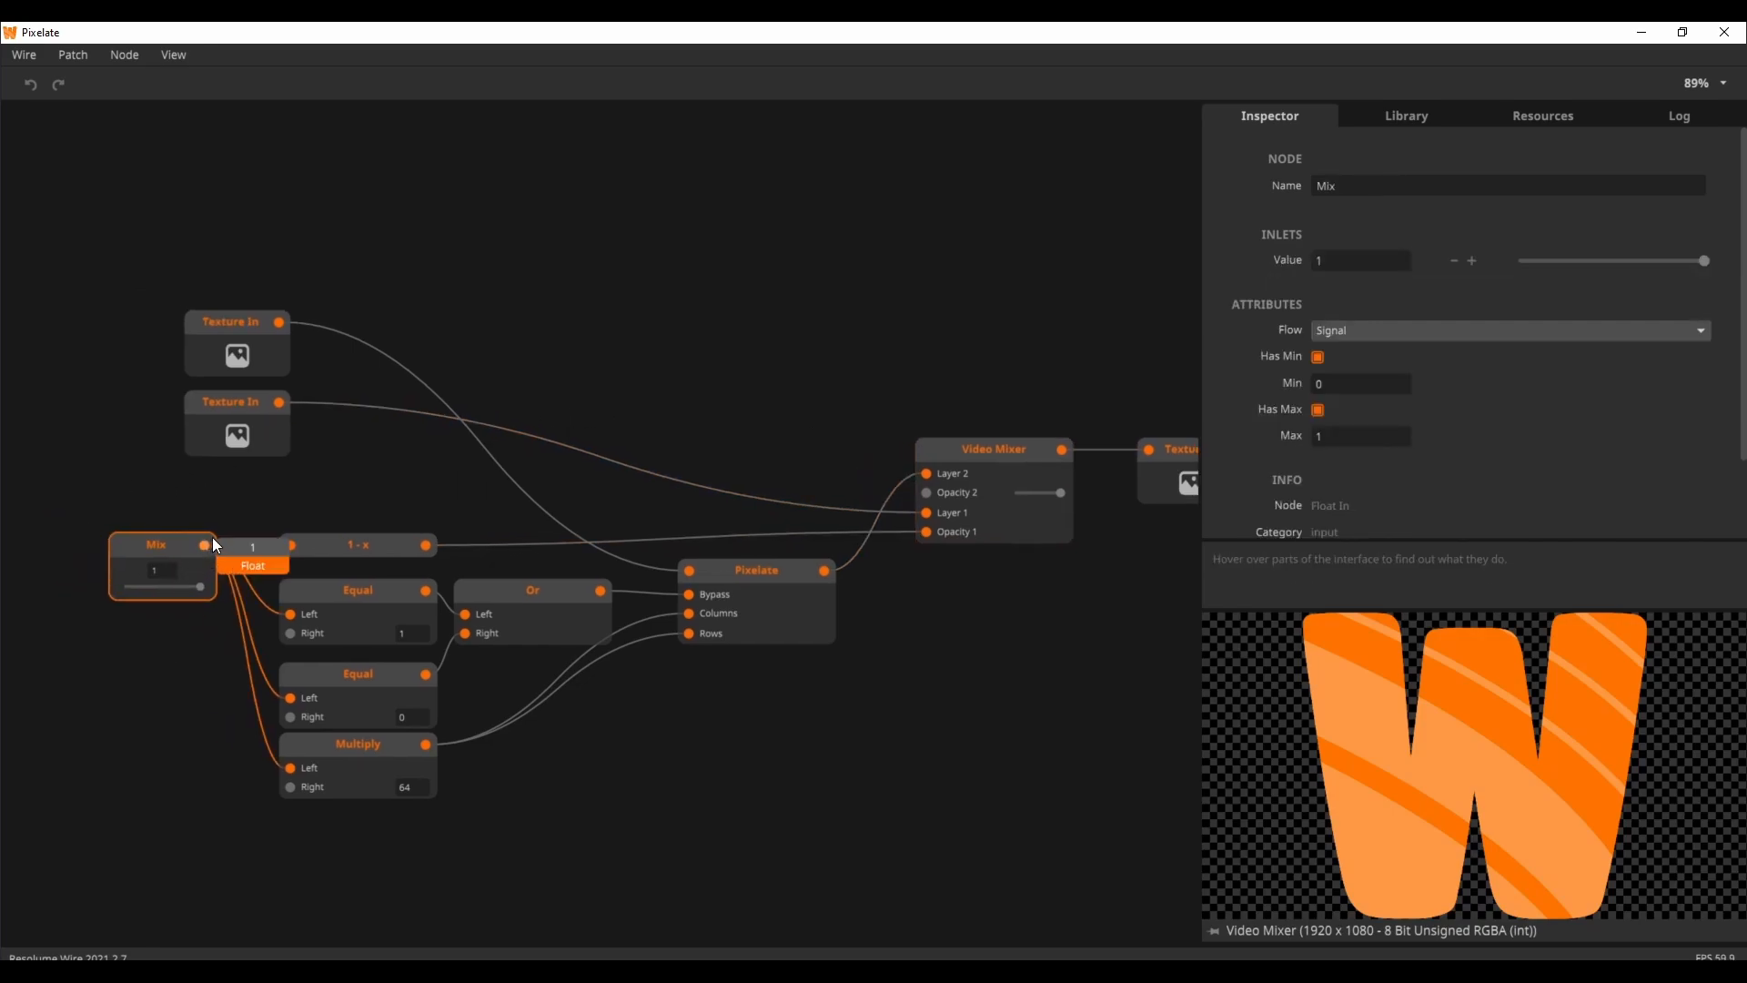
pyautogui.moveTo(193, 586)
pyautogui.mouseDown()
pyautogui.moveTo(117, 591)
pyautogui.moveTo(215, 587)
pyautogui.mouseUp()
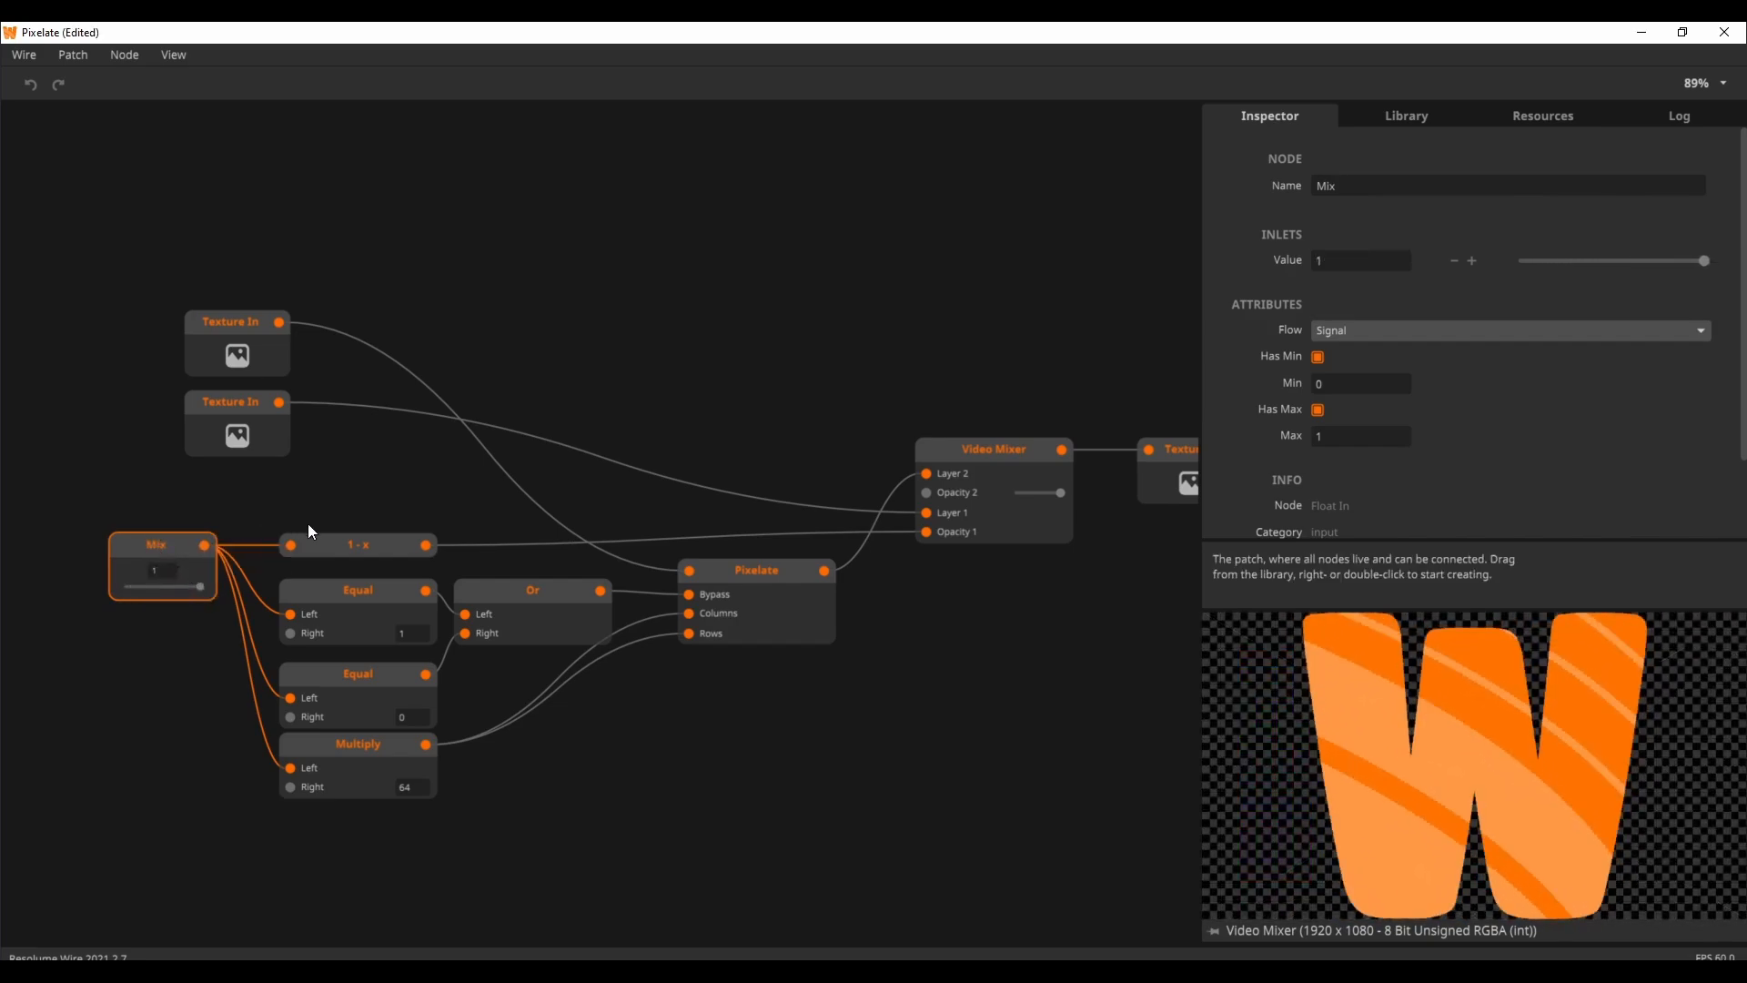
pyautogui.click(254, 365)
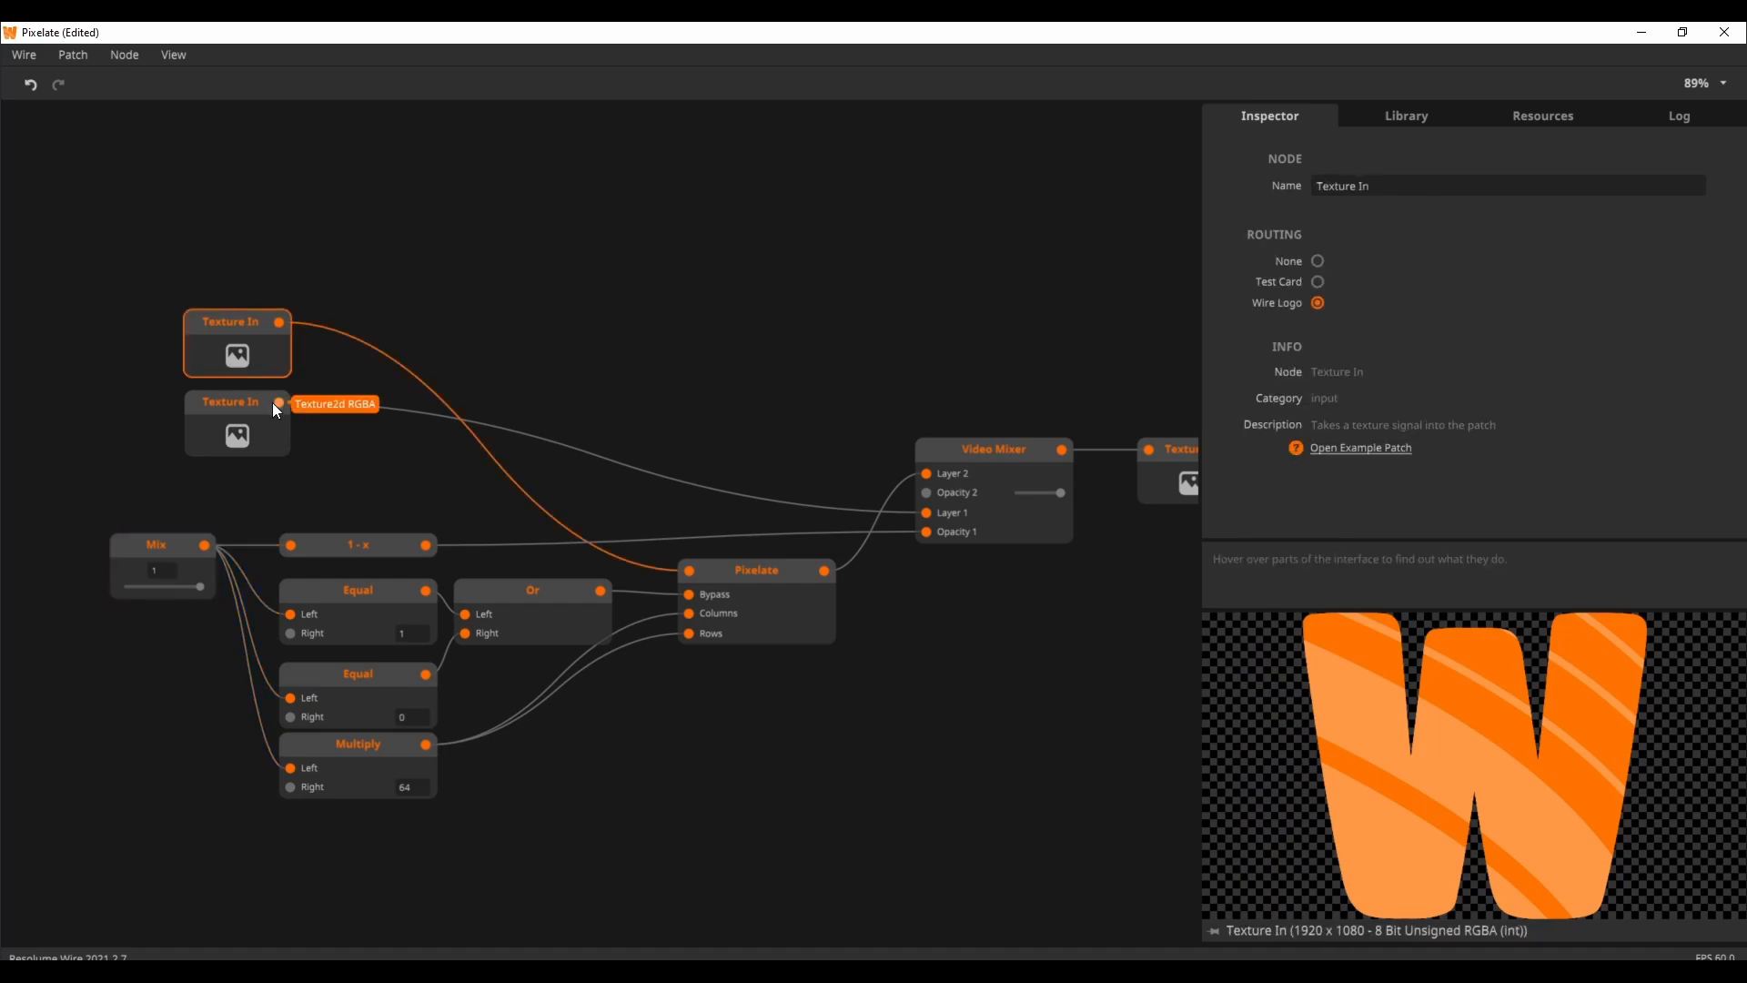
pyautogui.click(257, 432)
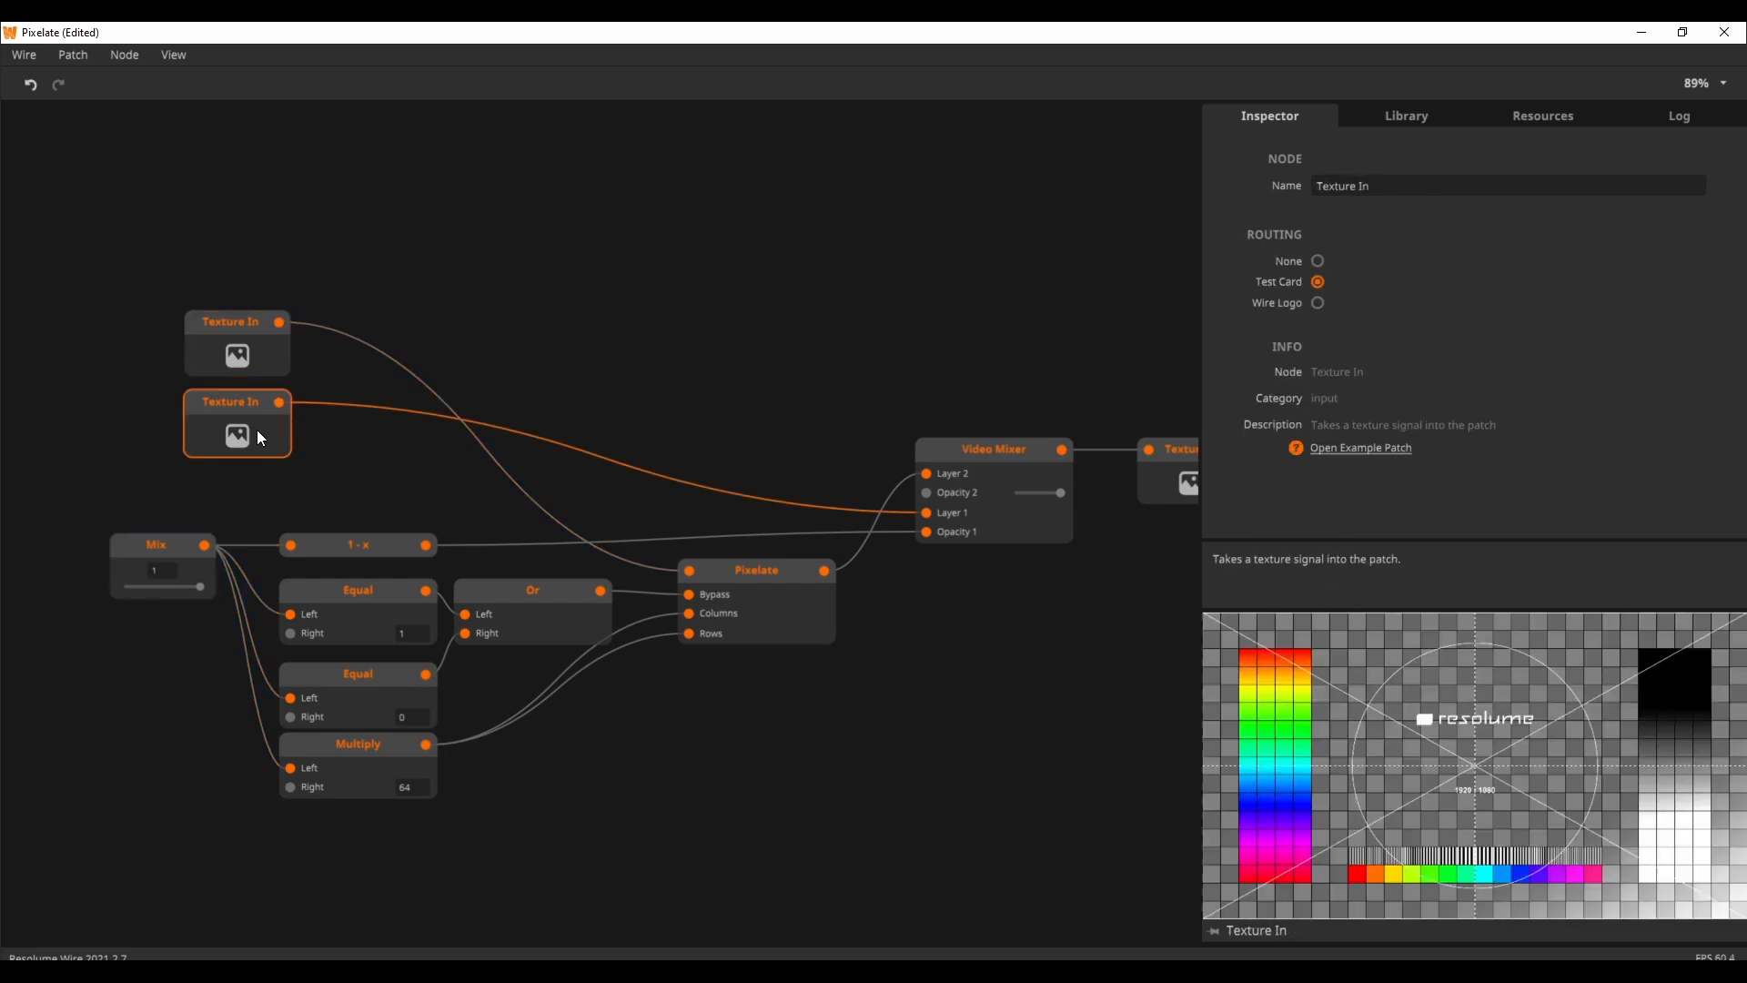
# Step: Inspect the Video Mixer node and pin the Texture Out node in the preview
pyautogui.click(959, 461)
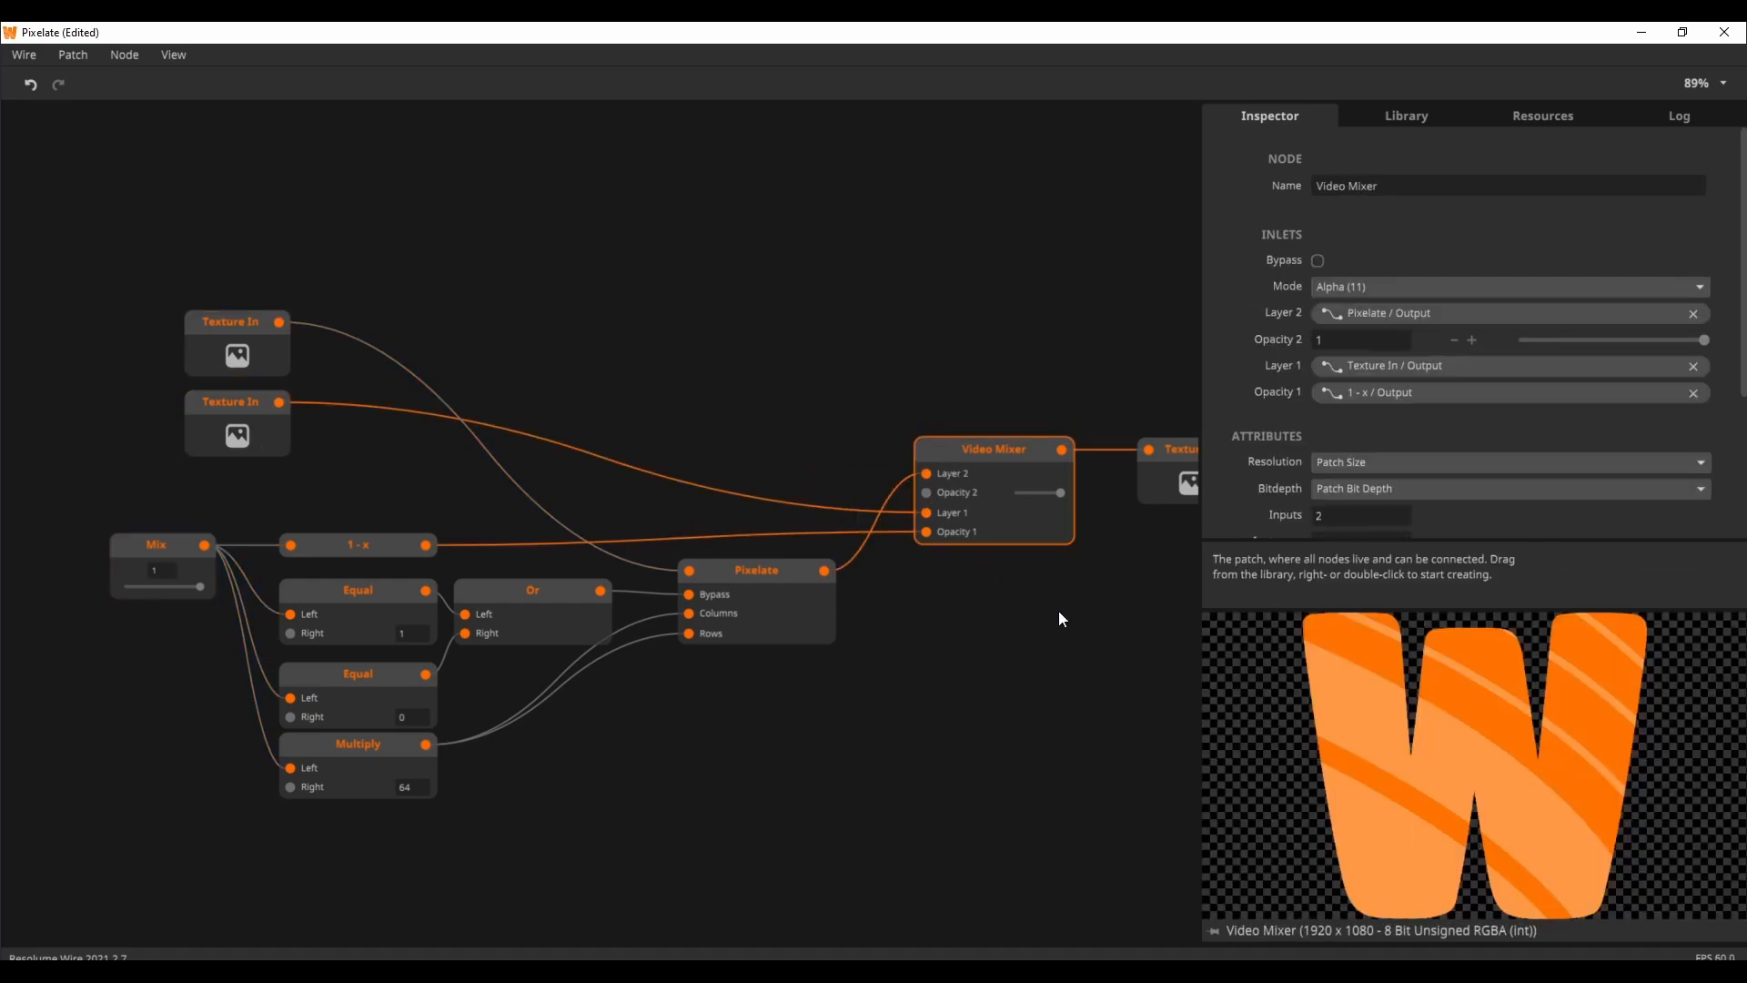
pyautogui.moveTo(1059, 609); pyautogui.dragTo(934, 597)
pyautogui.click(1046, 475)
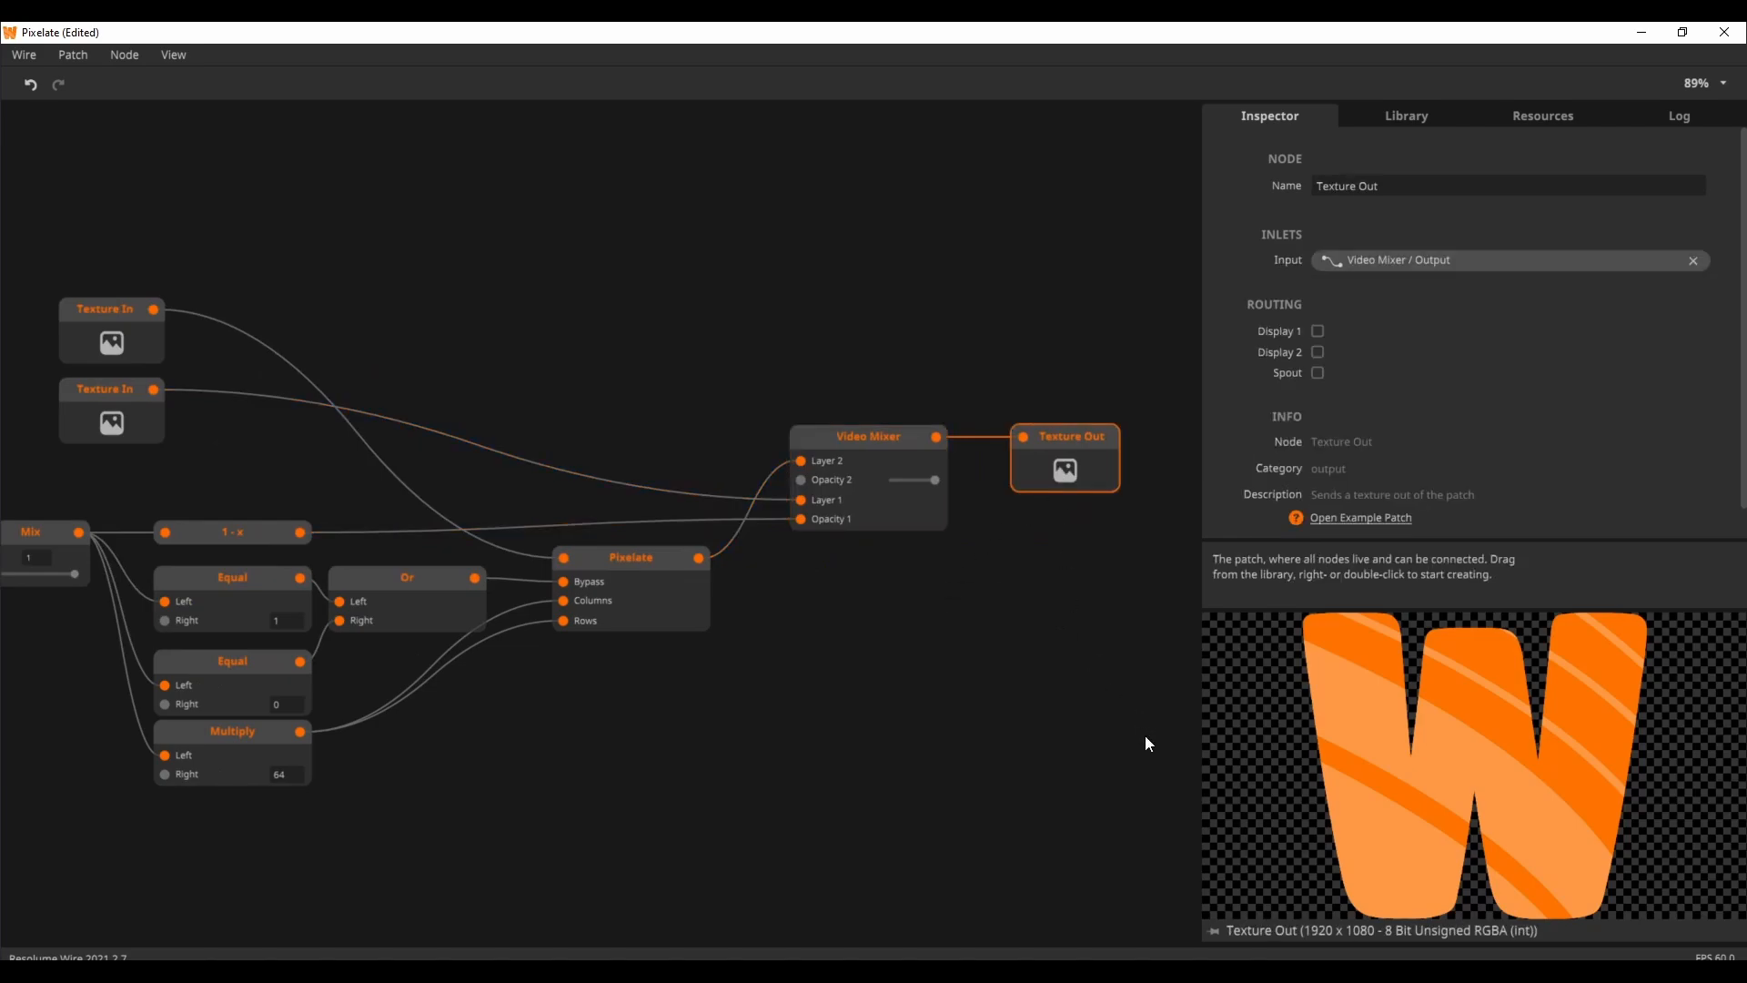
pyautogui.click(1212, 930)
# Step: Sweep the Mix node's value through its range and back to 1 while watching the pinned output
pyautogui.moveTo(655, 795); pyautogui.dragTo(718, 803)
pyautogui.click(93, 547)
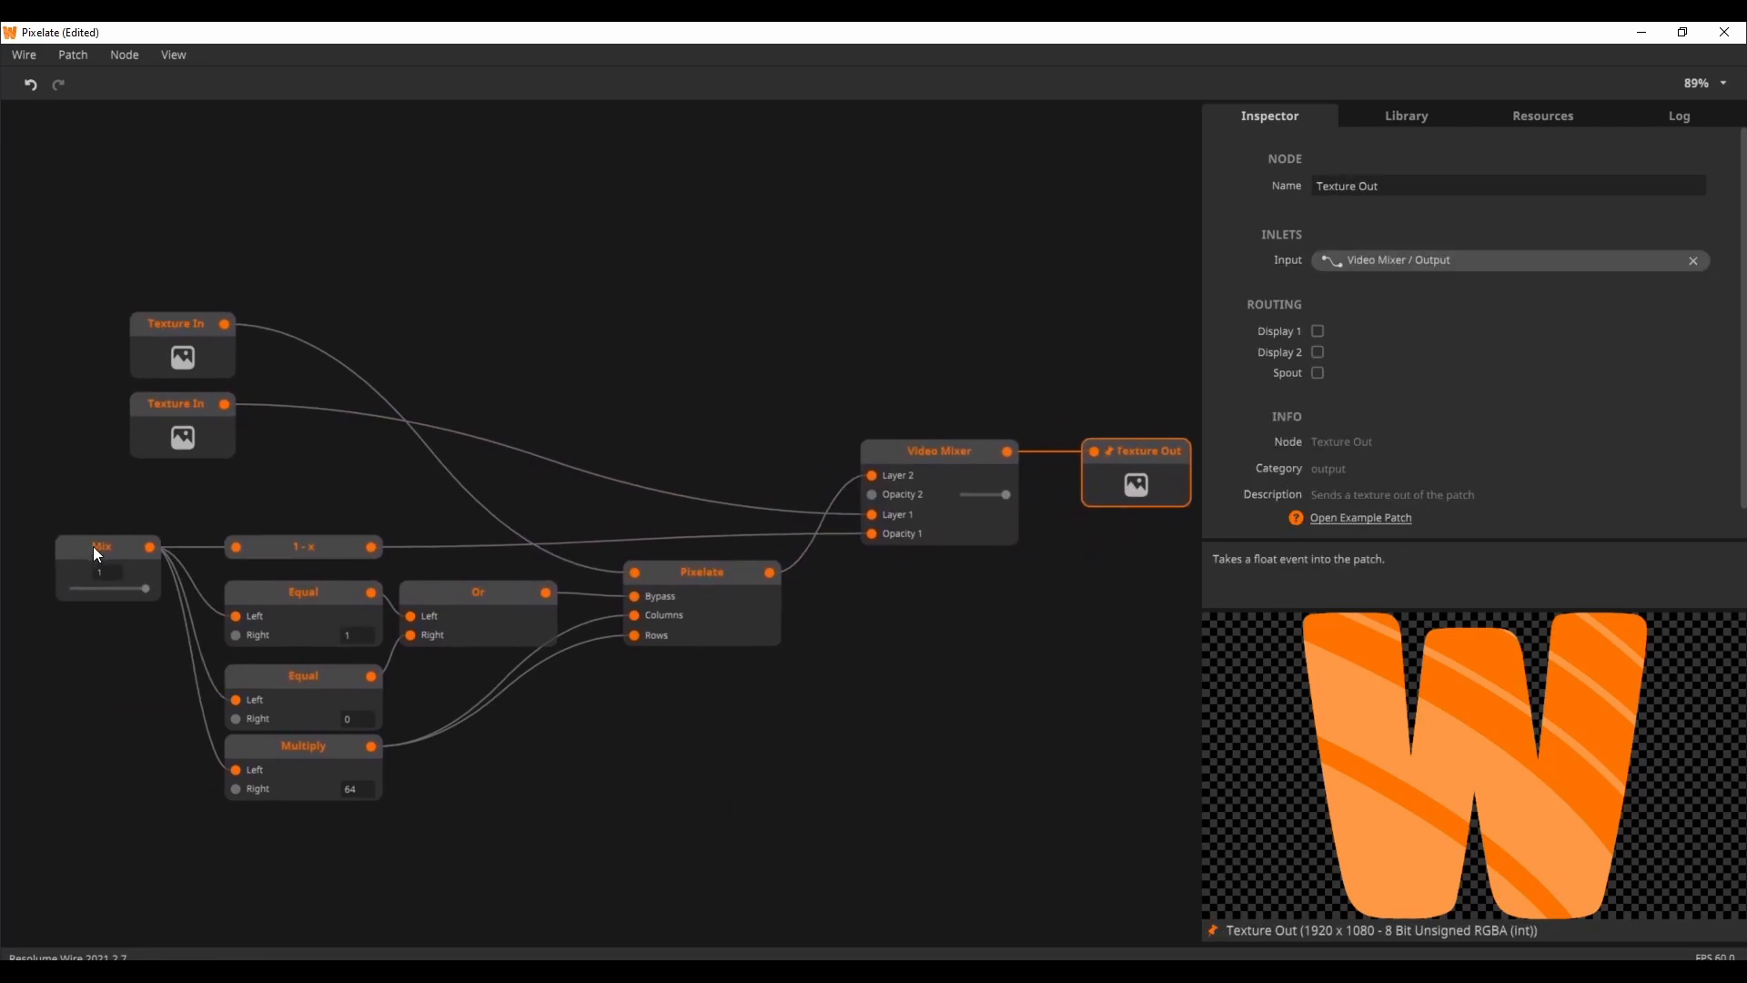
pyautogui.moveTo(136, 592)
pyautogui.mouseDown()
pyautogui.moveTo(67, 586)
pyautogui.moveTo(157, 611)
pyautogui.mouseUp()
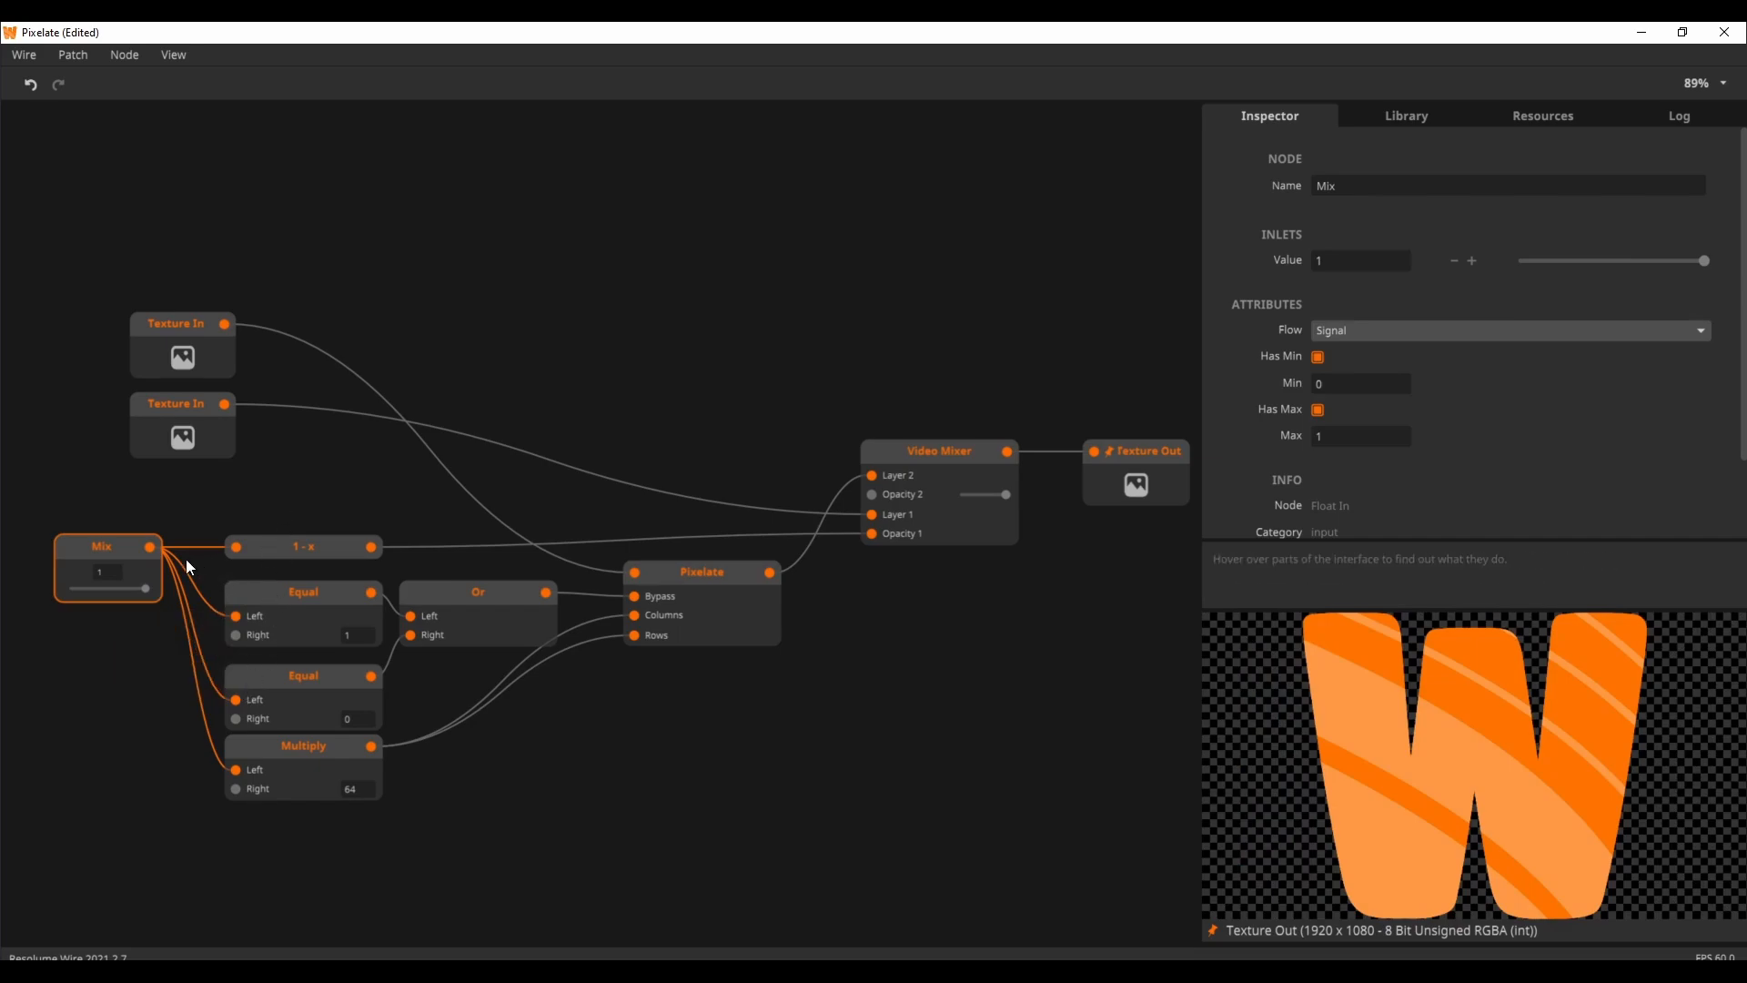
pyautogui.moveTo(151, 553)
# Step: Trace the Multiply node into Pixelate's Columns and Rows, and the upper Texture In into Pixelate's input
pyautogui.click(337, 785)
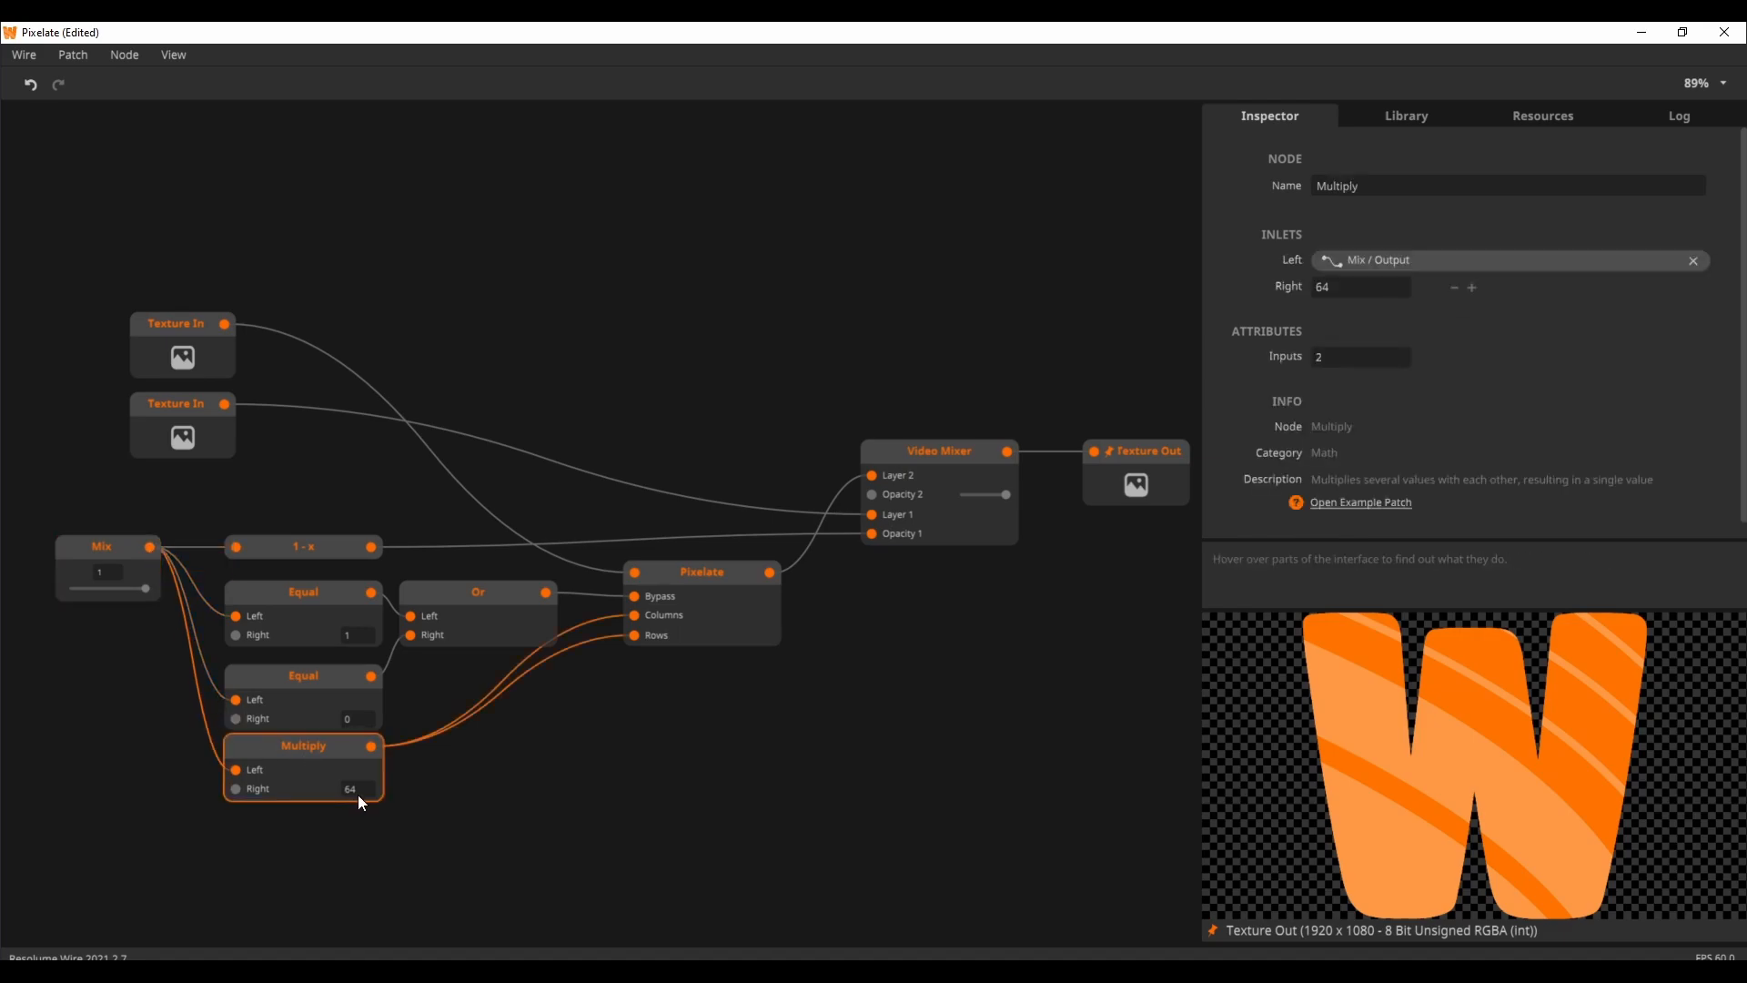
pyautogui.moveTo(631, 635)
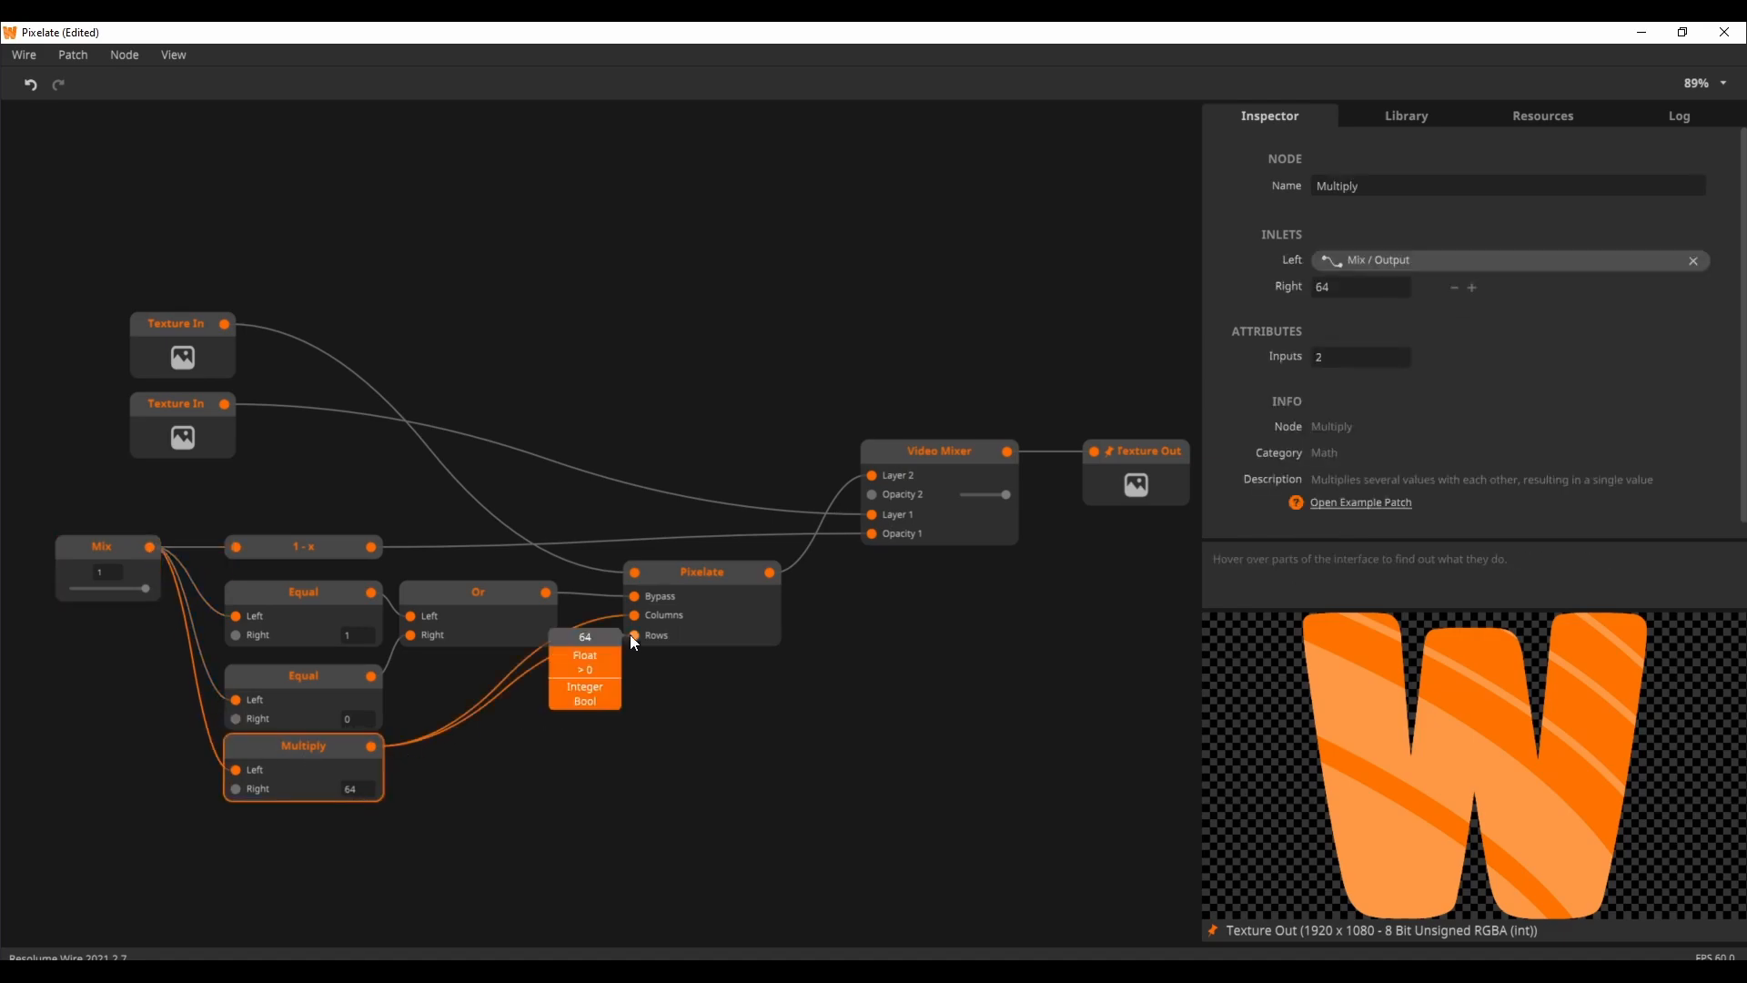
pyautogui.click(672, 583)
pyautogui.moveTo(628, 563)
pyautogui.click(207, 332)
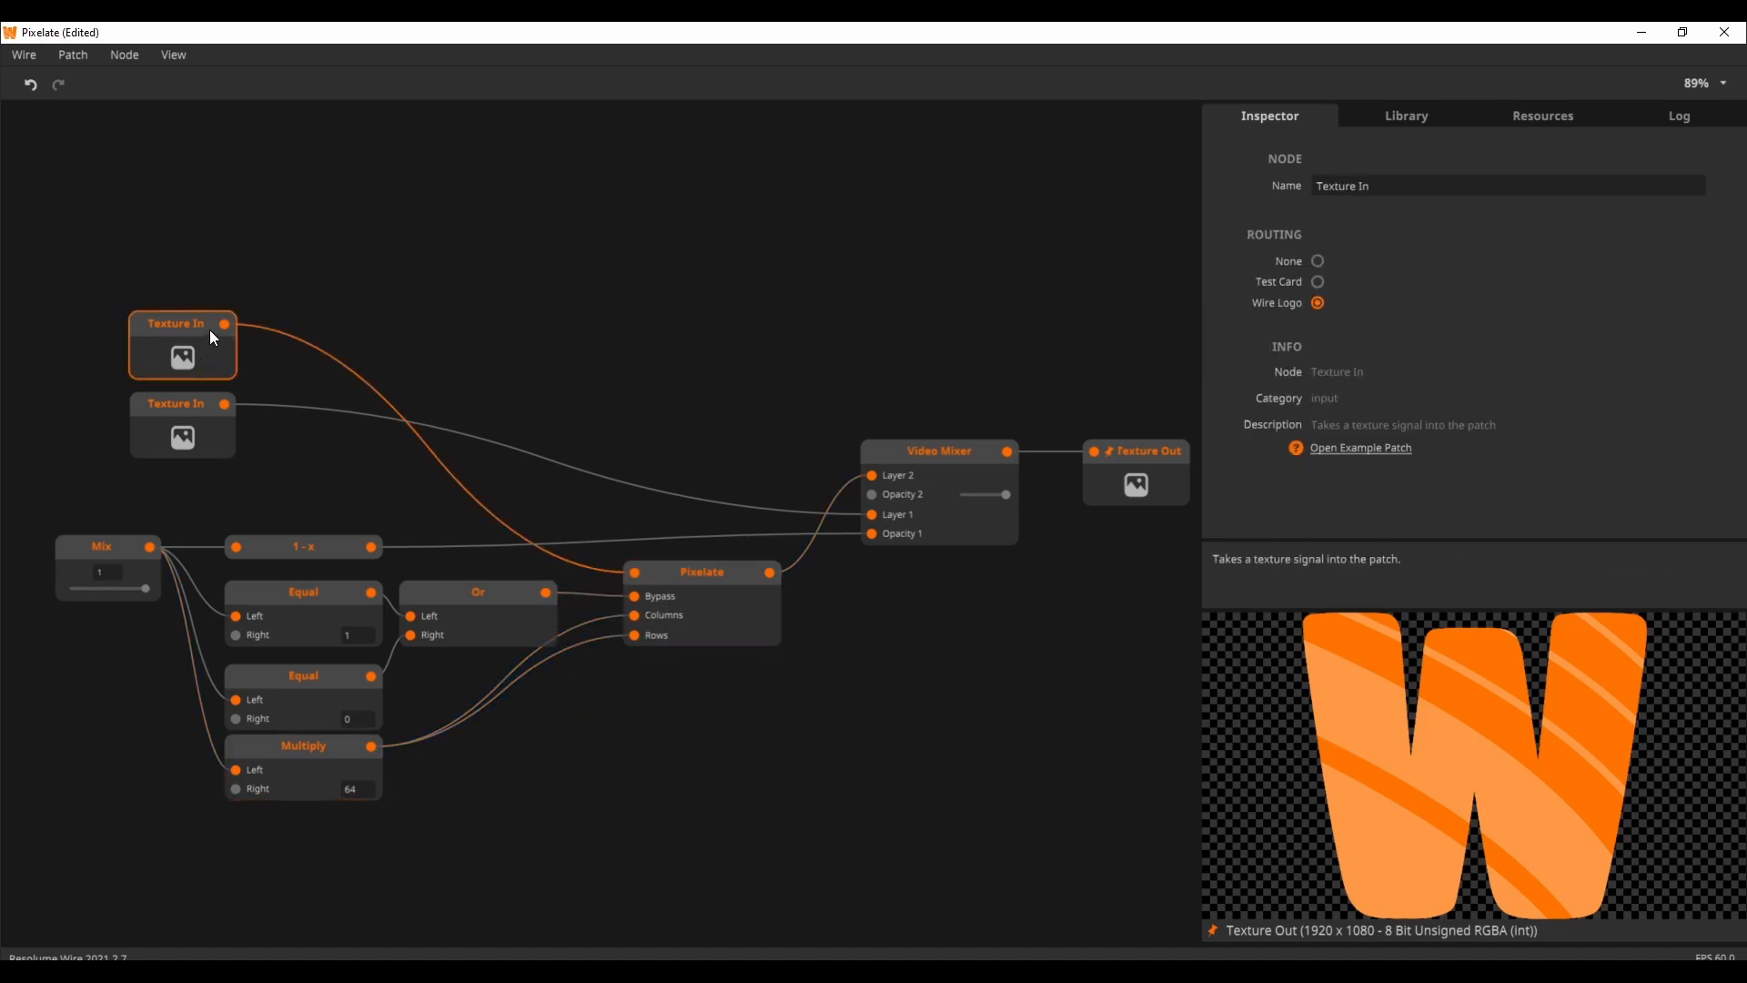
pyautogui.moveTo(228, 335)
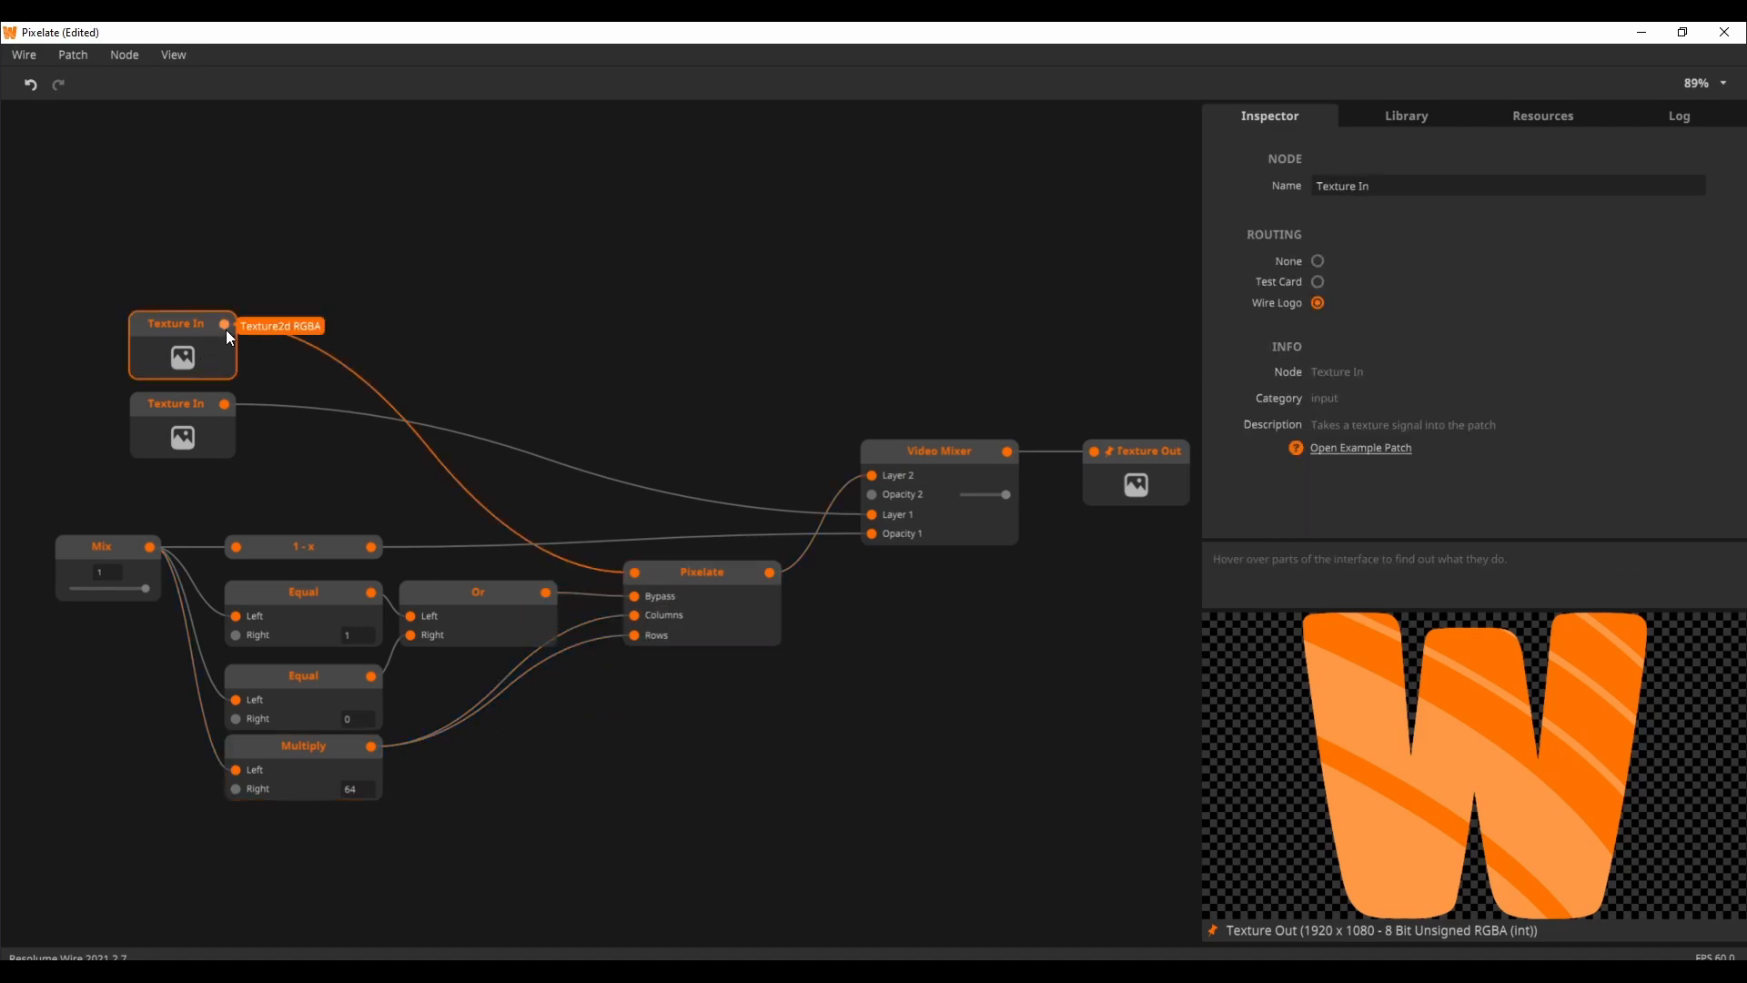
pyautogui.click(717, 570)
# Step: Examine how the two Equal nodes and the Or node drive Pixelate's Bypass while moving Mix away from and back to 1
pyautogui.moveTo(142, 588)
pyautogui.mouseDown()
pyautogui.moveTo(70, 601)
pyautogui.moveTo(157, 608)
pyautogui.mouseUp()
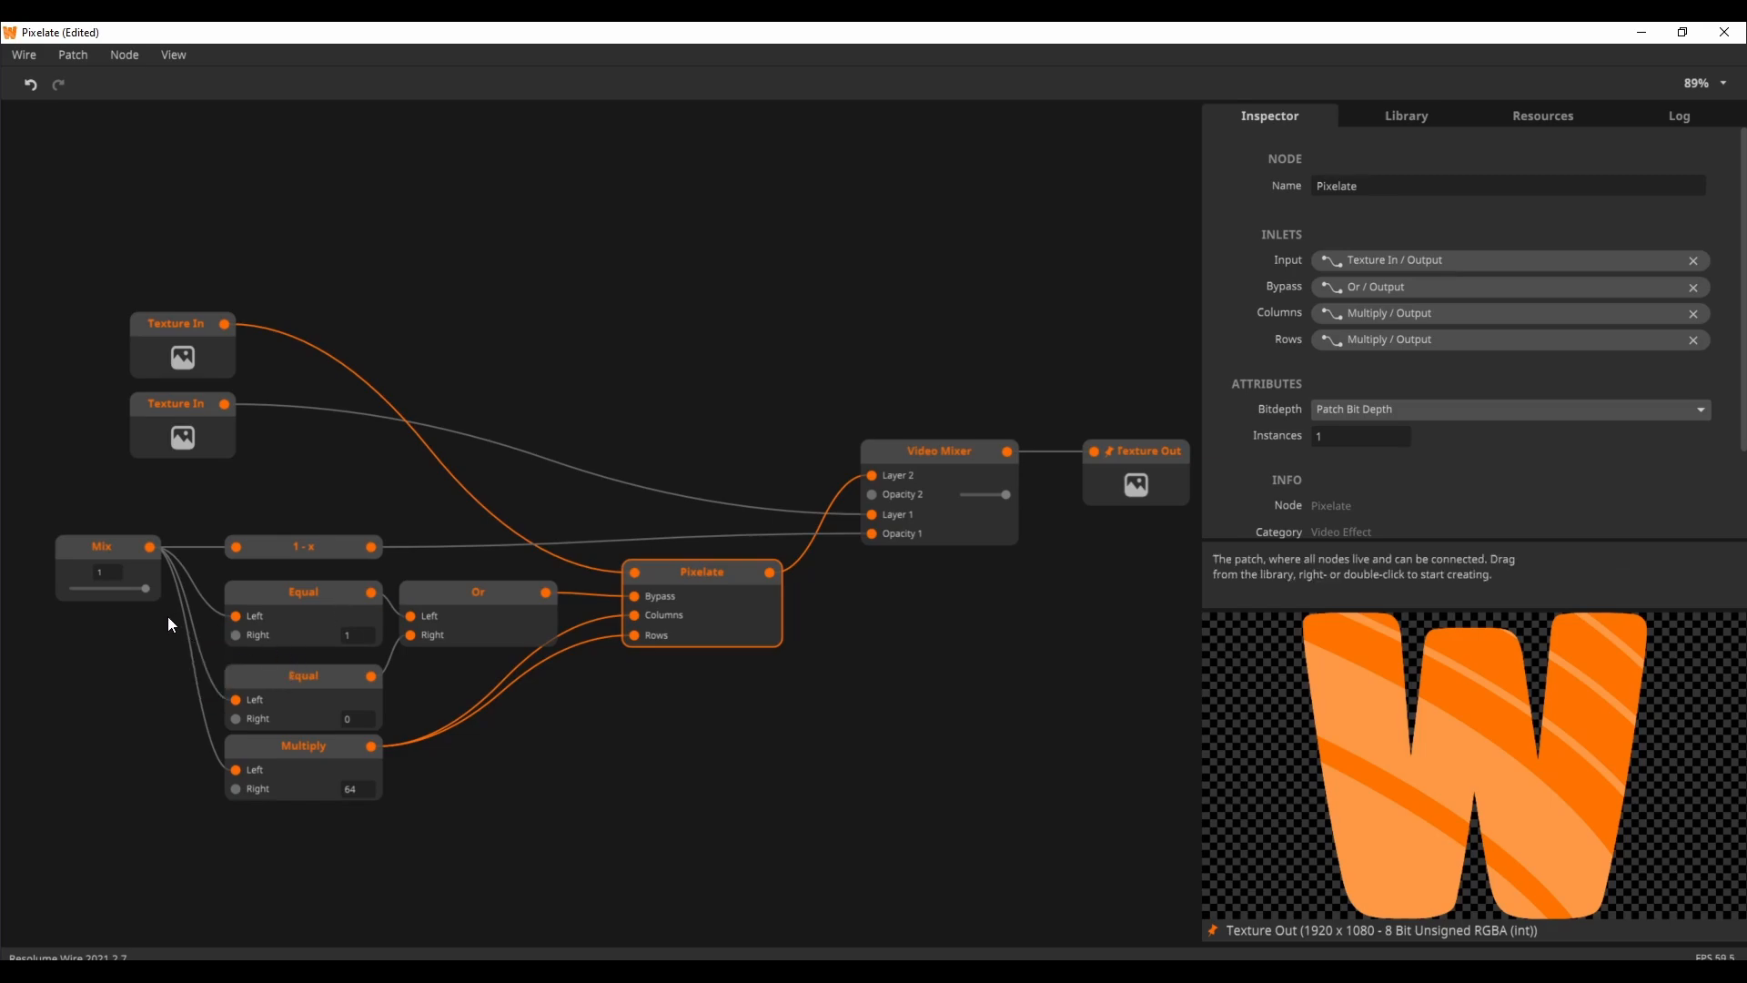
pyautogui.click(314, 596)
pyautogui.moveTo(140, 587); pyautogui.dragTo(158, 586)
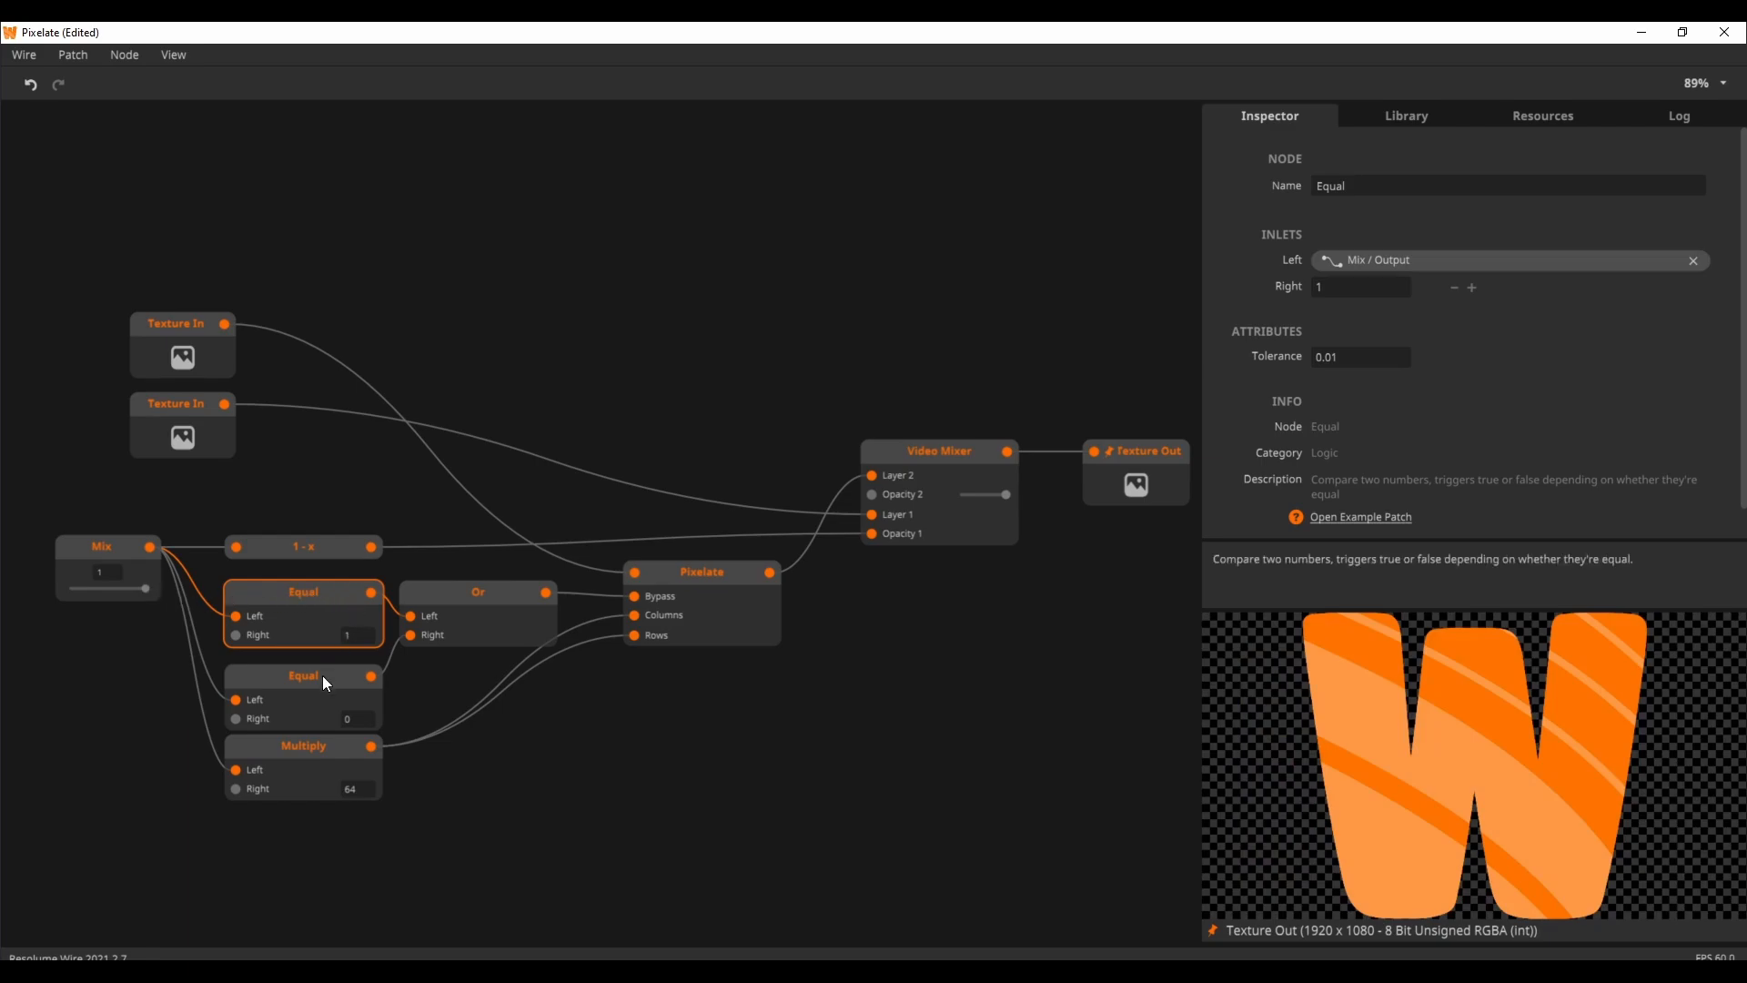
pyautogui.click(288, 692)
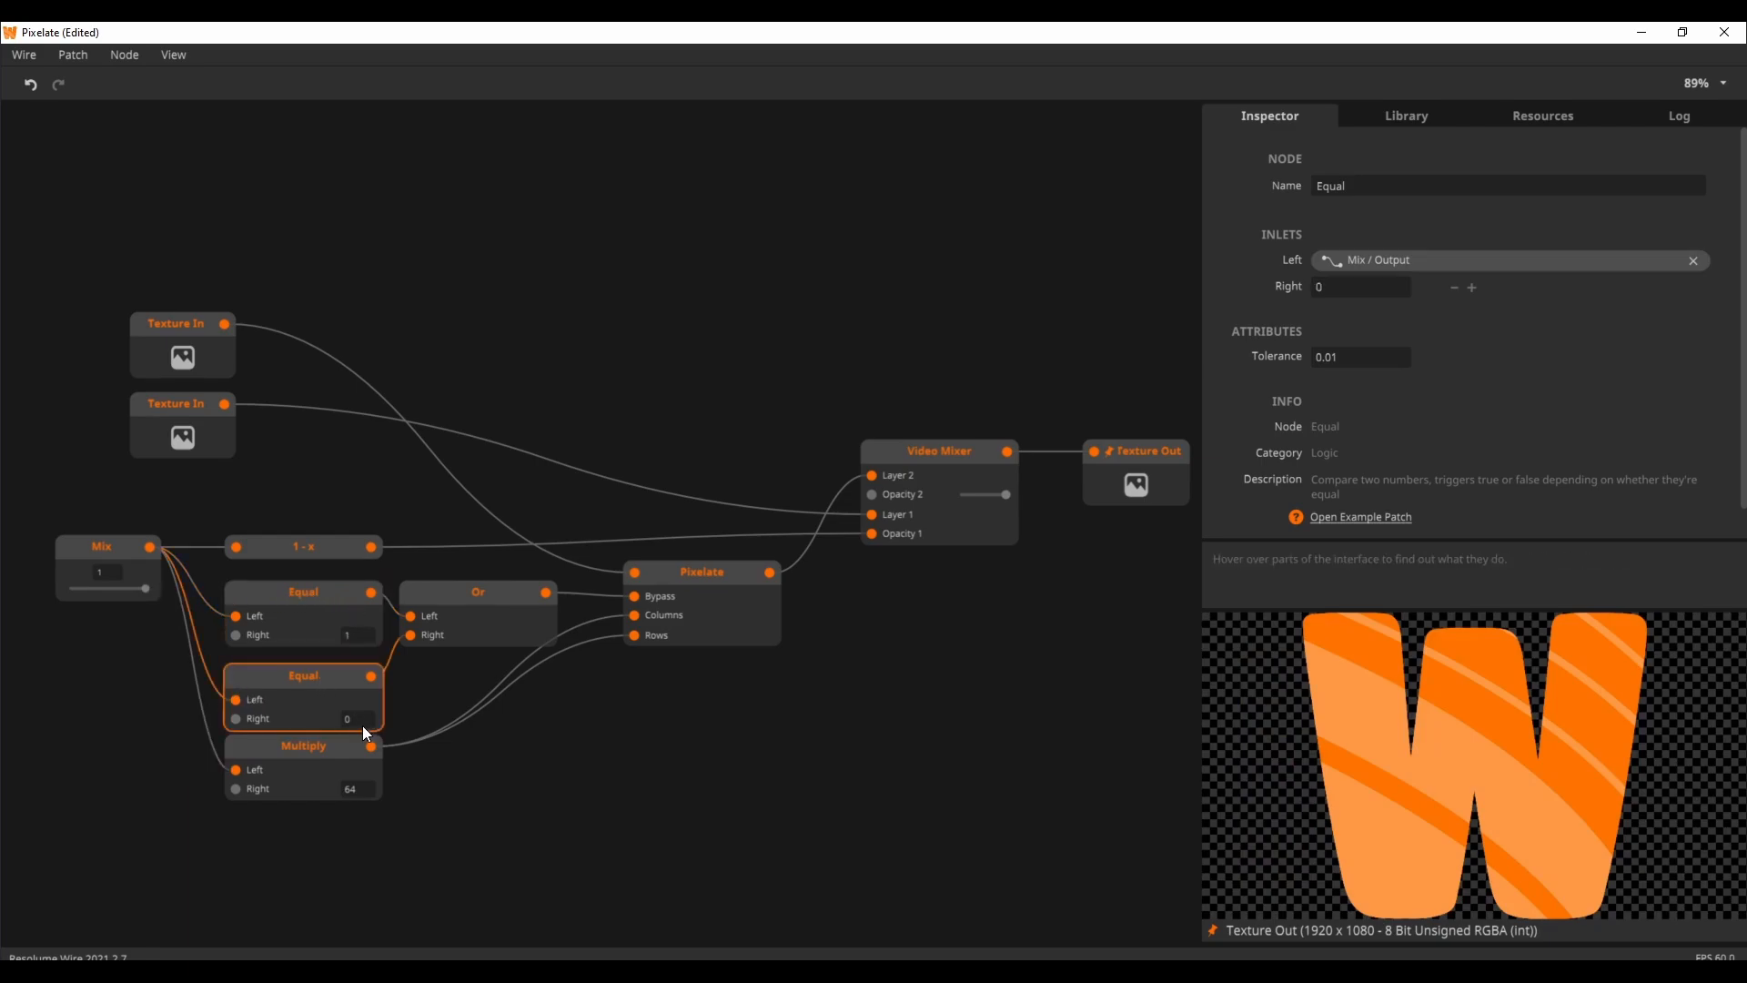
pyautogui.moveTo(146, 589)
pyautogui.mouseDown()
pyautogui.moveTo(52, 592)
pyautogui.moveTo(156, 592)
pyautogui.mouseUp()
pyautogui.click(451, 610)
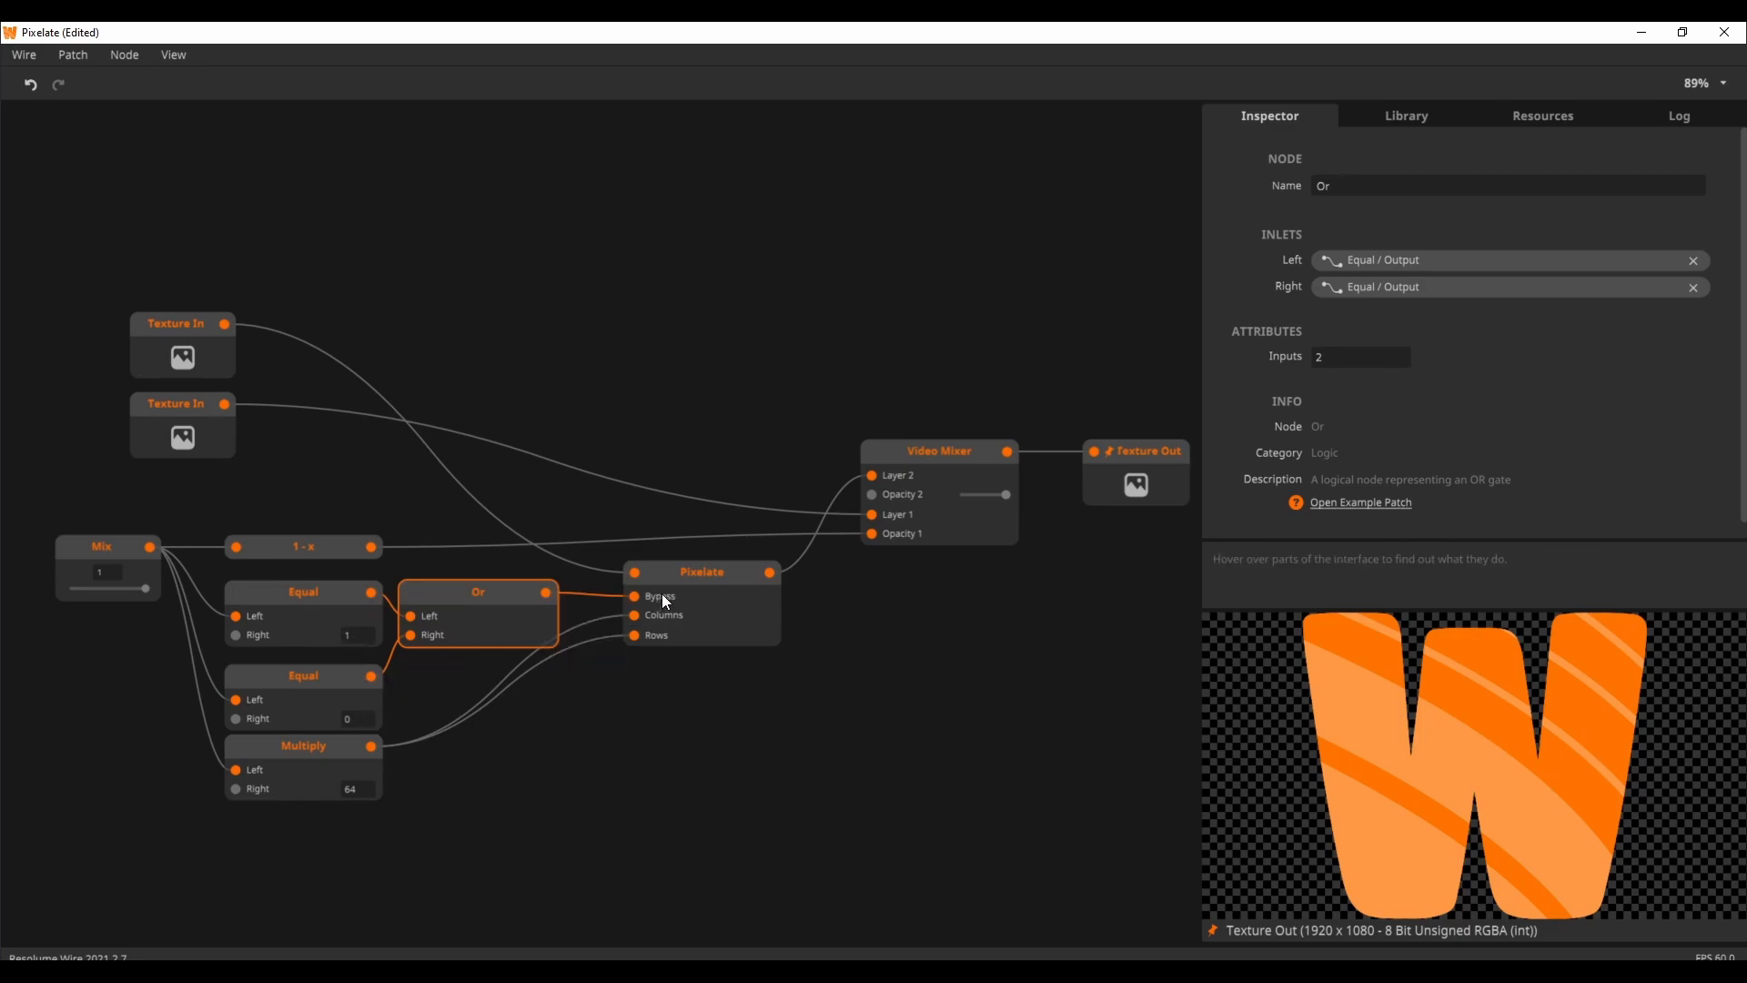
pyautogui.click(144, 588)
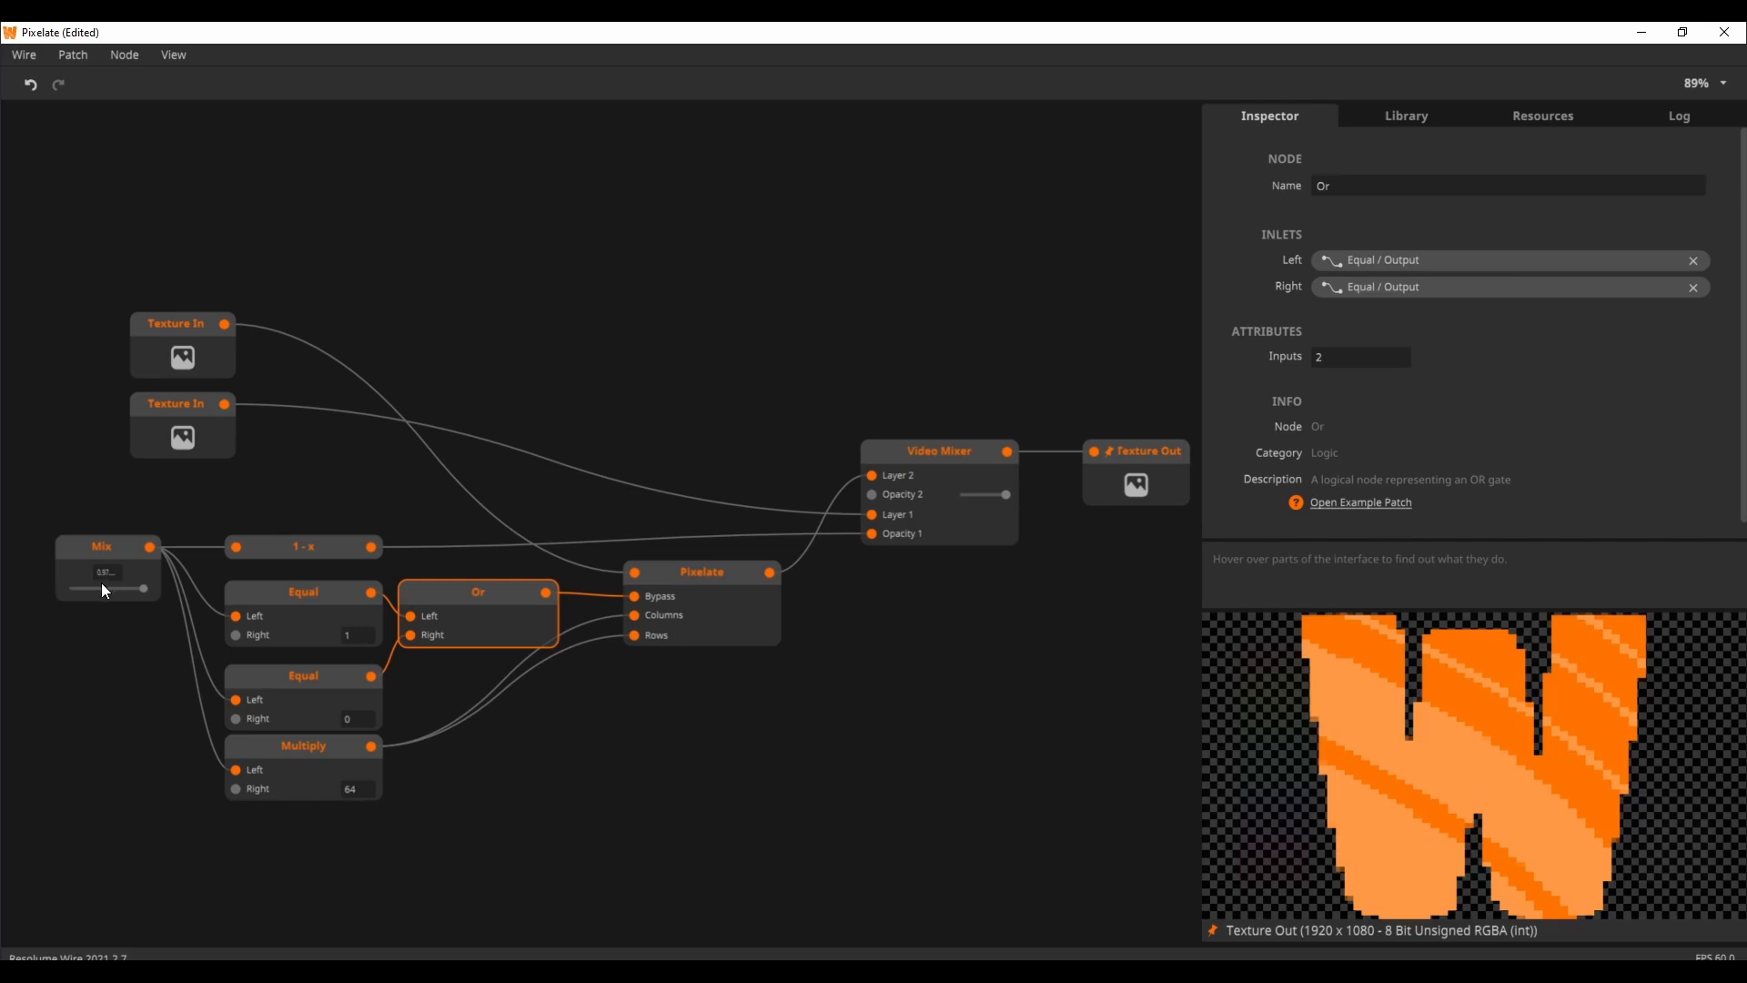
pyautogui.moveTo(146, 588)
pyautogui.mouseDown()
pyautogui.moveTo(166, 588)
pyautogui.moveTo(57, 591)
pyautogui.moveTo(151, 591)
pyautogui.mouseUp()
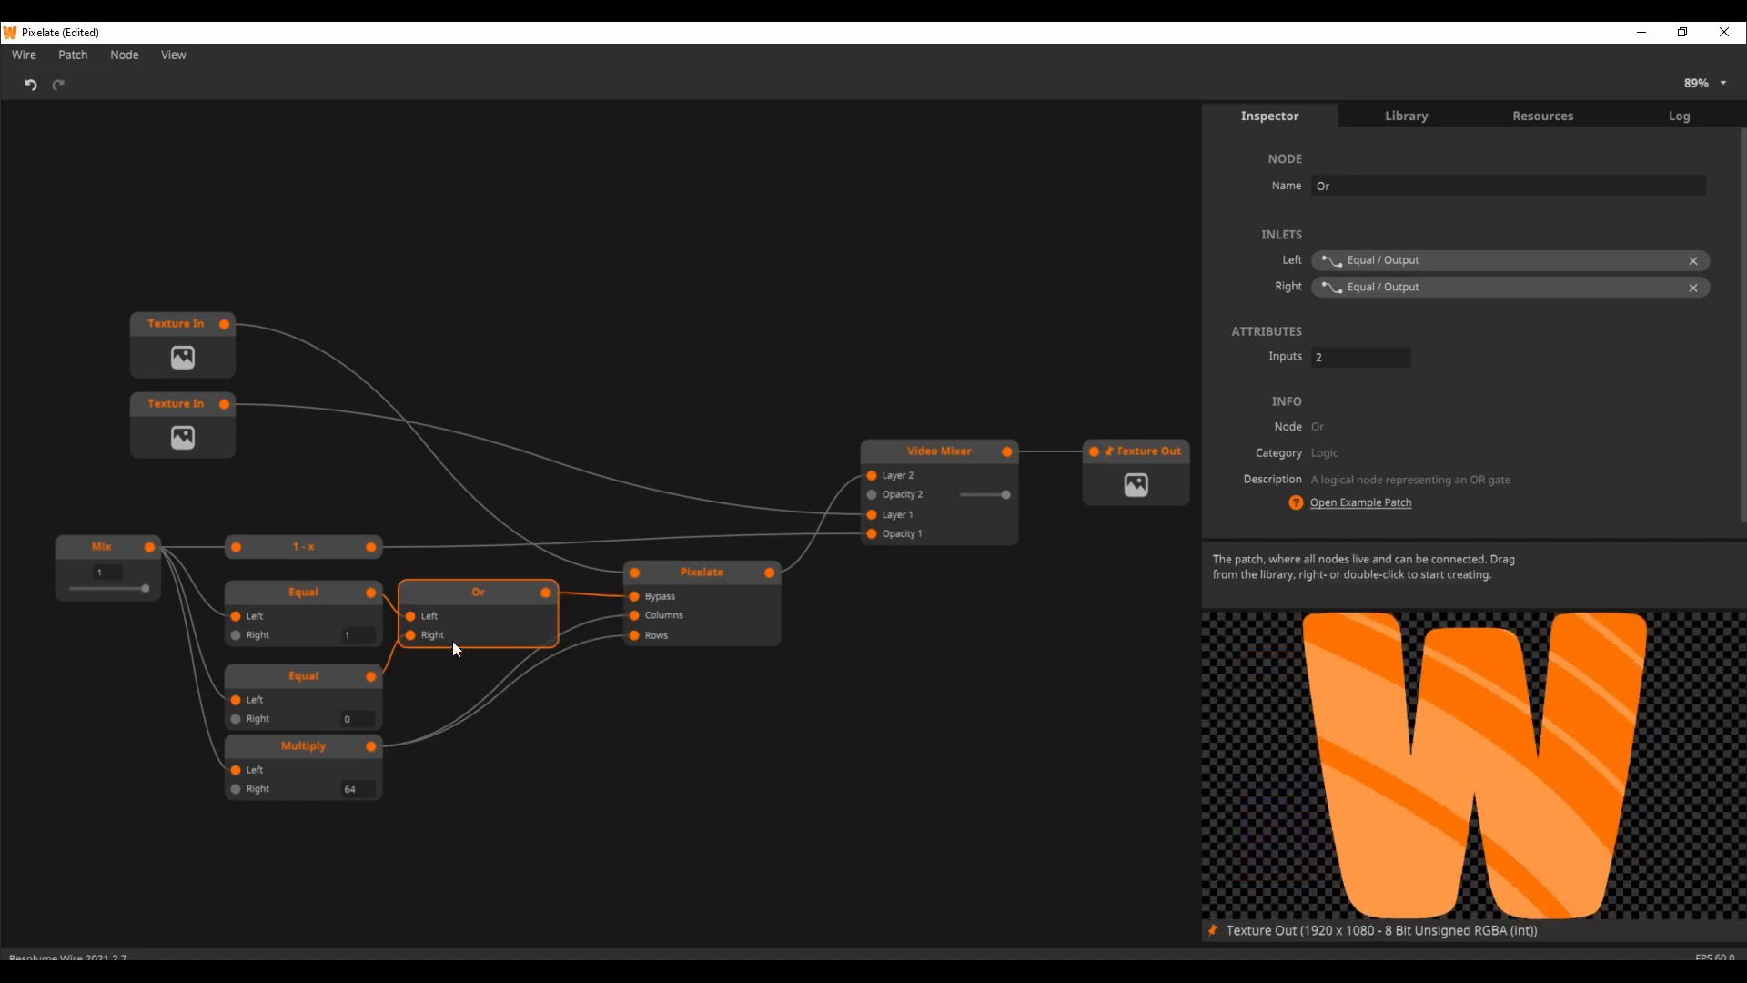
# Step: Examine the 1 - x node's input and output while moving Mix to 0 and back to 1
pyautogui.click(315, 549)
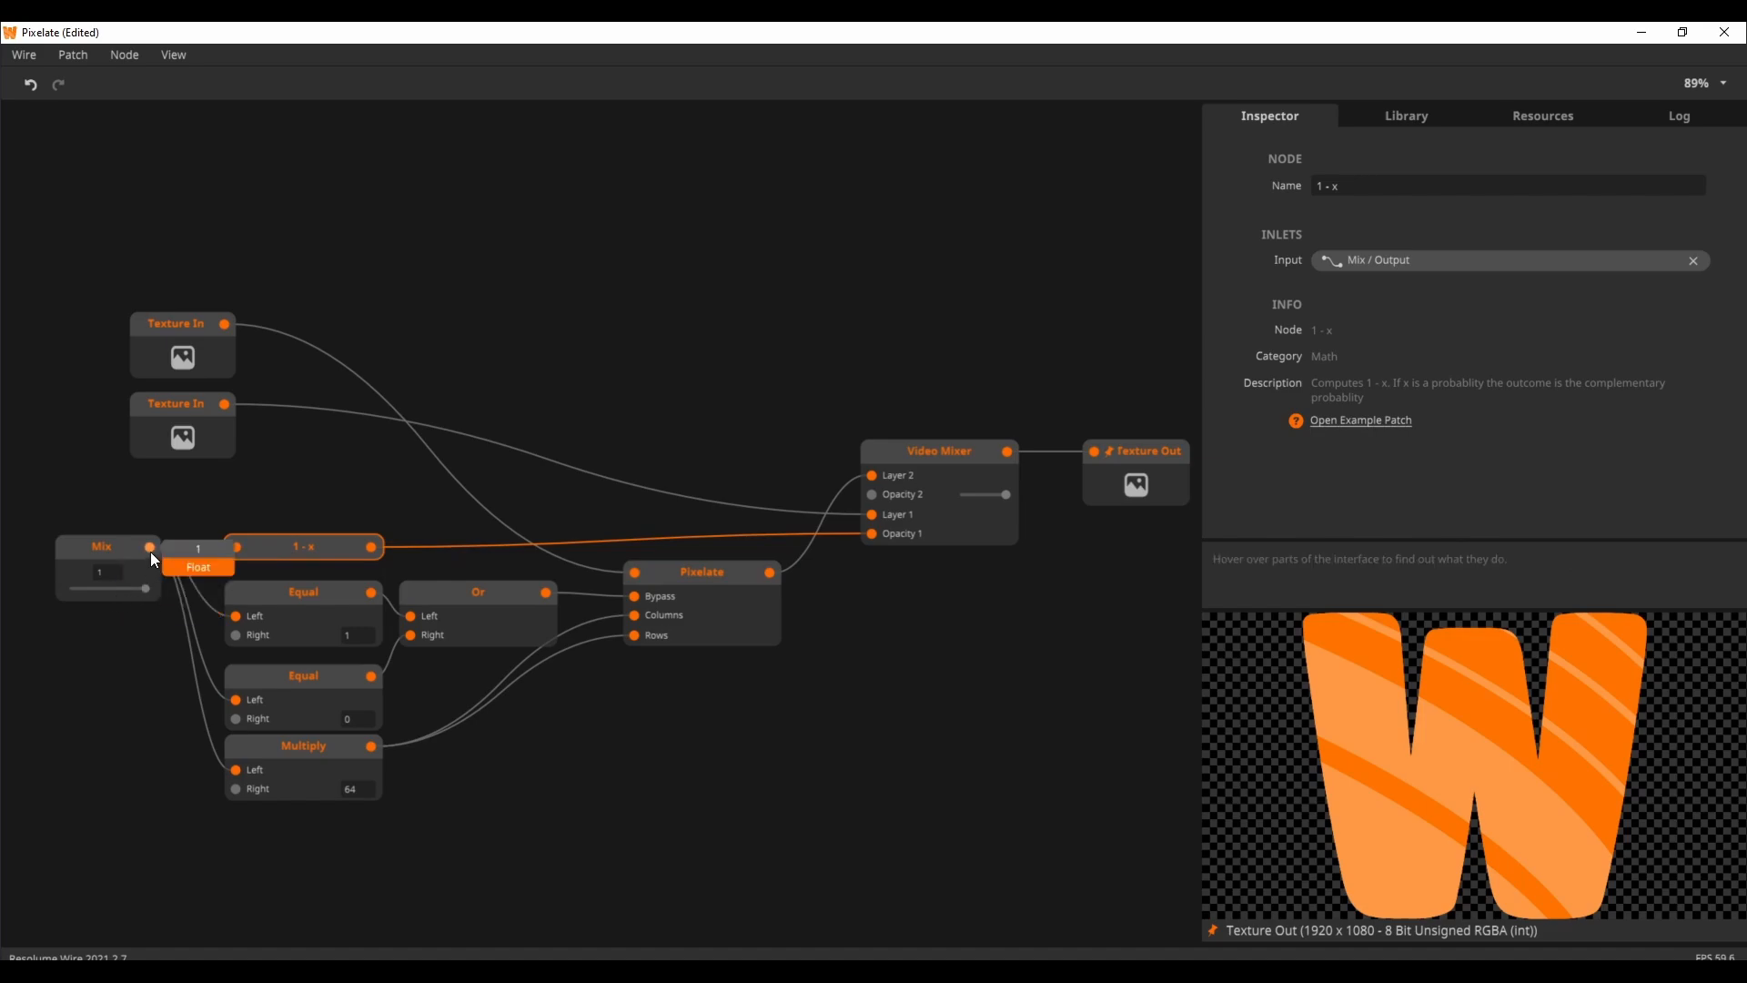
pyautogui.moveTo(372, 549)
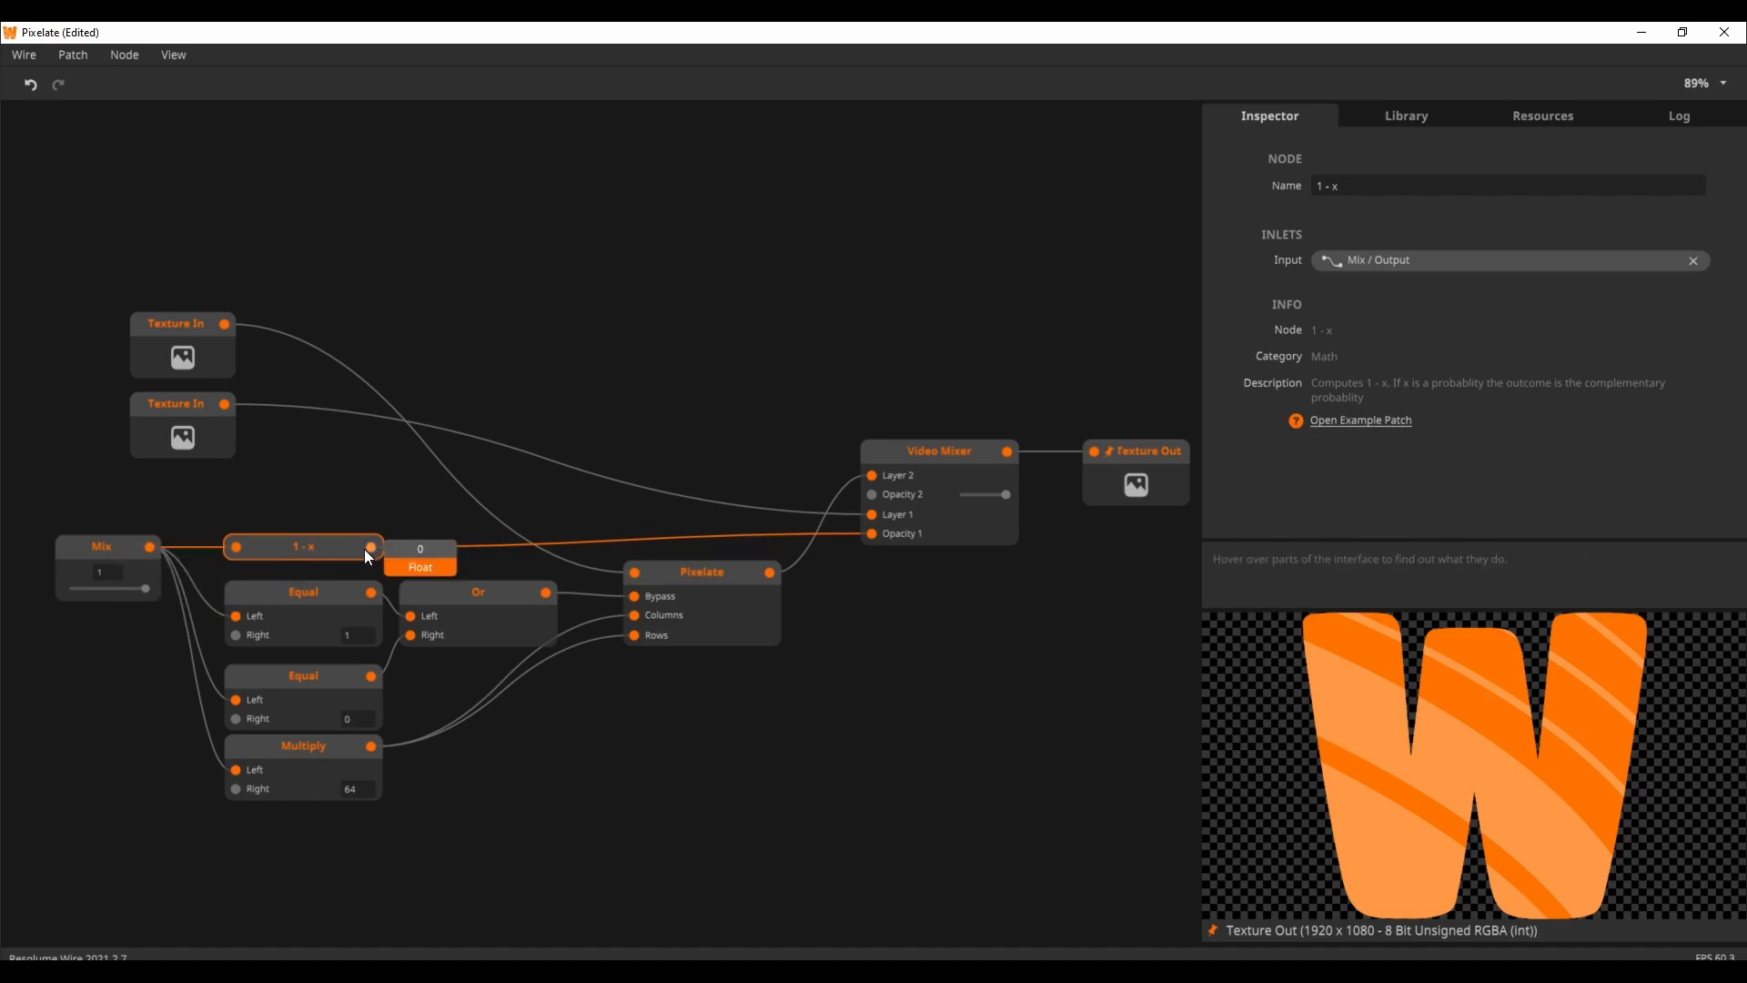
pyautogui.moveTo(145, 591); pyautogui.dragTo(66, 597)
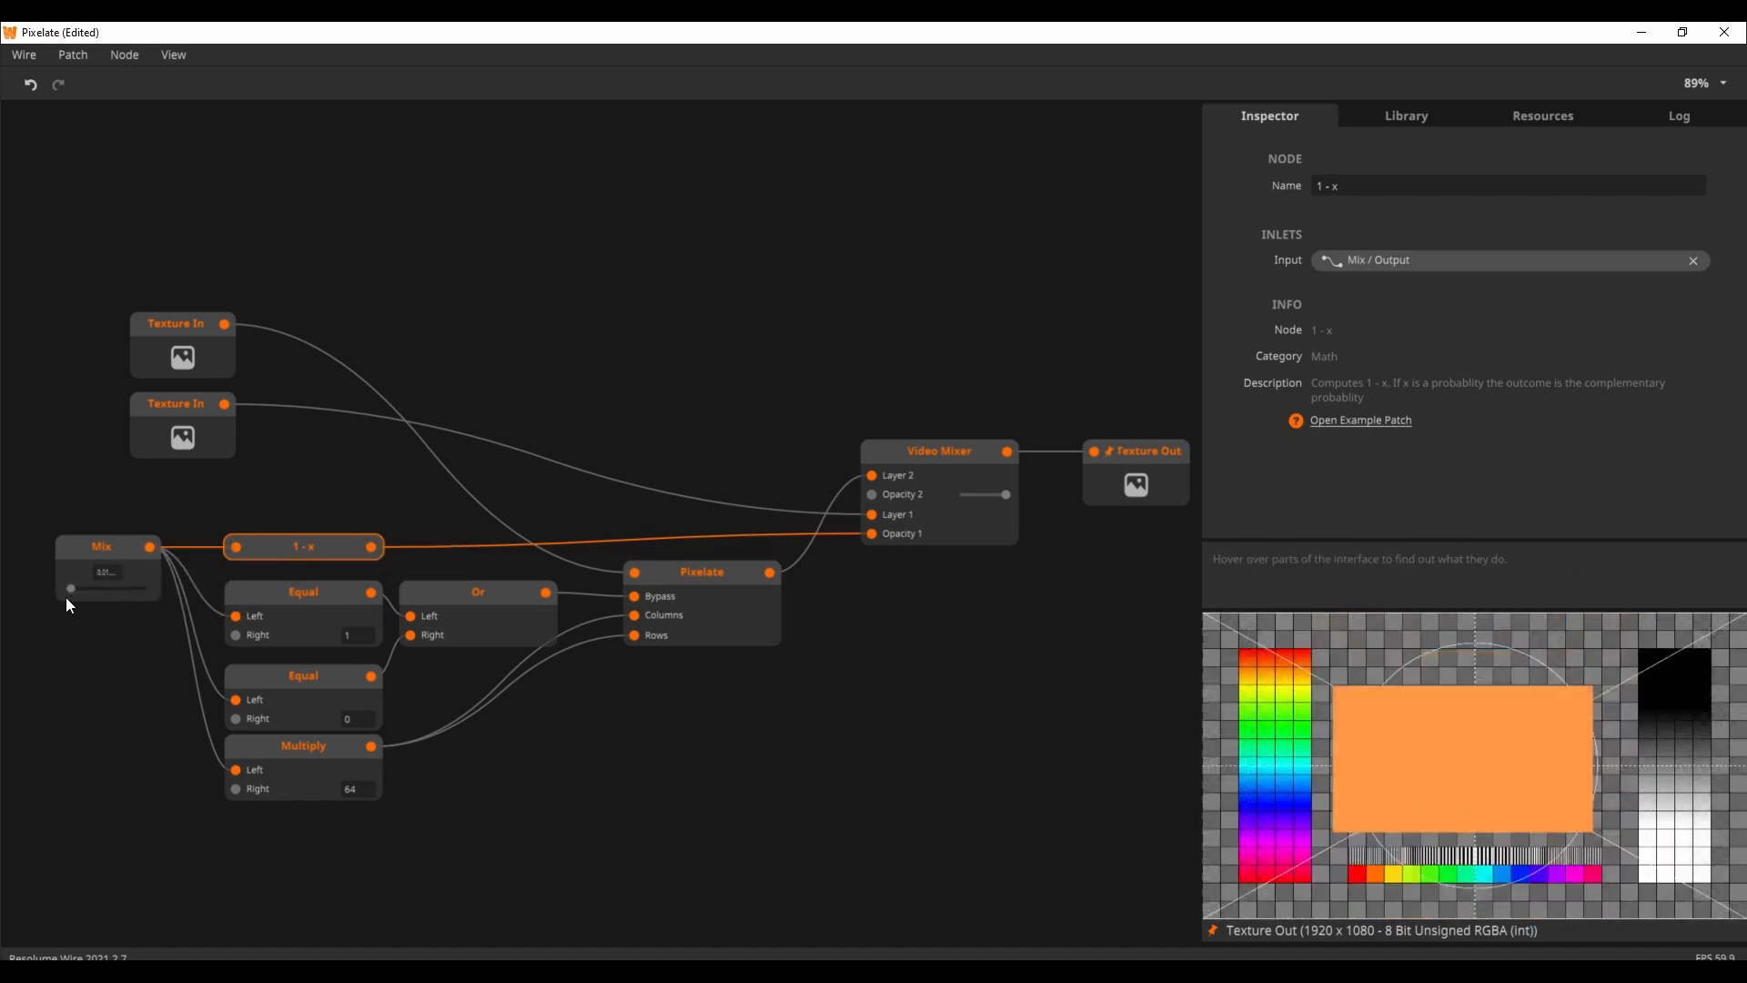
pyautogui.moveTo(374, 547)
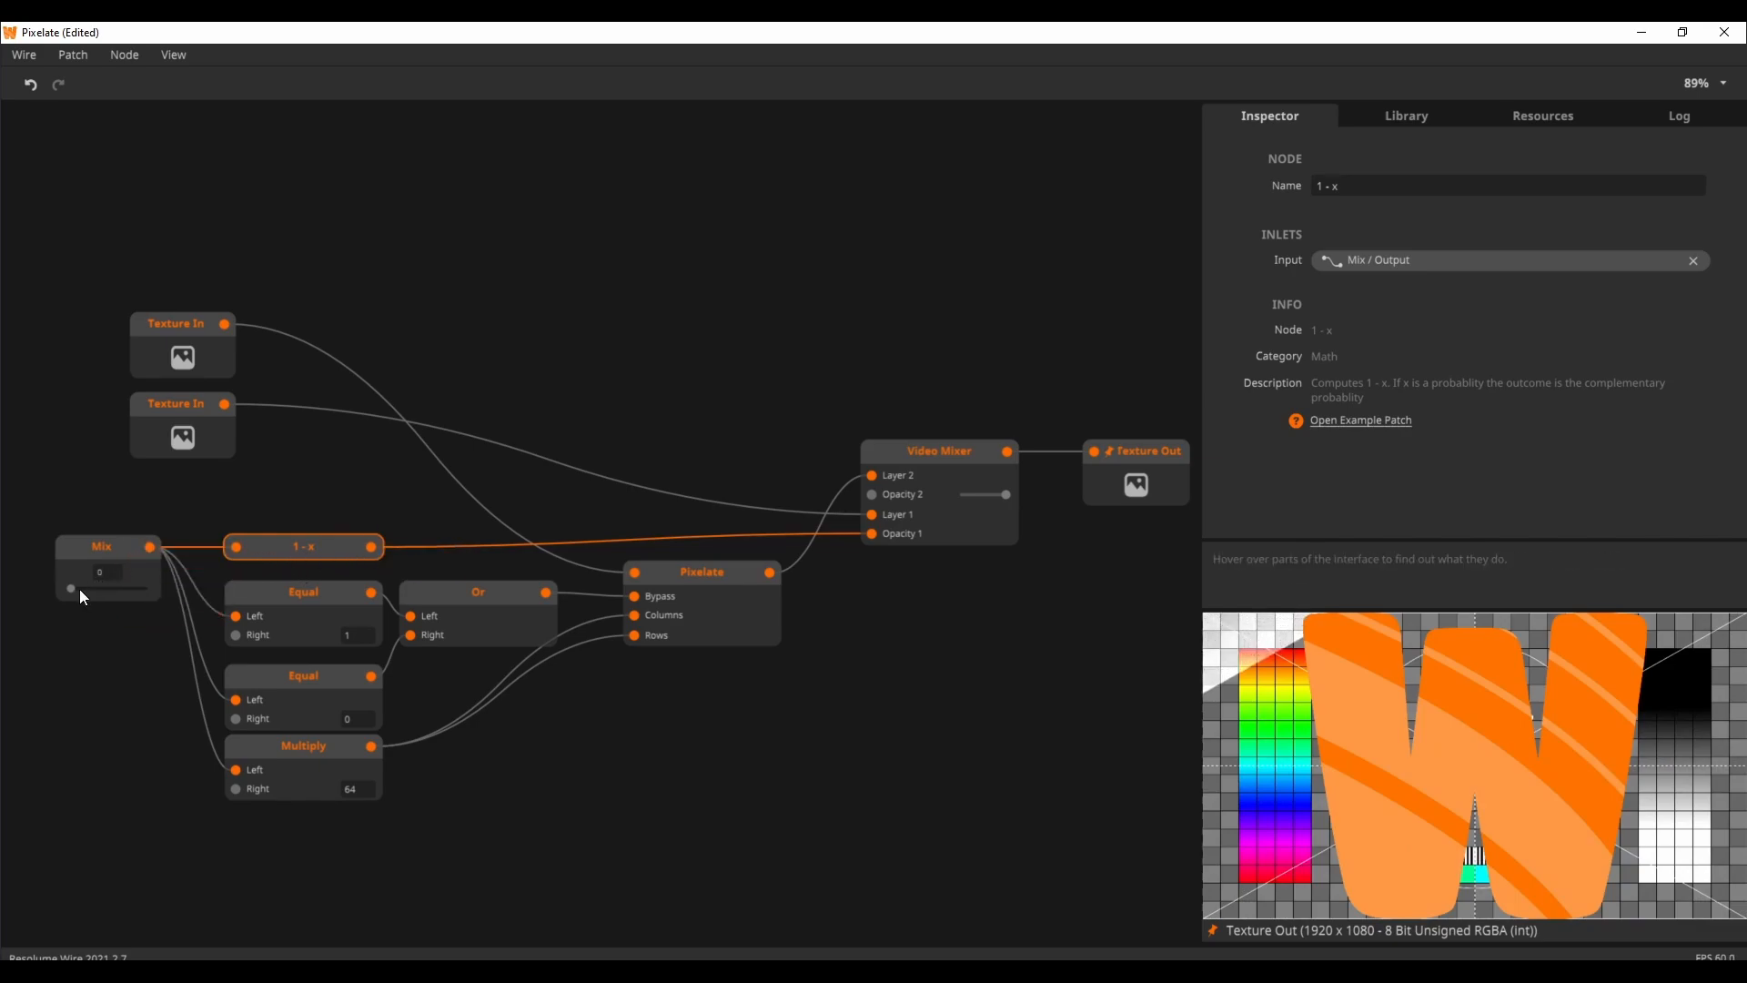
pyautogui.moveTo(80, 588); pyautogui.dragTo(157, 587)
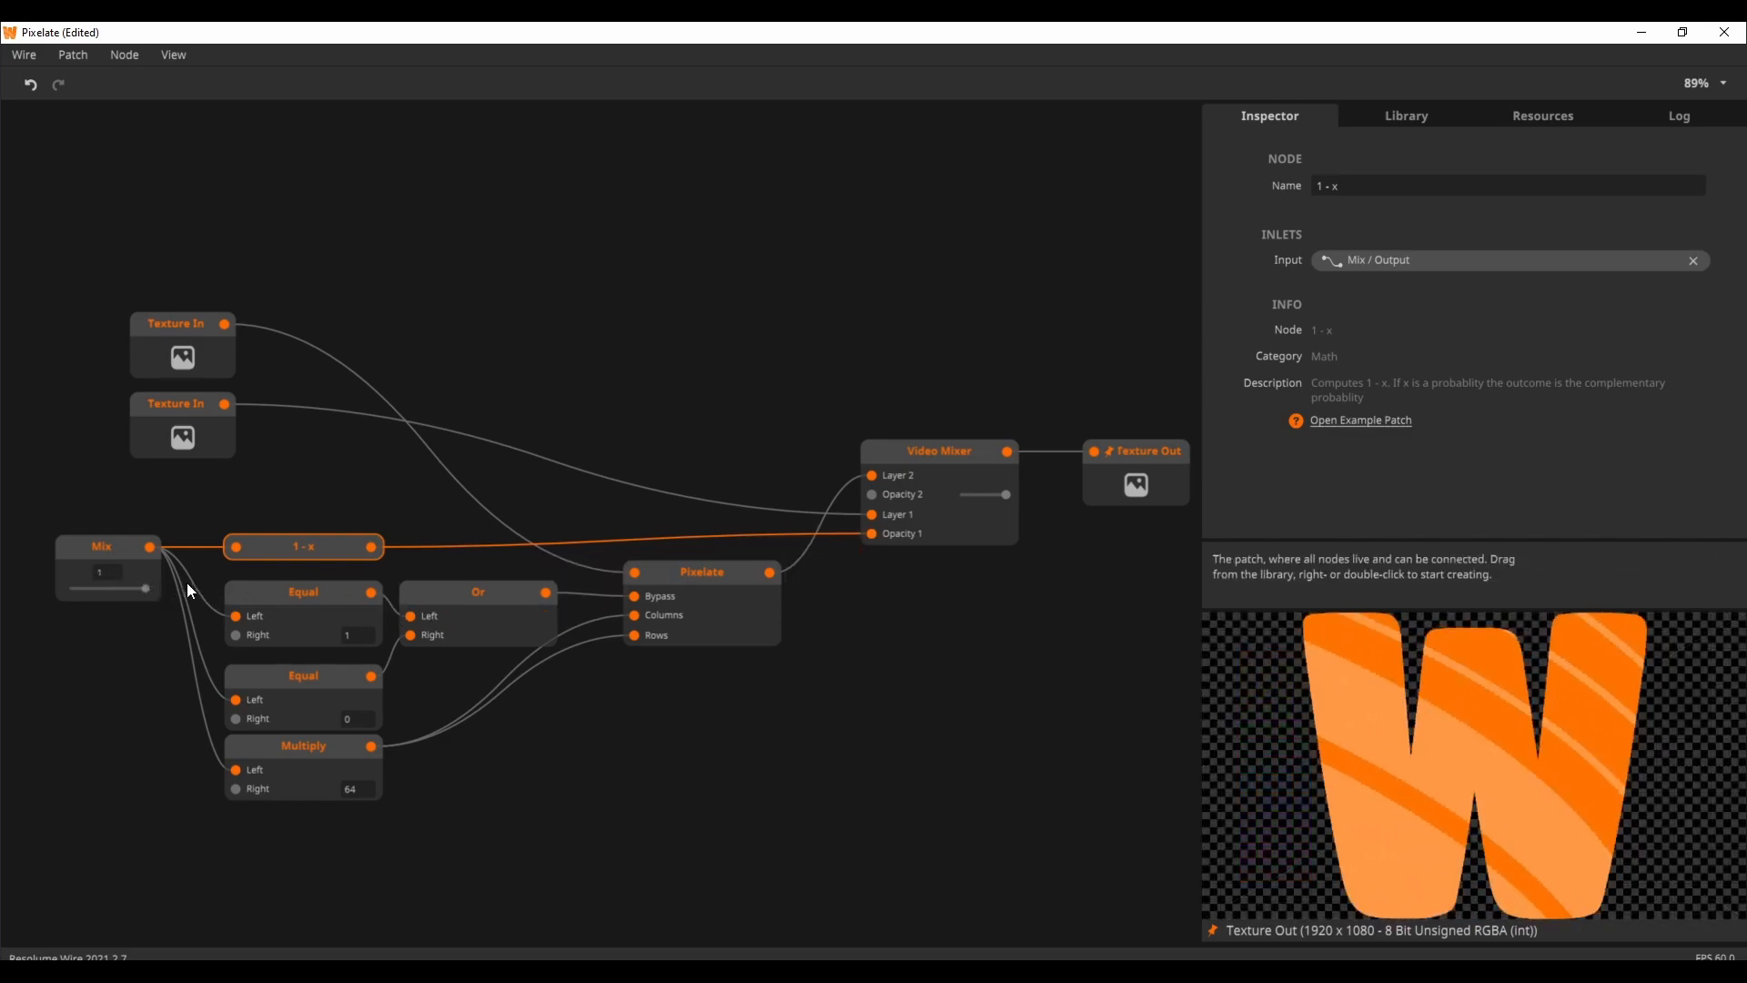
pyautogui.moveTo(142, 588)
pyautogui.mouseDown()
pyautogui.moveTo(58, 607)
pyautogui.moveTo(164, 607)
pyautogui.mouseUp()
pyautogui.click(173, 607)
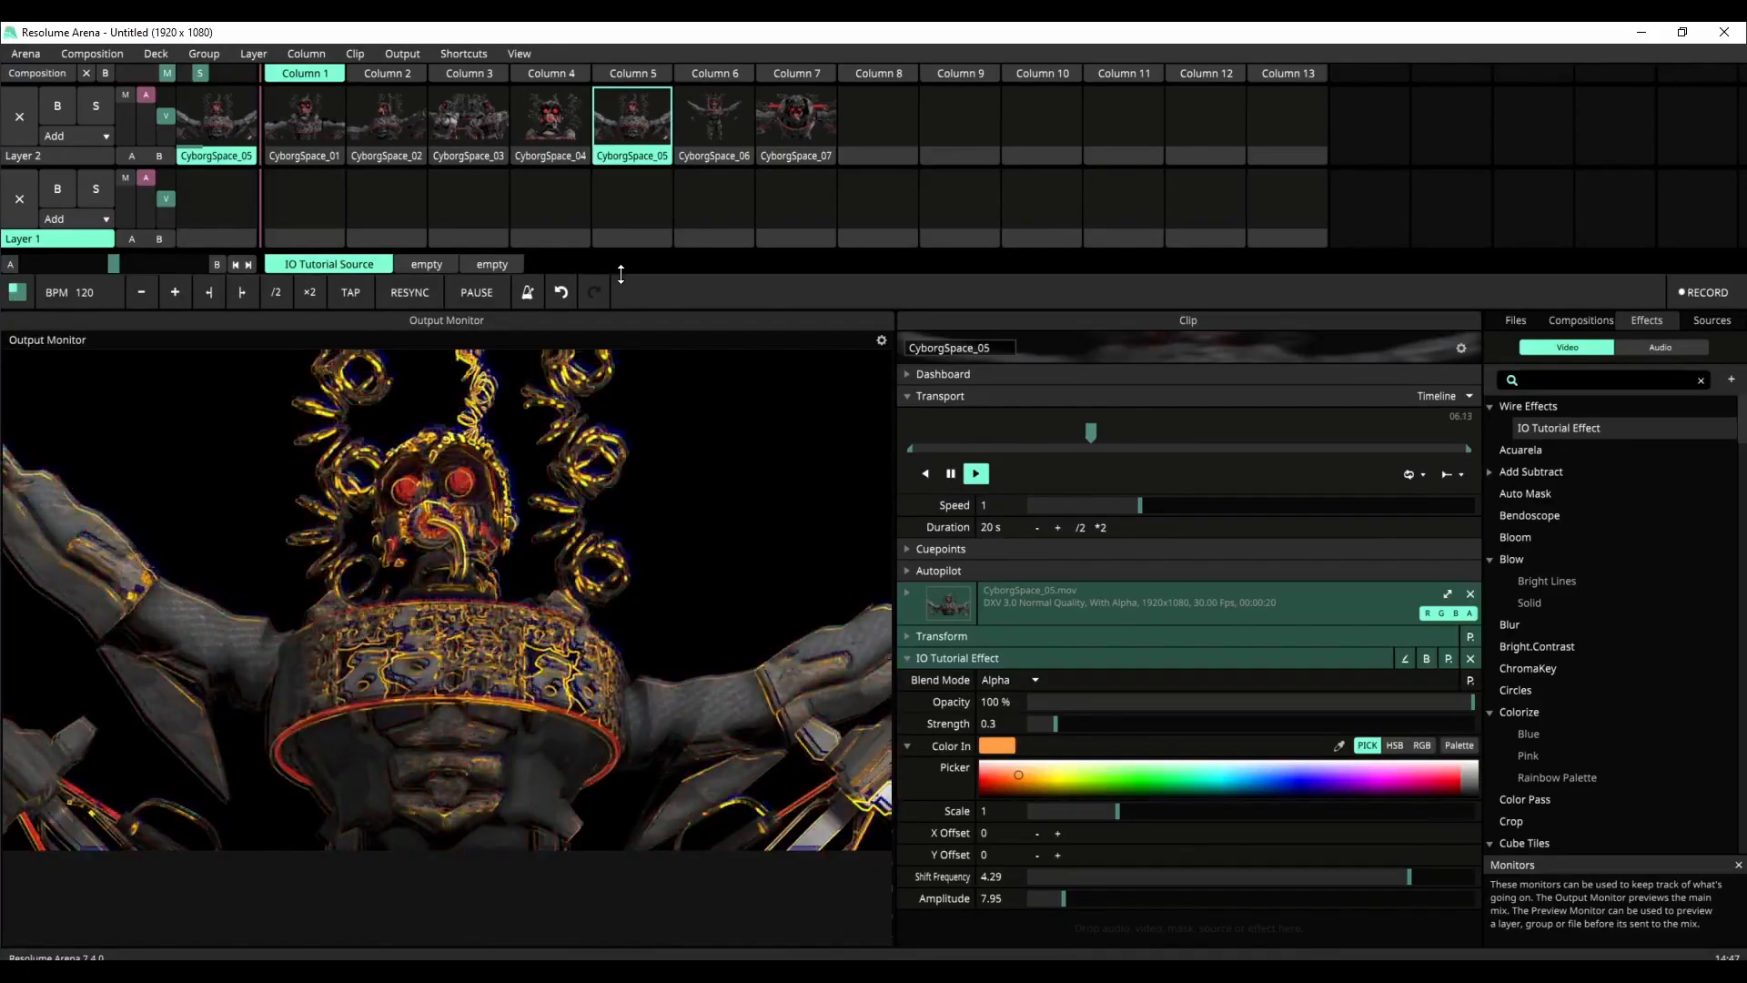
# Step: In Resolume Arena, play the CyborgSpace_01 clip and show the layer transition controls
pyautogui.click(357, 121)
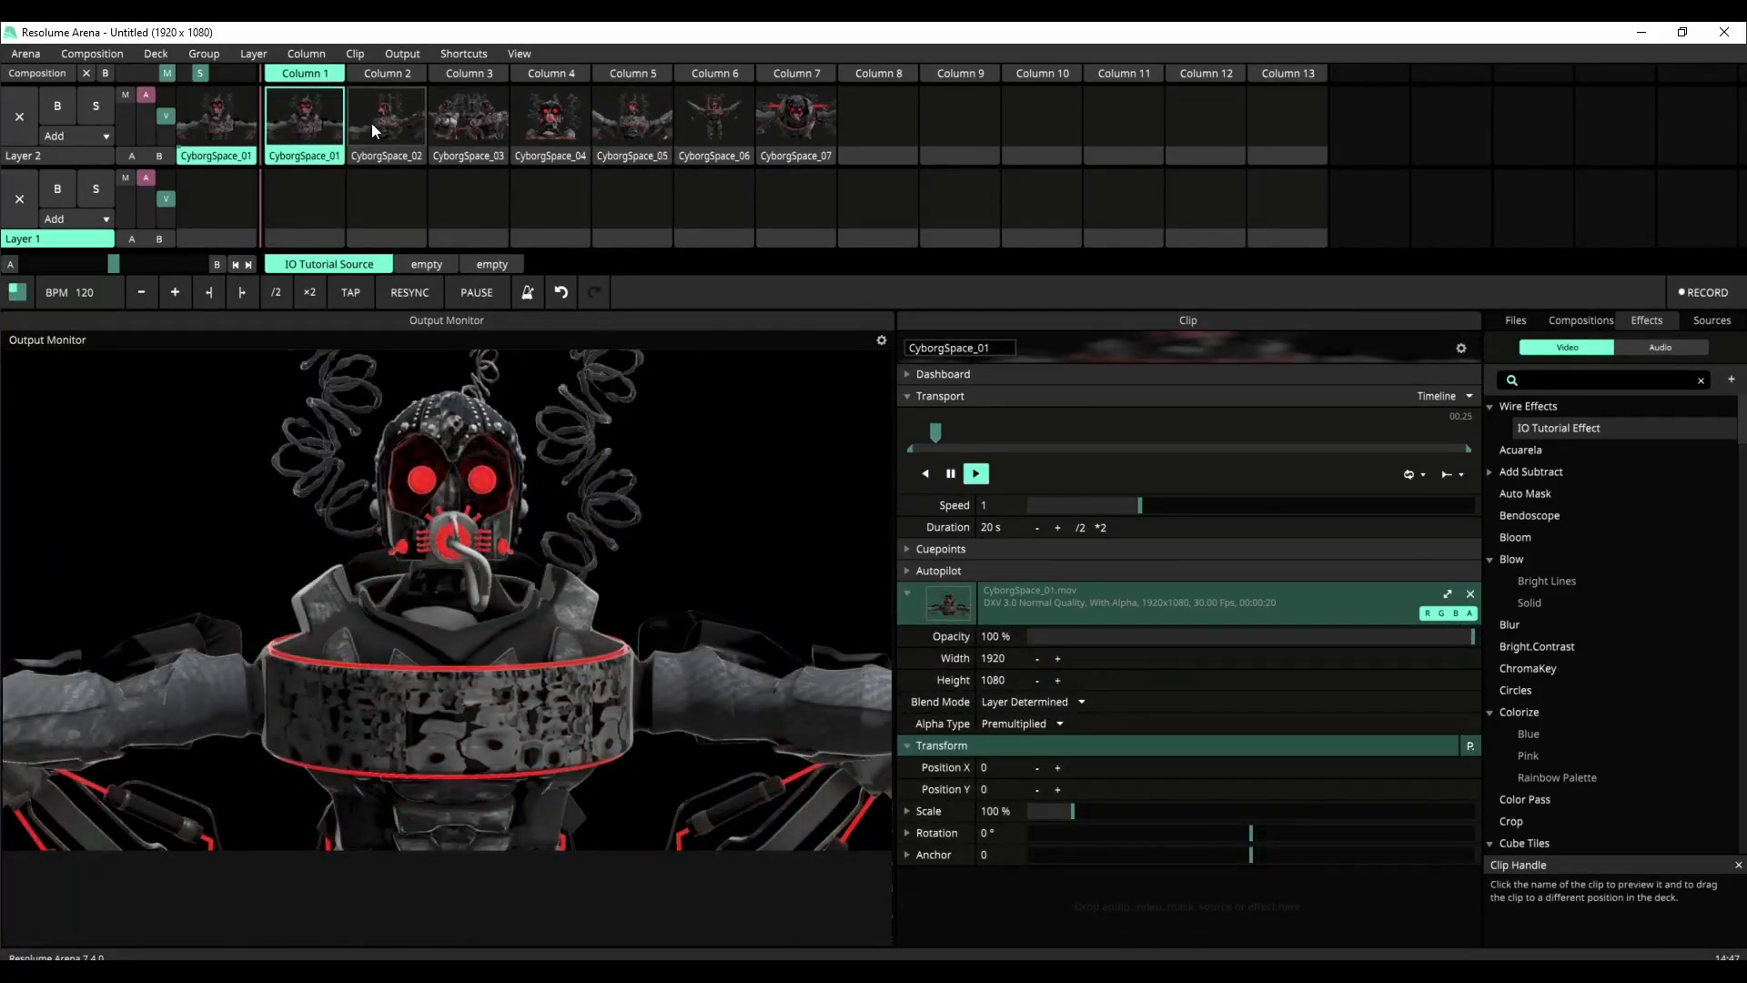
pyautogui.click(339, 124)
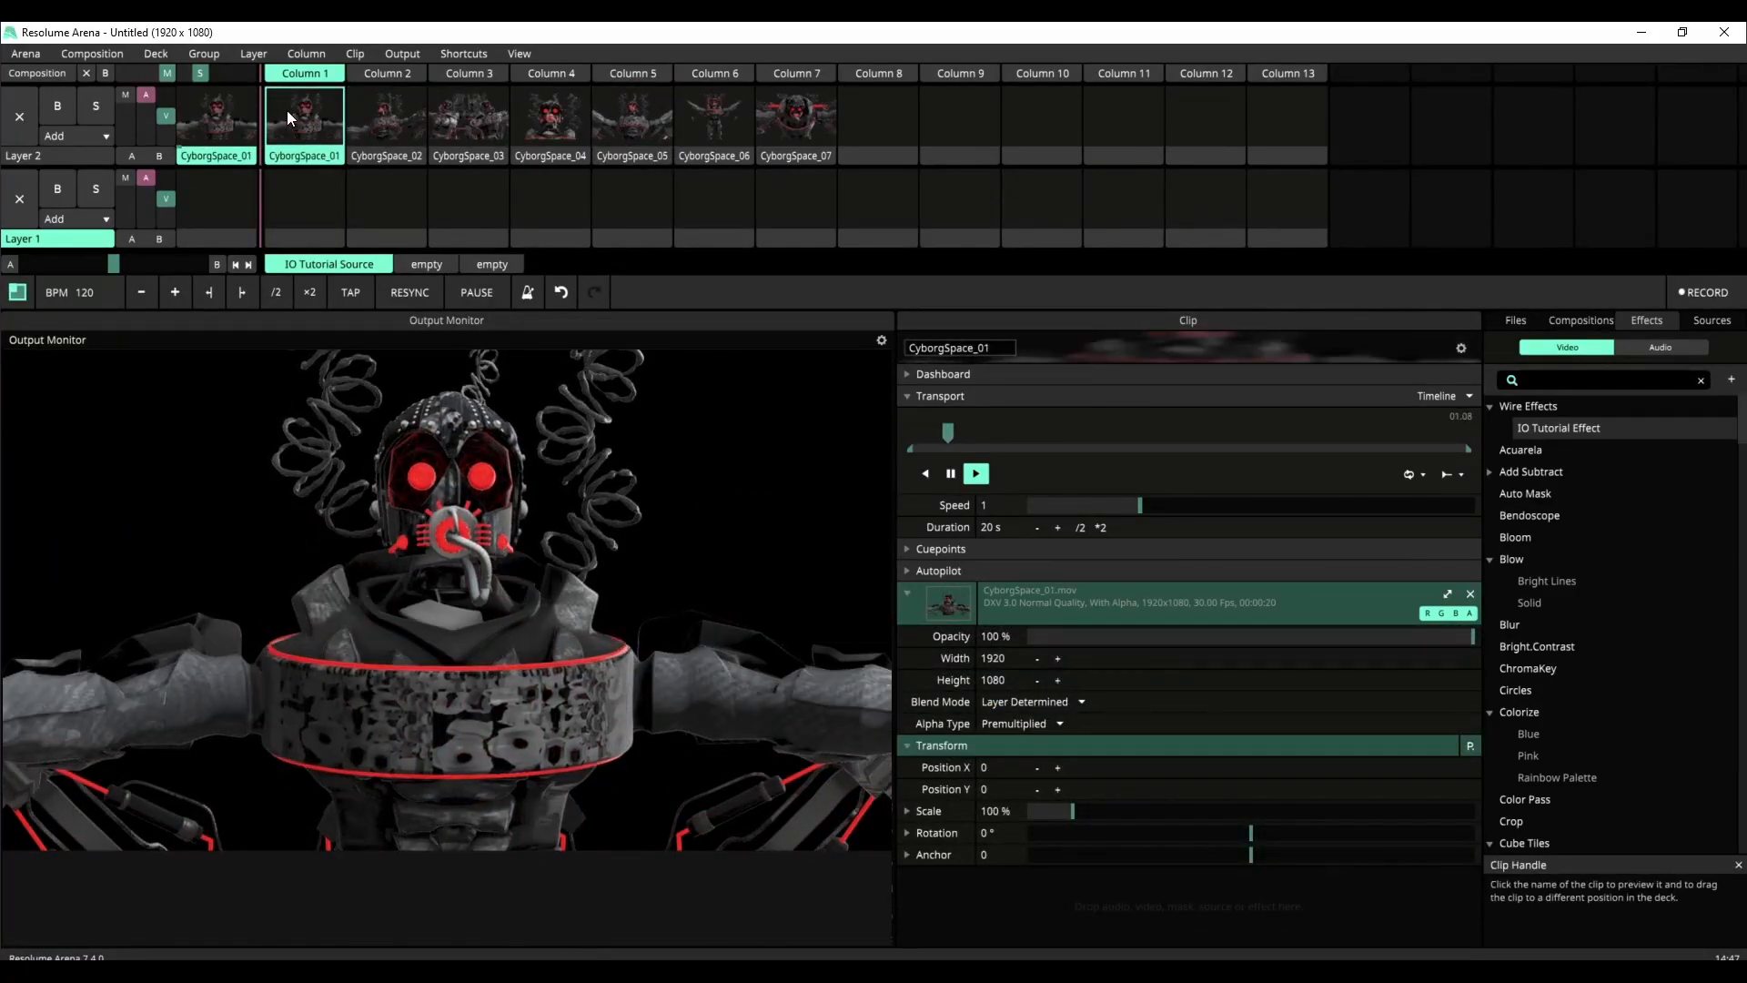
pyautogui.click(530, 51)
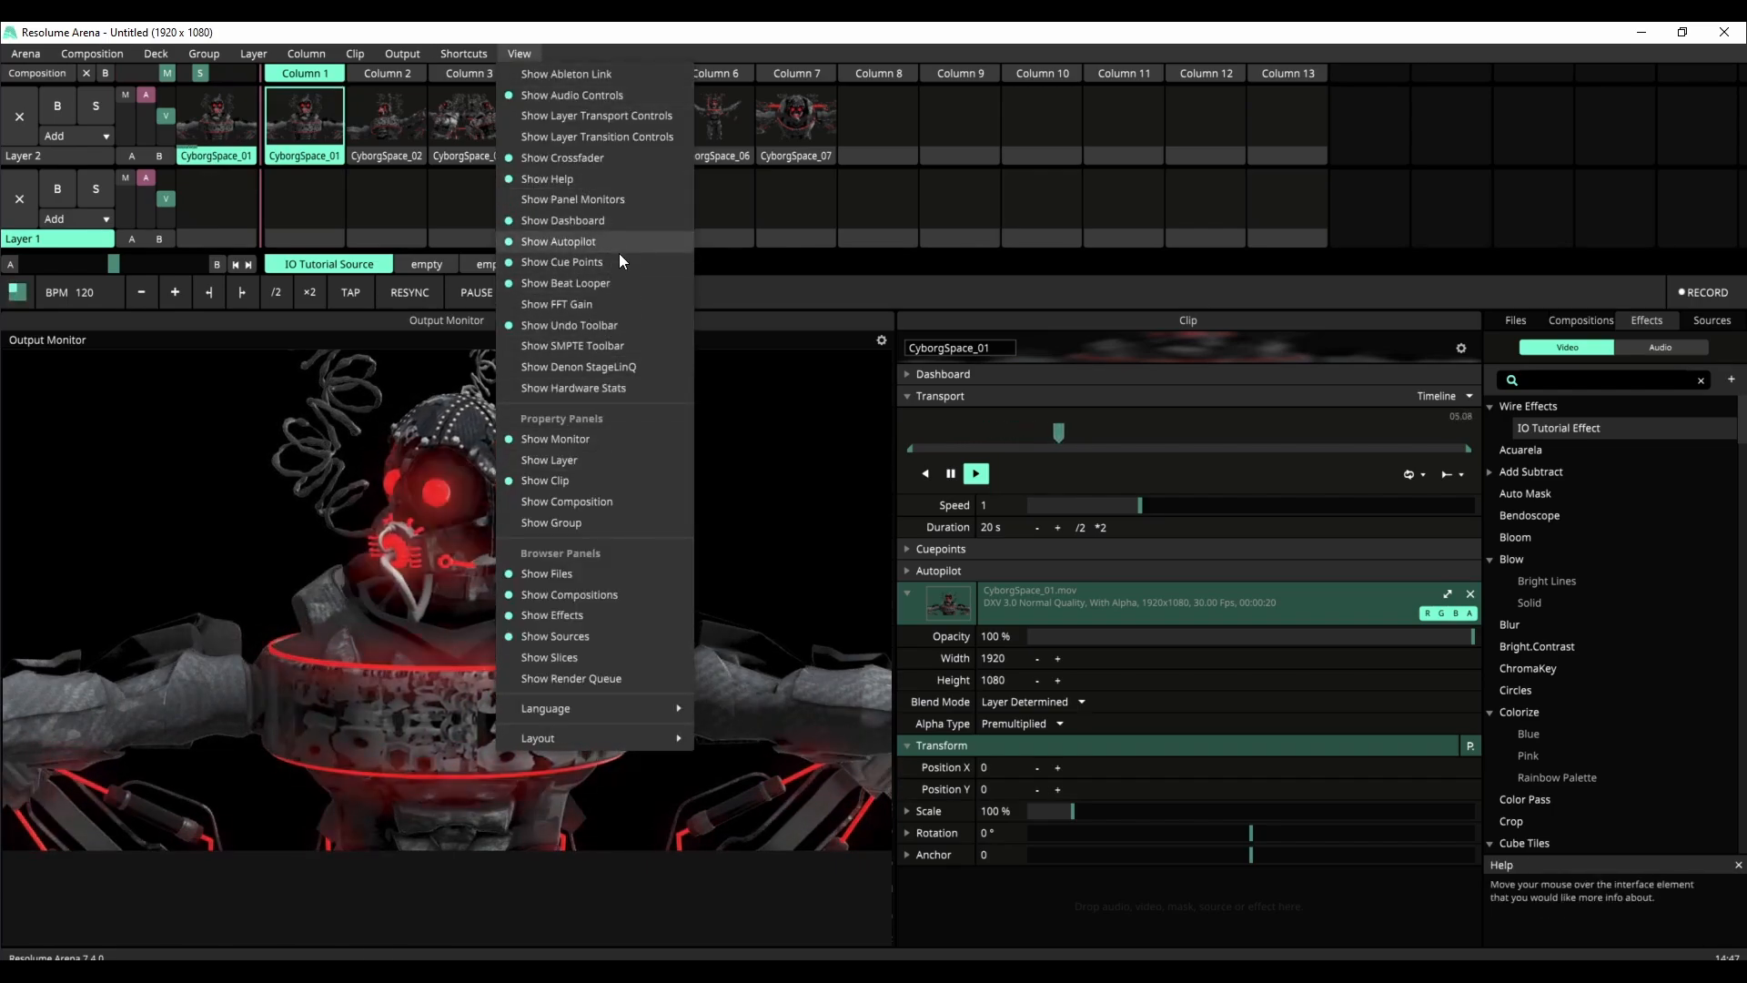
pyautogui.click(626, 138)
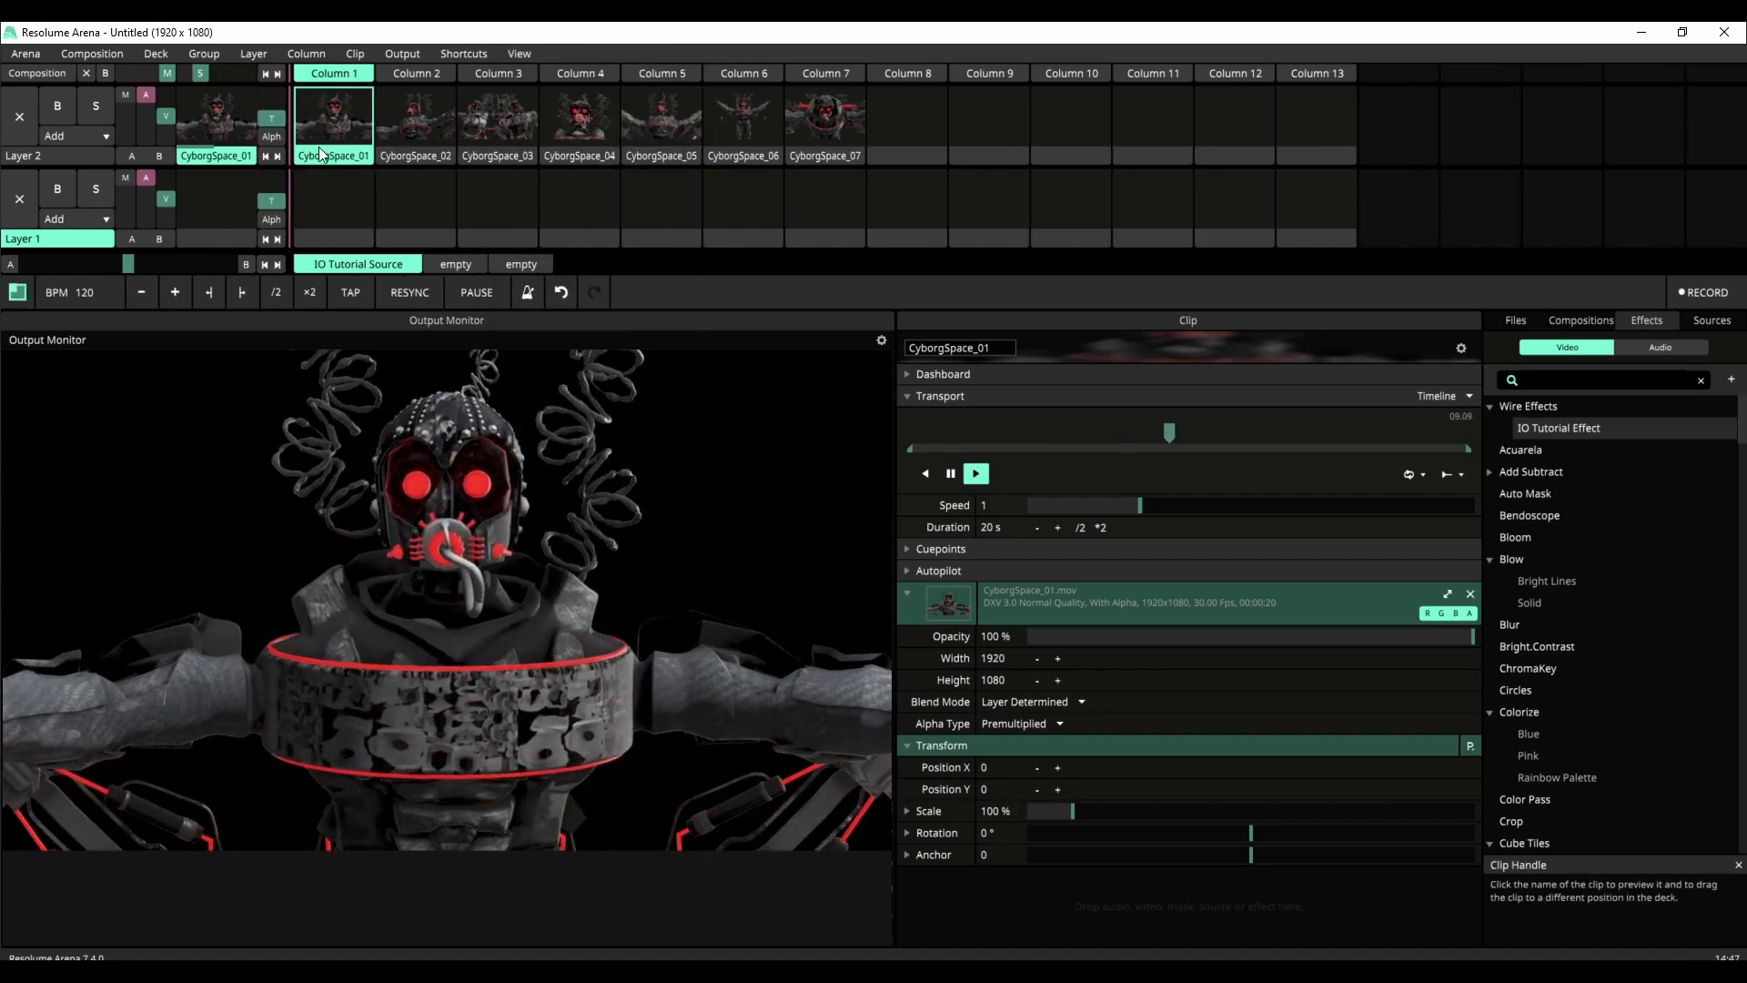
pyautogui.click(351, 122)
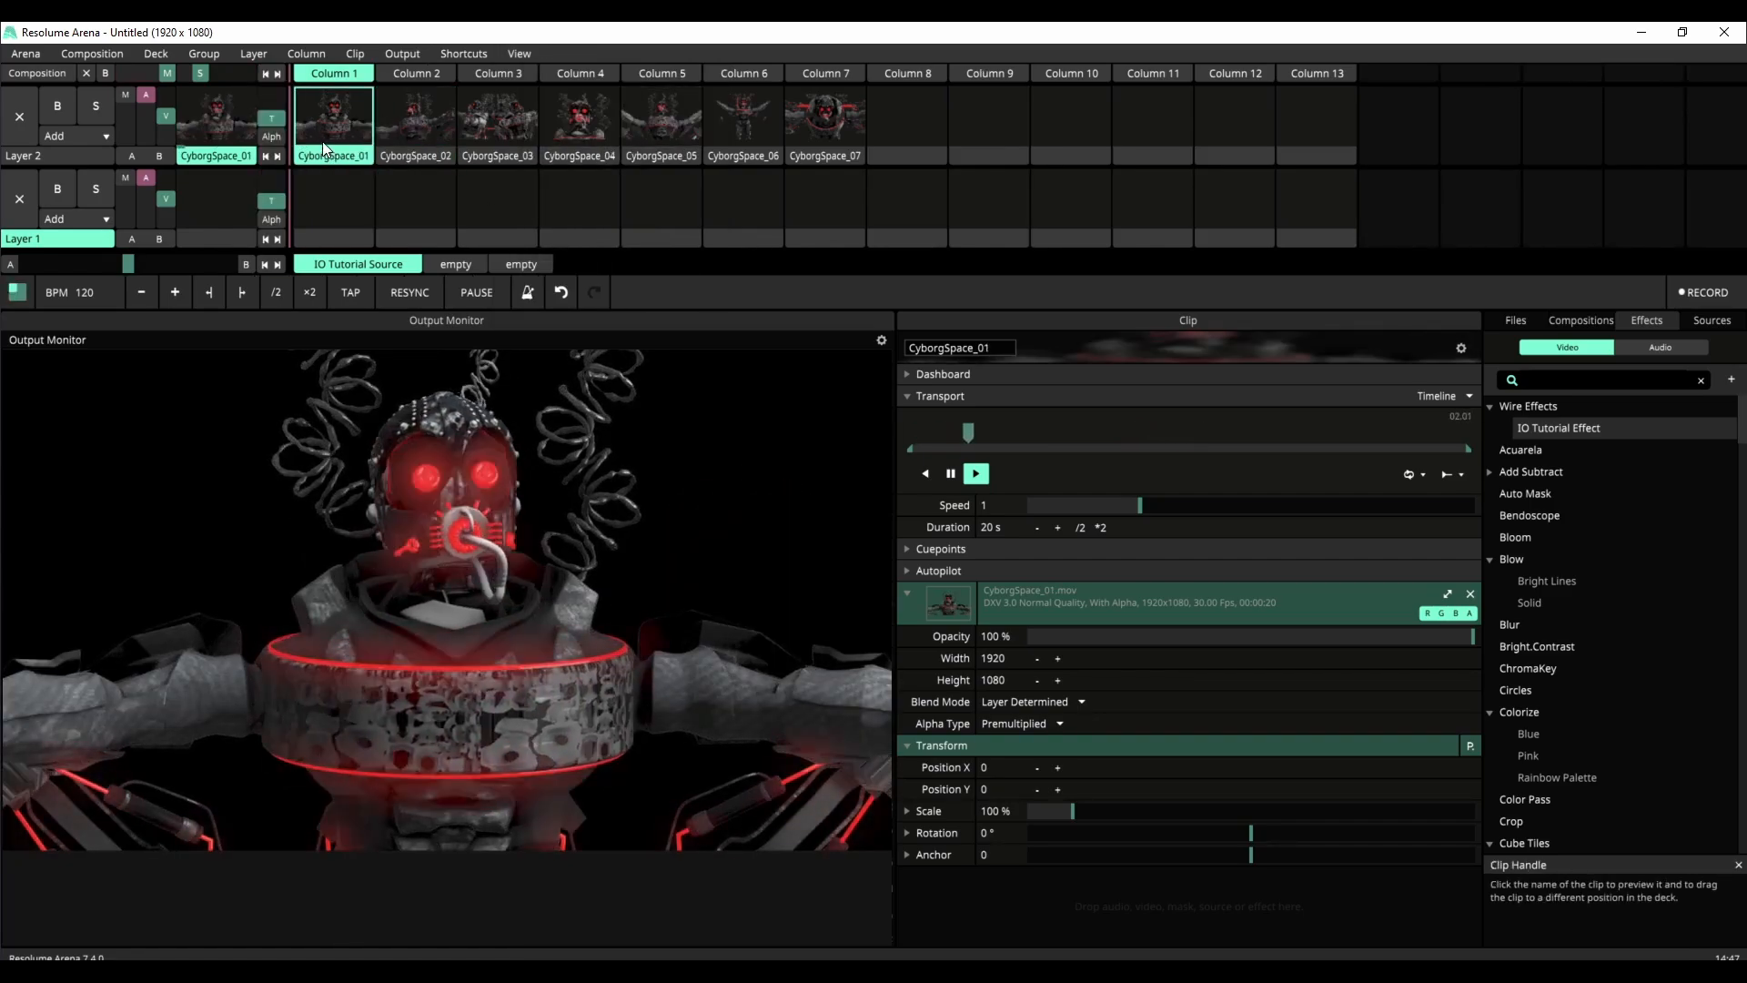
# Step: Set Layer 2's transition to Pixelate and test it by switching between CyborgSpace_01 and CyborgSpace_02
pyautogui.click(278, 137)
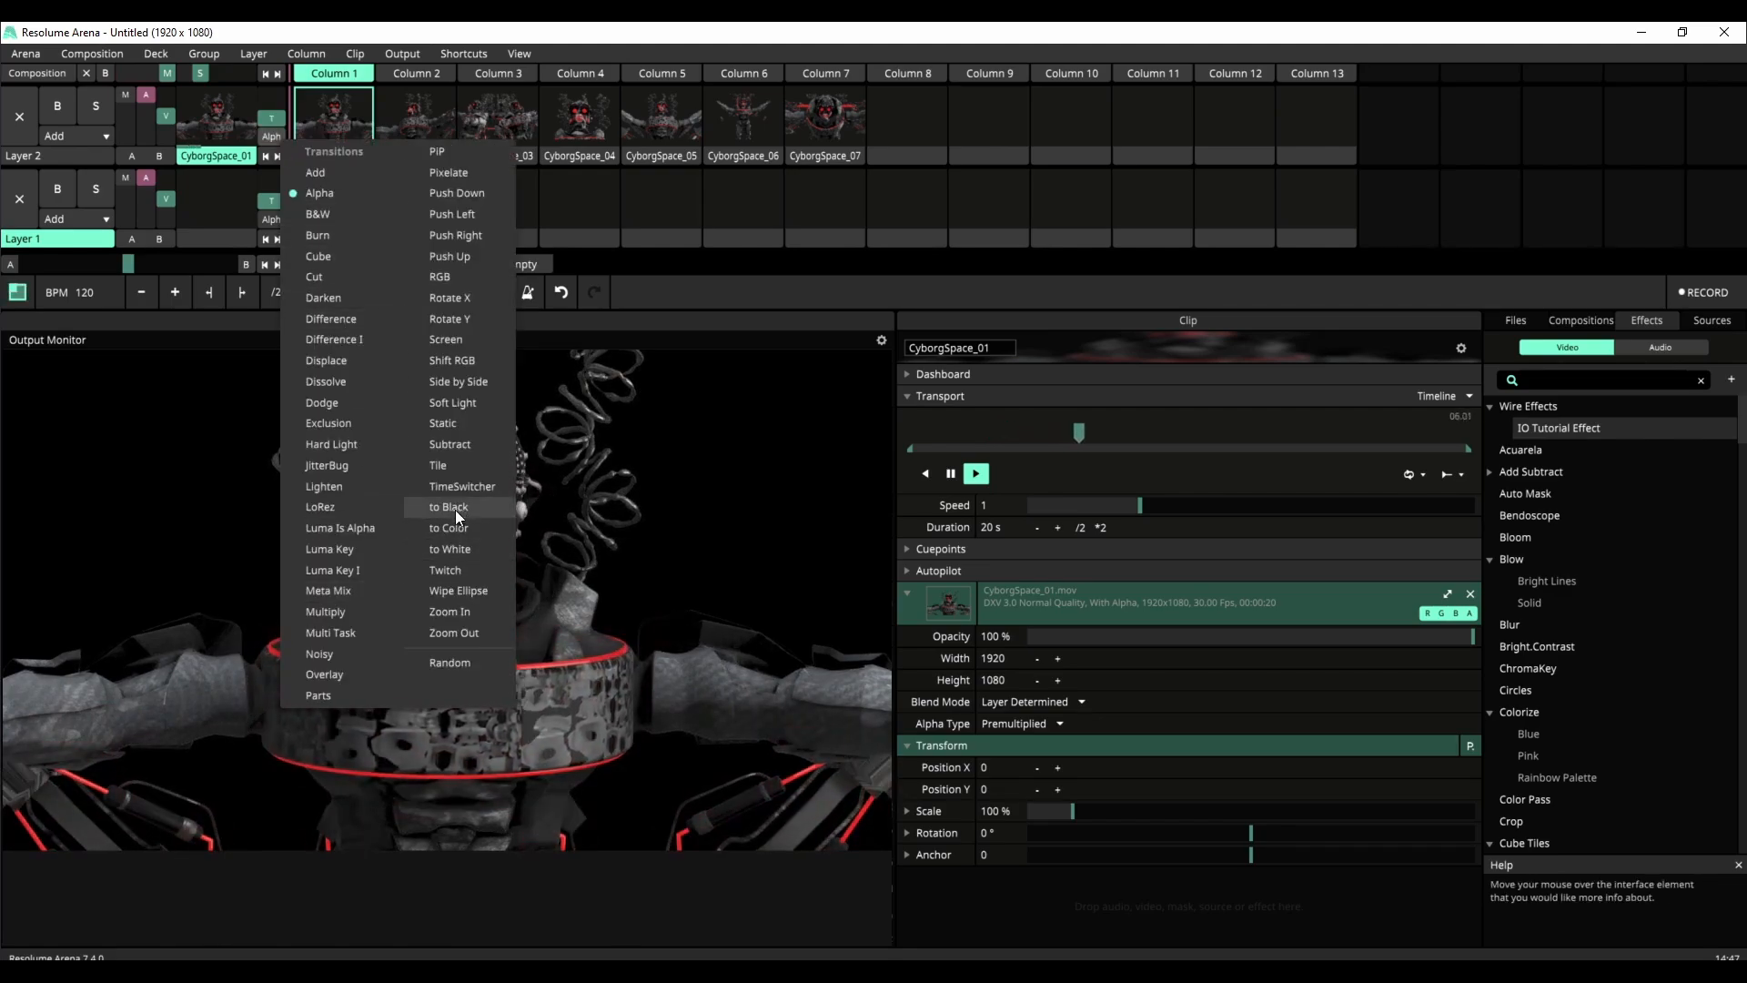
pyautogui.click(466, 177)
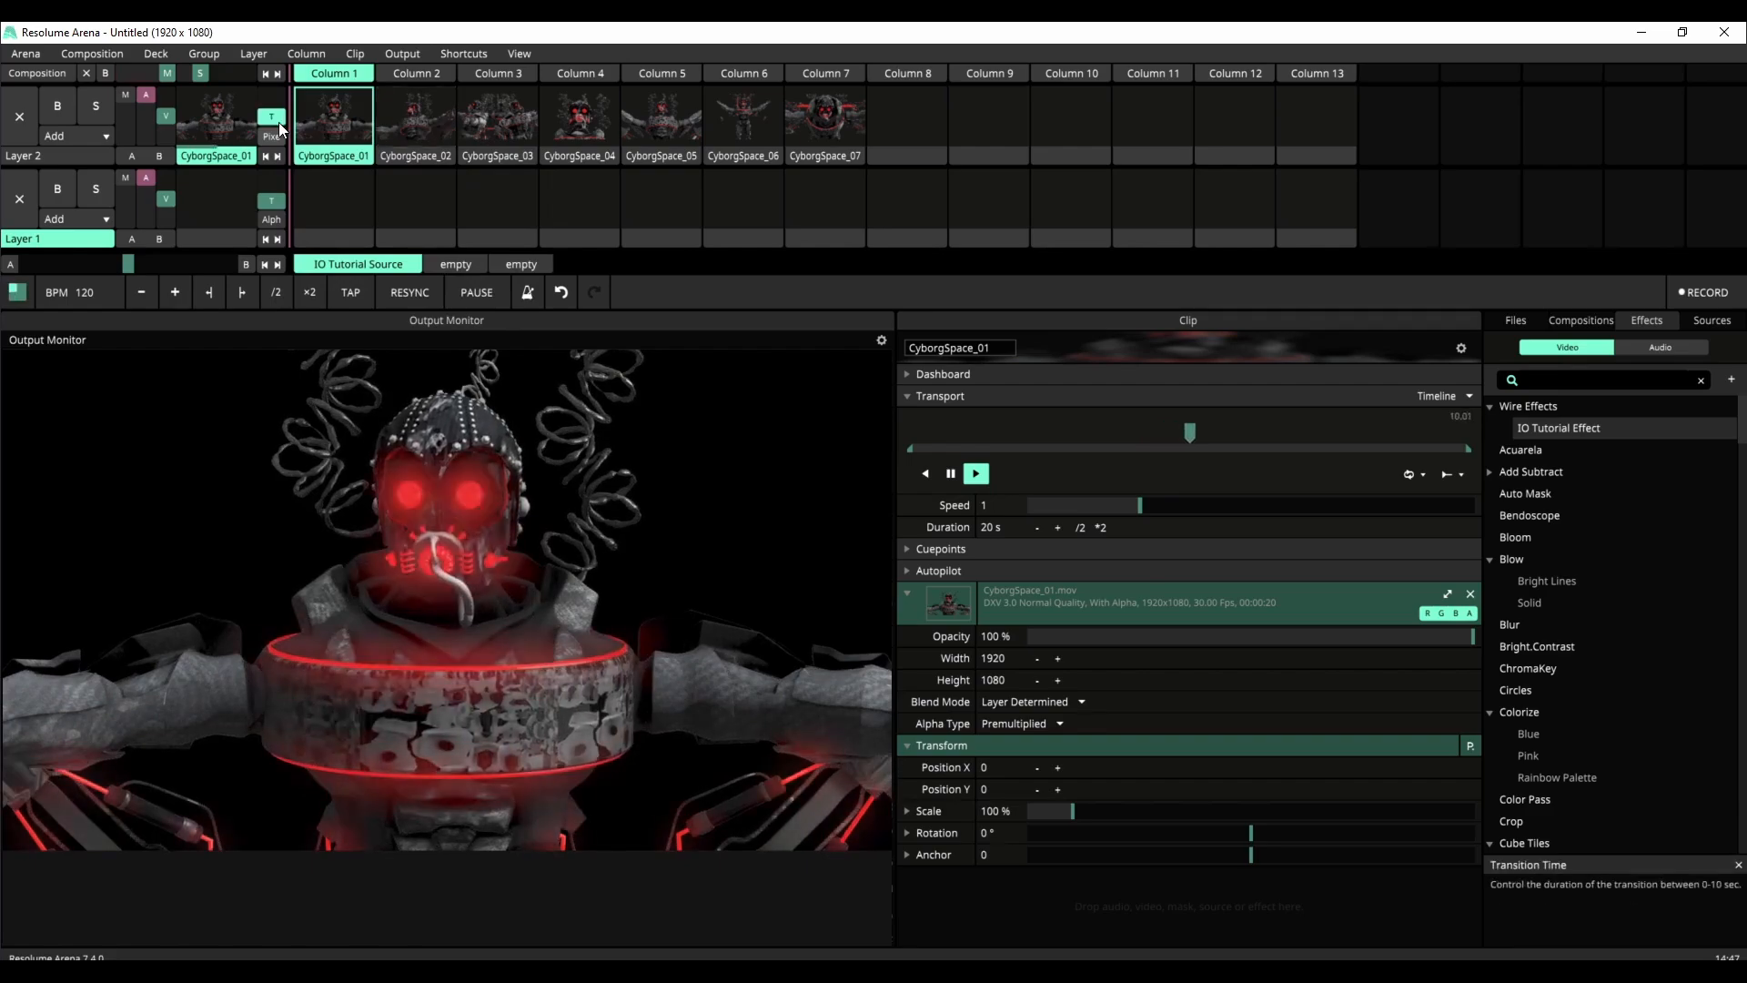
pyautogui.click(406, 122)
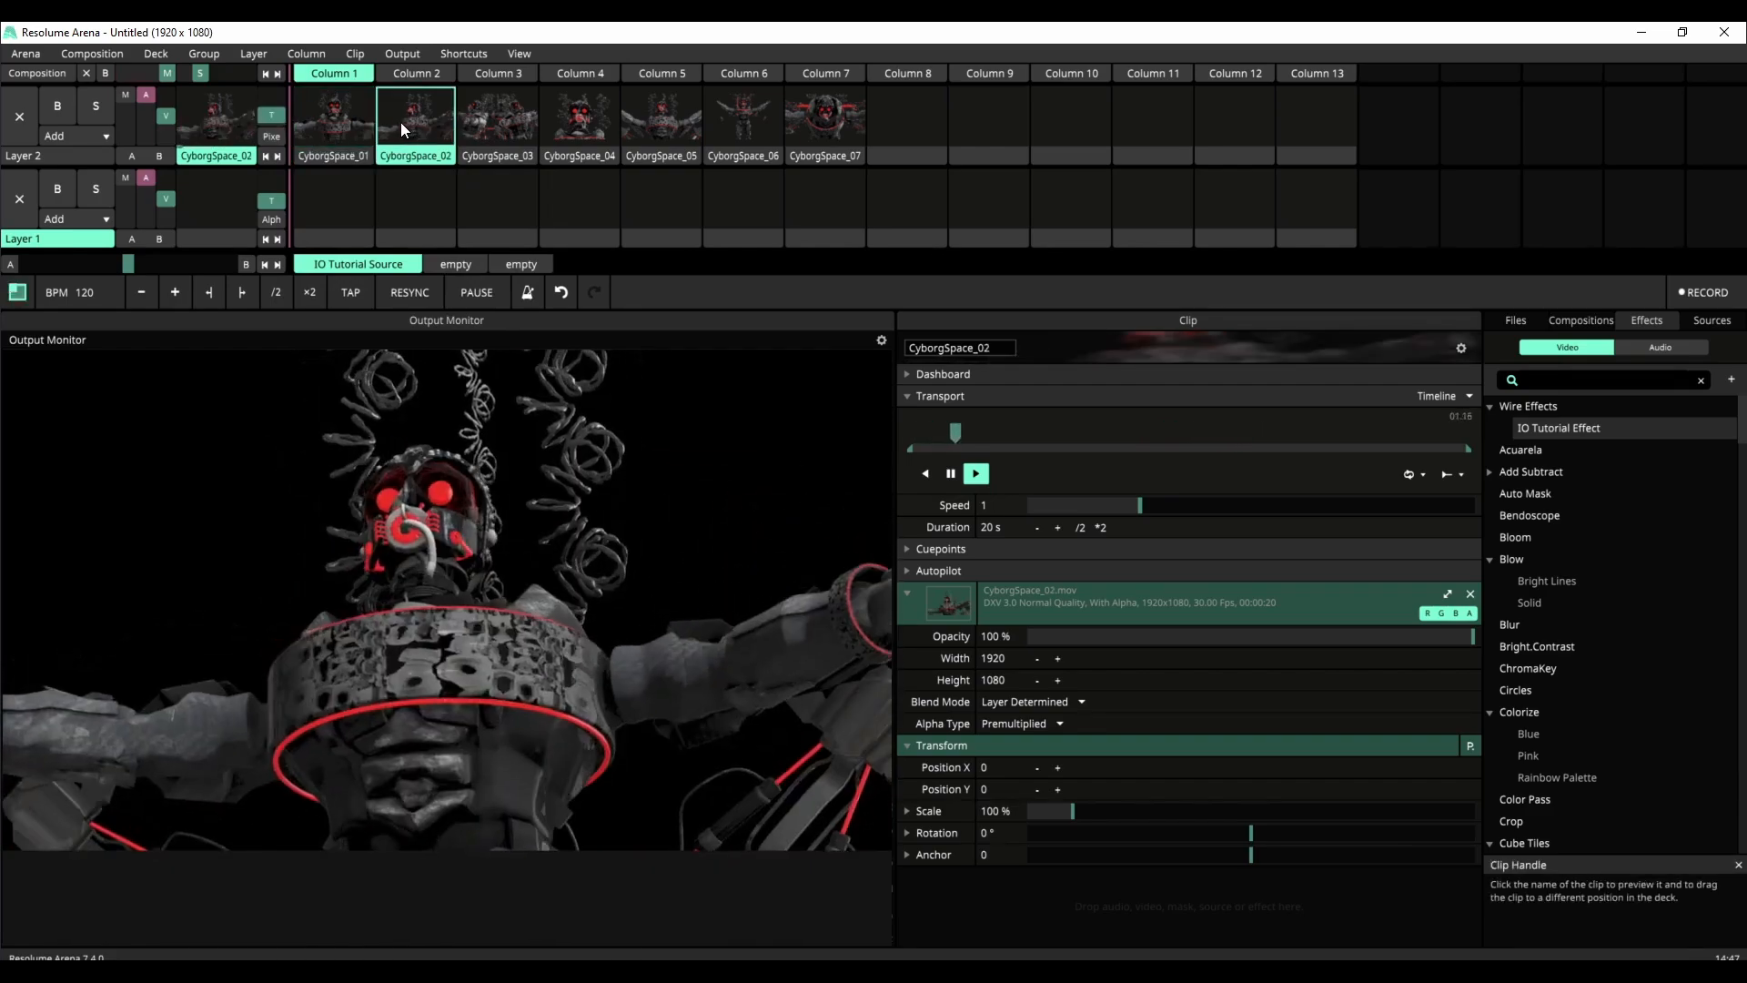
pyautogui.click(350, 137)
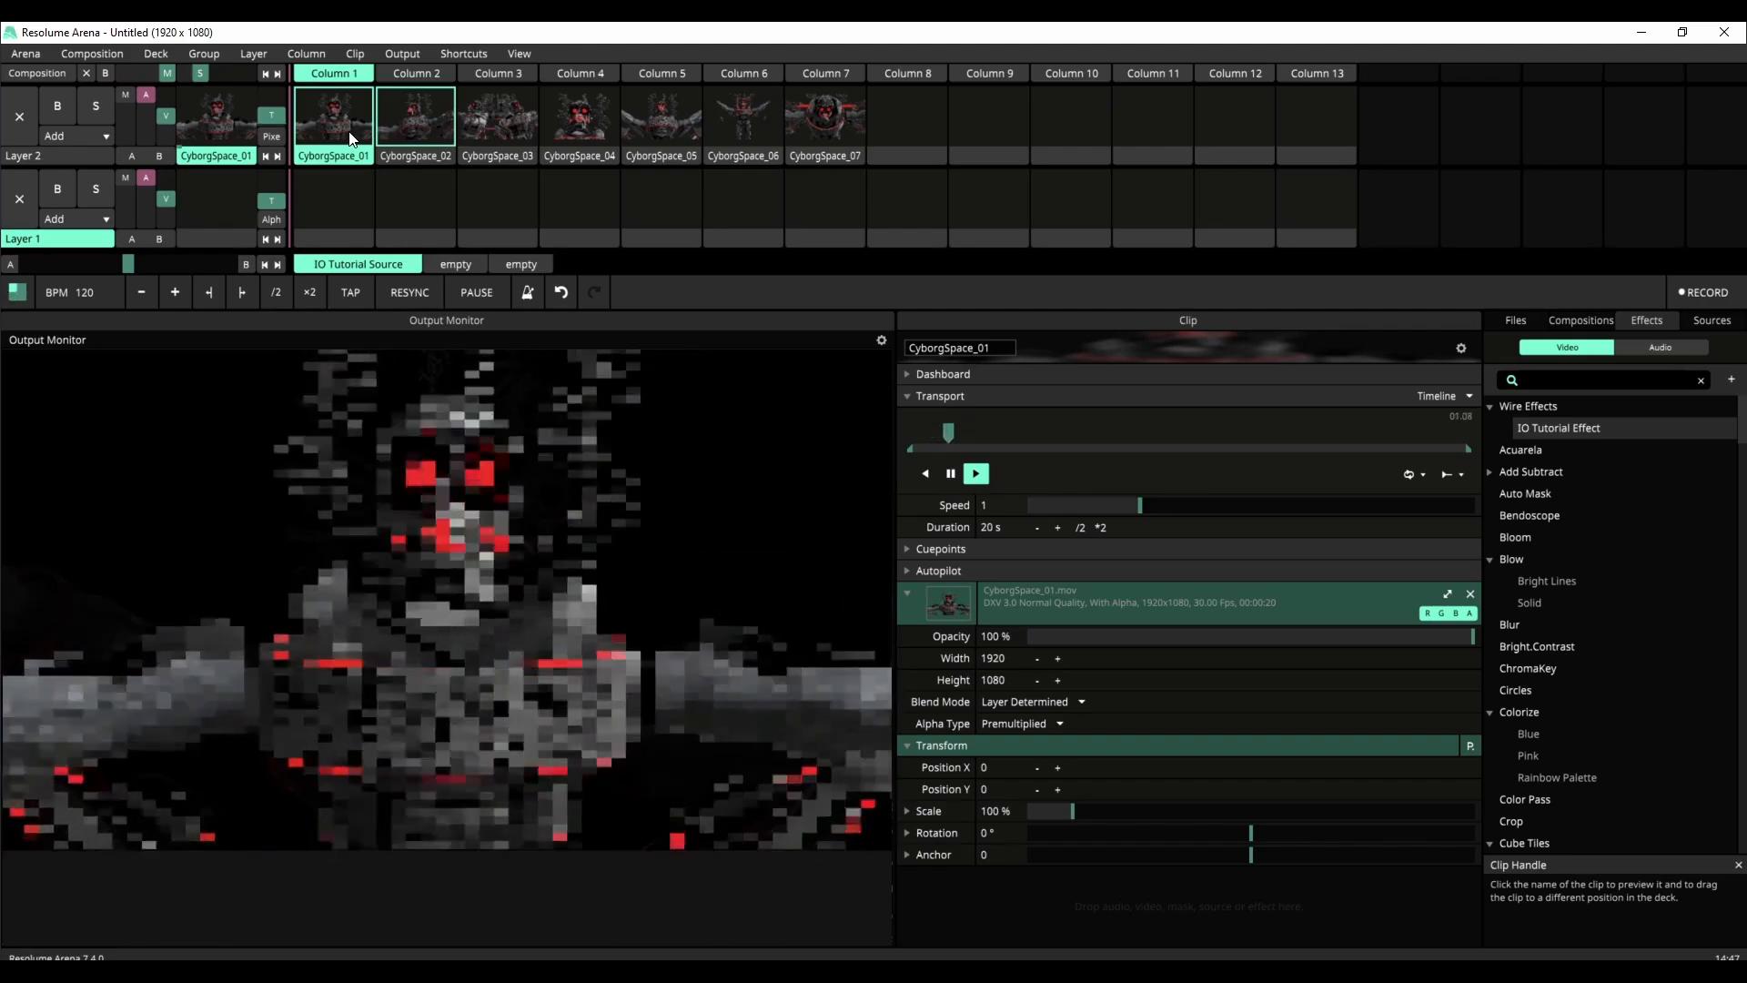
pyautogui.click(406, 142)
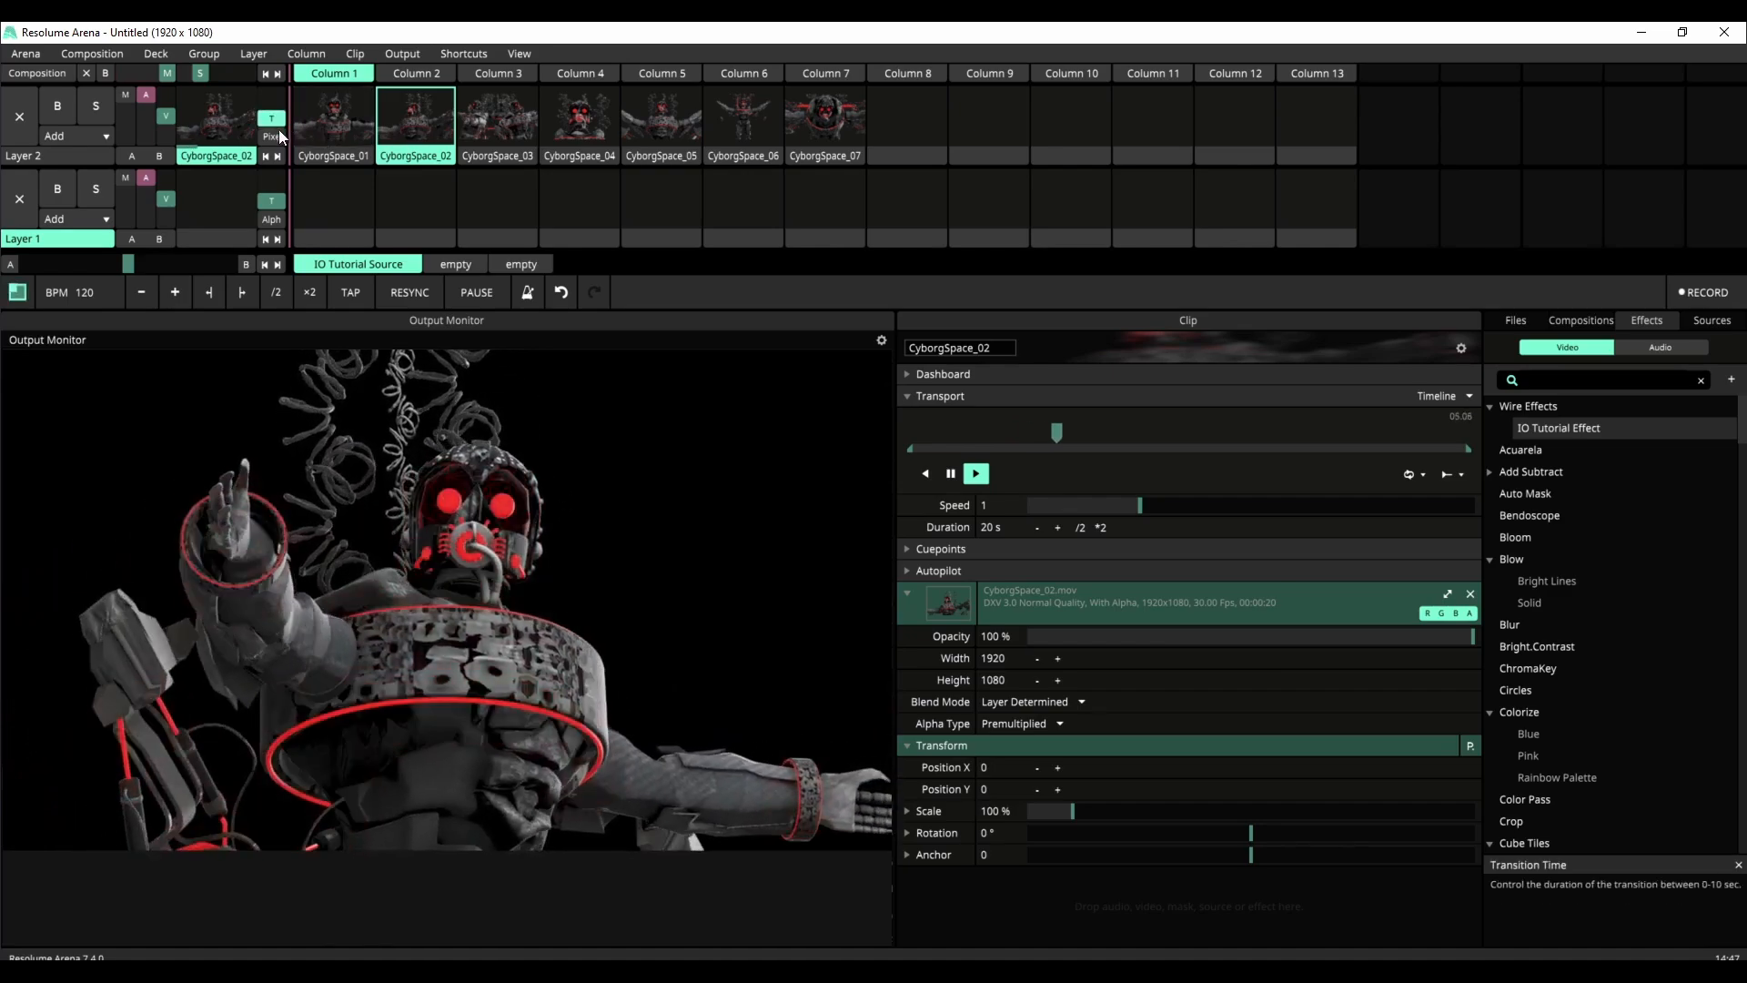
# Step: Move CyborgSpace_02 to Layer 1 and play it with CyborgSpace_01 via Column 1, both layers at full video opacity
pyautogui.moveTo(415, 157); pyautogui.dragTo(343, 208)
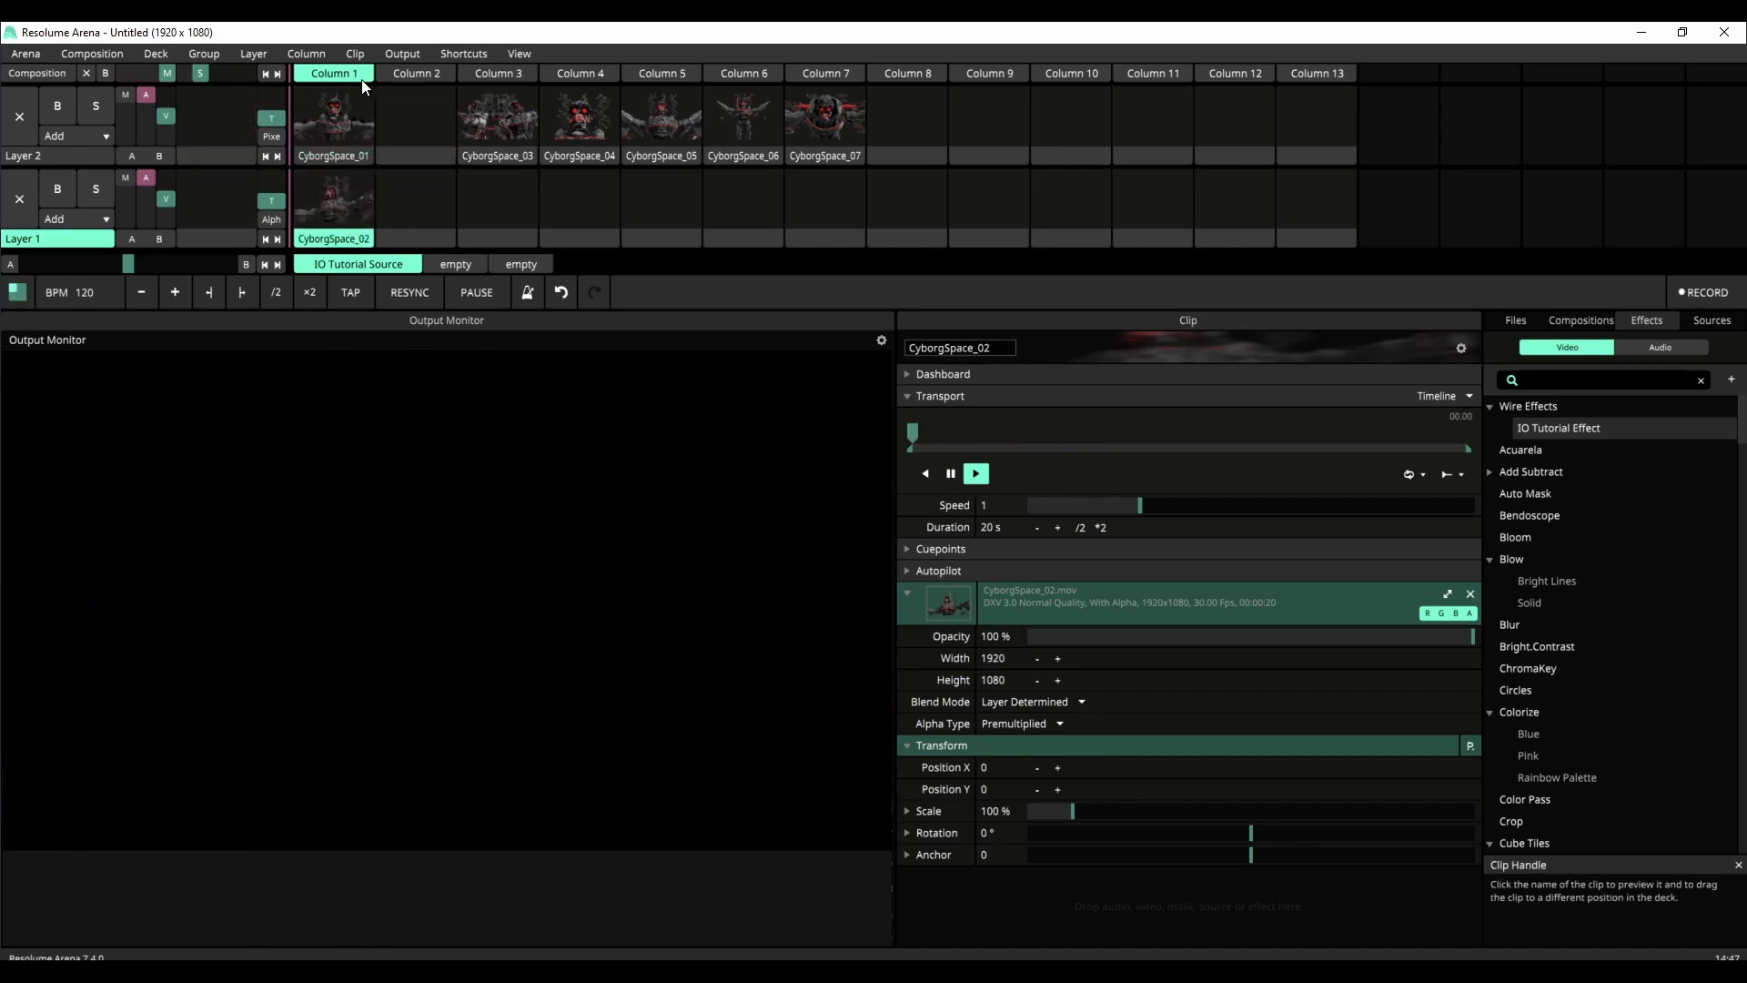
pyautogui.click(361, 80)
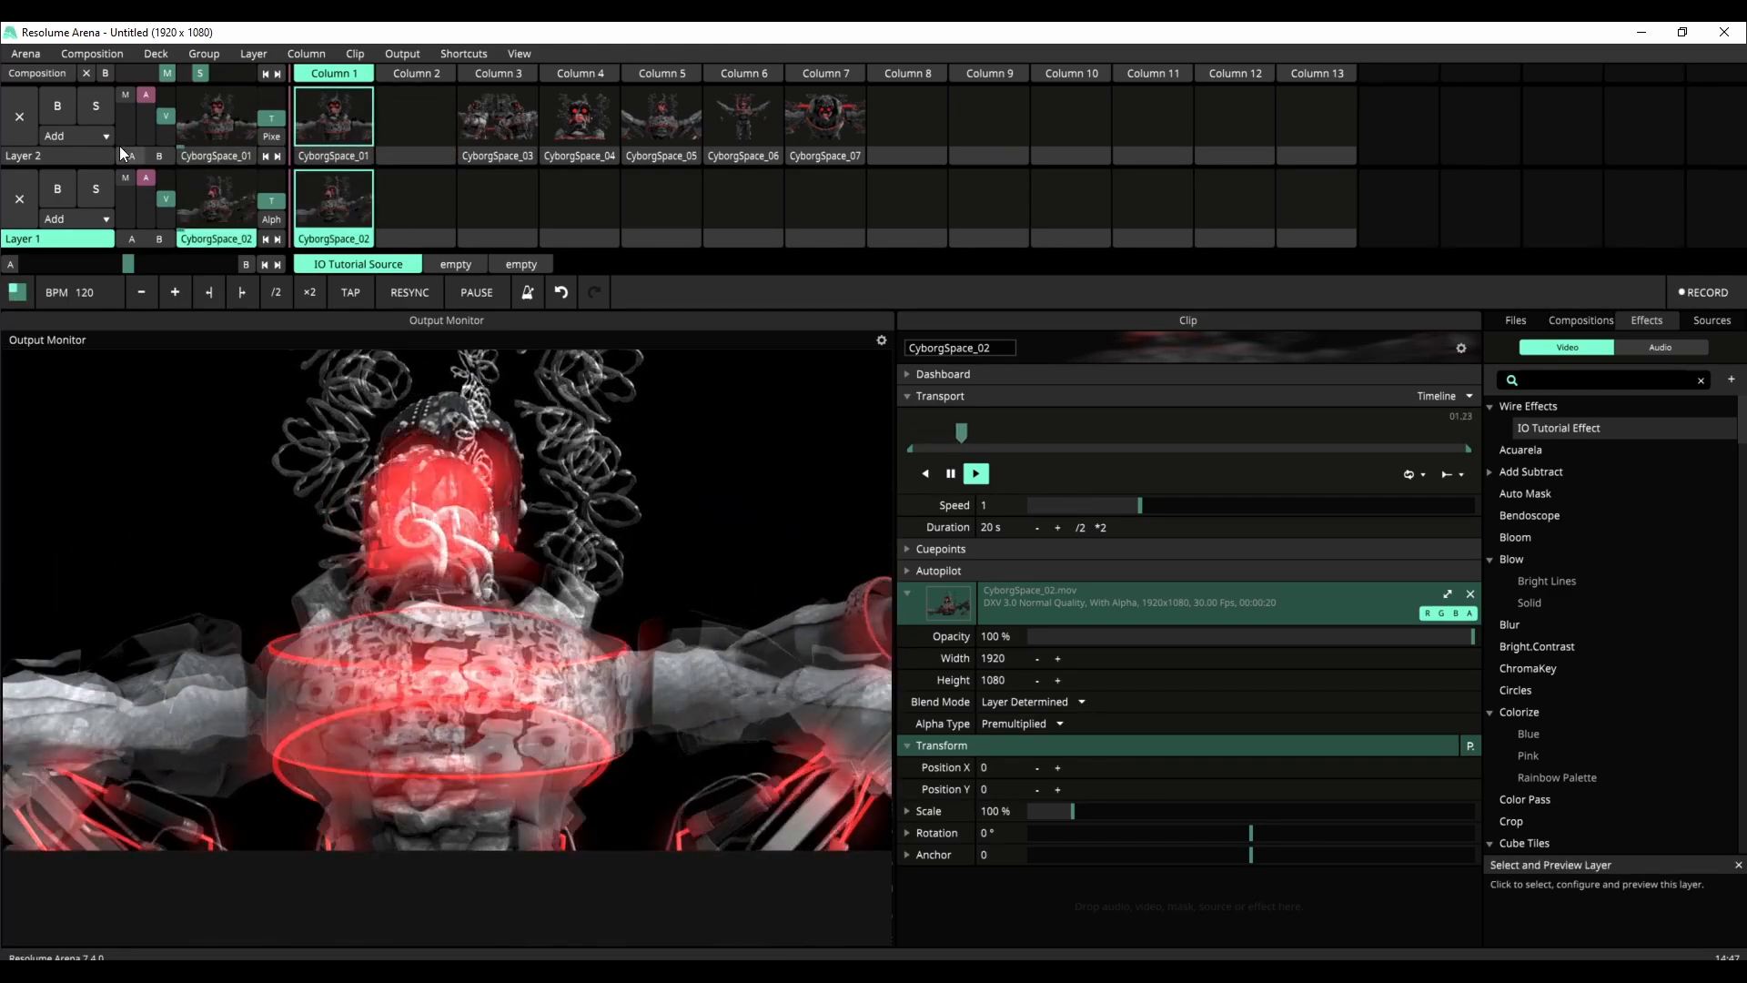
pyautogui.moveTo(164, 115); pyautogui.dragTo(167, 91)
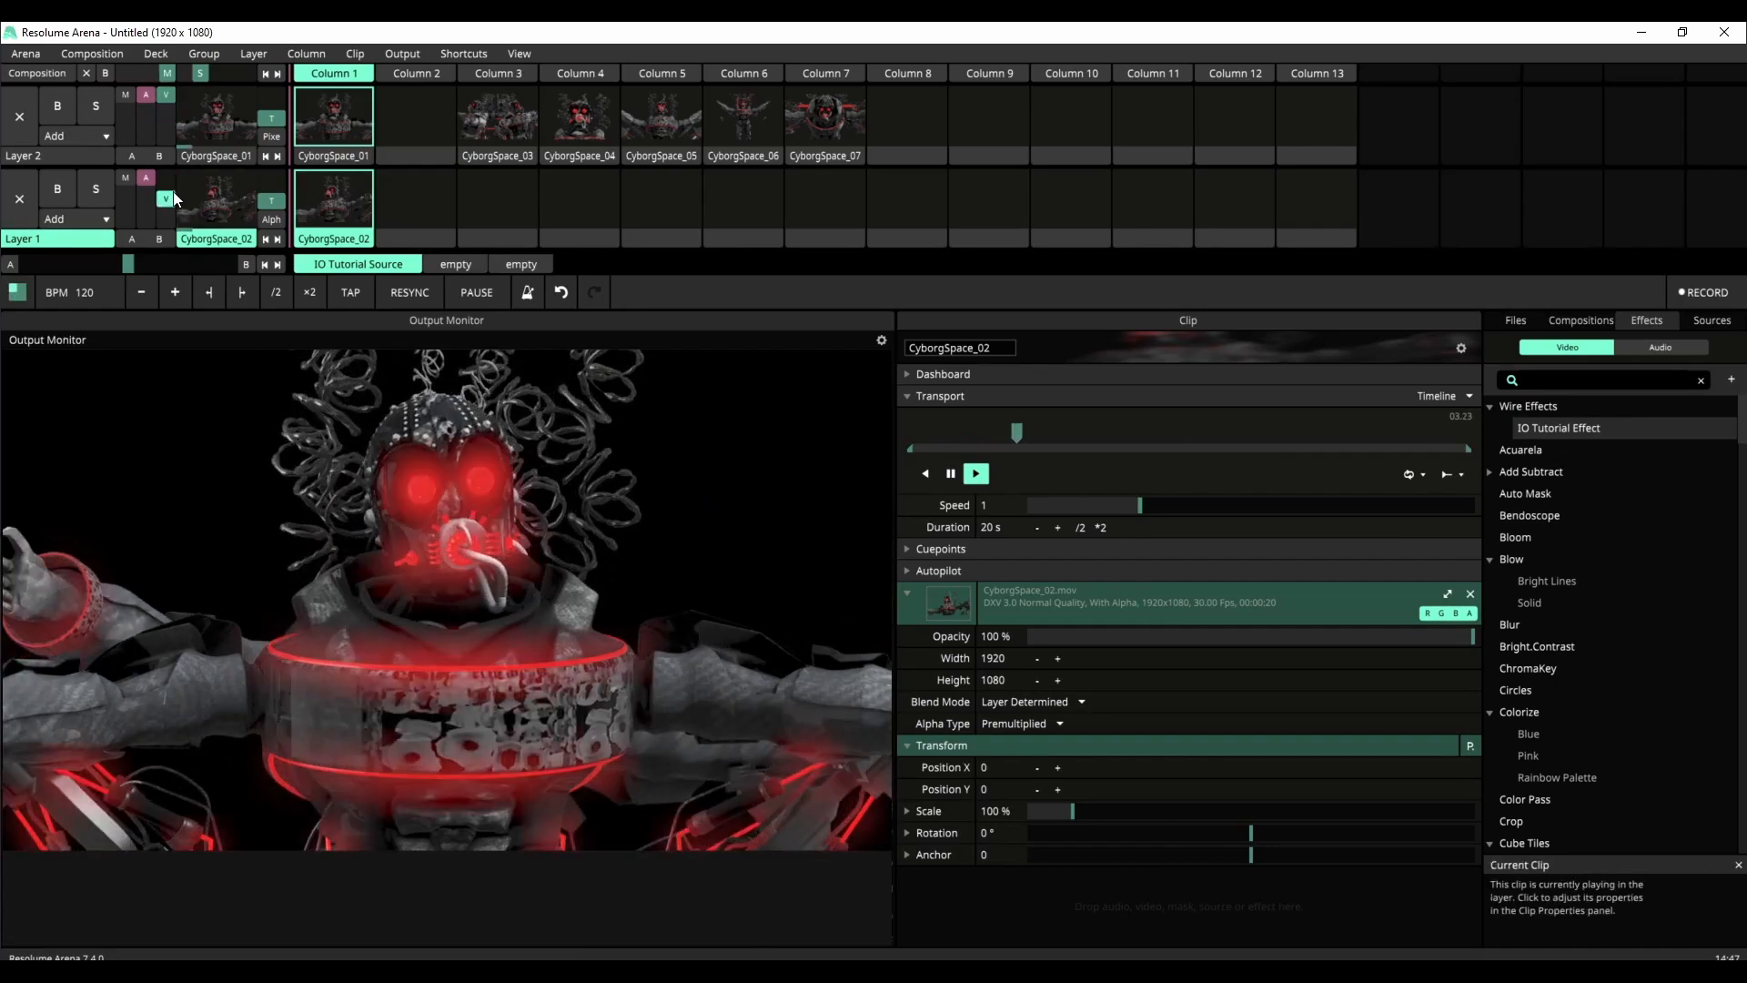
pyautogui.moveTo(173, 198); pyautogui.dragTo(161, 149)
# Step: Set Layer 2's blend mode to Pixelate and sweep its video opacity down and back to full
pyautogui.click(100, 134)
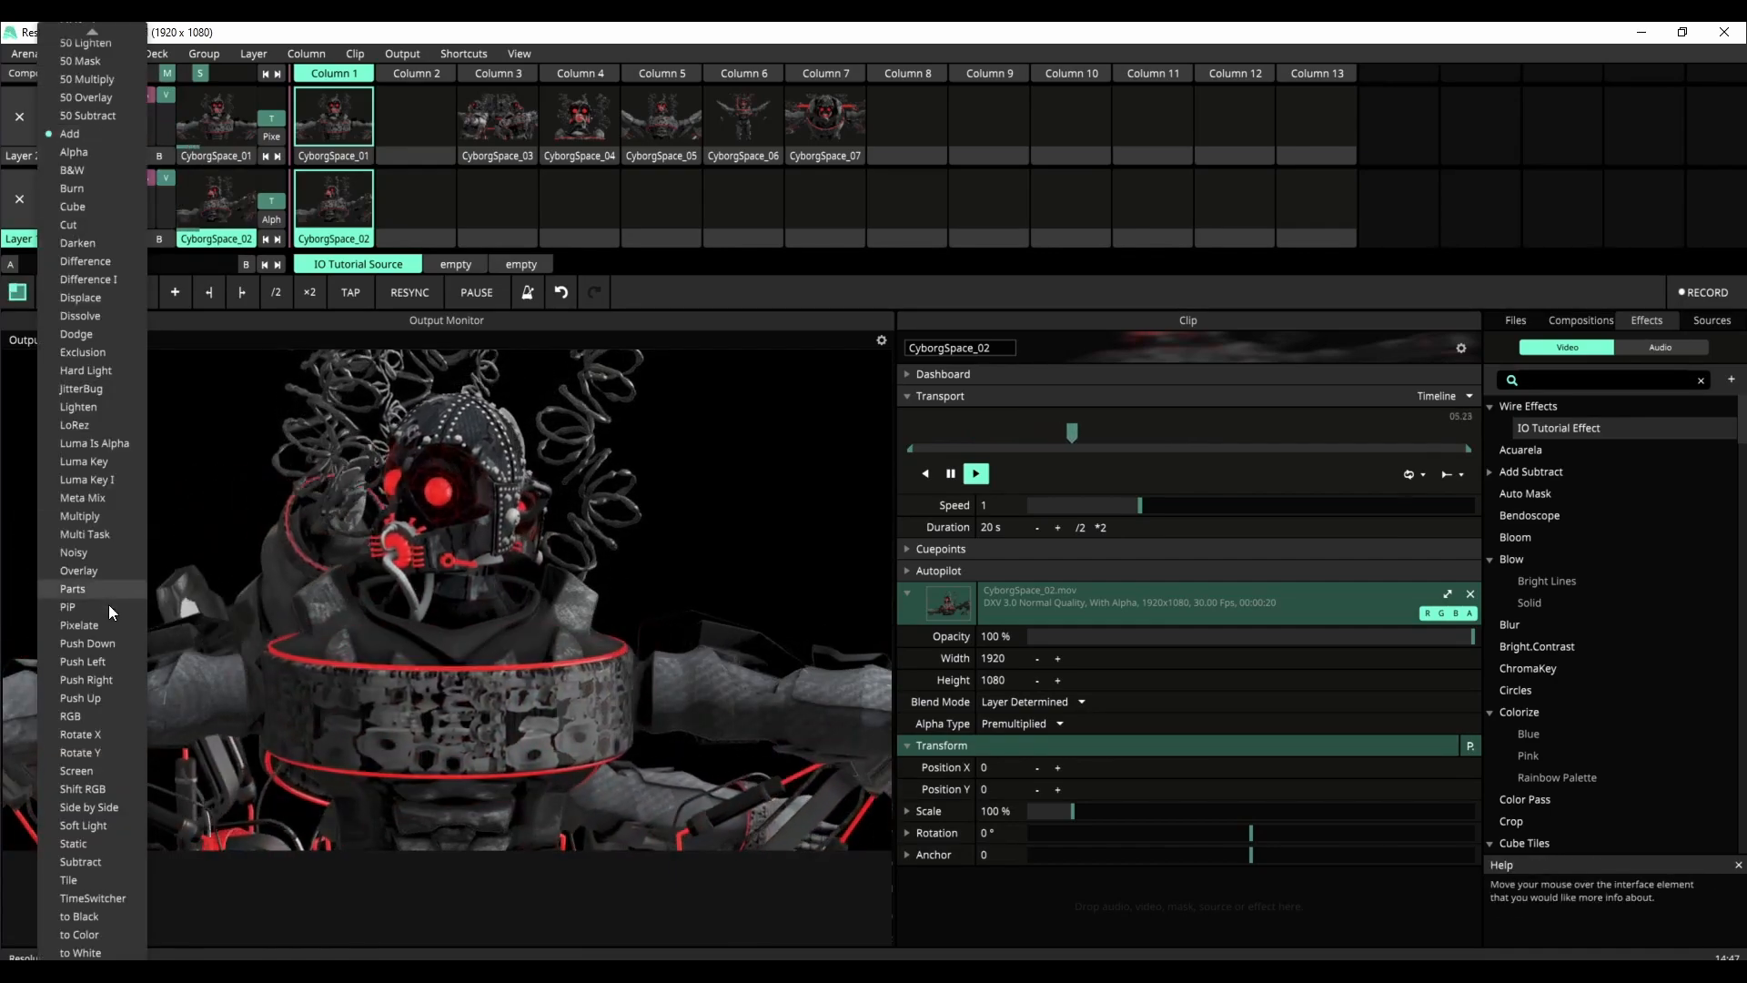
pyautogui.click(100, 626)
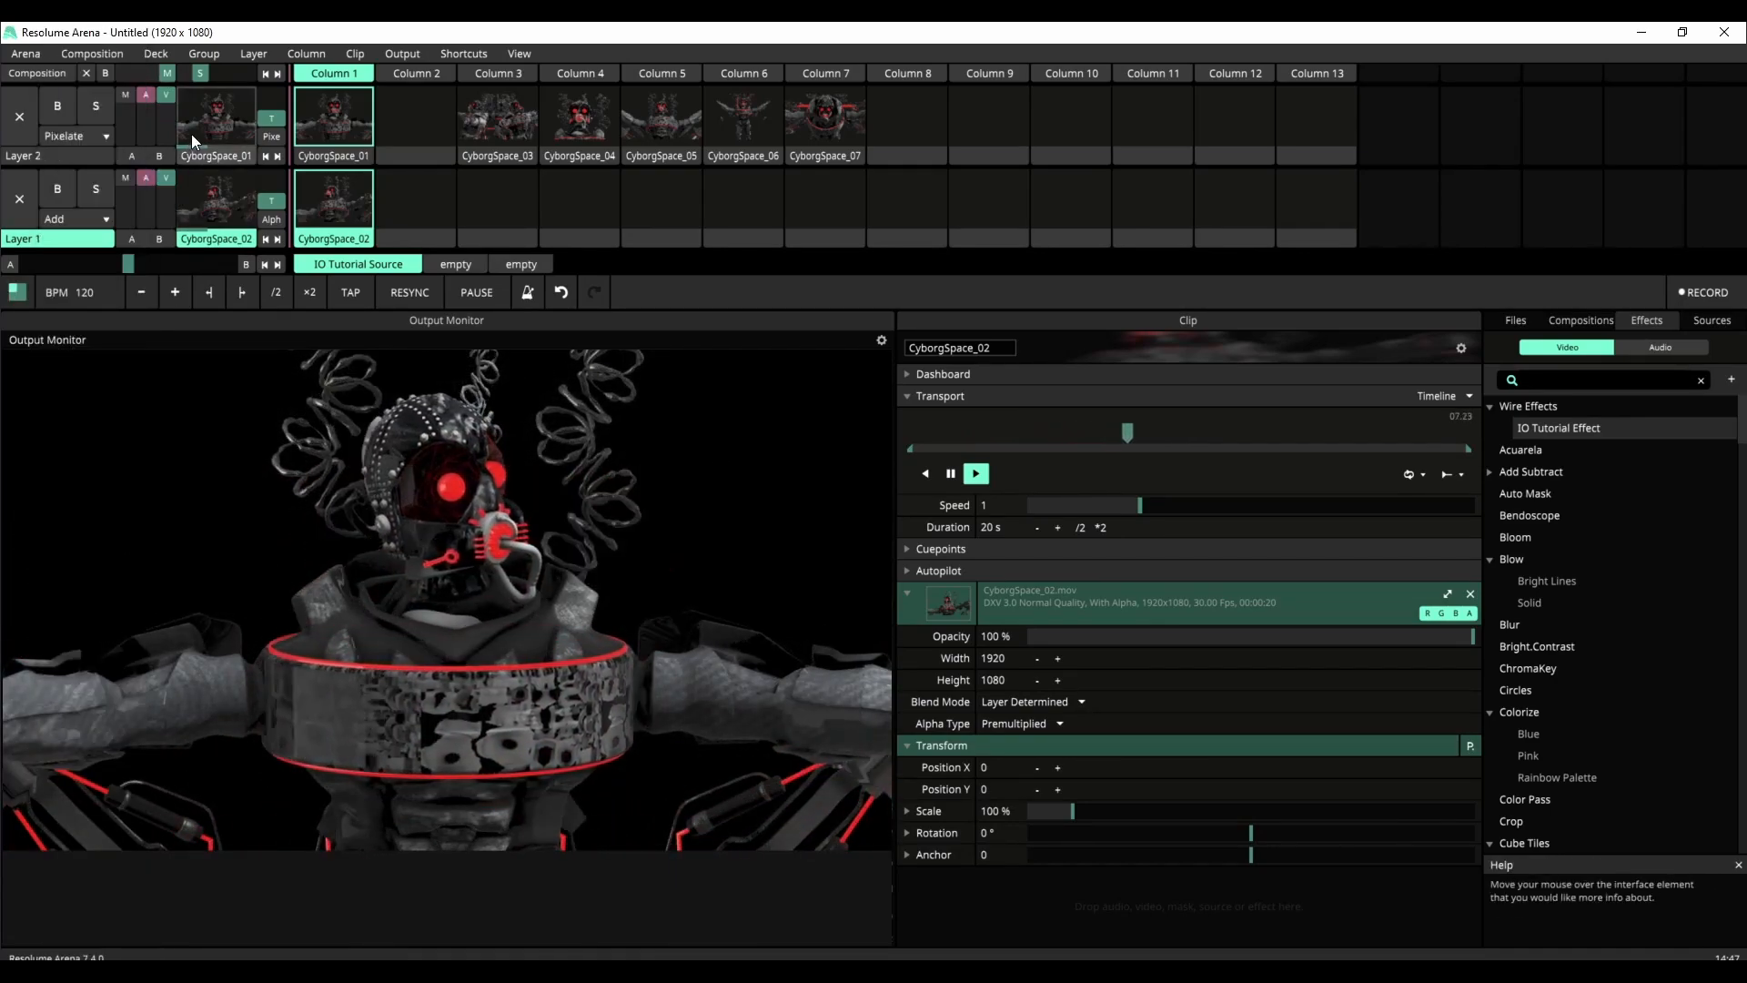
pyautogui.moveTo(165, 95)
pyautogui.mouseDown()
pyautogui.moveTo(170, 144)
pyautogui.moveTo(165, 95)
pyautogui.mouseUp()
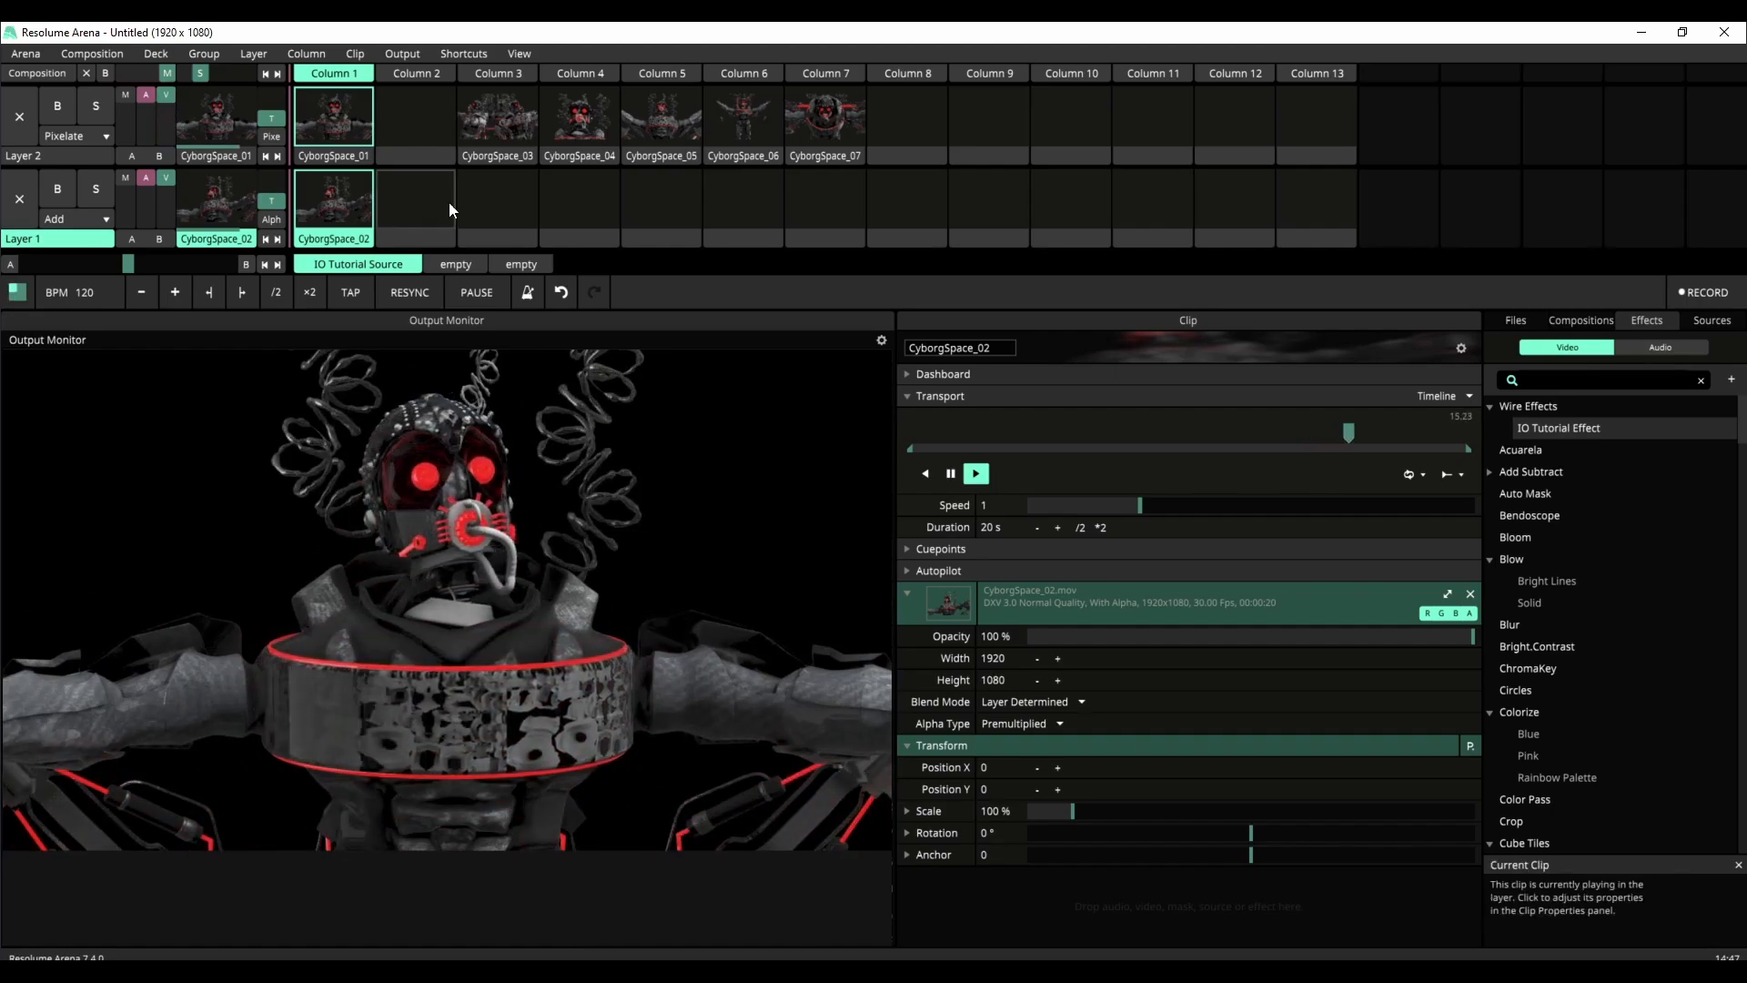